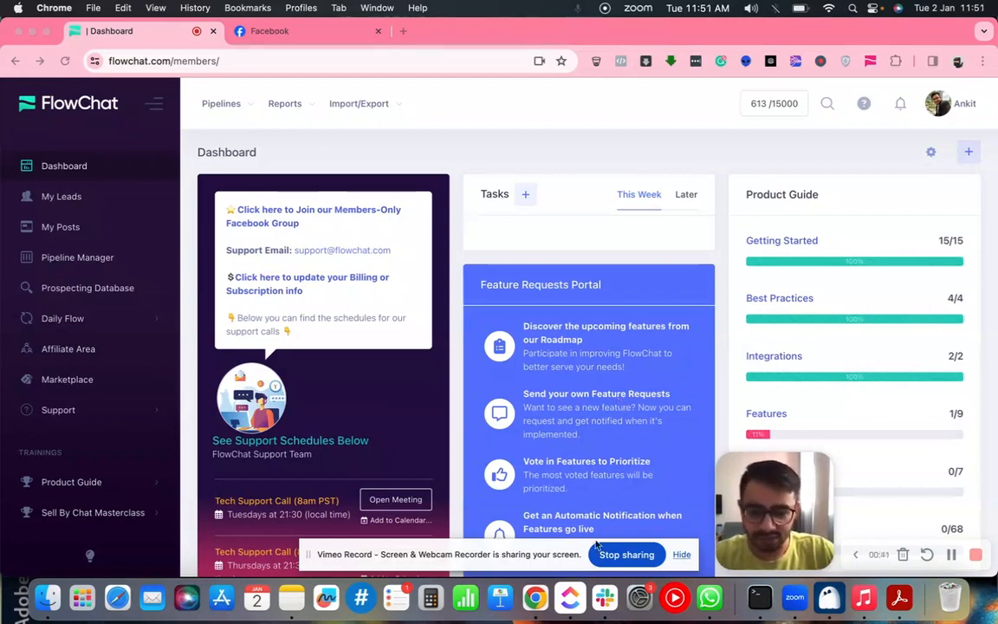
Switch to the ClickUp DM Tracker and expand the daily December 2023 rows above the last Dec Total in the KPI sheet
{"action": "left_click", "coordinate": [573, 606]}
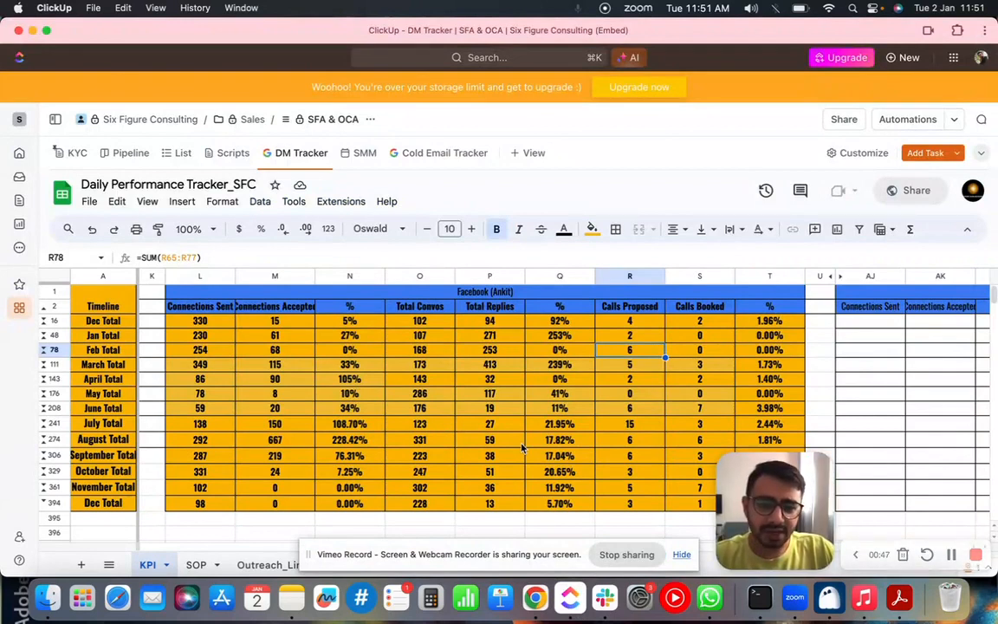
{"action": "scroll", "coordinate": [523, 448], "scroll_direction": "down", "scroll_amount": 2}
{"action": "scroll", "coordinate": [522, 448], "scroll_direction": "left", "scroll_amount": 2}
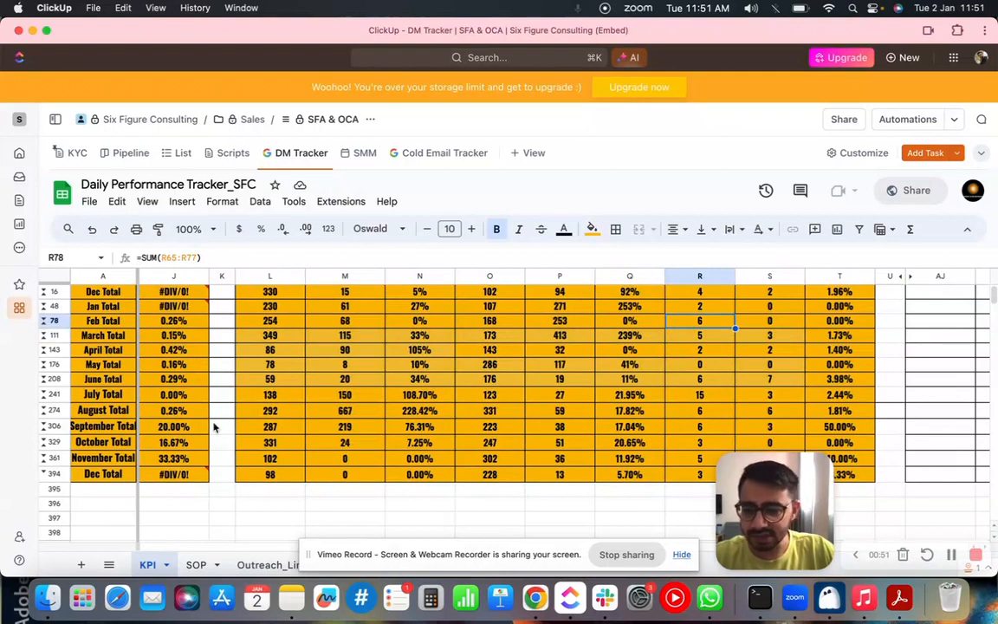
{"action": "left_click", "coordinate": [43, 473]}
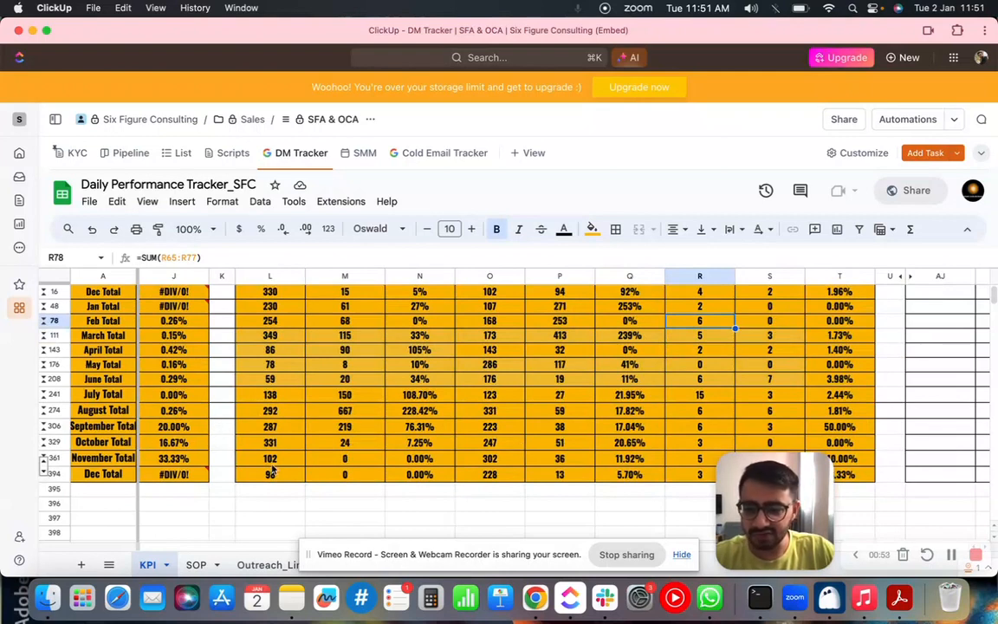
{"action": "scroll", "coordinate": [271, 464], "scroll_direction": "down", "scroll_amount": 2}
{"action": "scroll", "coordinate": [271, 463], "scroll_direction": "down", "scroll_amount": 2}
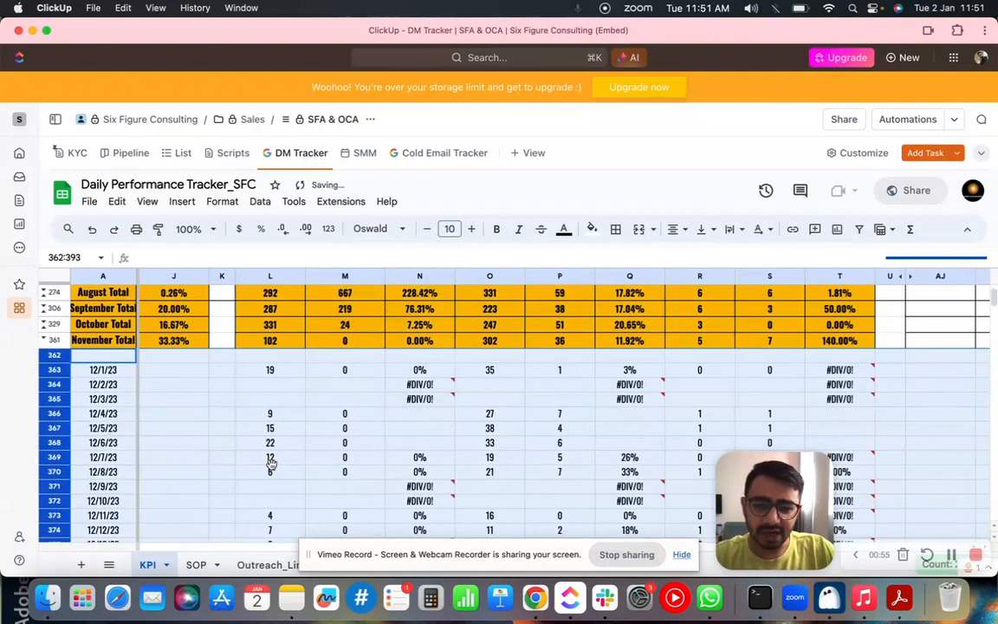
Review the monthly totals across the Facebook and LinkedIn outreach sections of the KPI sheet
{"action": "scroll", "coordinate": [270, 464], "scroll_direction": "up", "scroll_amount": 5}
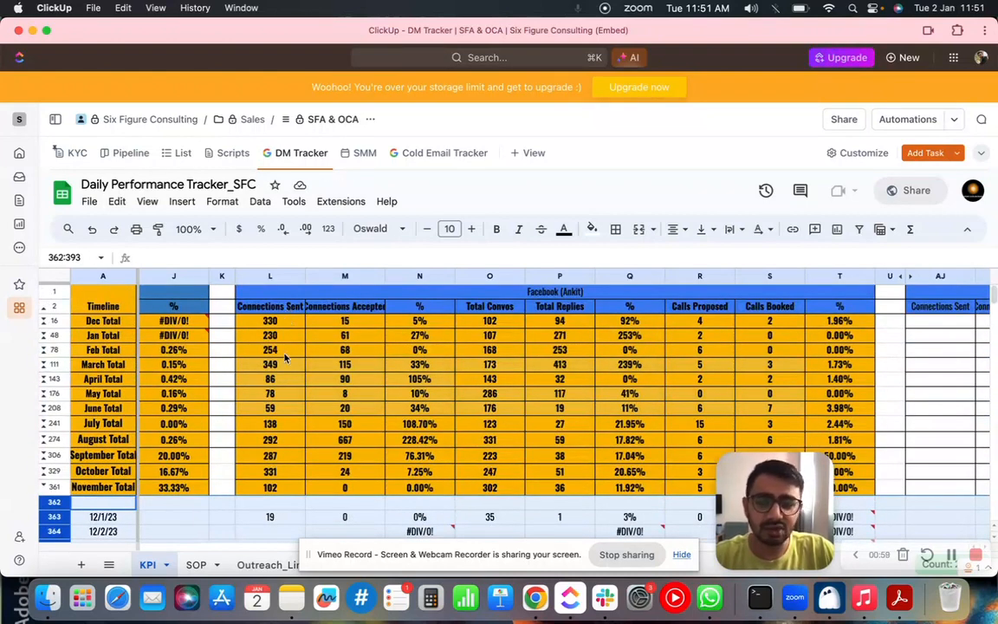
{"action": "scroll", "coordinate": [285, 357], "scroll_direction": "right", "scroll_amount": 1}
{"action": "scroll", "coordinate": [285, 357], "scroll_direction": "down", "scroll_amount": 1}
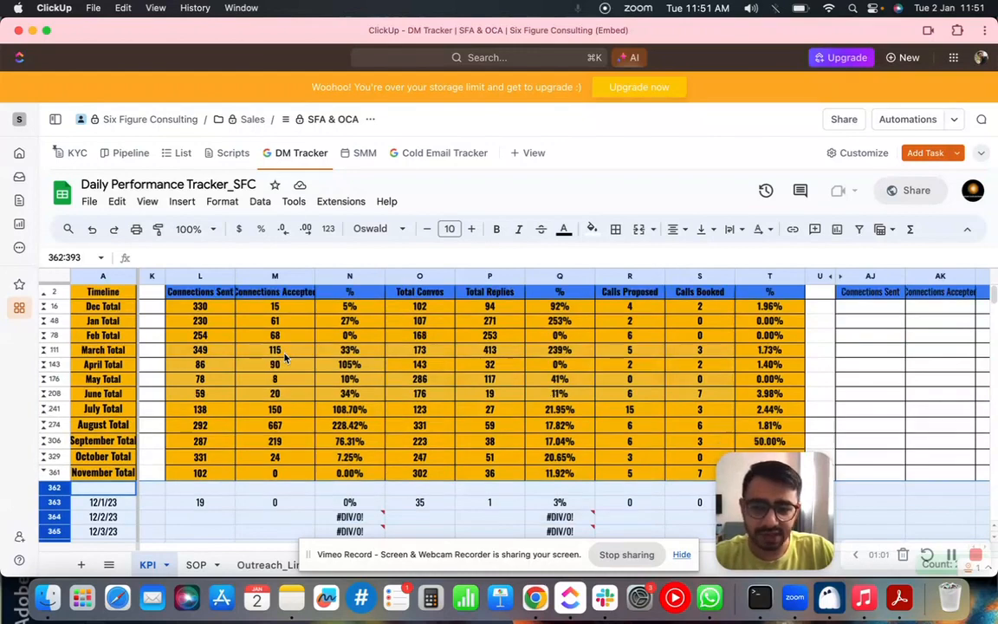
{"action": "scroll", "coordinate": [285, 358], "scroll_direction": "up", "scroll_amount": 1}
{"action": "scroll", "coordinate": [285, 357], "scroll_direction": "right", "scroll_amount": 1}
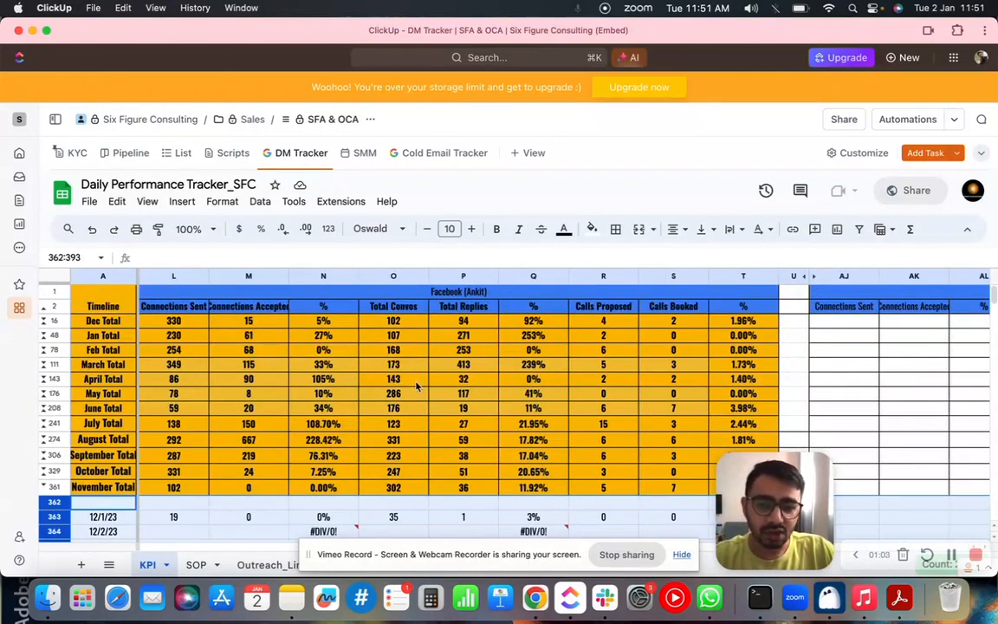
{"action": "scroll", "coordinate": [416, 386], "scroll_direction": "right", "scroll_amount": 10}
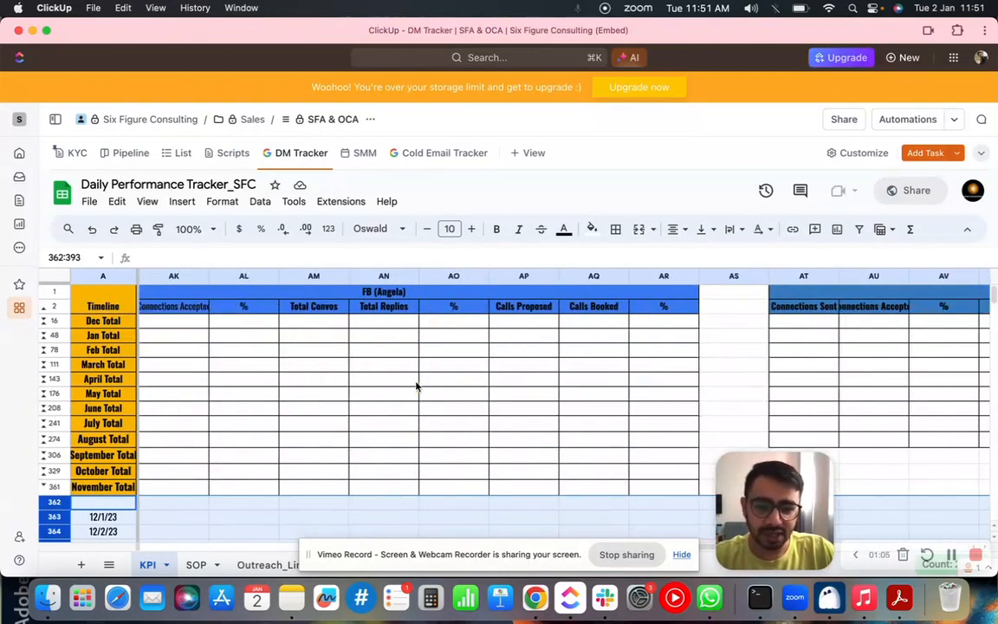
{"action": "scroll", "coordinate": [416, 386], "scroll_direction": "right", "scroll_amount": 5}
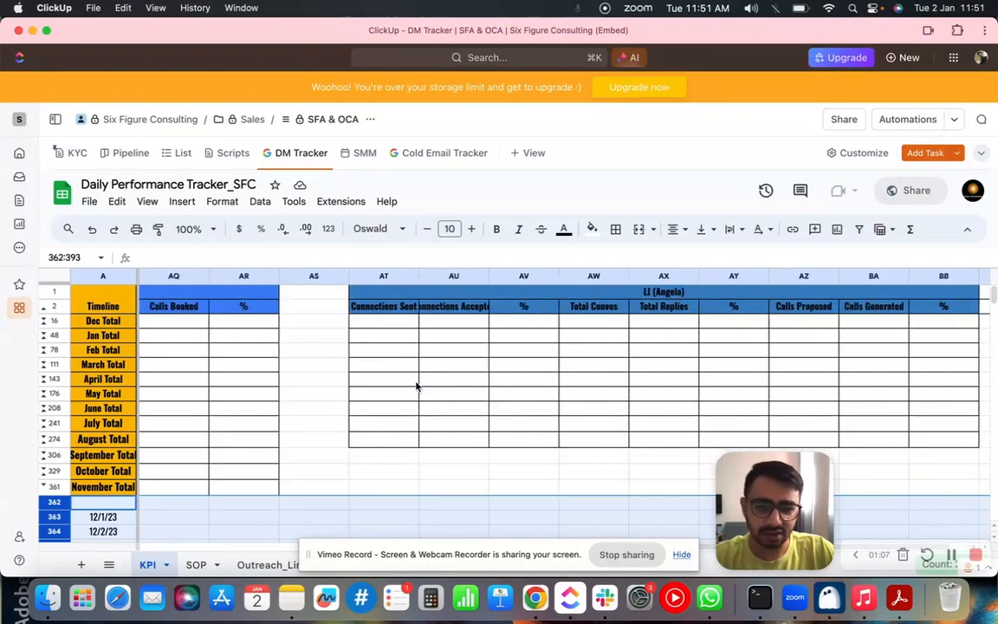
{"action": "scroll", "coordinate": [416, 386], "scroll_direction": "left", "scroll_amount": 15}
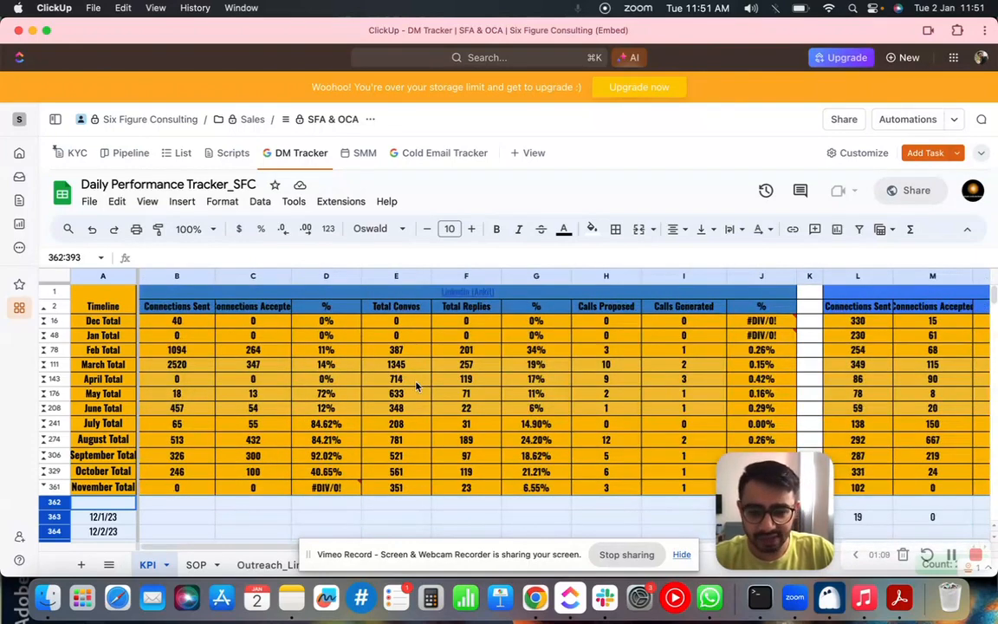
Examine the daily December 2023 entries in the LinkedIn section and the first Facebook section
{"action": "scroll", "coordinate": [416, 387], "scroll_direction": "down", "scroll_amount": 6}
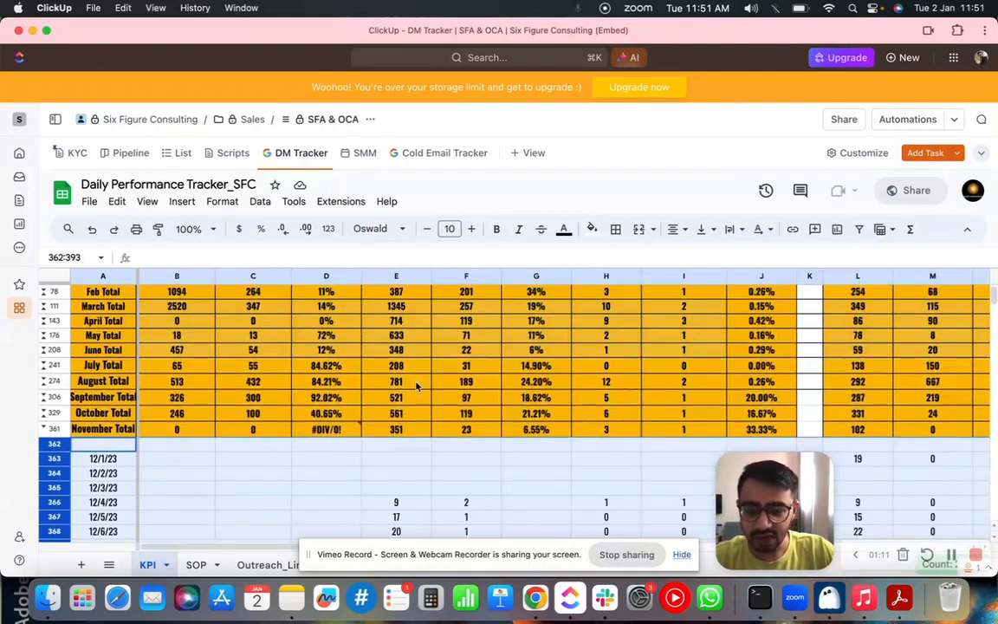
{"action": "scroll", "coordinate": [416, 387], "scroll_direction": "up", "scroll_amount": 1}
{"action": "scroll", "coordinate": [416, 387], "scroll_direction": "down", "scroll_amount": 4}
{"action": "scroll", "coordinate": [416, 386], "scroll_direction": "down", "scroll_amount": 2}
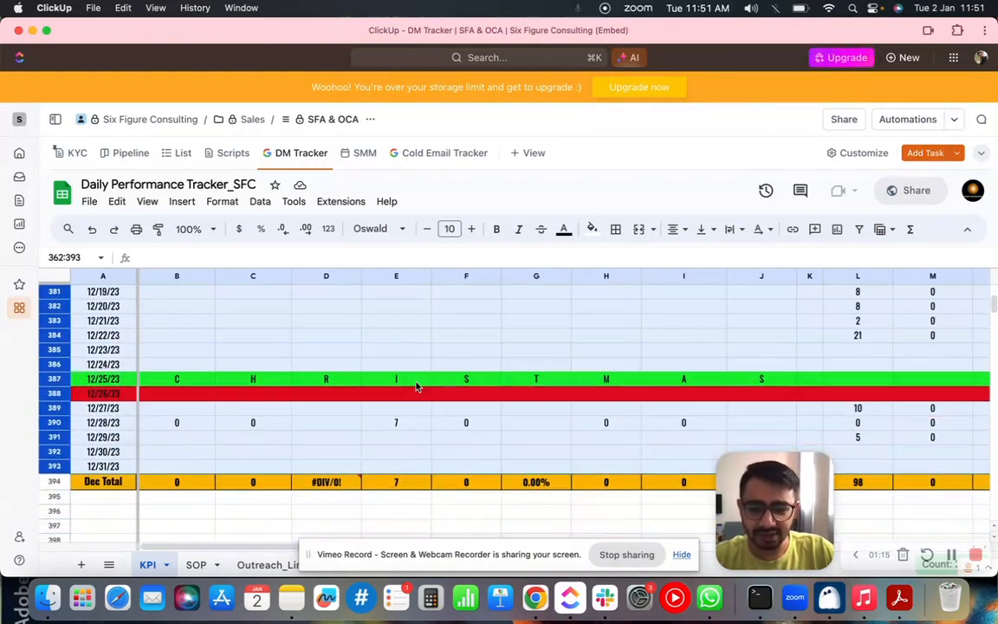
{"action": "scroll", "coordinate": [416, 387], "scroll_direction": "up", "scroll_amount": 3}
{"action": "scroll", "coordinate": [415, 387], "scroll_direction": "right", "scroll_amount": 5}
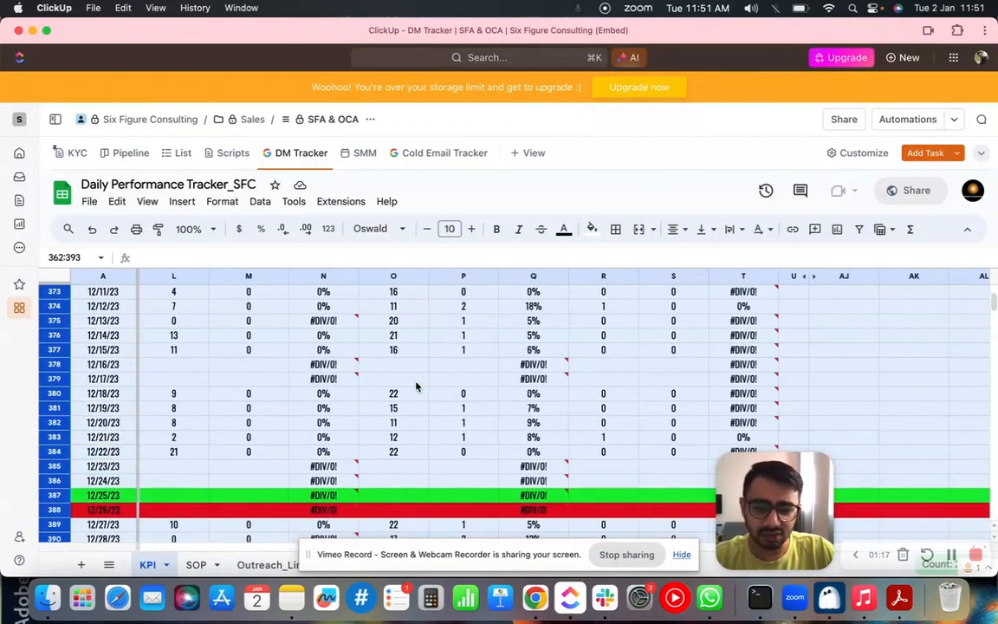
{"action": "scroll", "coordinate": [416, 387], "scroll_direction": "up", "scroll_amount": 2}
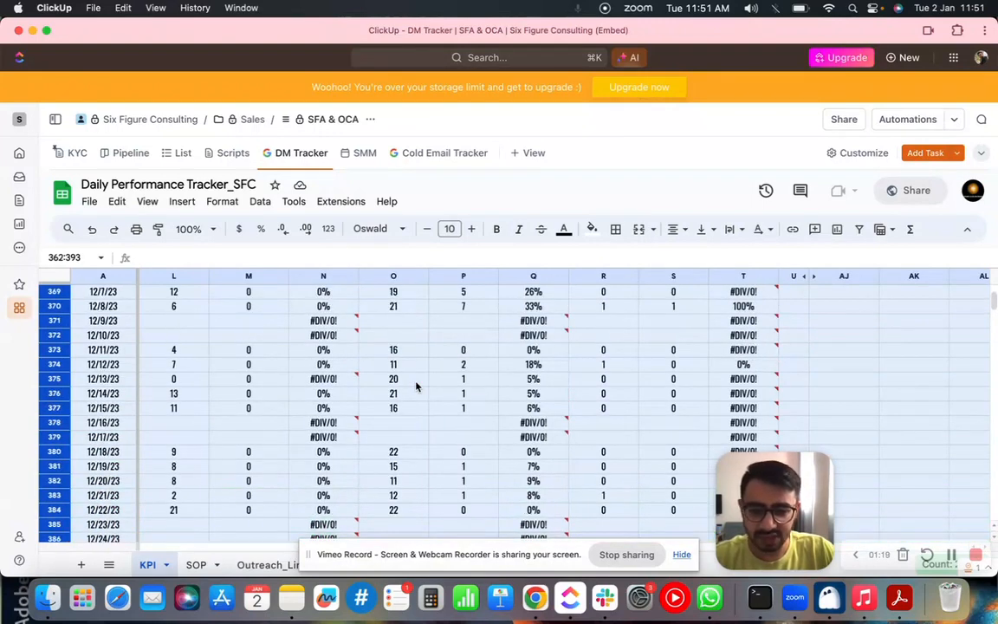
{"action": "scroll", "coordinate": [416, 386], "scroll_direction": "up", "scroll_amount": 4}
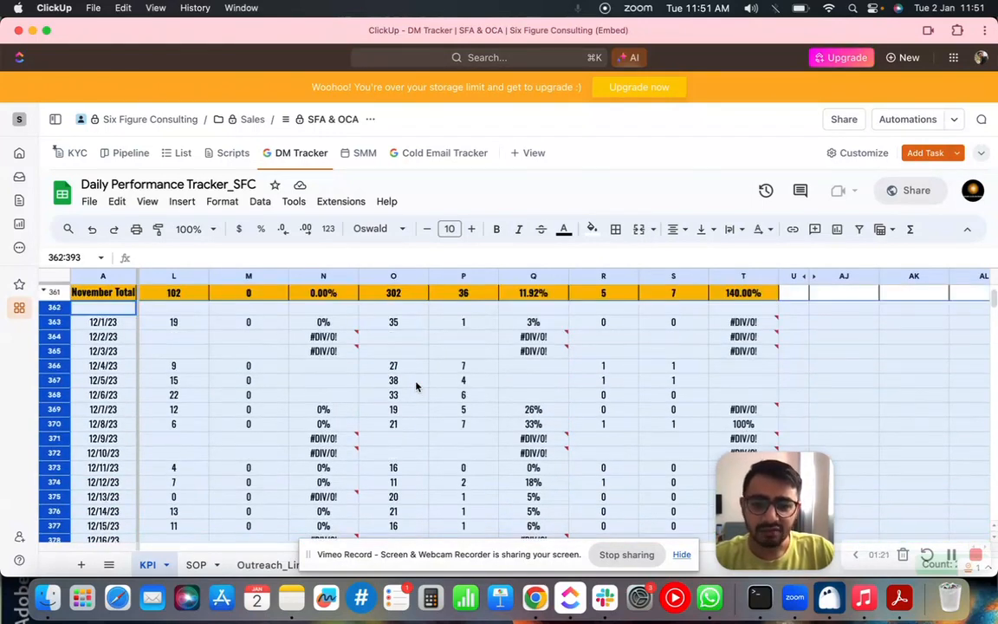
Compare the Facebook section's December daily figures with its monthly totals, selecting the Calls Booked header
{"action": "scroll", "coordinate": [416, 387], "scroll_direction": "down", "scroll_amount": 2}
{"action": "scroll", "coordinate": [416, 387], "scroll_direction": "up", "scroll_amount": 2}
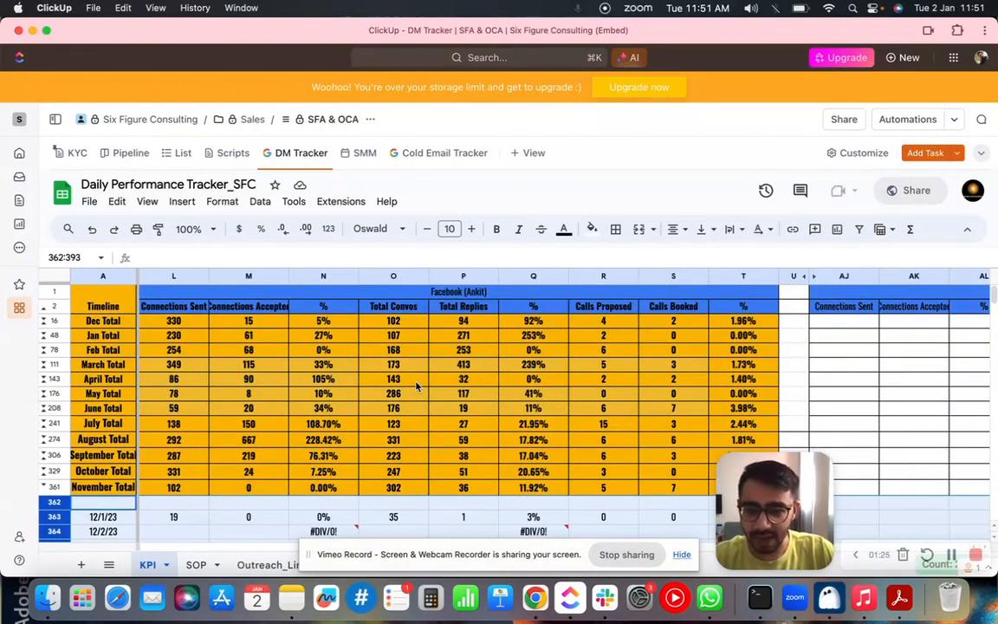
{"action": "scroll", "coordinate": [416, 386], "scroll_direction": "down", "scroll_amount": 5}
{"action": "scroll", "coordinate": [416, 386], "scroll_direction": "down", "scroll_amount": 2}
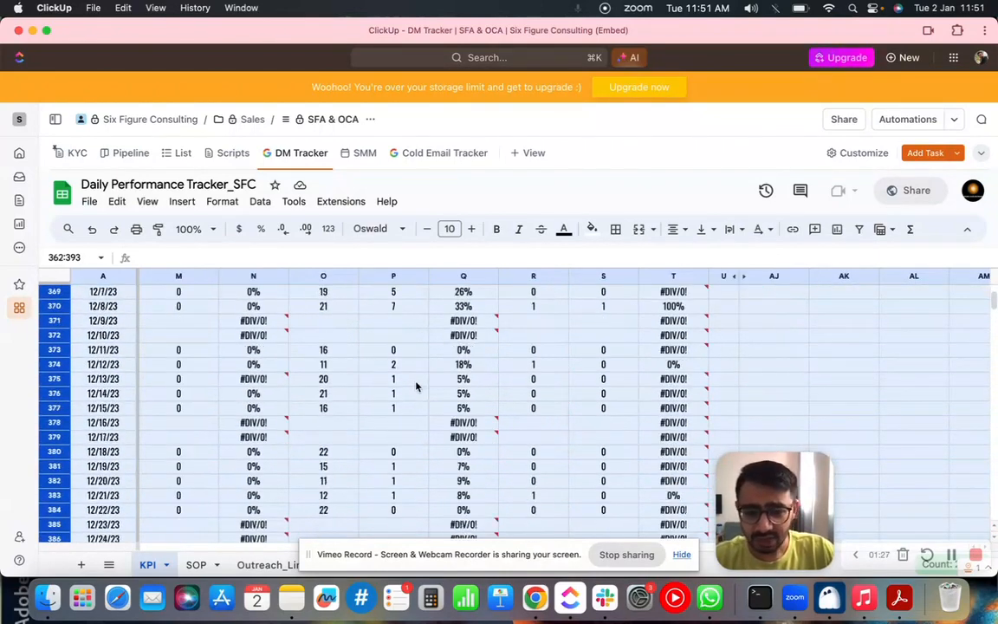
{"action": "scroll", "coordinate": [558, 478], "scroll_direction": "down", "scroll_amount": 3}
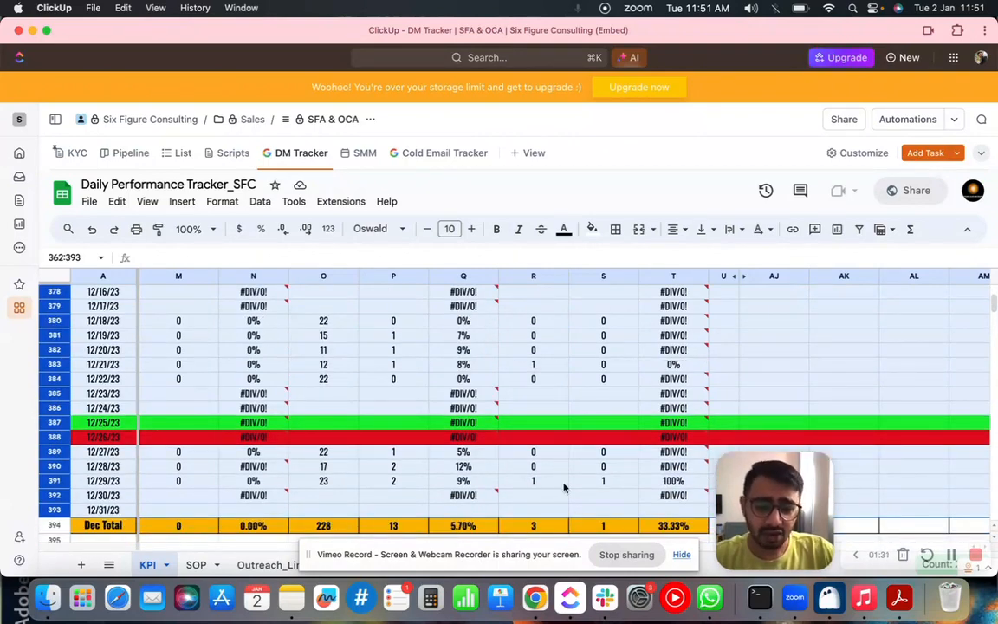
{"action": "scroll", "coordinate": [566, 459], "scroll_direction": "up", "scroll_amount": 5}
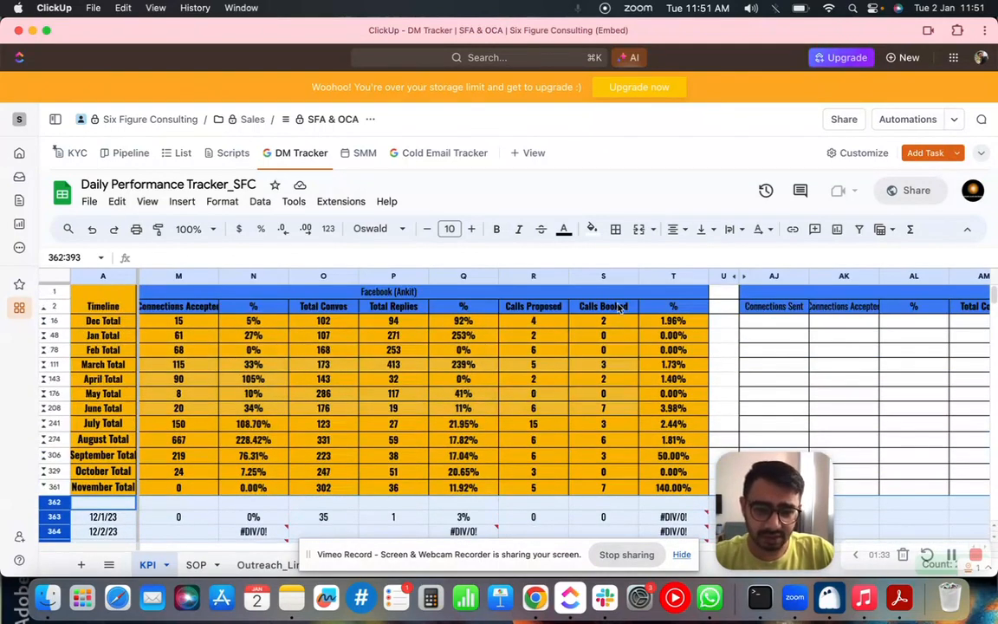
{"action": "left_click", "coordinate": [576, 306]}
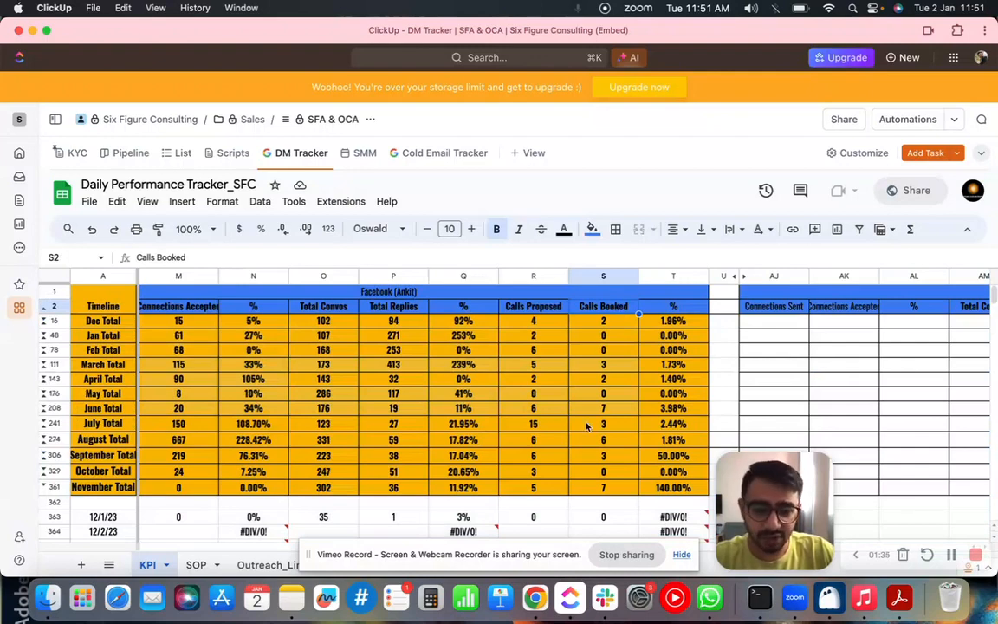
{"action": "scroll", "coordinate": [586, 425], "scroll_direction": "down", "scroll_amount": 5}
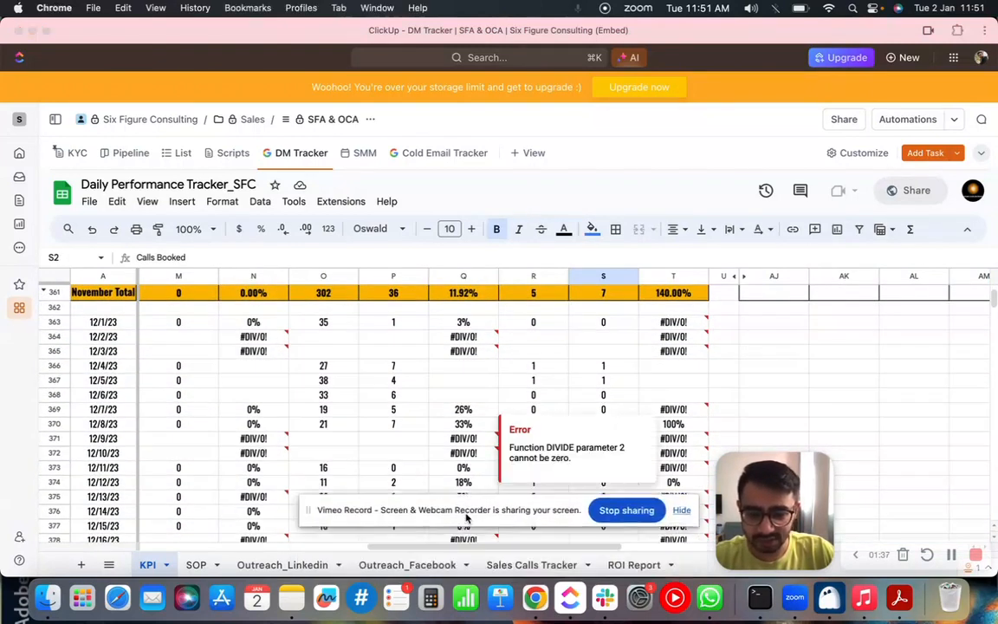
Move the screen-sharing bar off the sheet tabs and open the Outreach_Facebook sheet
{"action": "left_click_drag", "start_coordinate": [466, 517], "coordinate": [470, 456]}
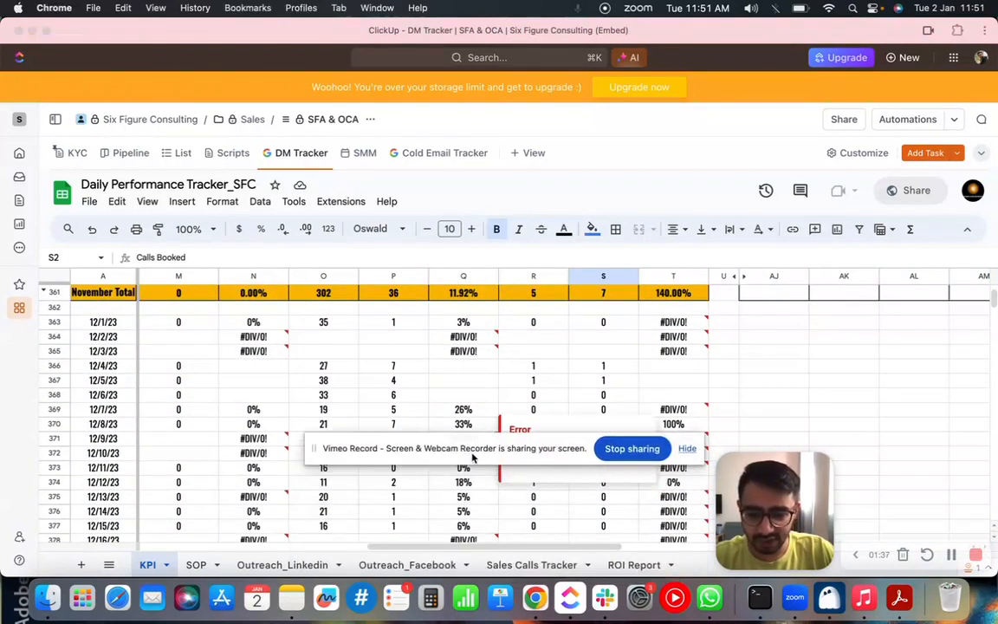
{"action": "left_click", "coordinate": [421, 568]}
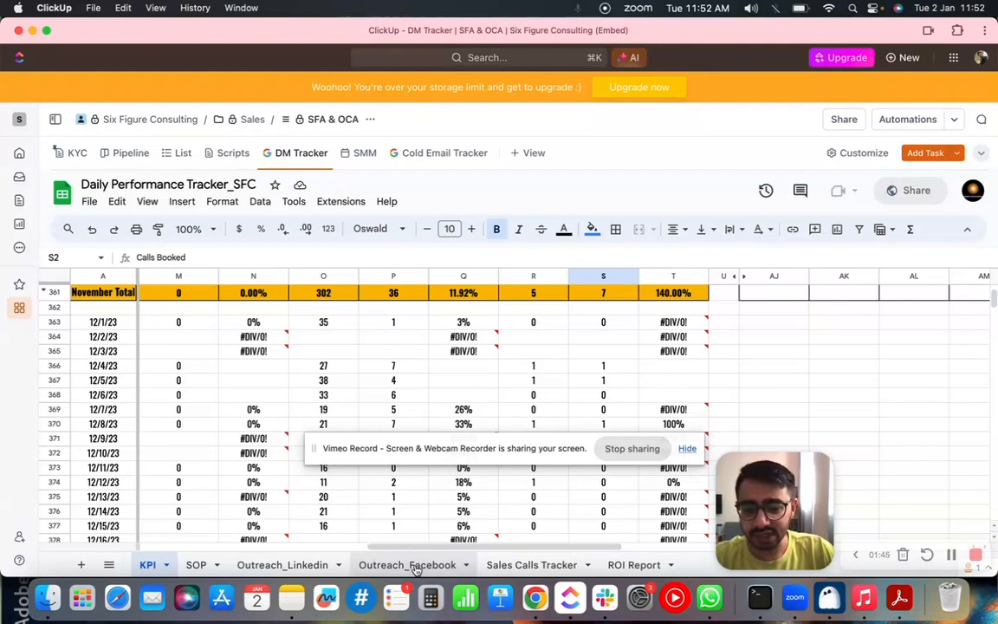
{"action": "left_click", "coordinate": [417, 564]}
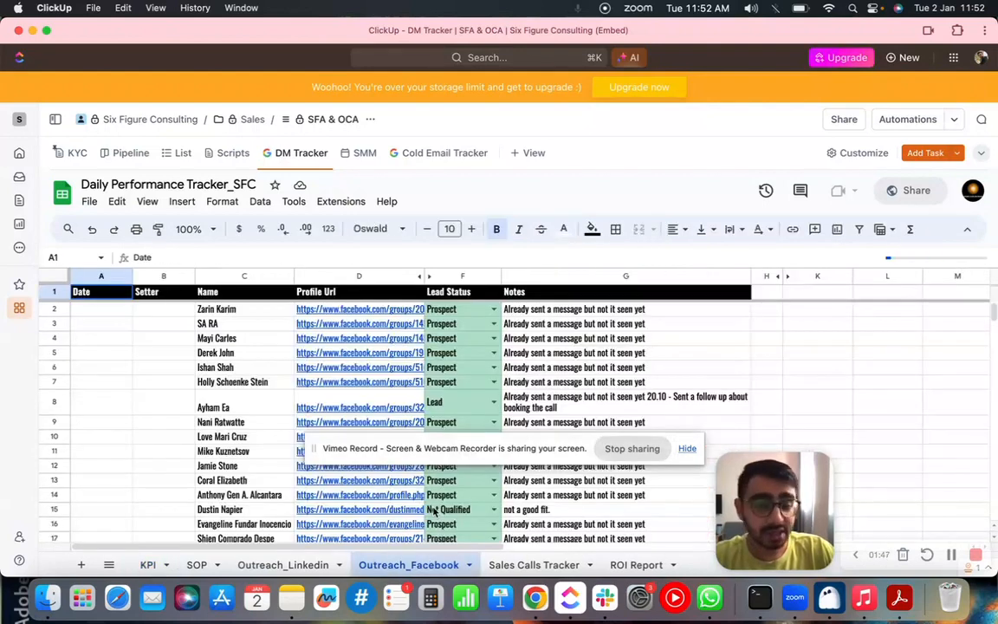
Look through the Facebook lead records from the earliest rows down to the 11/15/23 entries
{"action": "scroll", "coordinate": [433, 510], "scroll_direction": "down", "scroll_amount": 6}
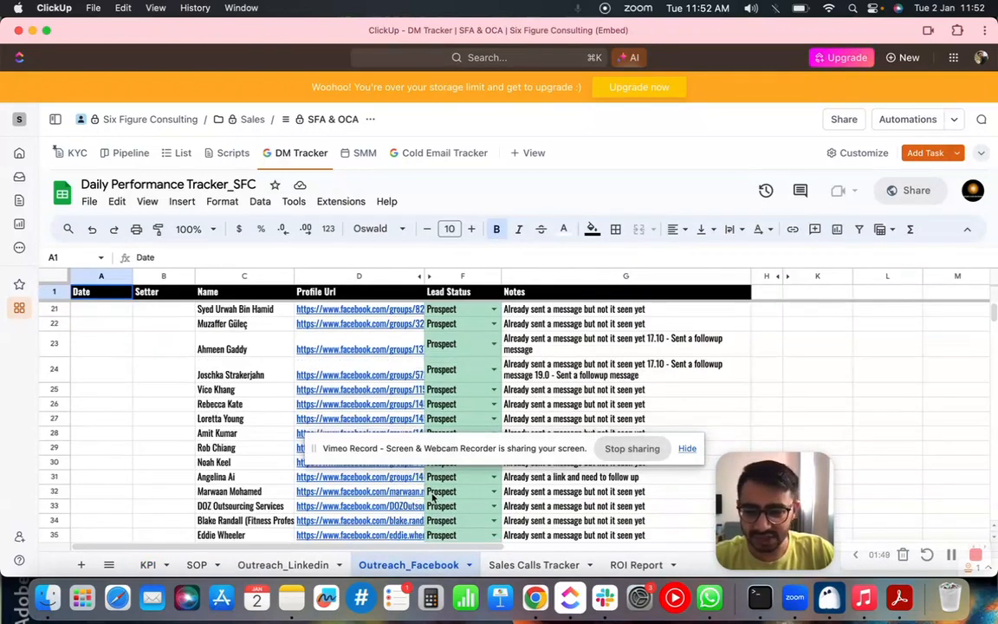
{"action": "scroll", "coordinate": [433, 497], "scroll_direction": "down", "scroll_amount": 15}
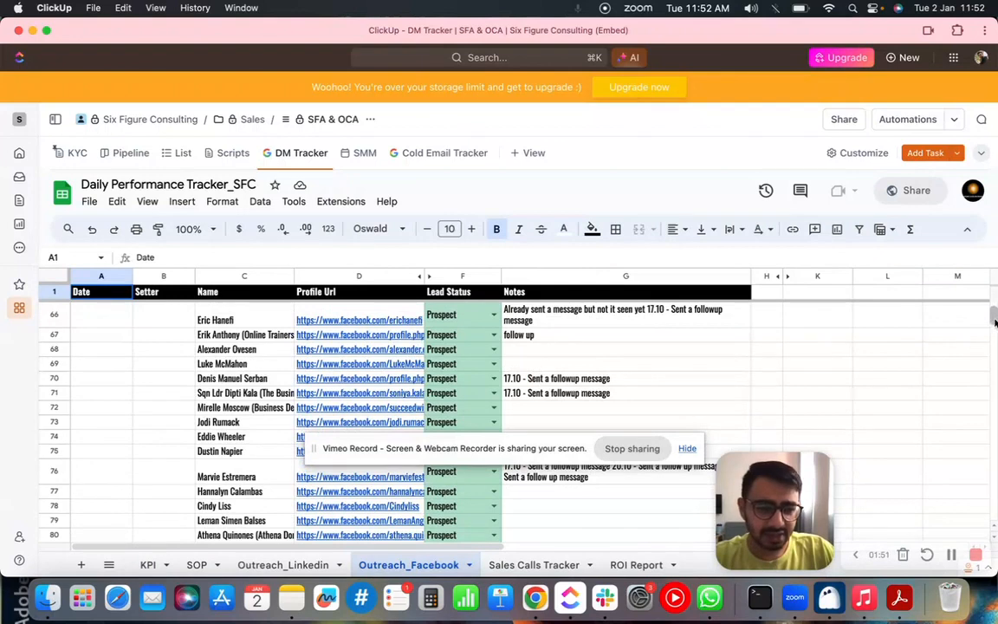
{"action": "left_click_drag", "start_coordinate": [995, 325], "coordinate": [993, 419]}
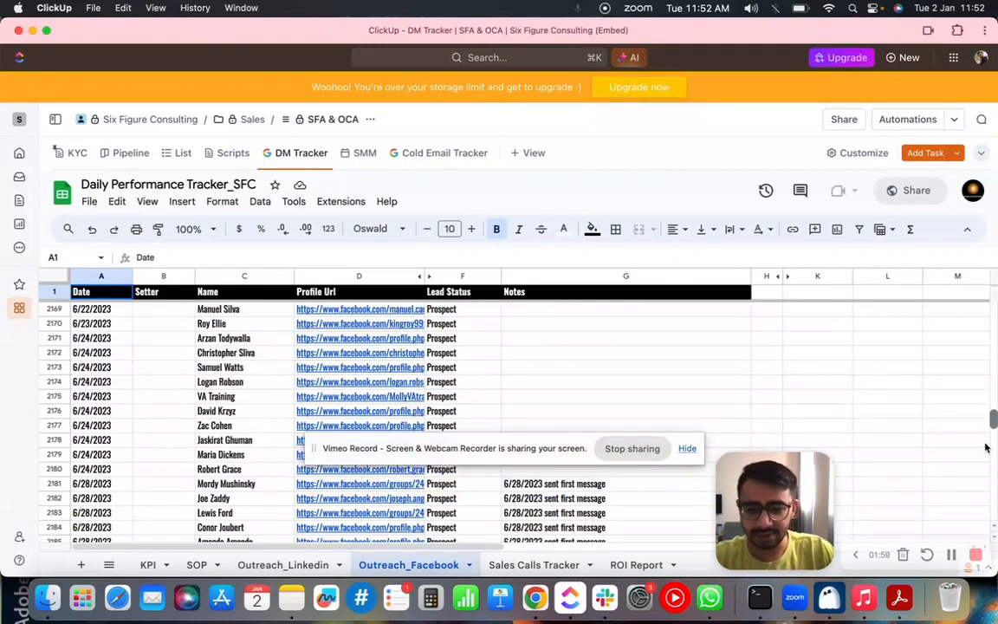
{"action": "scroll", "coordinate": [689, 437], "scroll_direction": "down", "scroll_amount": 15}
{"action": "scroll", "coordinate": [687, 451], "scroll_direction": "down", "scroll_amount": 15}
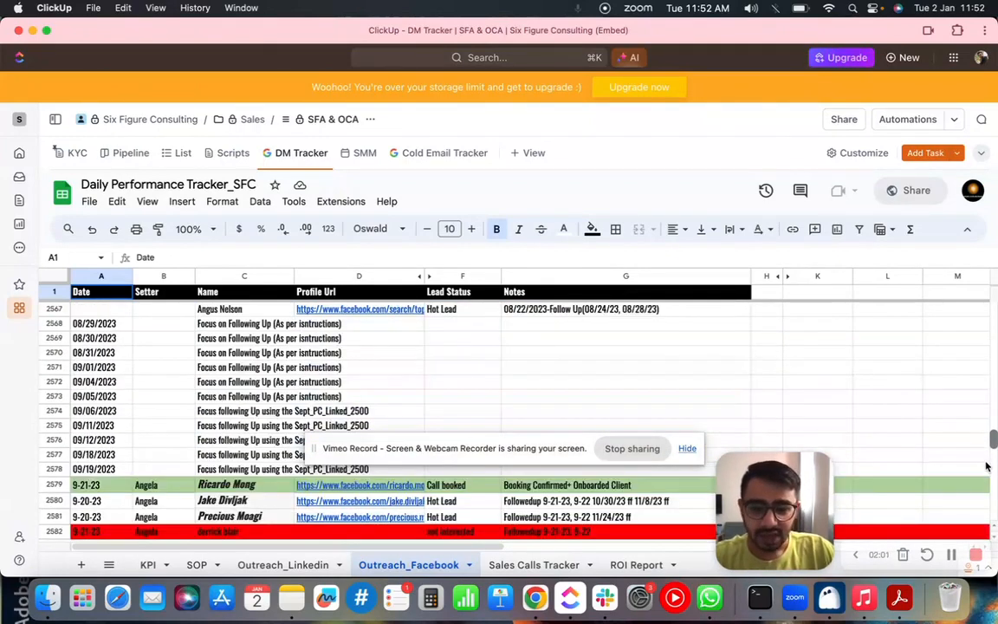
{"action": "scroll", "coordinate": [687, 466], "scroll_direction": "down", "scroll_amount": 20}
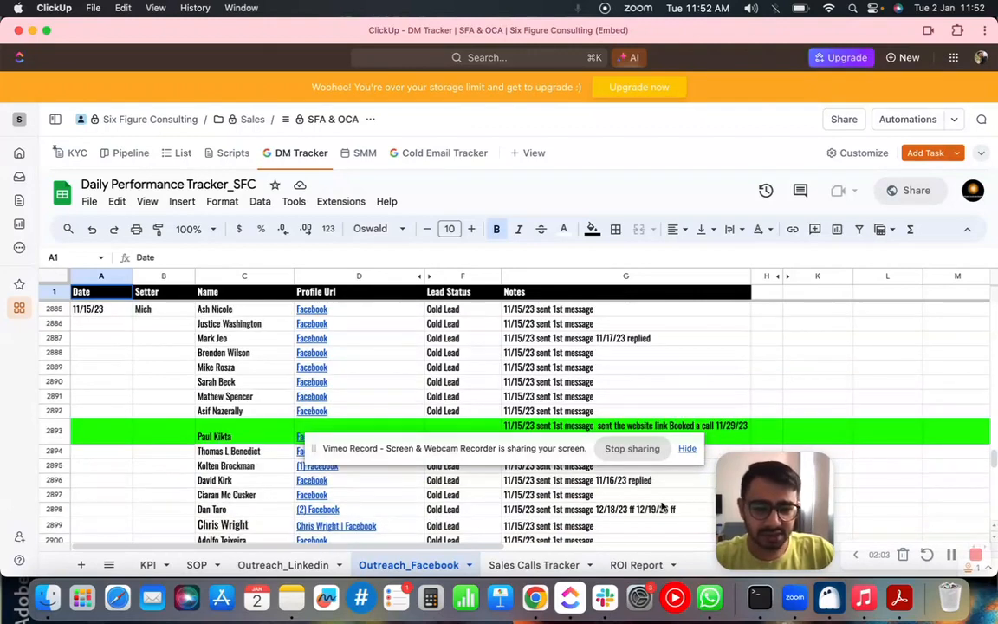
Examine the setter, lead status and follow-up notes of the November 2023 Facebook leads, including the highlighted booked calls
{"action": "left_click_drag", "start_coordinate": [814, 530], "coordinate": [886, 475]}
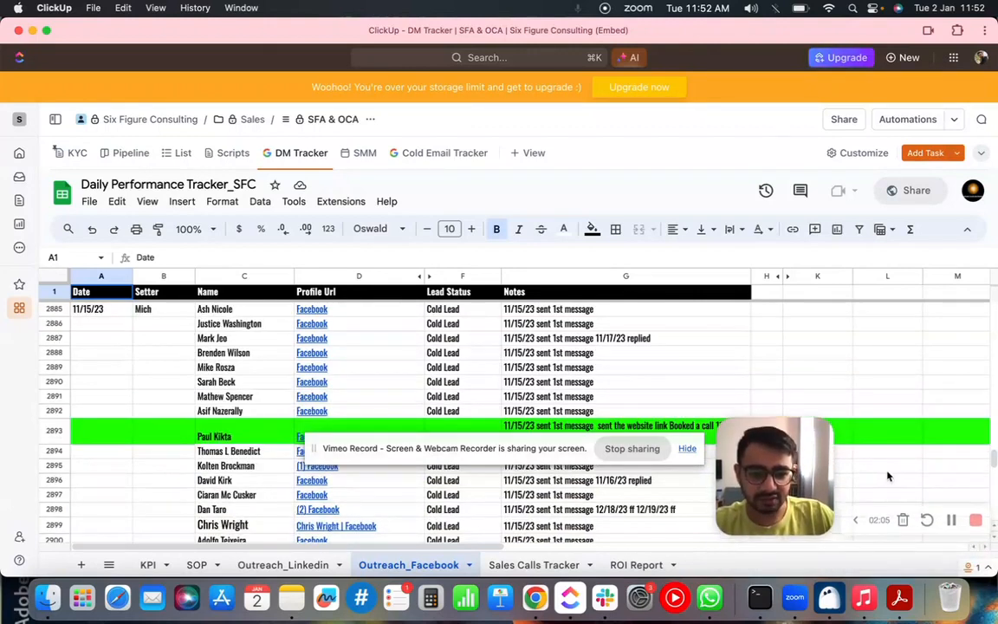
{"action": "left_click_drag", "start_coordinate": [880, 398], "coordinate": [867, 201]}
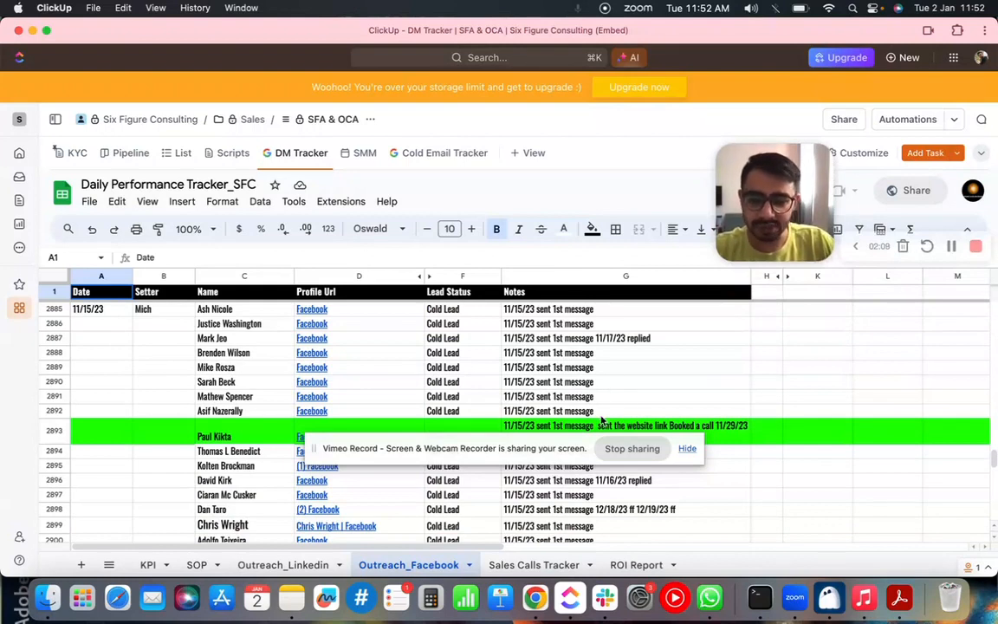
{"action": "scroll", "coordinate": [602, 408], "scroll_direction": "down", "scroll_amount": 1}
{"action": "scroll", "coordinate": [602, 420], "scroll_direction": "down", "scroll_amount": 5}
{"action": "left_click", "coordinate": [156, 378]}
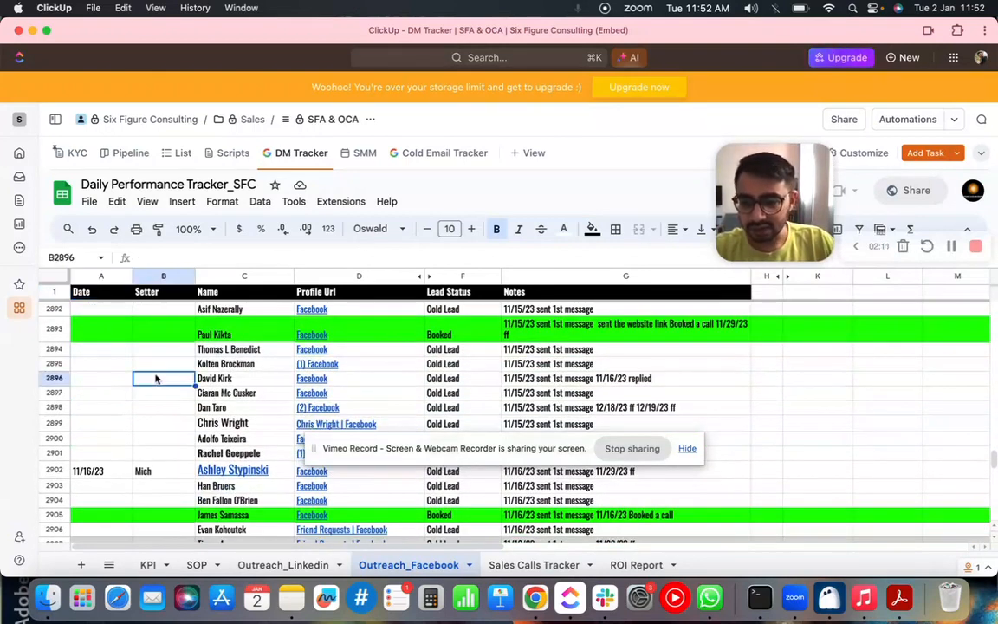
{"action": "scroll", "coordinate": [155, 379], "scroll_direction": "down", "scroll_amount": 1}
{"action": "scroll", "coordinate": [160, 413], "scroll_direction": "down", "scroll_amount": 5}
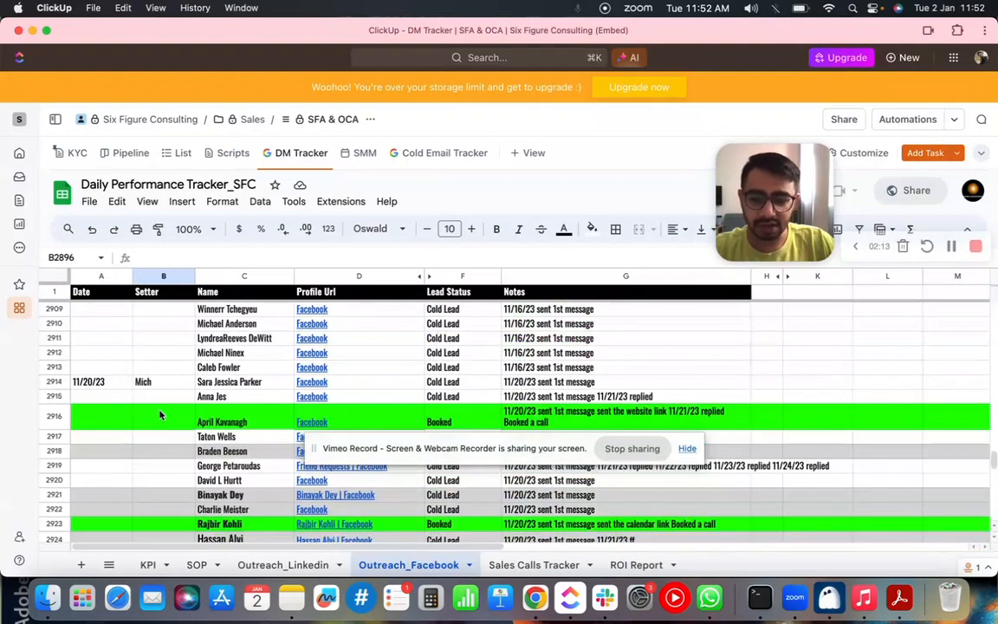
{"action": "scroll", "coordinate": [159, 415], "scroll_direction": "up", "scroll_amount": 8}
{"action": "scroll", "coordinate": [160, 415], "scroll_direction": "up", "scroll_amount": 20}
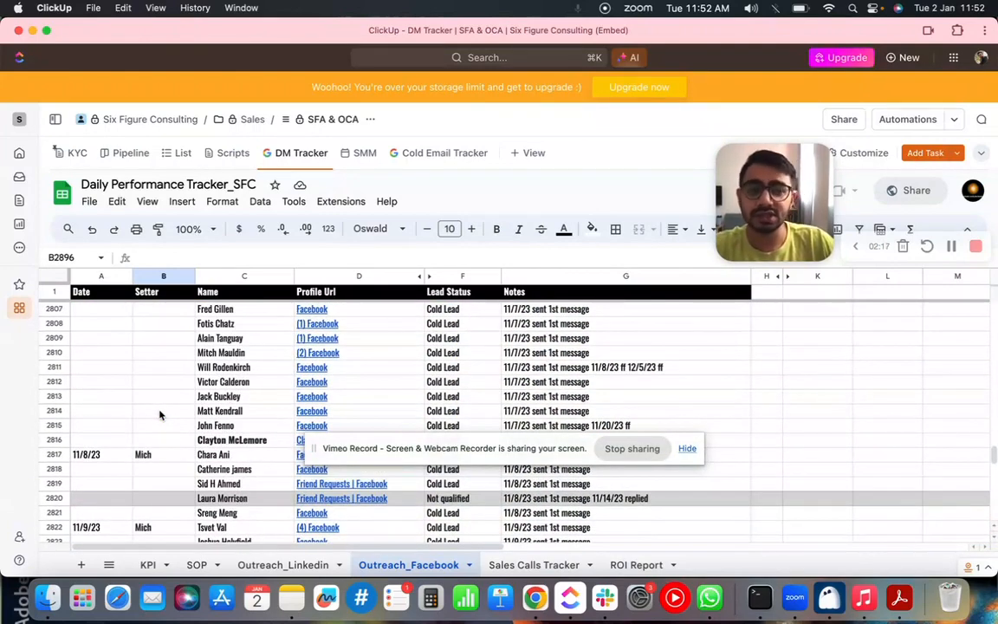
{"action": "scroll", "coordinate": [159, 415], "scroll_direction": "up", "scroll_amount": 1}
{"action": "scroll", "coordinate": [160, 415], "scroll_direction": "up", "scroll_amount": 3}
{"action": "scroll", "coordinate": [160, 415], "scroll_direction": "down", "scroll_amount": 11}
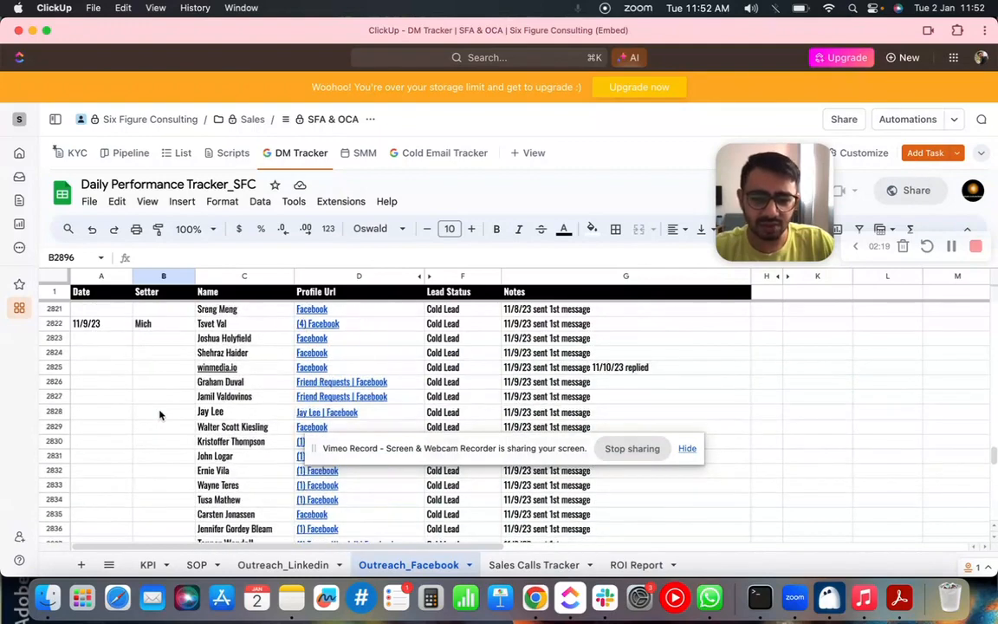
Look through the Facebook lead records from the 11/9/23 entries to the 12/1/23 entries, including the color-highlighted rows
{"action": "scroll", "coordinate": [159, 415], "scroll_direction": "down", "scroll_amount": 3}
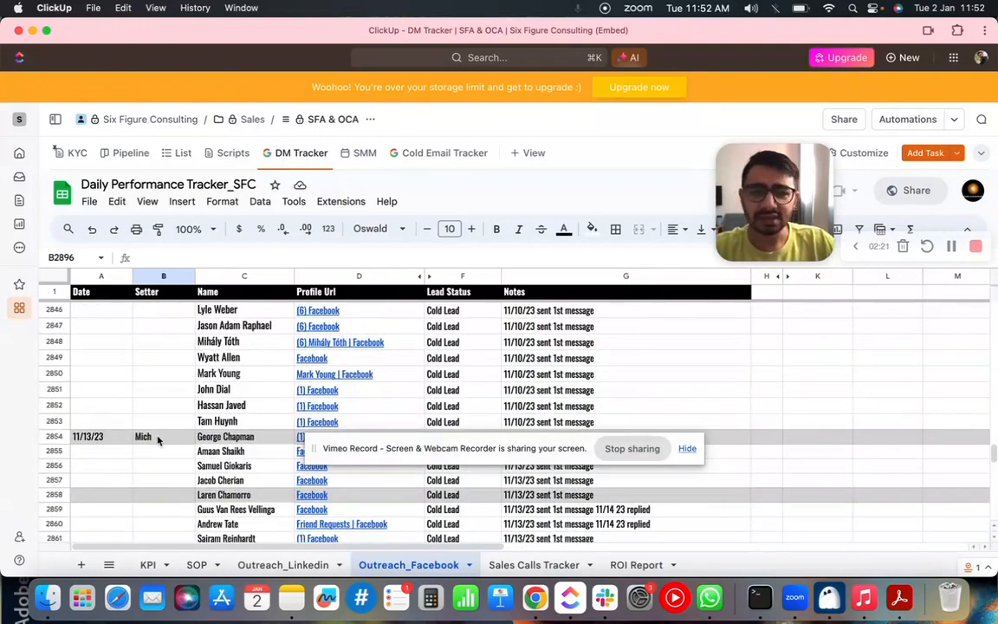
{"action": "scroll", "coordinate": [169, 456], "scroll_direction": "down", "scroll_amount": 6}
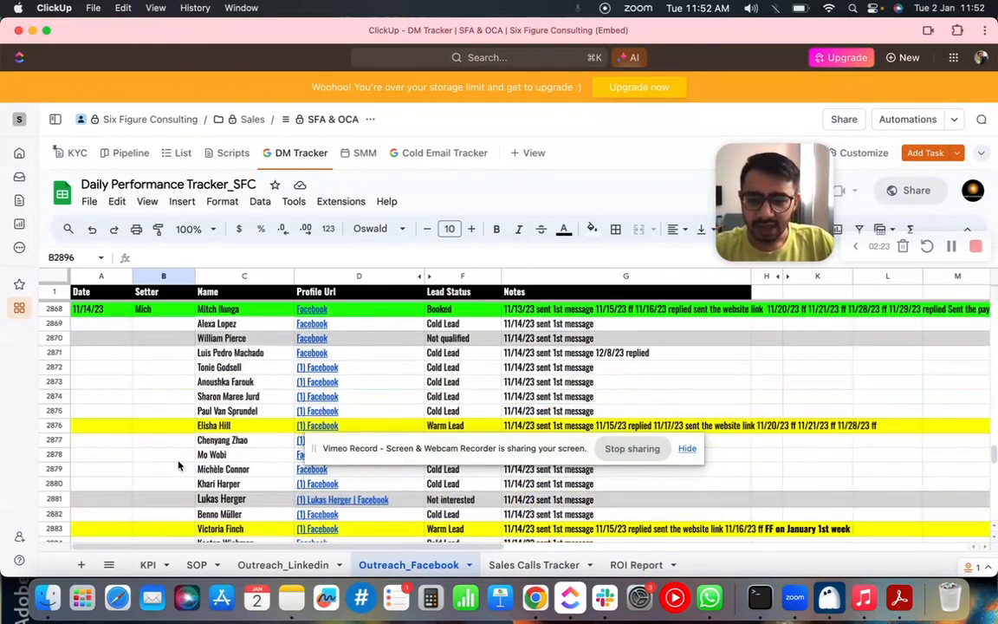
{"action": "scroll", "coordinate": [179, 466], "scroll_direction": "down", "scroll_amount": 5}
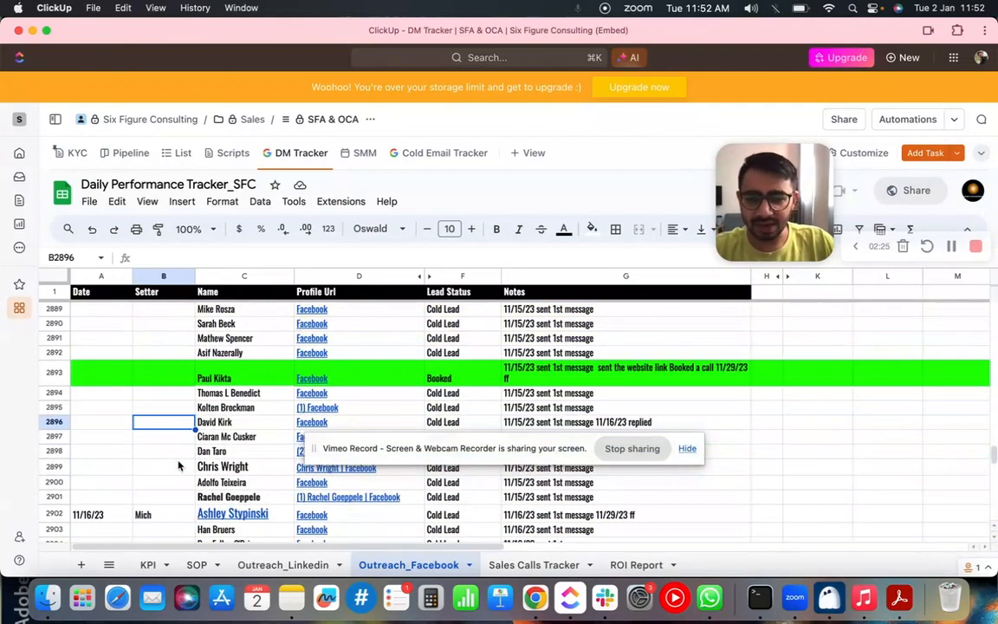
{"action": "scroll", "coordinate": [179, 466], "scroll_direction": "down", "scroll_amount": 10}
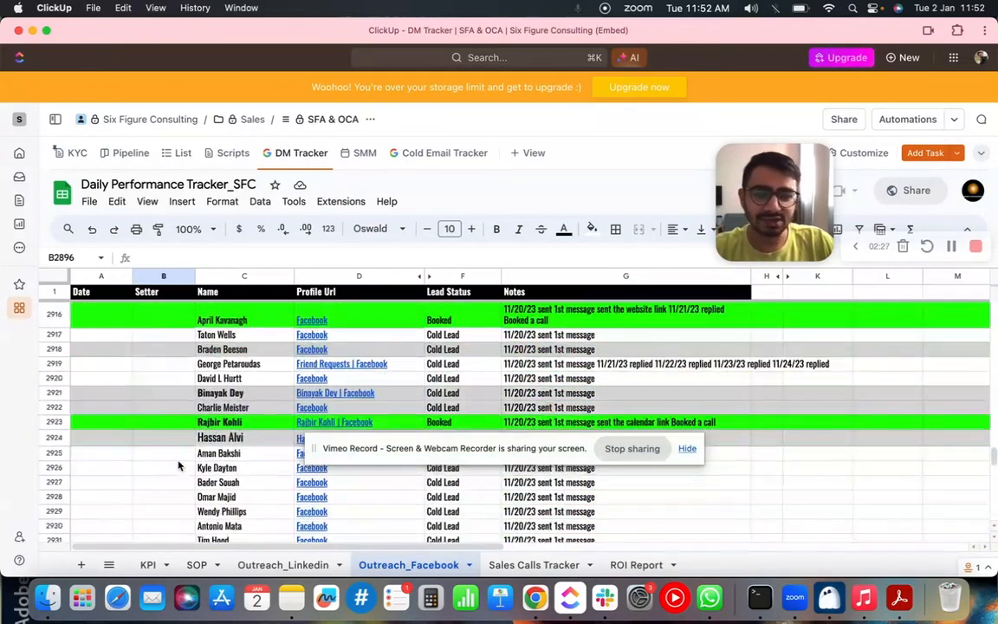
{"action": "scroll", "coordinate": [178, 466], "scroll_direction": "down", "scroll_amount": 3}
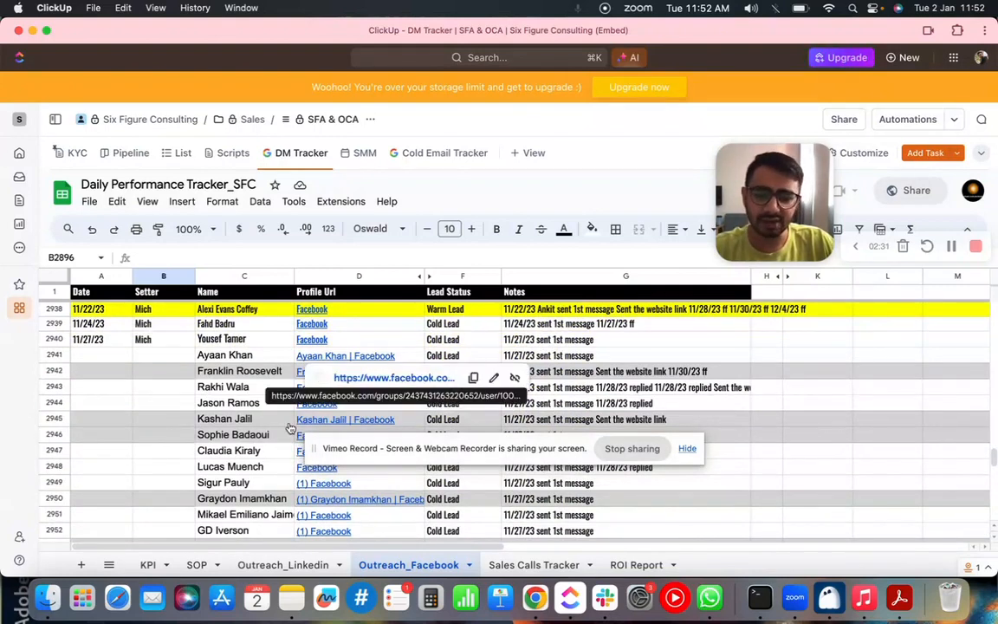
{"action": "scroll", "coordinate": [252, 449], "scroll_direction": "down", "scroll_amount": 3}
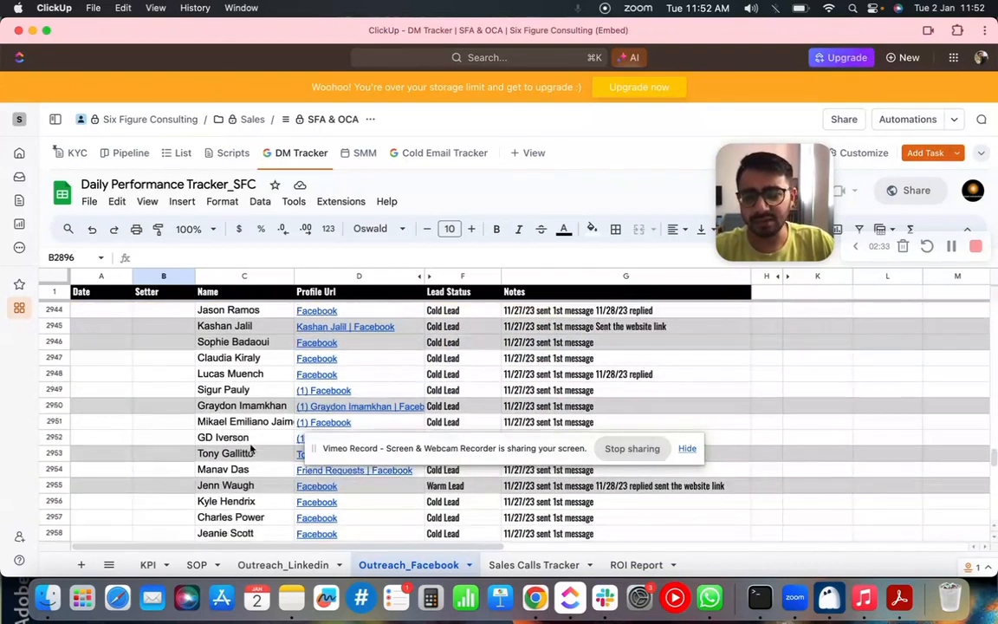
{"action": "scroll", "coordinate": [251, 449], "scroll_direction": "down", "scroll_amount": 6}
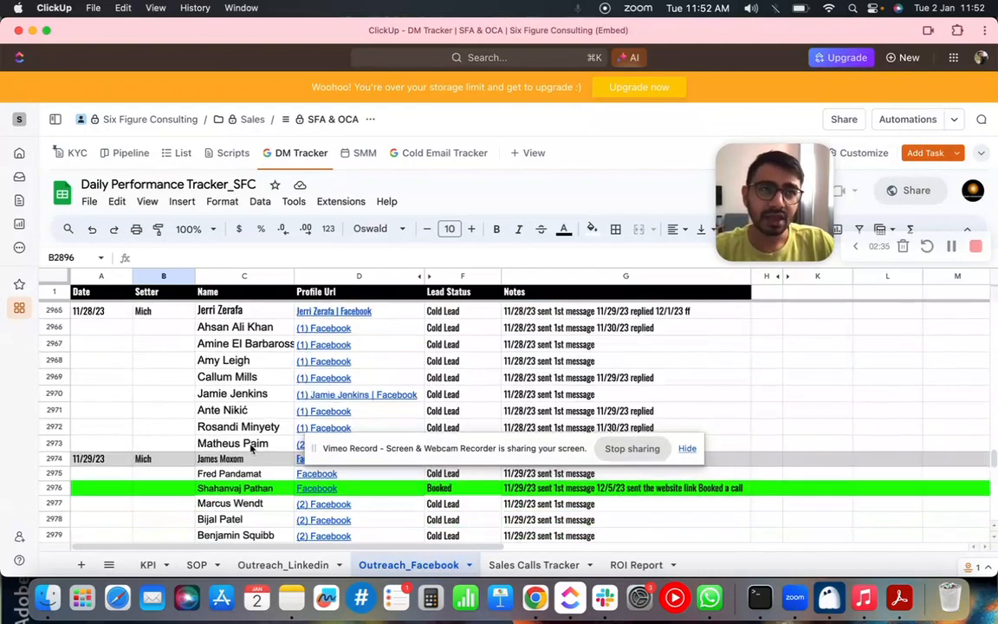
{"action": "scroll", "coordinate": [251, 449], "scroll_direction": "down", "scroll_amount": 7}
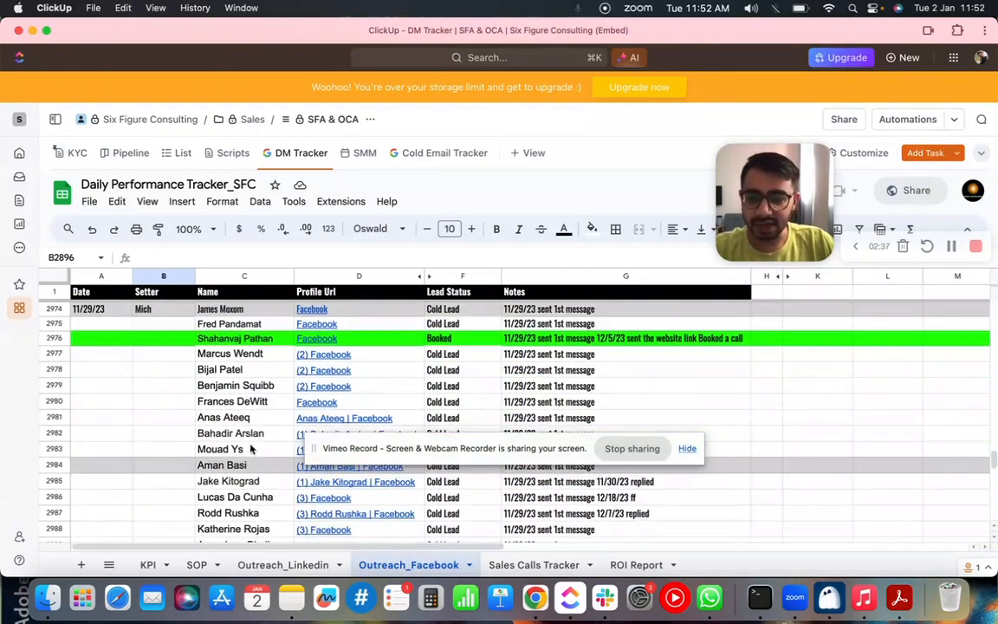
{"action": "scroll", "coordinate": [251, 449], "scroll_direction": "down", "scroll_amount": 12}
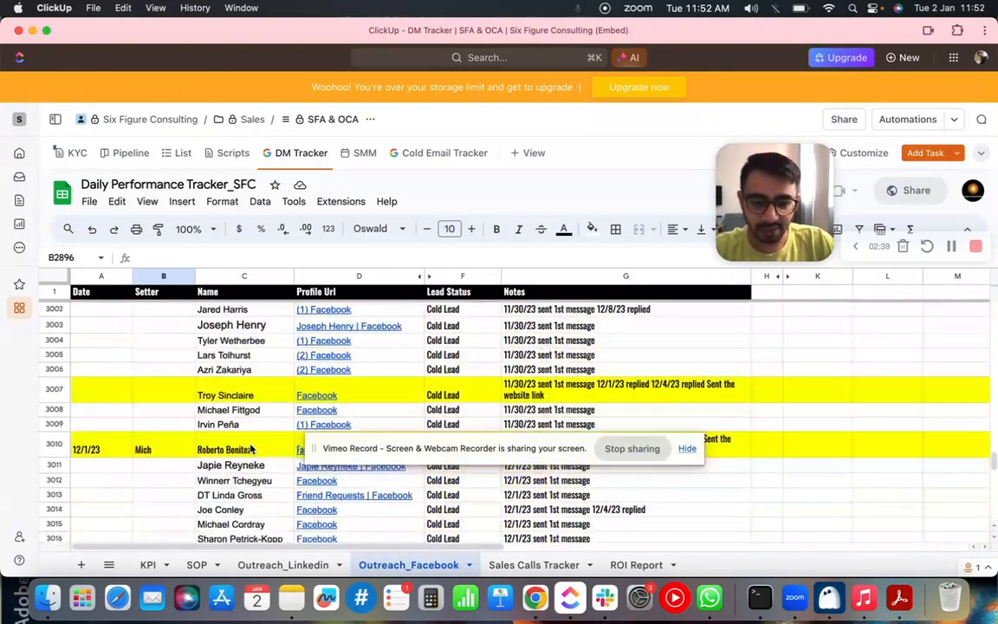
Examine the reply and follow-up notes of the Facebook leads from 11/30/23 through 12/6/23
{"action": "scroll", "coordinate": [251, 449], "scroll_direction": "up", "scroll_amount": 9}
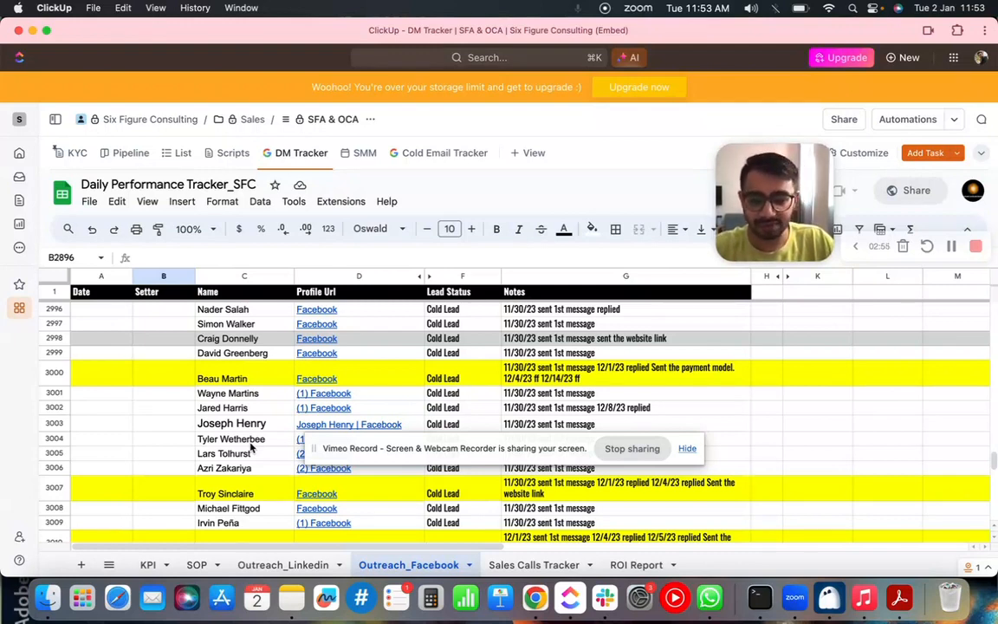
{"action": "scroll", "coordinate": [250, 447], "scroll_direction": "down", "scroll_amount": 1}
{"action": "scroll", "coordinate": [250, 447], "scroll_direction": "up", "scroll_amount": 2}
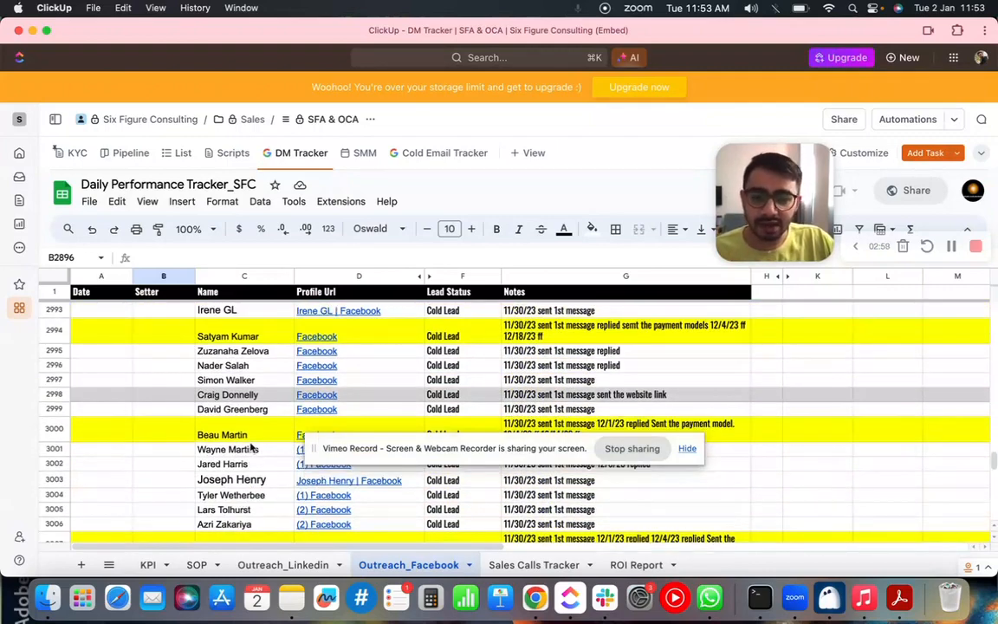
{"action": "scroll", "coordinate": [251, 447], "scroll_direction": "down", "scroll_amount": 1}
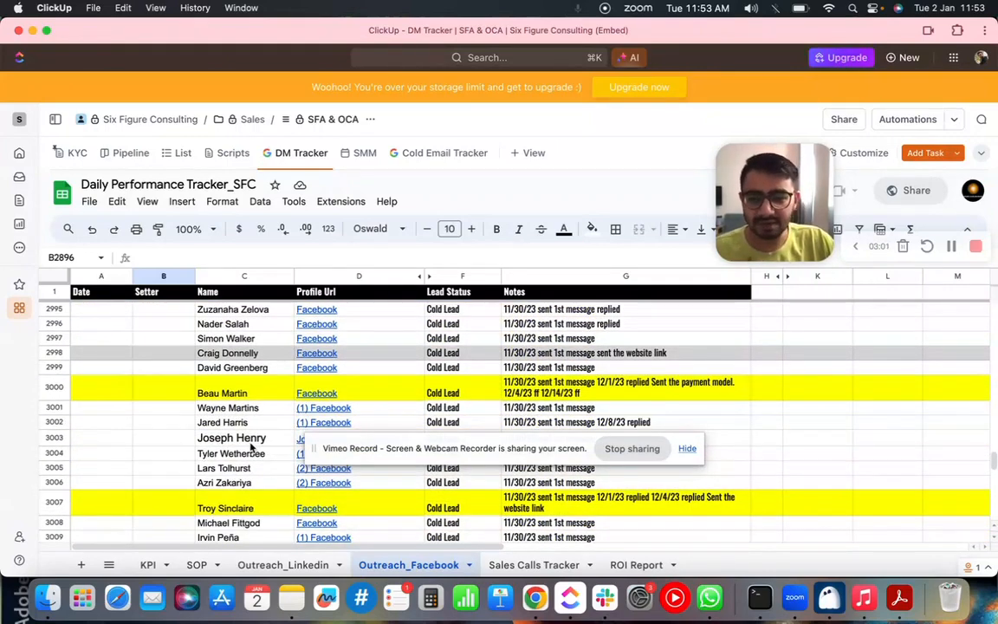
{"action": "scroll", "coordinate": [250, 447], "scroll_direction": "down", "scroll_amount": 15}
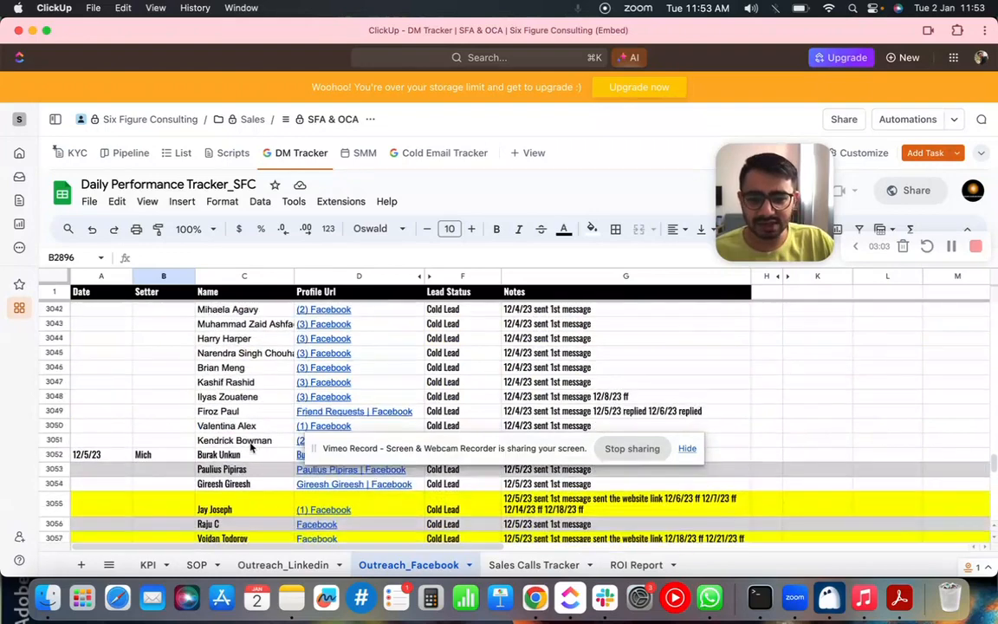
{"action": "scroll", "coordinate": [250, 447], "scroll_direction": "down", "scroll_amount": 3}
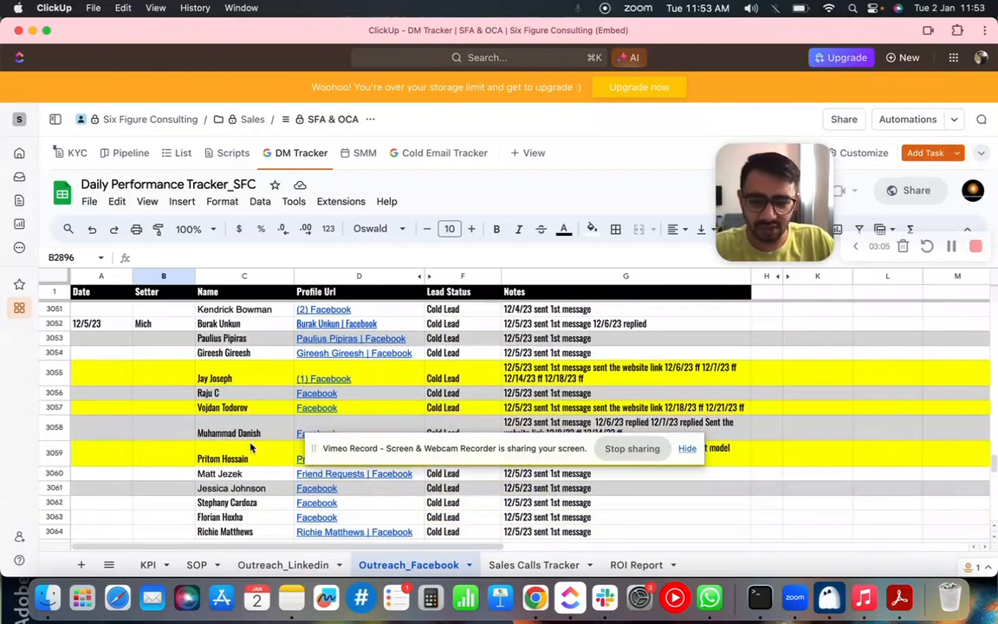
{"action": "scroll", "coordinate": [251, 447], "scroll_direction": "up", "scroll_amount": 1}
{"action": "scroll", "coordinate": [250, 447], "scroll_direction": "up", "scroll_amount": 2}
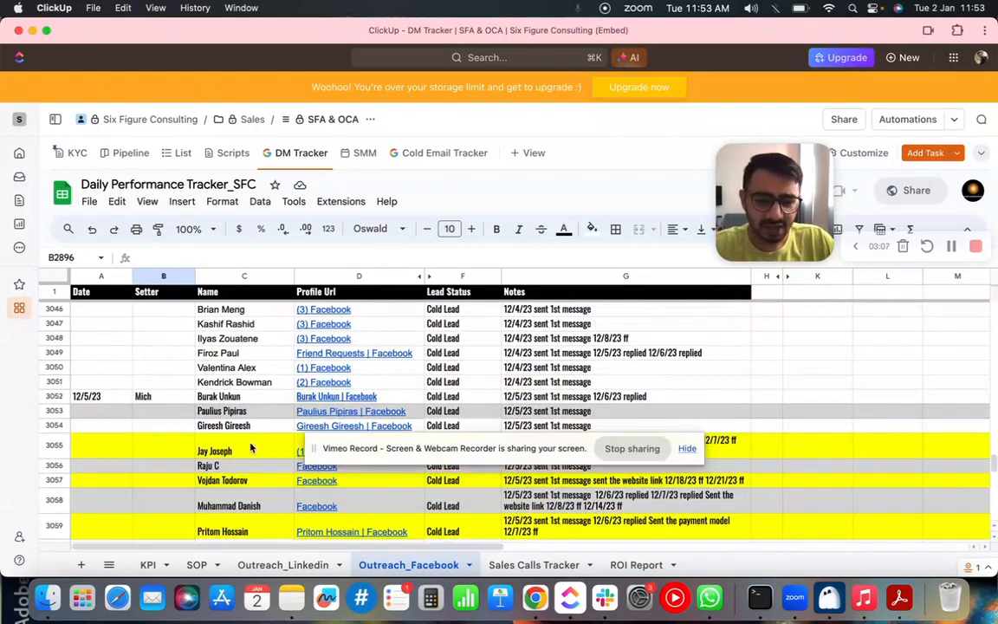
{"action": "scroll", "coordinate": [251, 446], "scroll_direction": "down", "scroll_amount": 7}
{"action": "scroll", "coordinate": [255, 442], "scroll_direction": "down", "scroll_amount": 5}
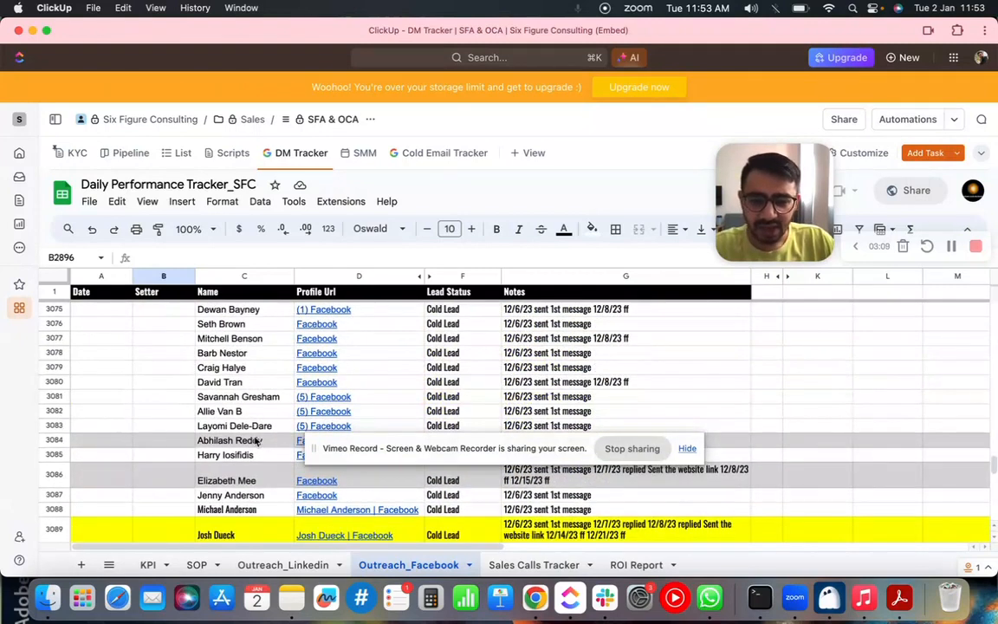
Check the lead statuses of the 12/6/23 records from row 3075 on, moving the screen-sharing bar below those rows
{"action": "left_click", "coordinate": [466, 312]}
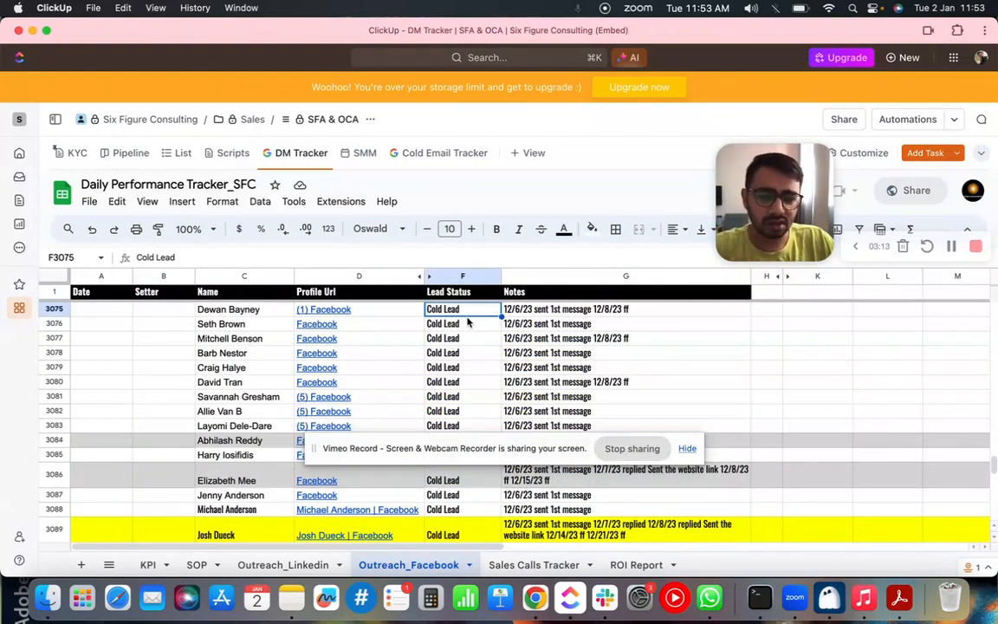
{"action": "scroll", "coordinate": [467, 322], "scroll_direction": "down", "scroll_amount": 2}
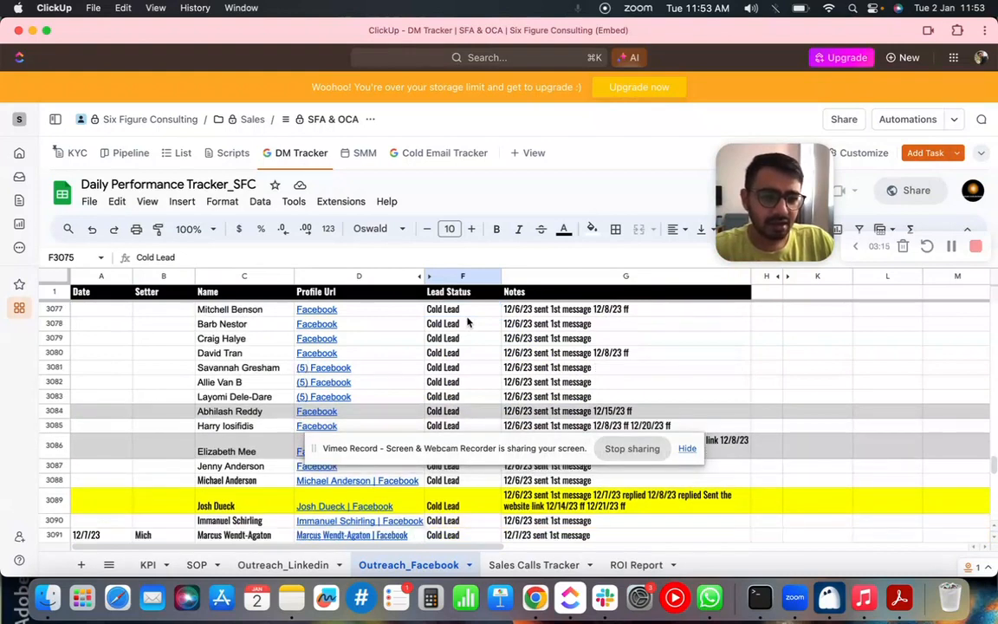
{"action": "scroll", "coordinate": [468, 323], "scroll_direction": "down", "scroll_amount": 1}
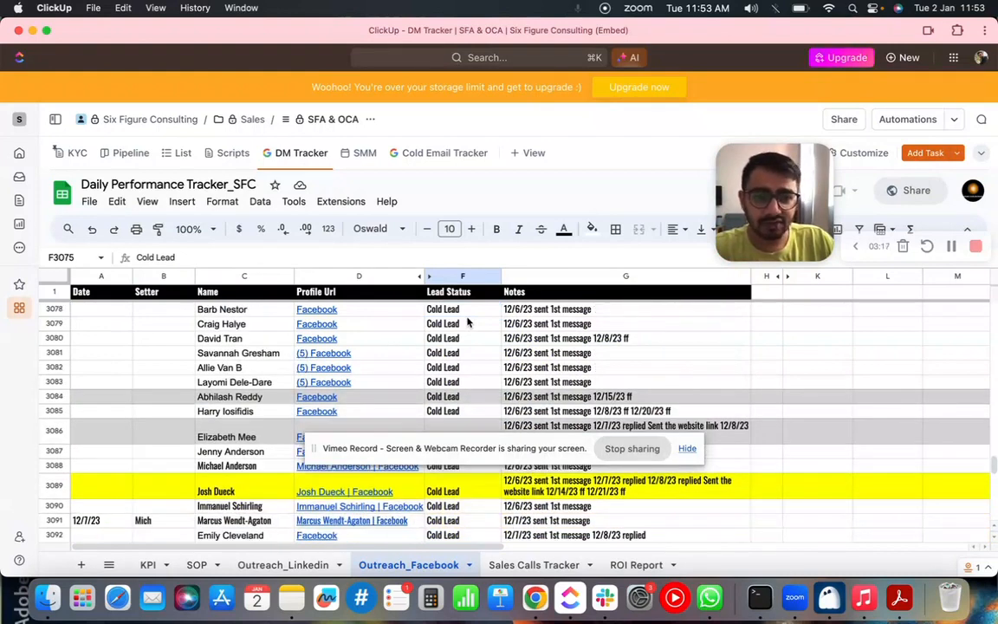
{"action": "scroll", "coordinate": [468, 322], "scroll_direction": "down", "scroll_amount": 2}
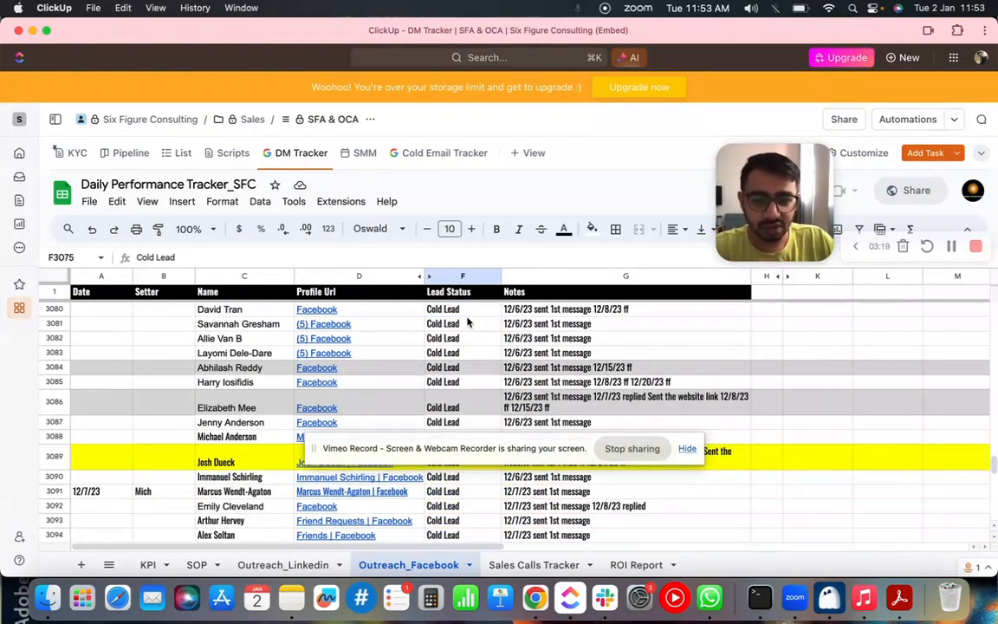
{"action": "scroll", "coordinate": [468, 323], "scroll_direction": "down", "scroll_amount": 2}
{"action": "left_click_drag", "start_coordinate": [464, 446], "coordinate": [463, 535]}
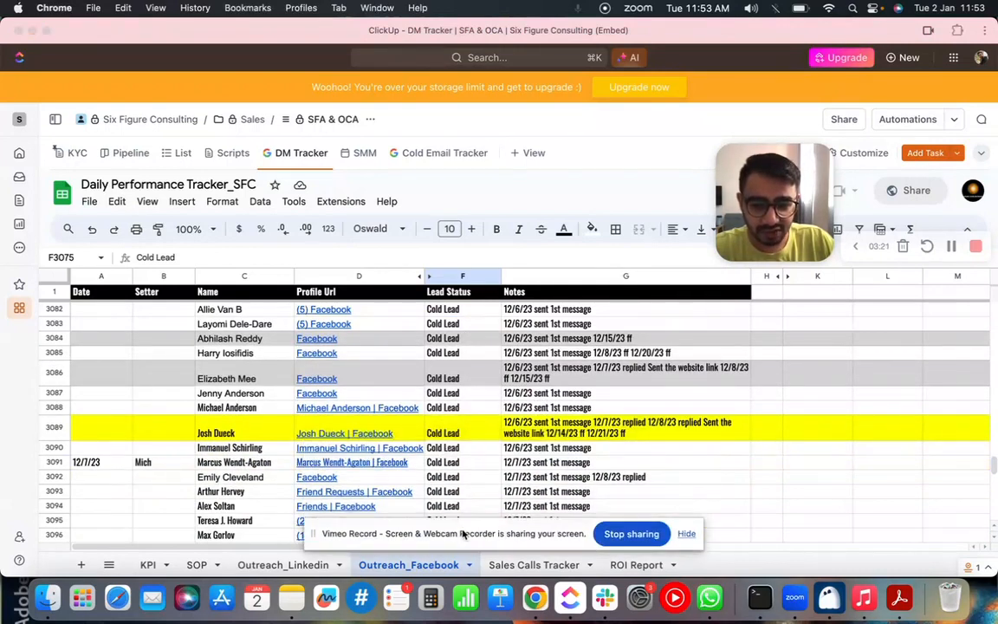
{"action": "left_click", "coordinate": [463, 432]}
{"action": "scroll", "coordinate": [464, 431], "scroll_direction": "down", "scroll_amount": 1}
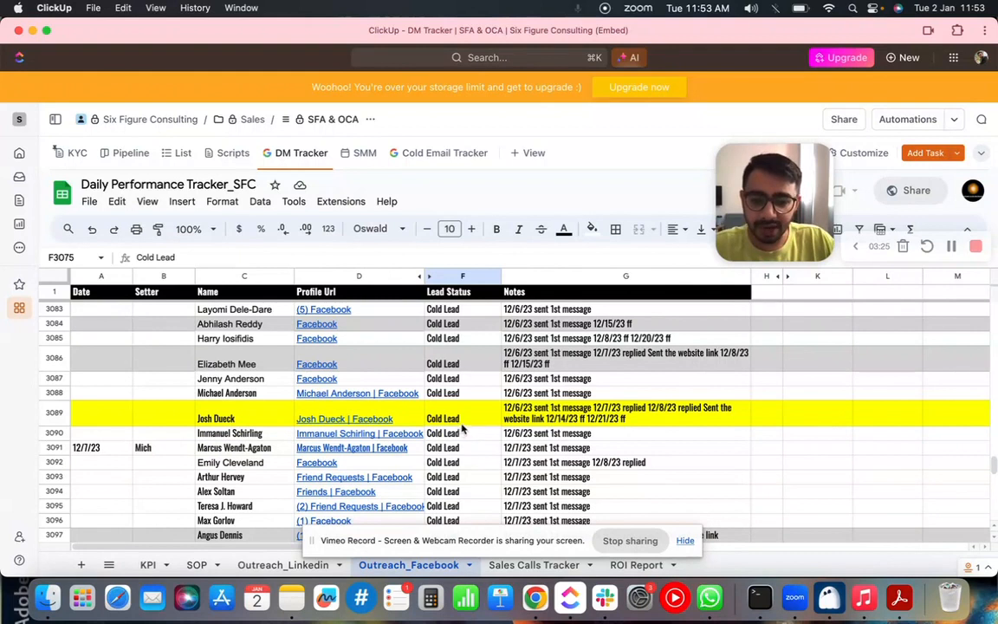
Inspect the name, follow-up notes and lead status of the yellow-highlighted lead in row 3089
{"action": "left_click", "coordinate": [464, 423]}
{"action": "left_click", "coordinate": [241, 418]}
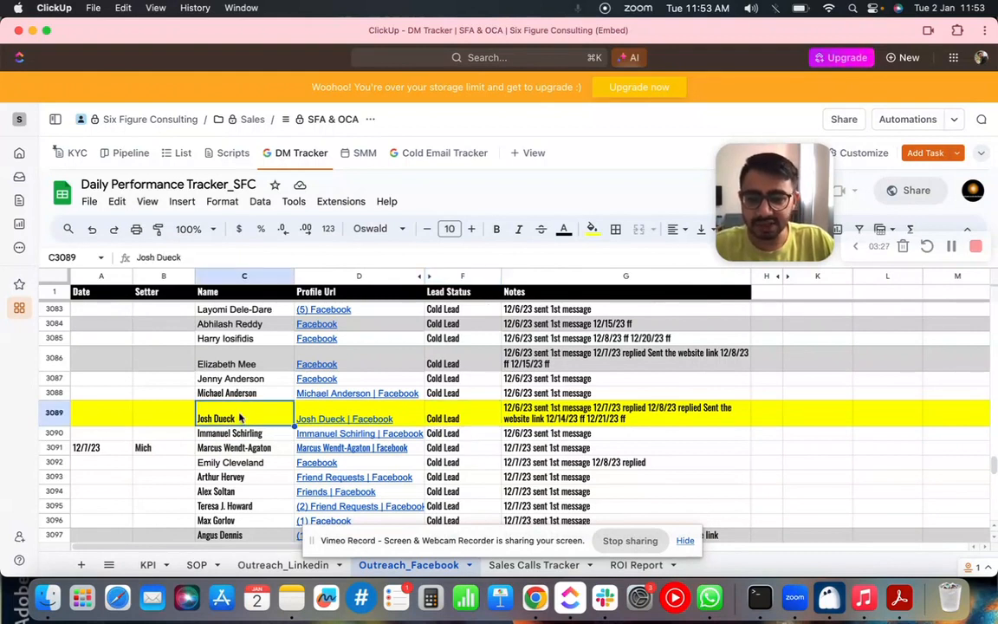
{"action": "left_click", "coordinate": [602, 423]}
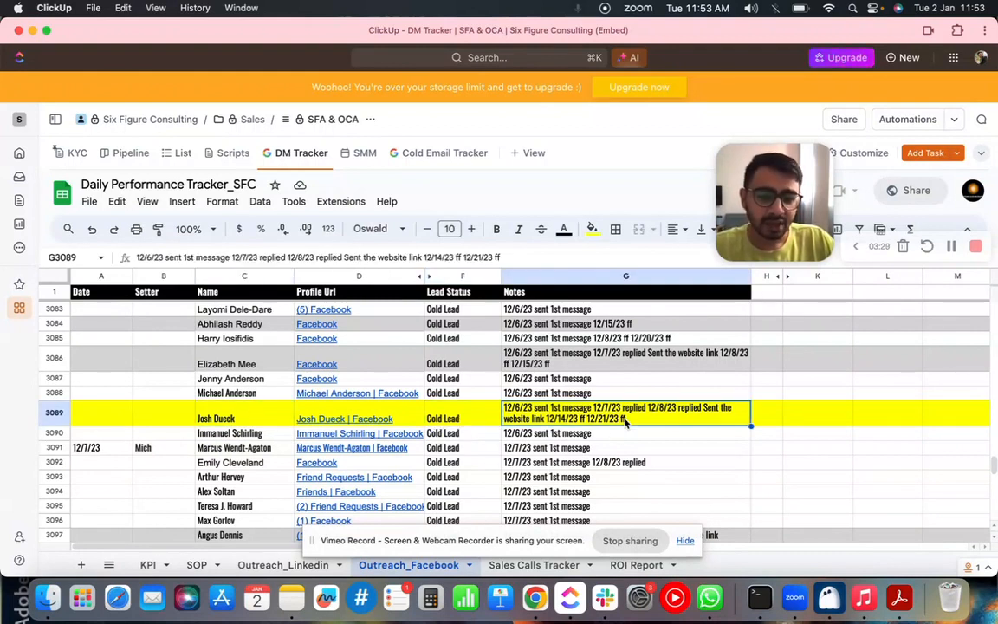
{"action": "left_click", "coordinate": [469, 418]}
Review the leads from 12/7/23 to 12/13/23, selecting the Booked statuses in rows 3105 and 3112 and the Lead Status header
{"action": "scroll", "coordinate": [469, 419], "scroll_direction": "down", "scroll_amount": 3}
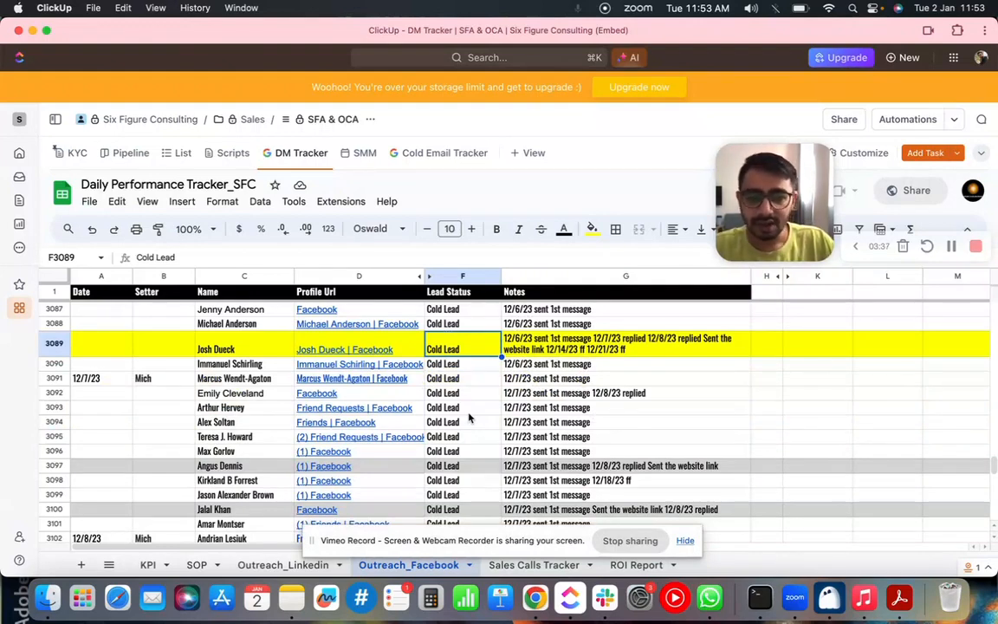
{"action": "scroll", "coordinate": [469, 419], "scroll_direction": "down", "scroll_amount": 3}
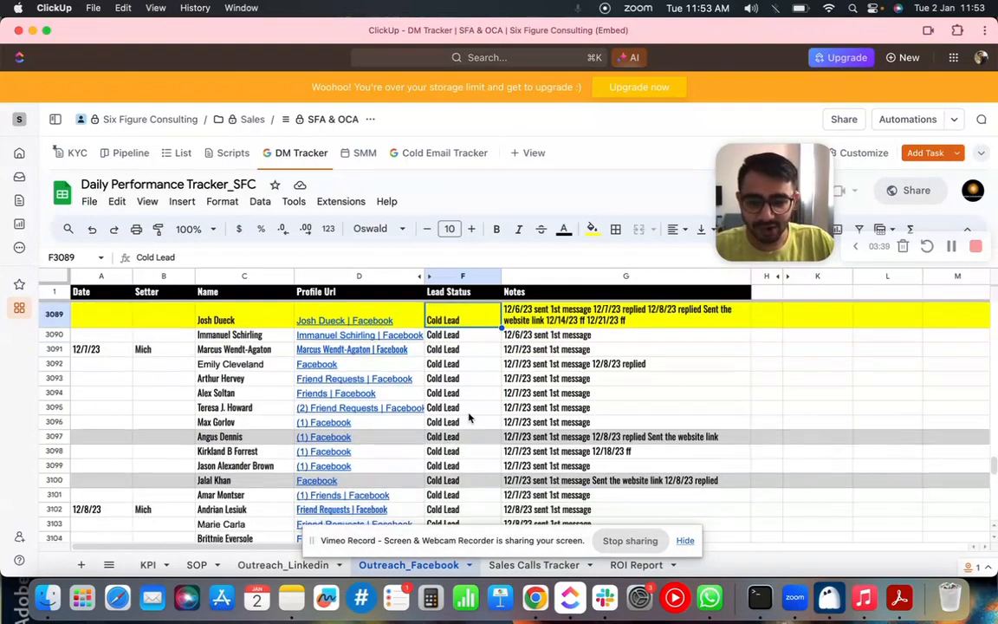
{"action": "scroll", "coordinate": [469, 419], "scroll_direction": "down", "scroll_amount": 4}
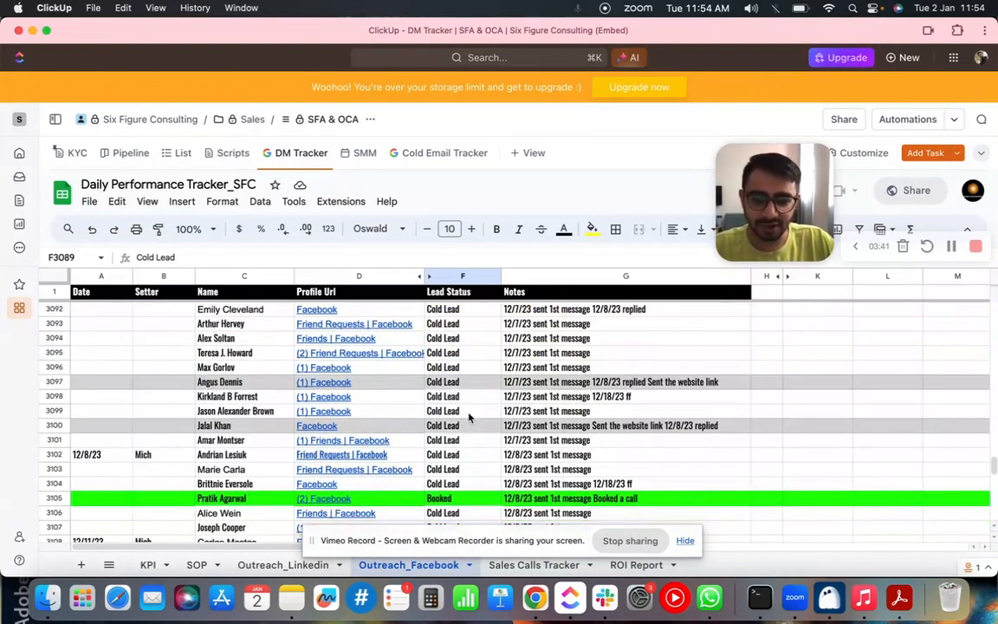
{"action": "left_click", "coordinate": [447, 472]}
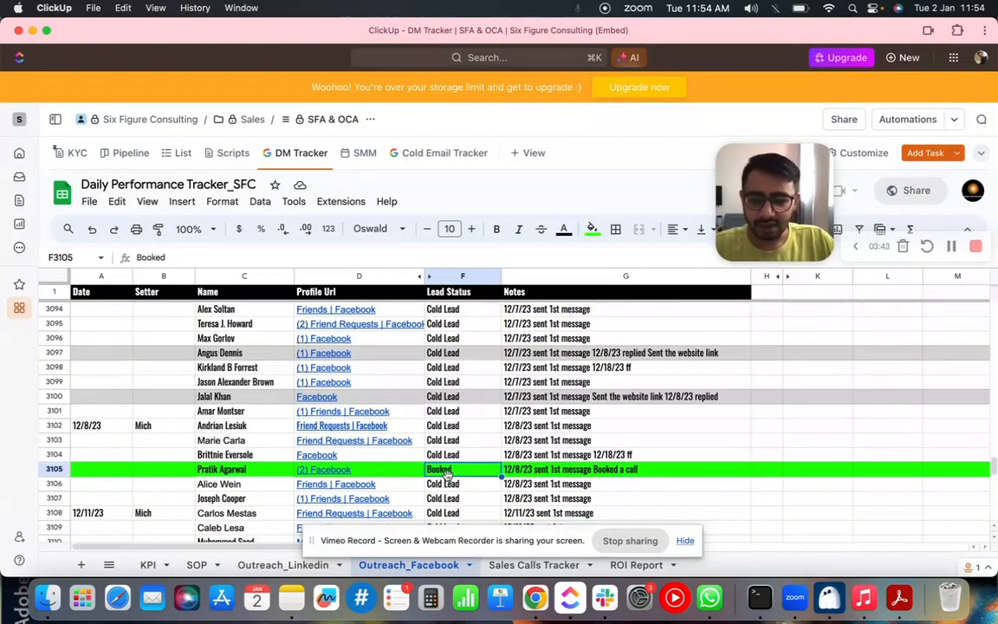
{"action": "scroll", "coordinate": [447, 473], "scroll_direction": "down", "scroll_amount": 8}
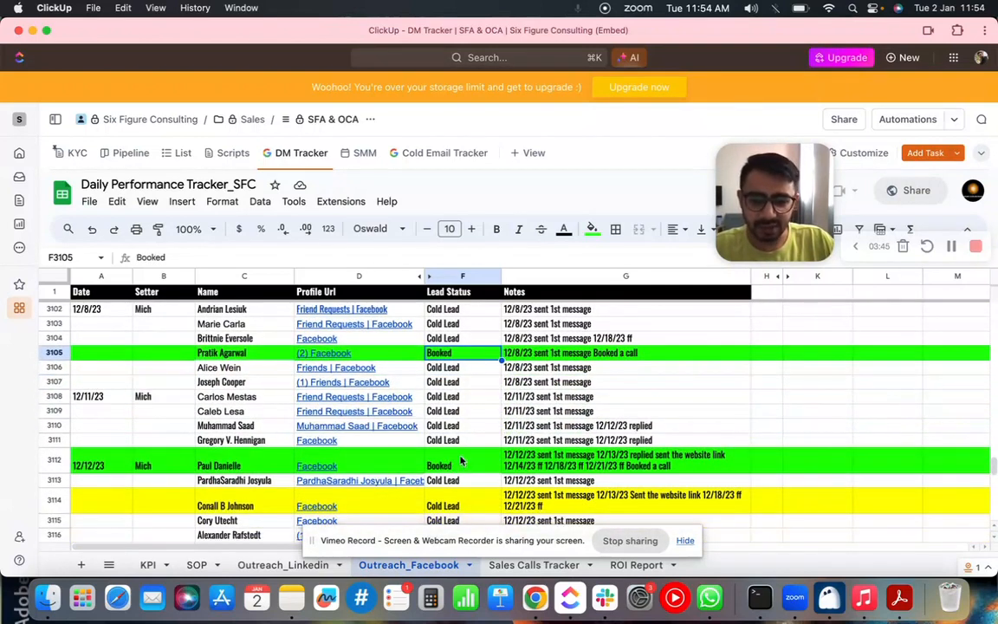
{"action": "left_click", "coordinate": [460, 461]}
{"action": "scroll", "coordinate": [476, 415], "scroll_direction": "down", "scroll_amount": 15}
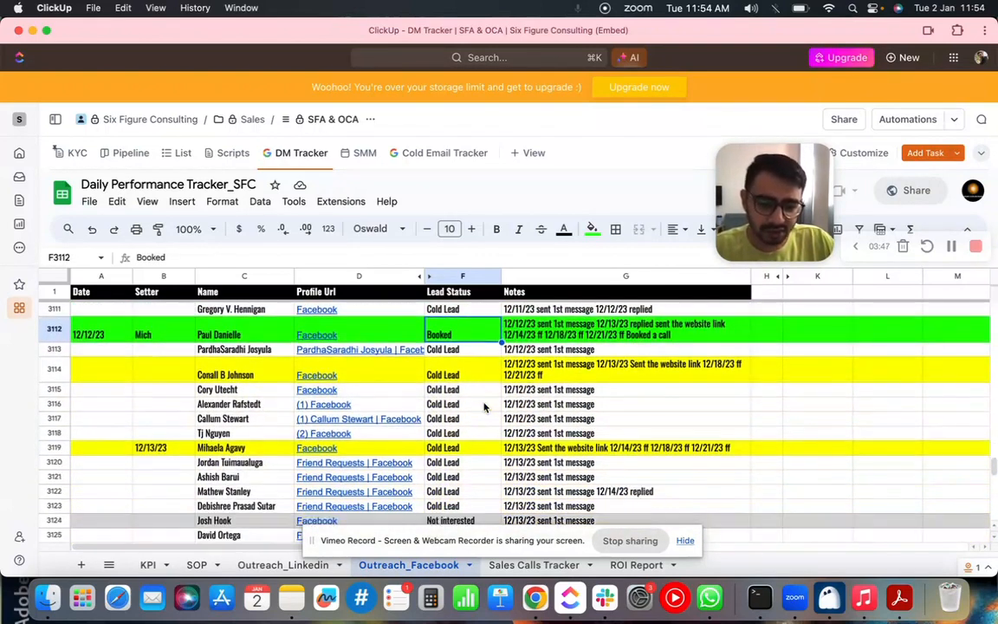
{"action": "scroll", "coordinate": [484, 407], "scroll_direction": "down", "scroll_amount": 1}
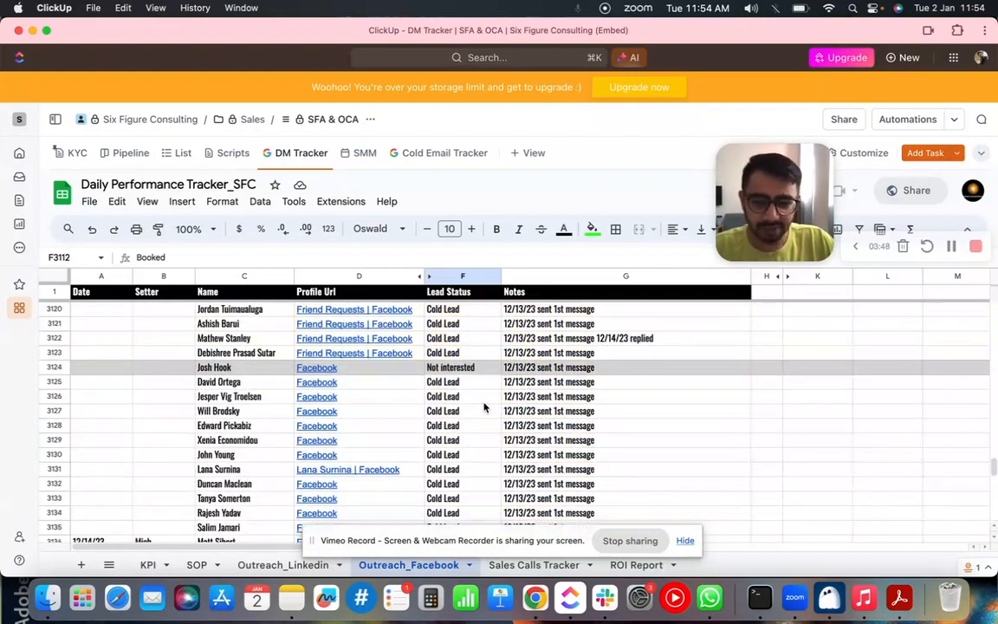
{"action": "left_click", "coordinate": [482, 294]}
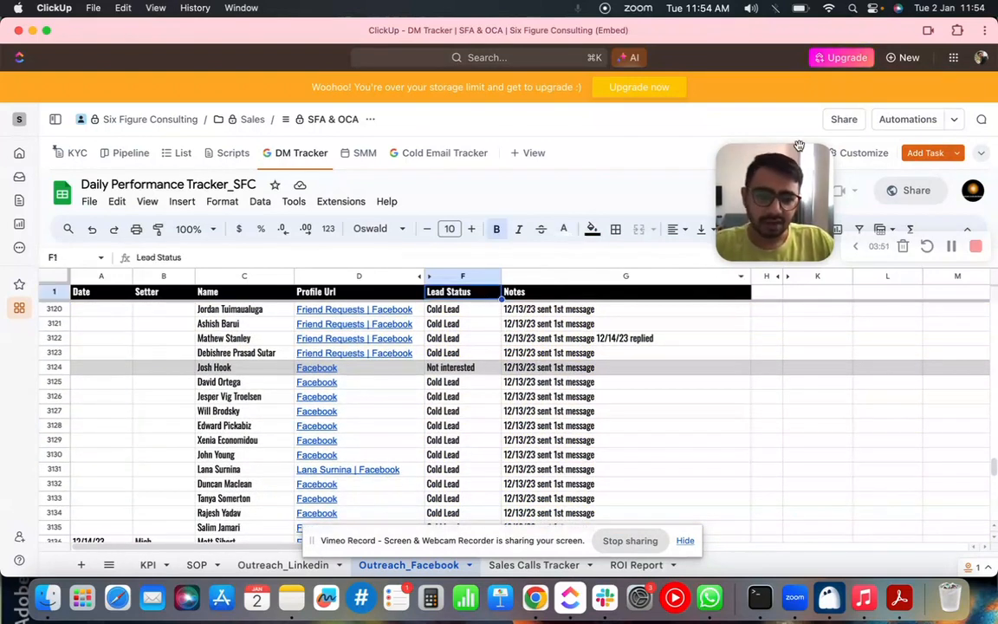
{"action": "left_click_drag", "start_coordinate": [813, 189], "coordinate": [814, 498]}
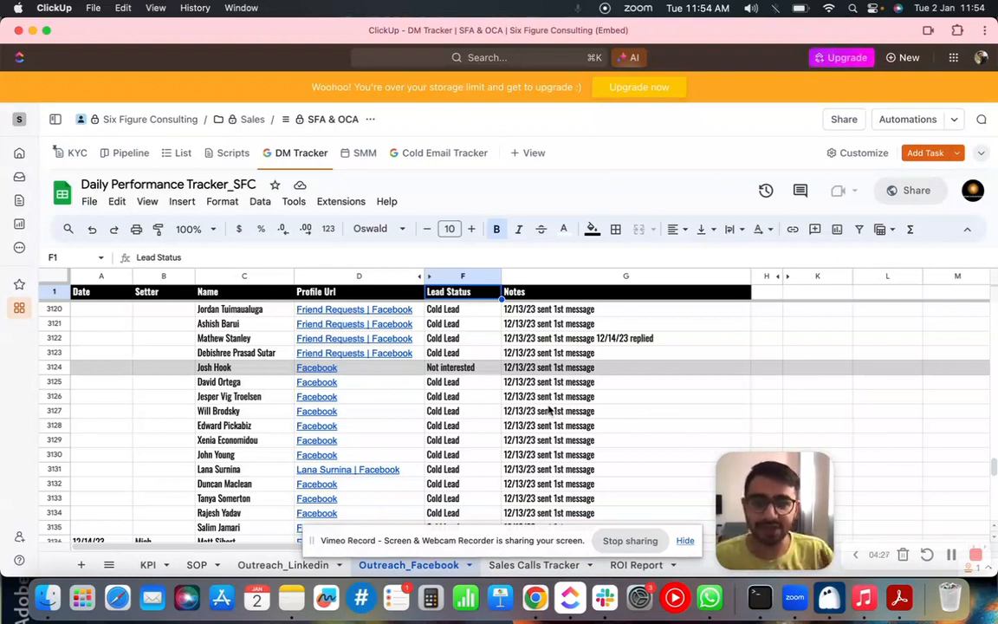
Switch to Chrome and open flowchat.com in a new tab
{"action": "left_click", "coordinate": [534, 598]}
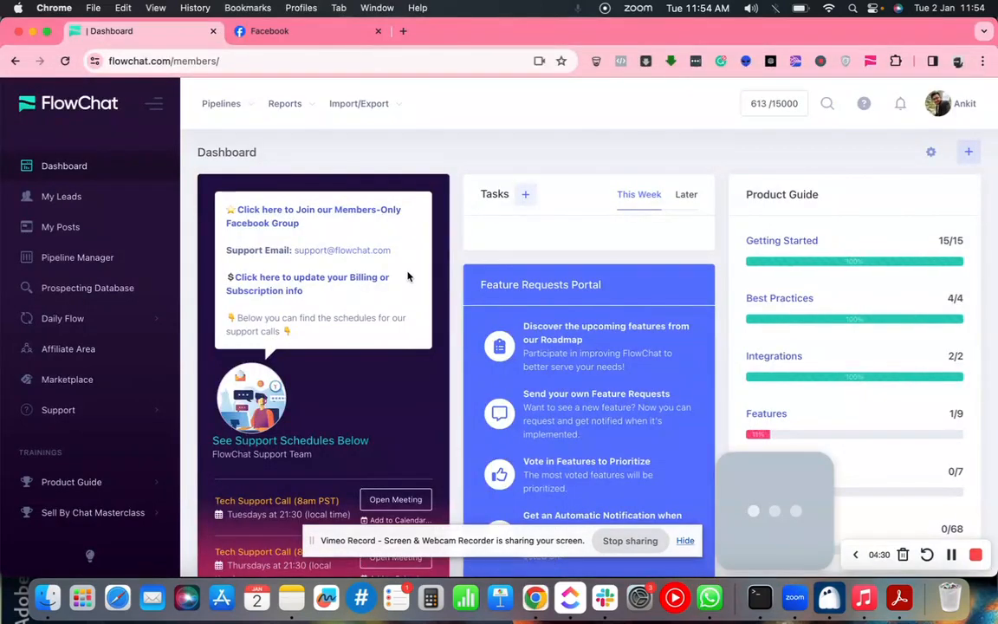
{"action": "left_click", "coordinate": [405, 32]}
{"action": "type", "text": "flowchat.com"}
{"action": "key", "text": "Return"}
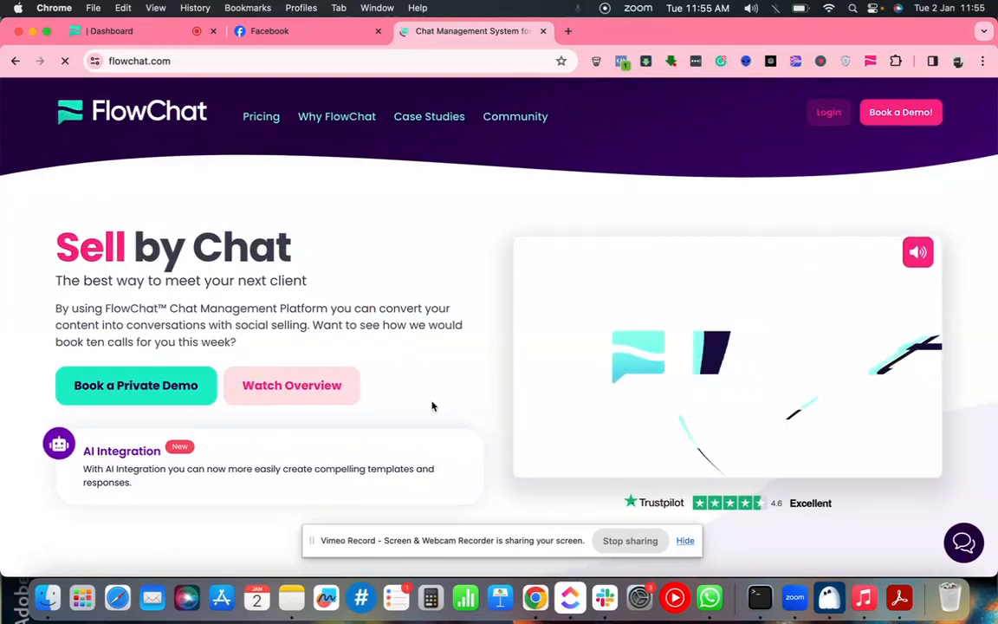
Look through the FlowChat home page, covering its WebHooks integrations, Facebook lead import, pipeline view, training features and testimonials
{"action": "scroll", "coordinate": [432, 405], "scroll_direction": "down", "scroll_amount": 5}
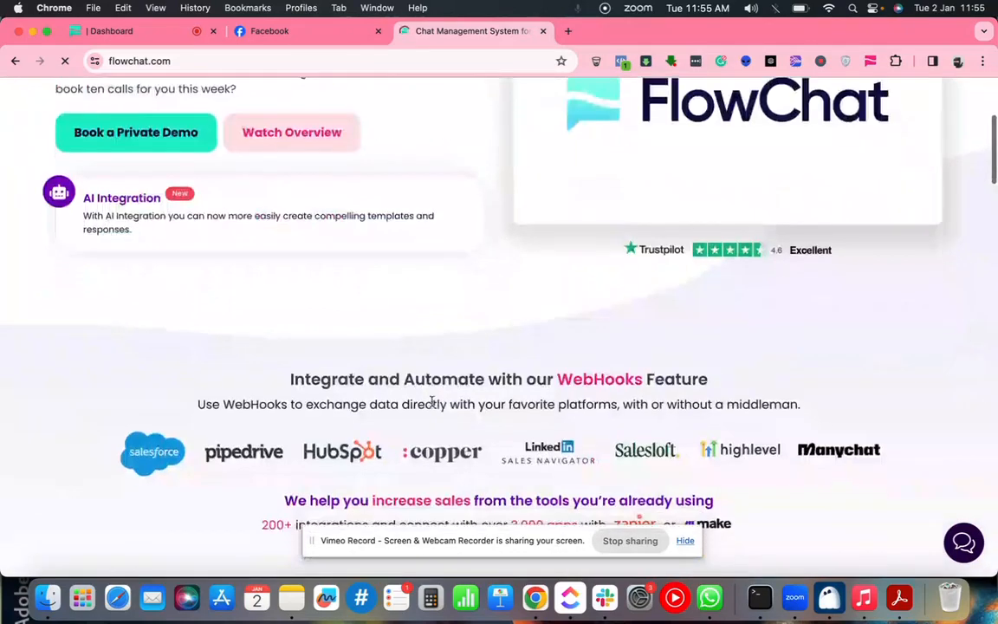
{"action": "scroll", "coordinate": [432, 405], "scroll_direction": "up", "scroll_amount": 5}
{"action": "scroll", "coordinate": [432, 405], "scroll_direction": "down", "scroll_amount": 10}
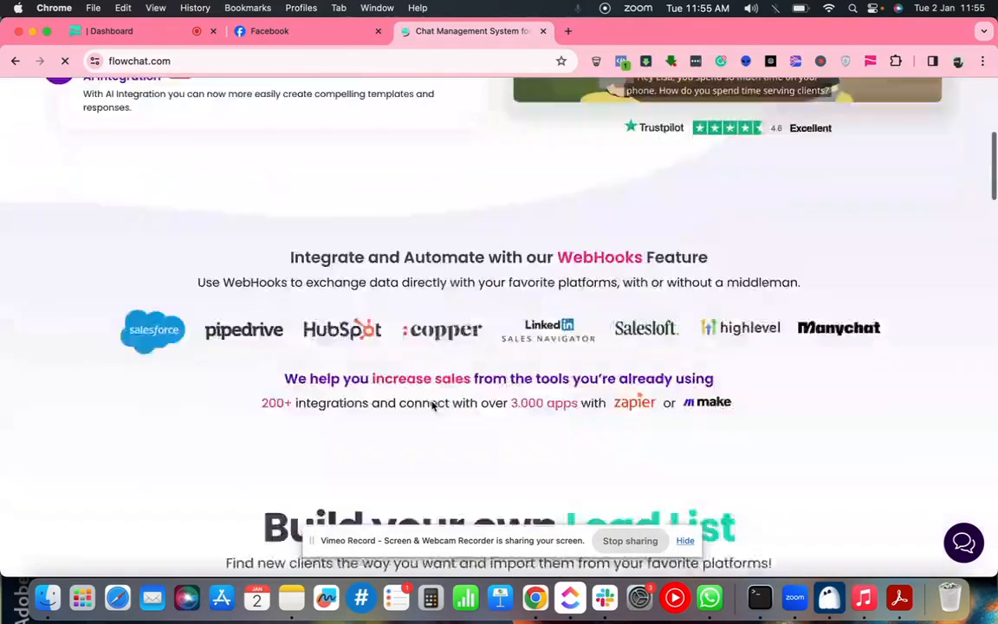
{"action": "scroll", "coordinate": [432, 405], "scroll_direction": "down", "scroll_amount": 3}
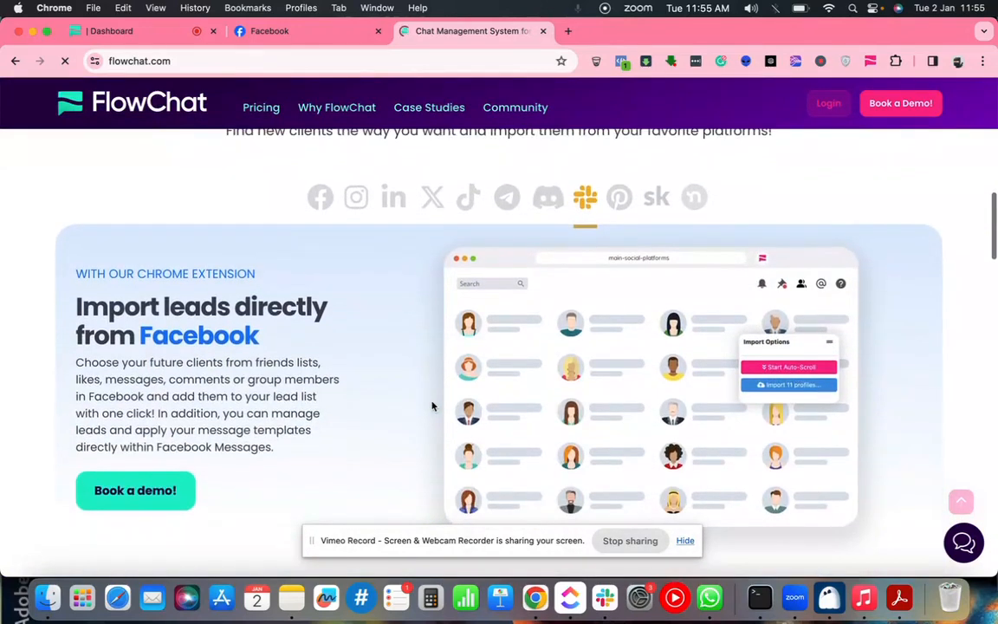
{"action": "scroll", "coordinate": [432, 405], "scroll_direction": "down", "scroll_amount": 1}
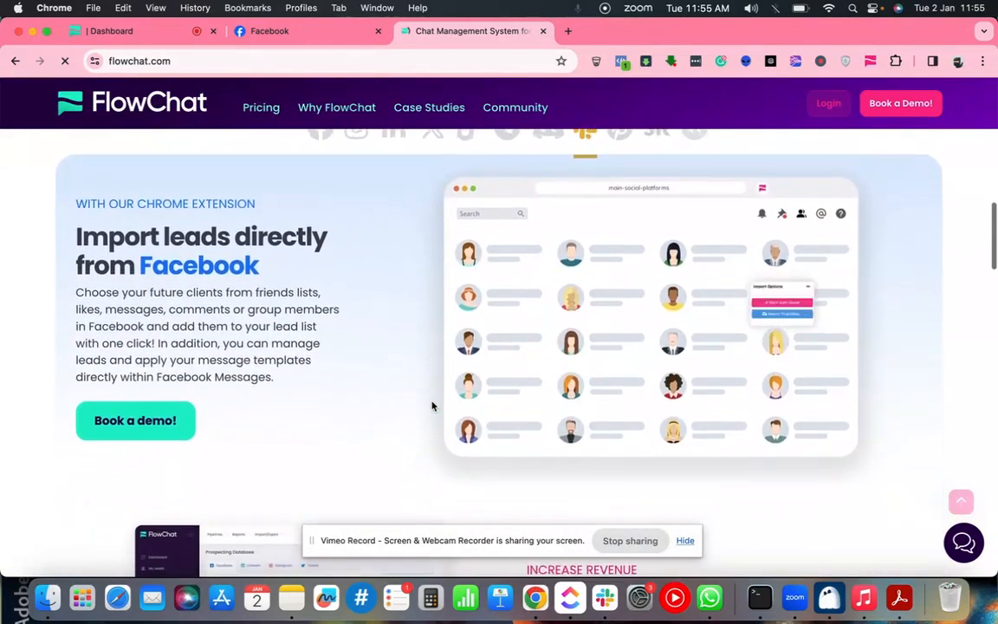
{"action": "scroll", "coordinate": [432, 406], "scroll_direction": "down", "scroll_amount": 5}
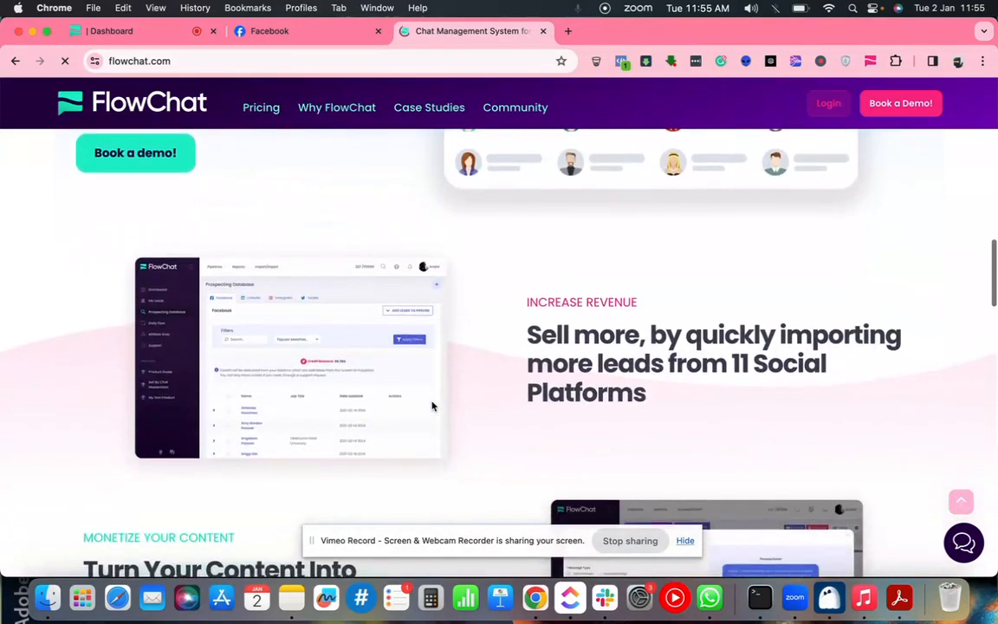
{"action": "scroll", "coordinate": [432, 405], "scroll_direction": "down", "scroll_amount": 5}
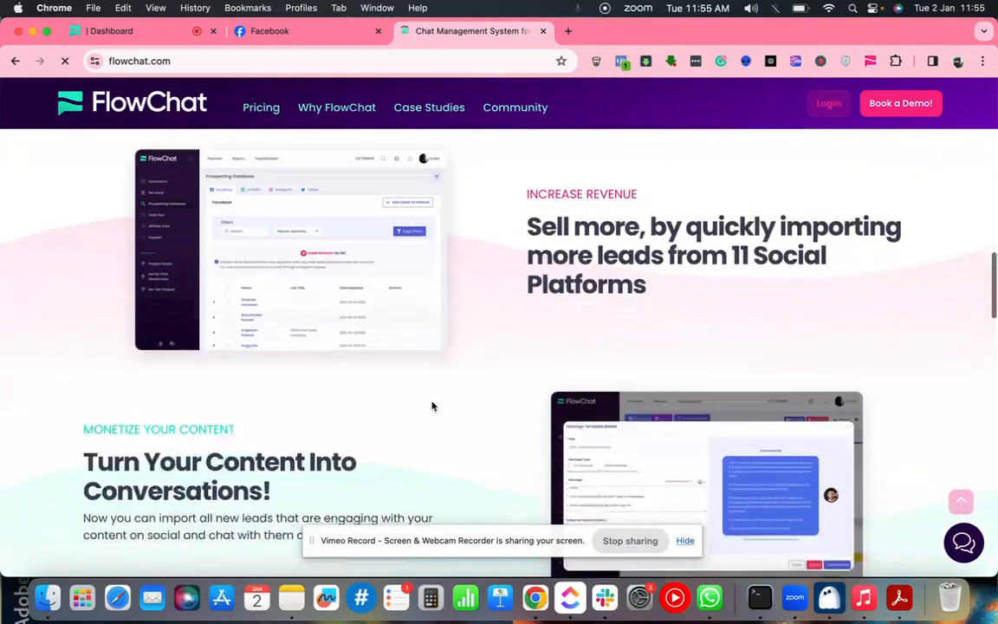
{"action": "scroll", "coordinate": [432, 405], "scroll_direction": "down", "scroll_amount": 7}
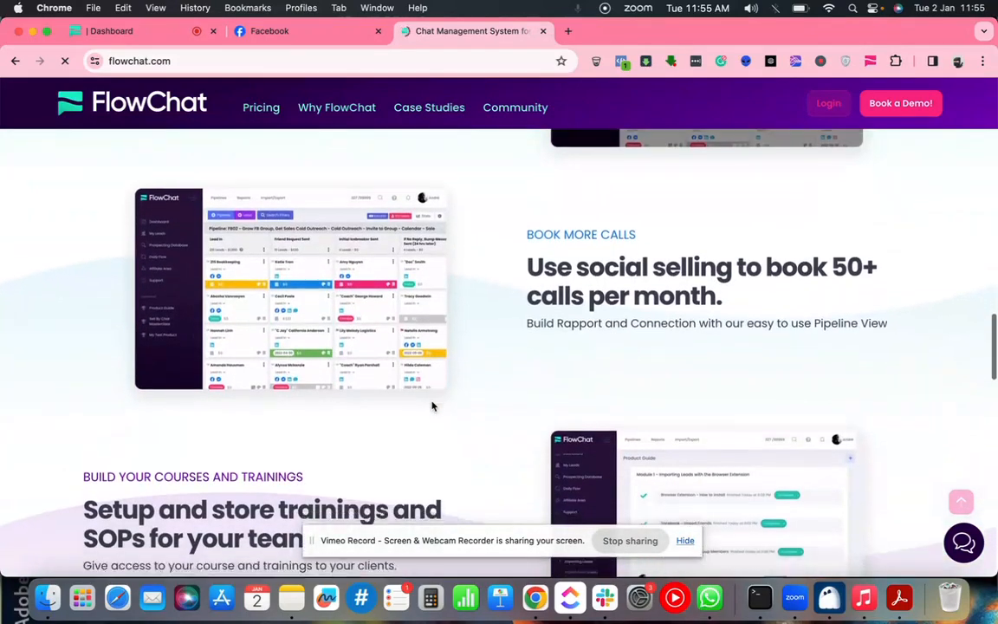
{"action": "scroll", "coordinate": [433, 405], "scroll_direction": "down", "scroll_amount": 12}
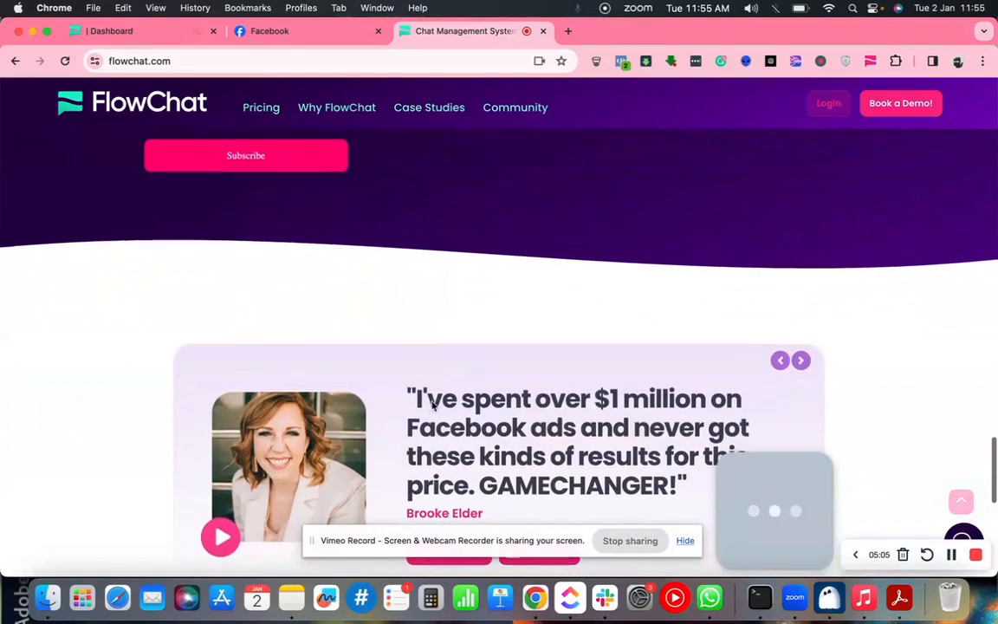
{"action": "scroll", "coordinate": [432, 403], "scroll_direction": "up", "scroll_amount": 15}
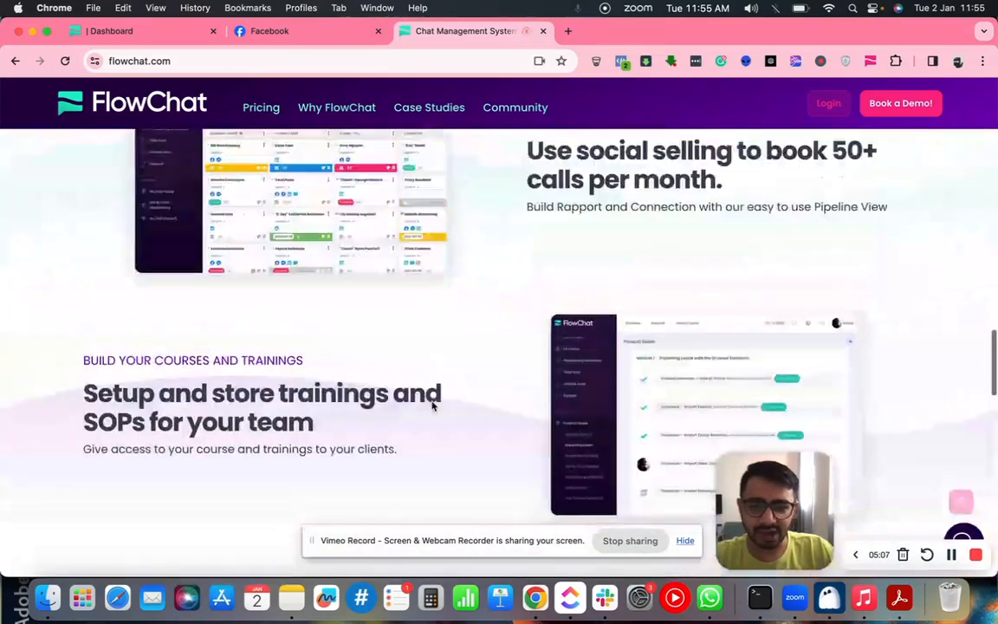
{"action": "scroll", "coordinate": [432, 406], "scroll_direction": "up", "scroll_amount": 10}
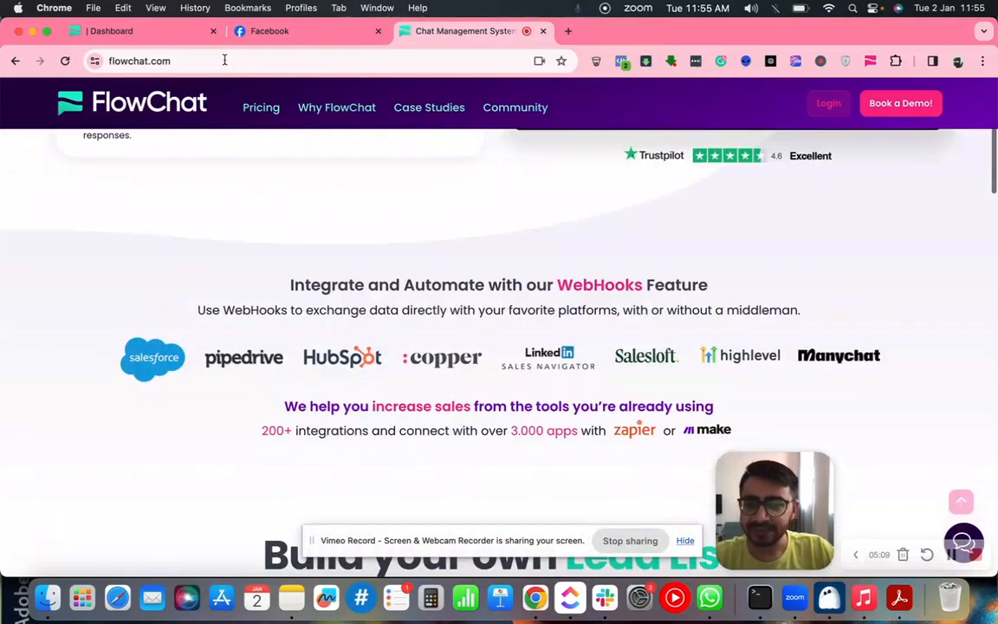
Look over the FlowChat members dashboard in its already open tab and briefly open the FlowChat browser extension
{"action": "left_click", "coordinate": [176, 39]}
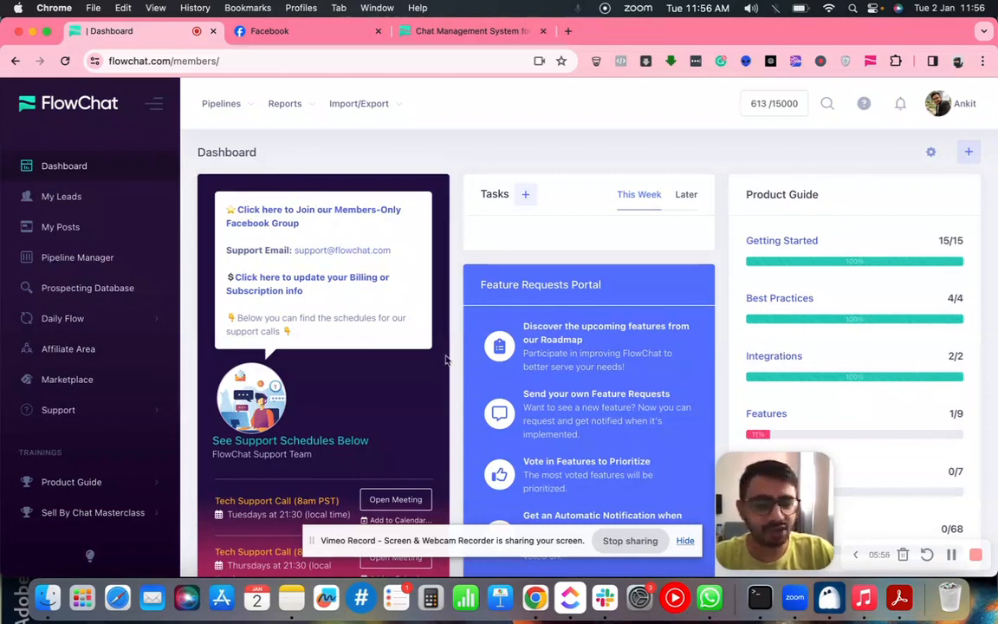
{"action": "scroll", "coordinate": [447, 359], "scroll_direction": "down", "scroll_amount": 5}
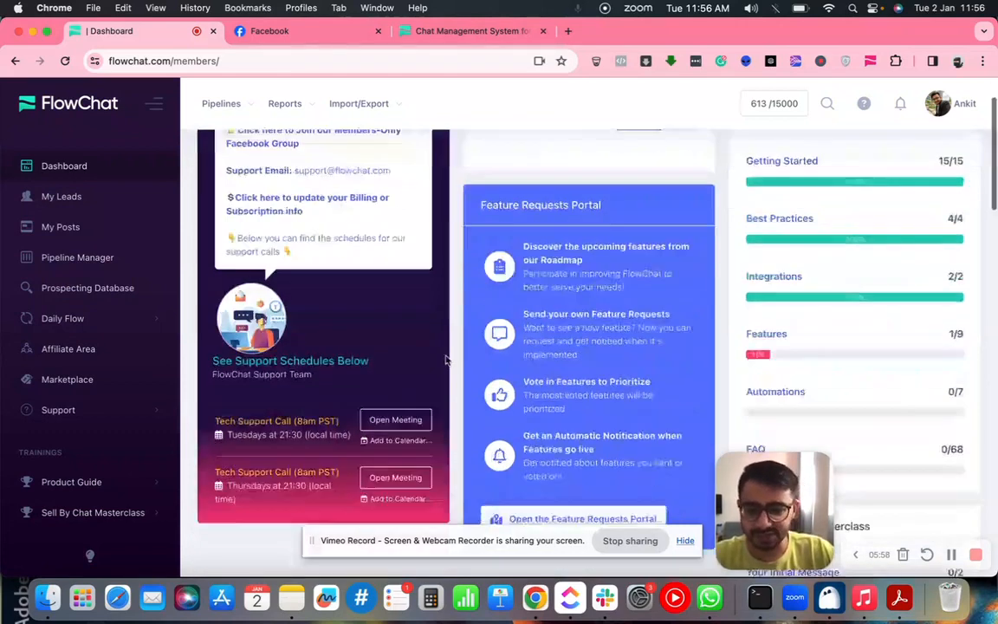
{"action": "scroll", "coordinate": [448, 407], "scroll_direction": "up", "scroll_amount": 5}
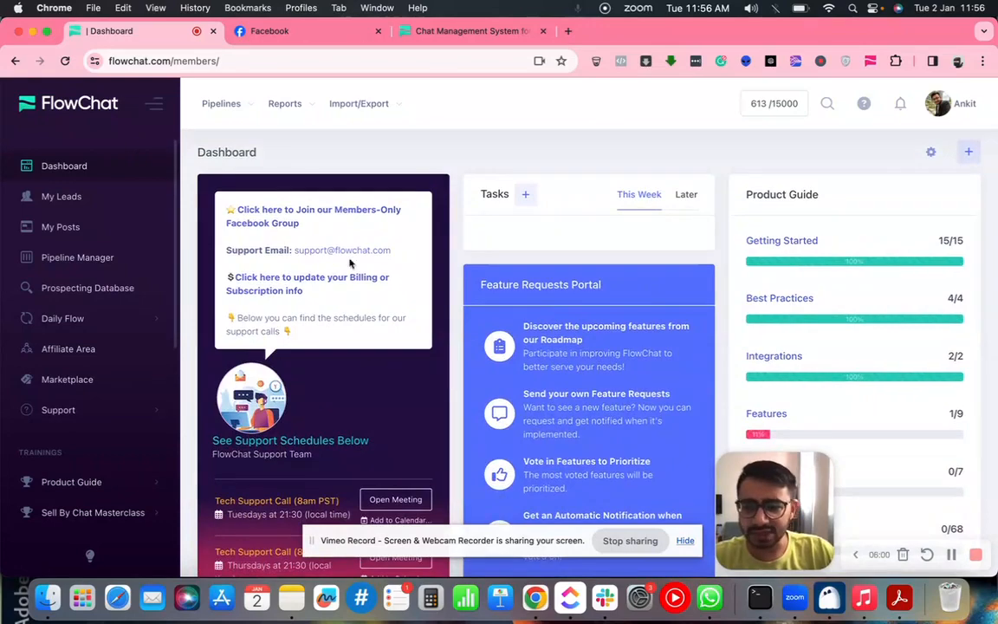
{"action": "scroll", "coordinate": [404, 381], "scroll_direction": "down", "scroll_amount": 5}
{"action": "scroll", "coordinate": [404, 383], "scroll_direction": "up", "scroll_amount": 5}
{"action": "scroll", "coordinate": [835, 374], "scroll_direction": "down", "scroll_amount": 5}
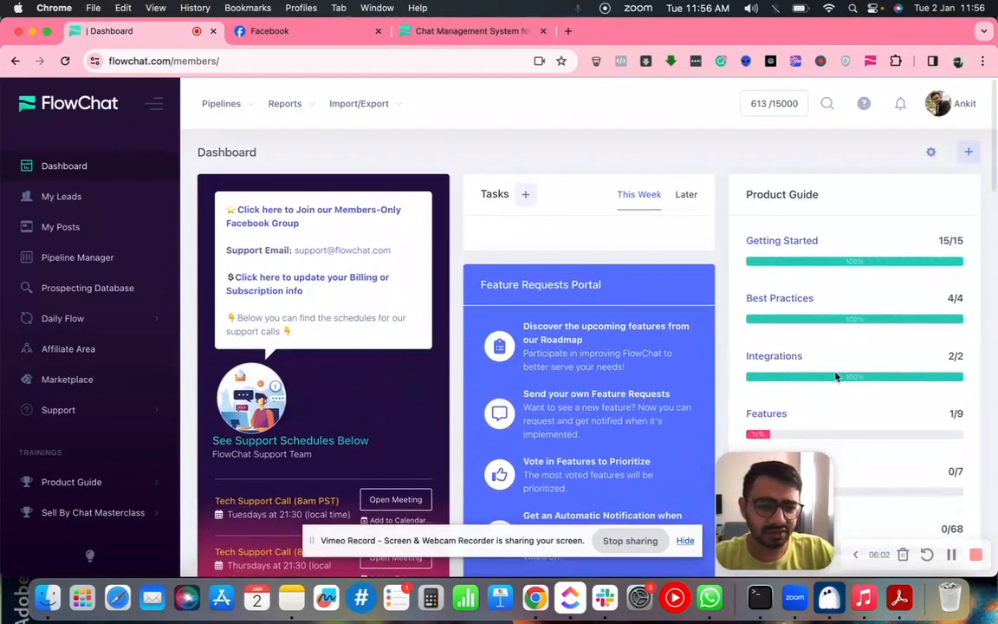
{"action": "scroll", "coordinate": [834, 379], "scroll_direction": "up", "scroll_amount": 5}
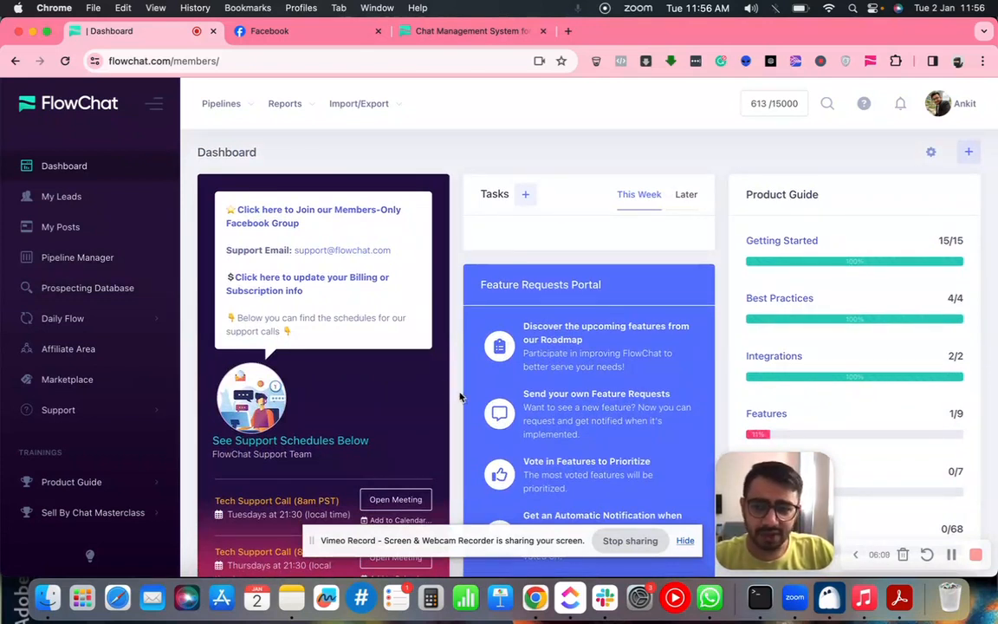
{"action": "left_click", "coordinate": [869, 61]}
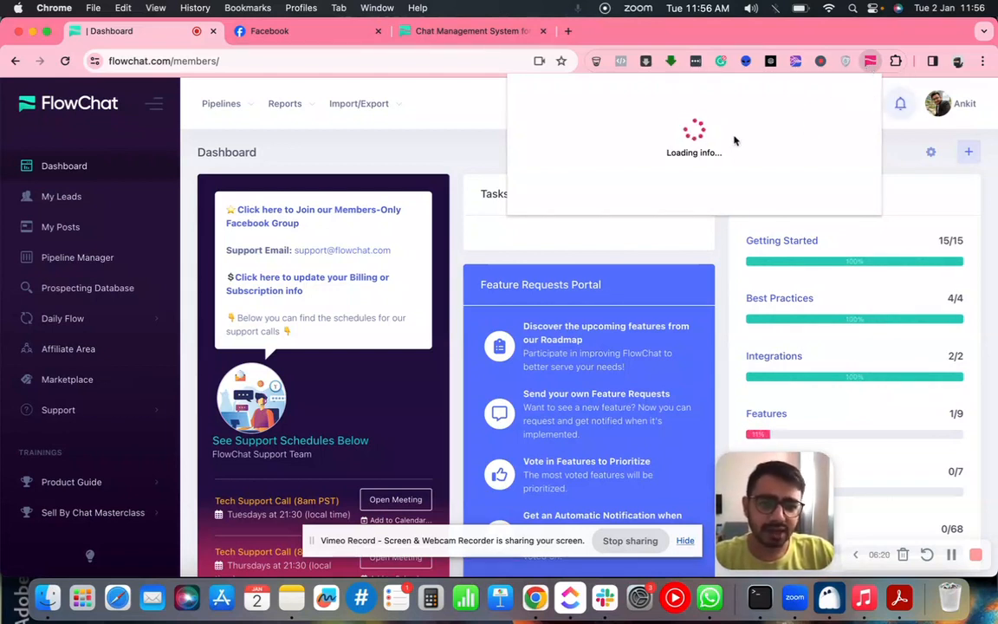
{"action": "left_click", "coordinate": [295, 167]}
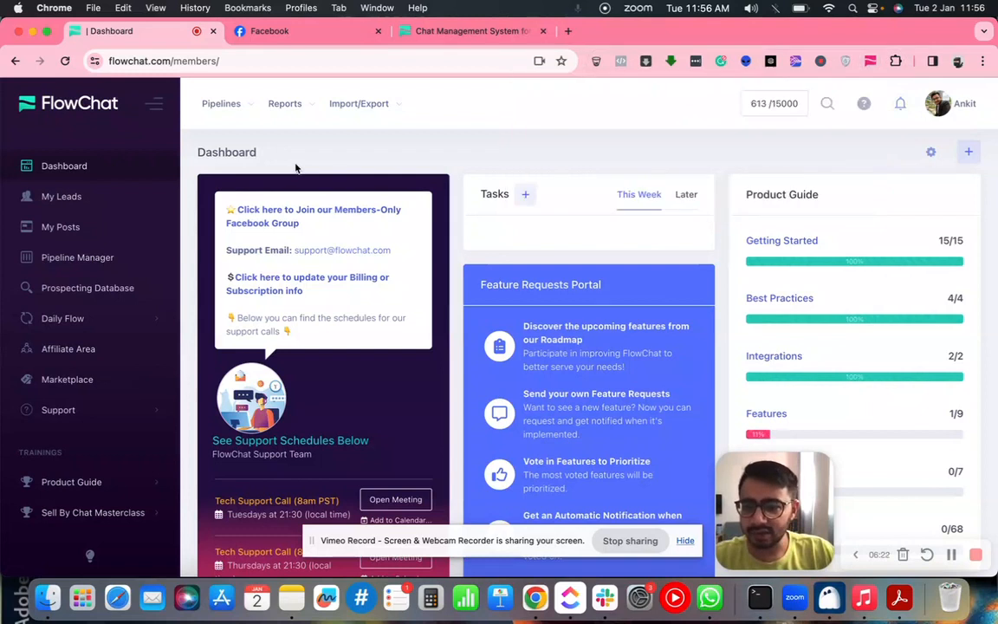
Open the FB Own Group > DM > Book A Call Flow pipeline and look across its stages
{"action": "left_click", "coordinate": [96, 261]}
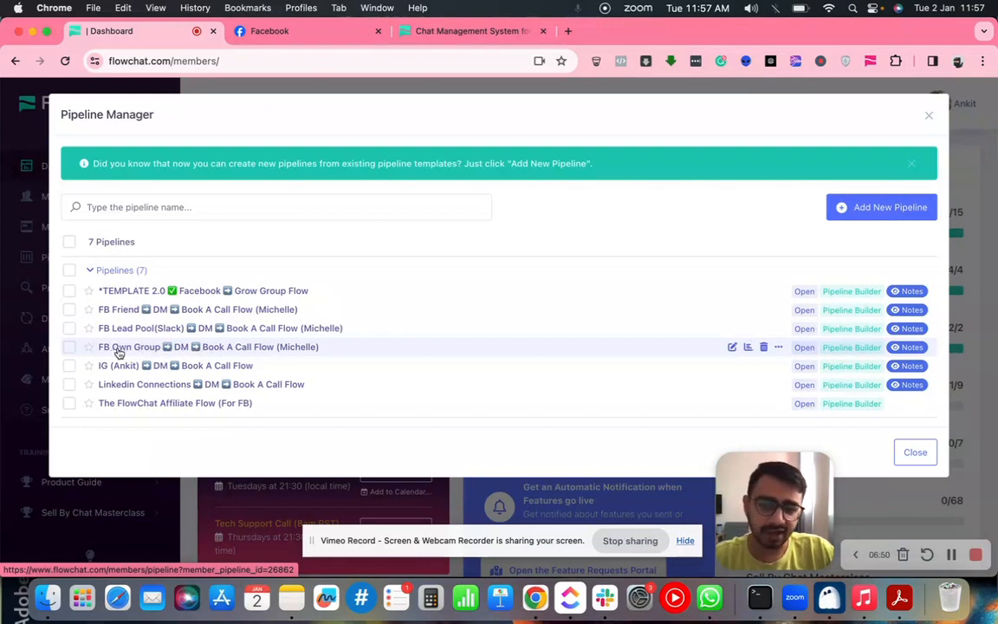
{"action": "left_click", "coordinate": [266, 352]}
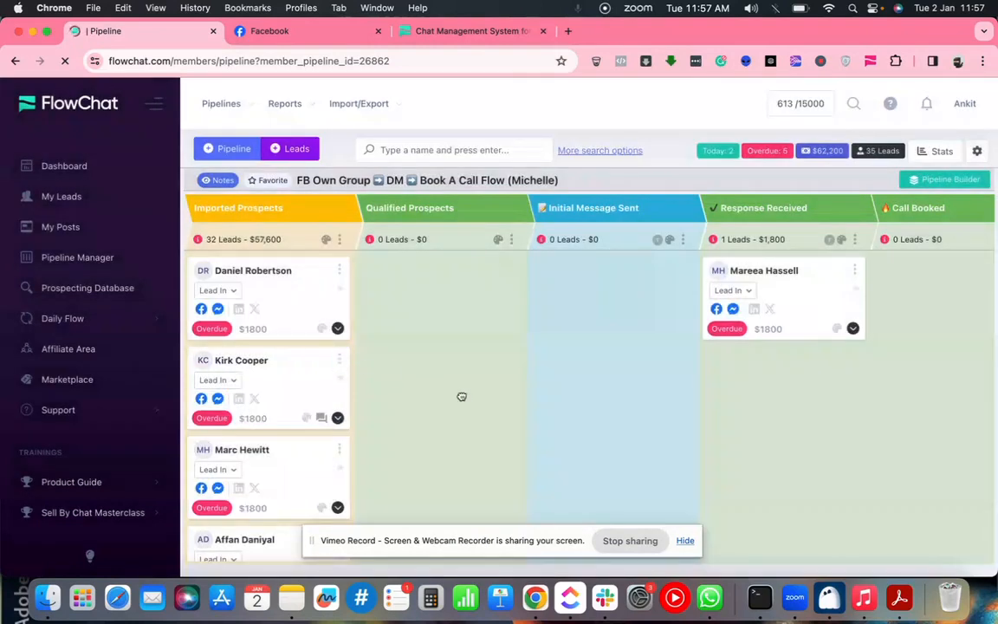
{"action": "scroll", "coordinate": [461, 397], "scroll_direction": "right", "scroll_amount": 3}
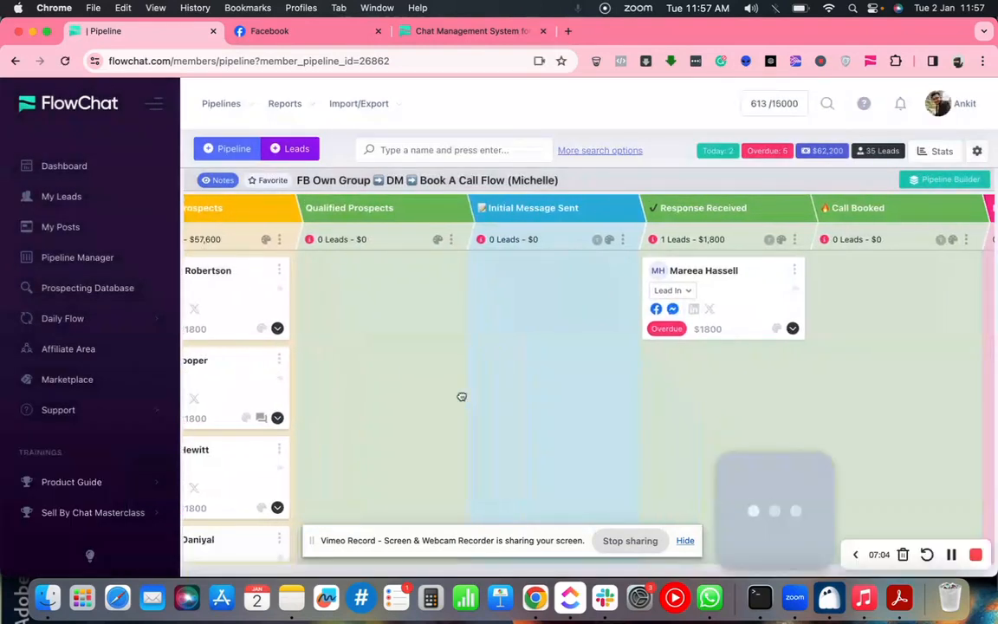
{"action": "scroll", "coordinate": [527, 403], "scroll_direction": "right", "scroll_amount": 5}
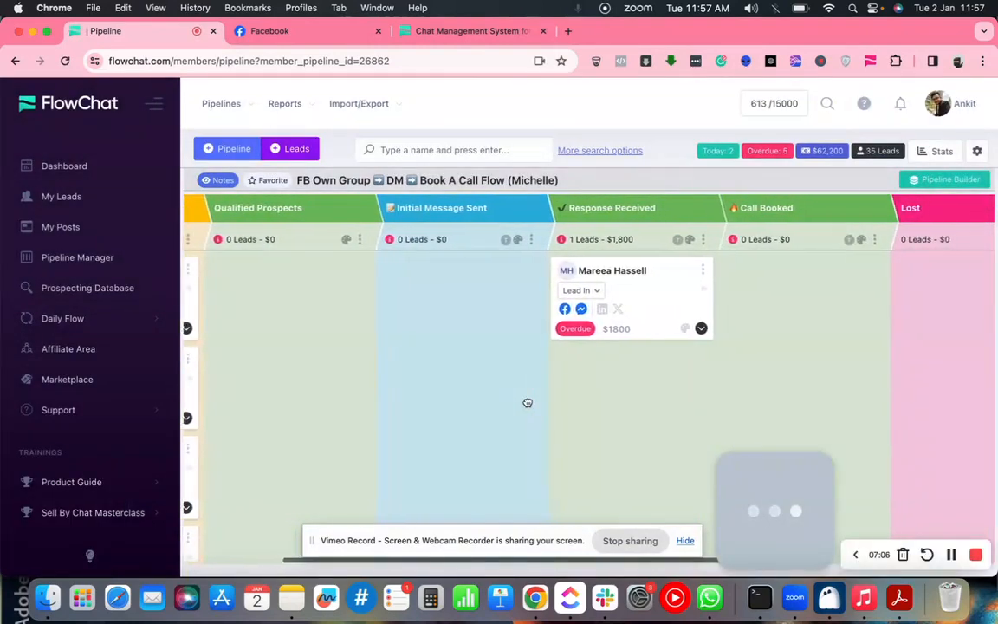
{"action": "scroll", "coordinate": [527, 403], "scroll_direction": "right", "scroll_amount": 4}
{"action": "scroll", "coordinate": [528, 402], "scroll_direction": "left", "scroll_amount": 8}
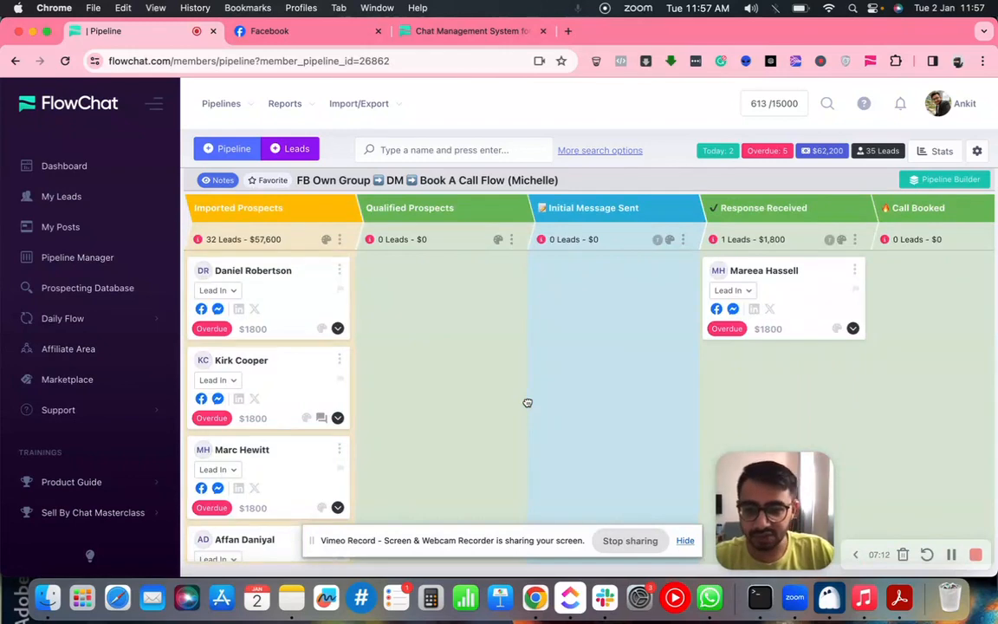
Examine the pipeline's stages from Imported Prospects to Sale, including the lead cards under Imported Prospects
{"action": "scroll", "coordinate": [524, 404], "scroll_direction": "right", "scroll_amount": 1}
{"action": "scroll", "coordinate": [524, 404], "scroll_direction": "left", "scroll_amount": 1}
{"action": "scroll", "coordinate": [524, 404], "scroll_direction": "right", "scroll_amount": 2}
{"action": "scroll", "coordinate": [524, 404], "scroll_direction": "left", "scroll_amount": 2}
{"action": "scroll", "coordinate": [609, 353], "scroll_direction": "right", "scroll_amount": 6}
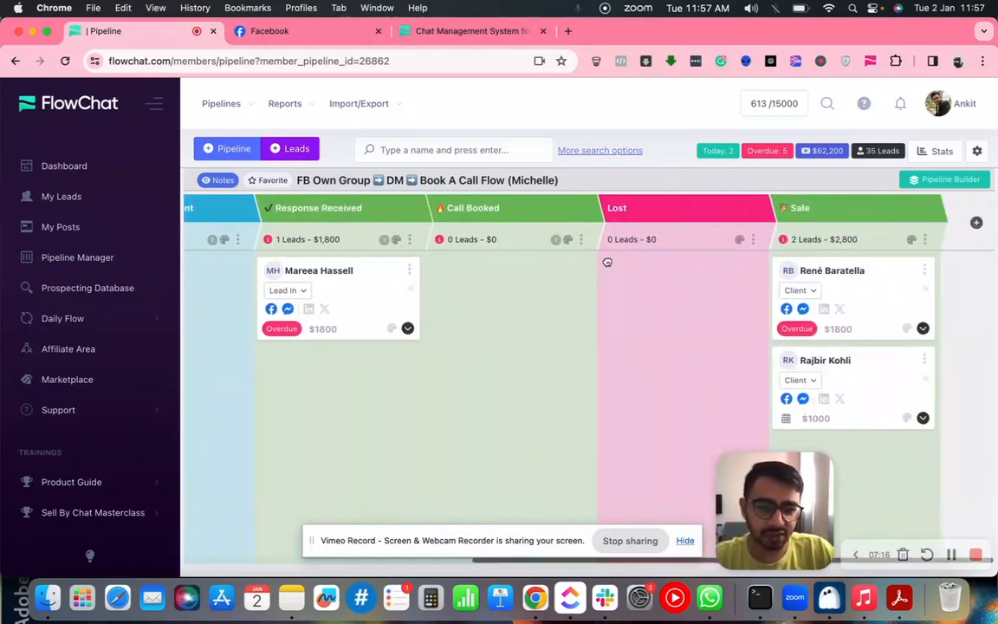
{"action": "scroll", "coordinate": [609, 353], "scroll_direction": "left", "scroll_amount": 5}
{"action": "scroll", "coordinate": [609, 353], "scroll_direction": "left", "scroll_amount": 1}
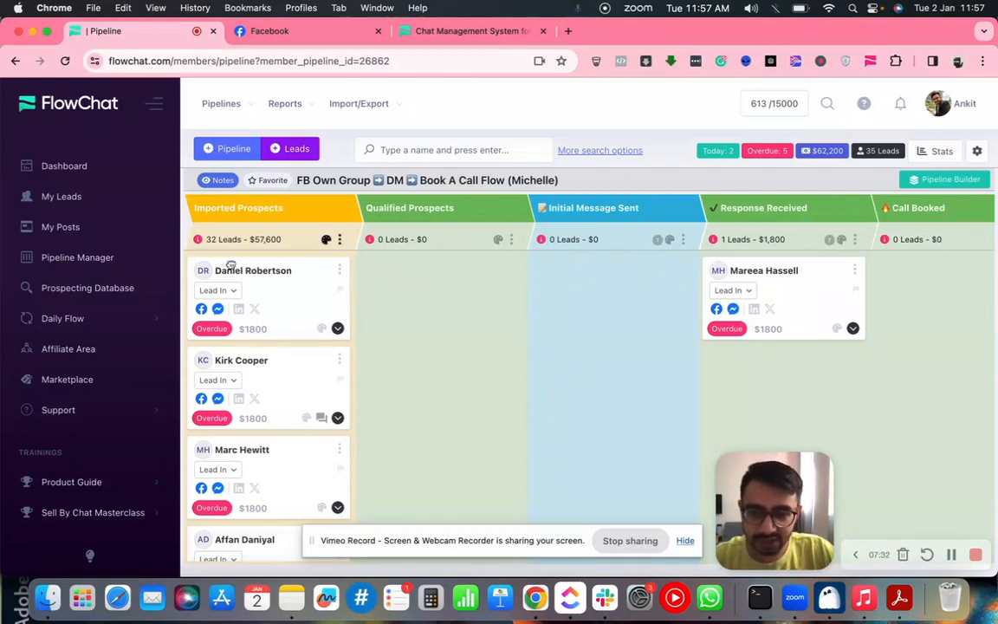
{"action": "scroll", "coordinate": [271, 433], "scroll_direction": "down", "scroll_amount": 15}
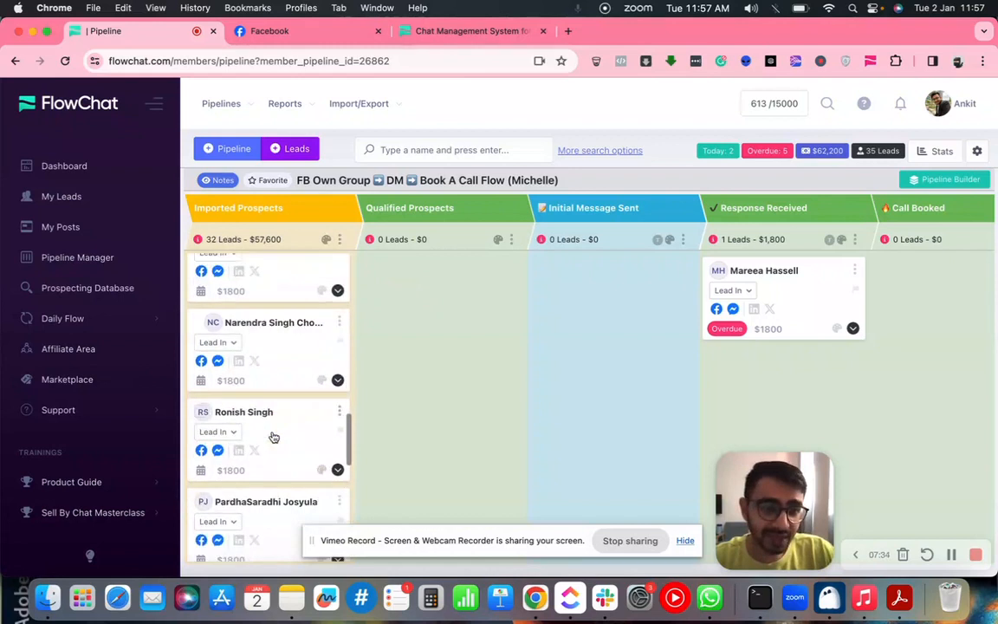
{"action": "scroll", "coordinate": [272, 435], "scroll_direction": "up", "scroll_amount": 15}
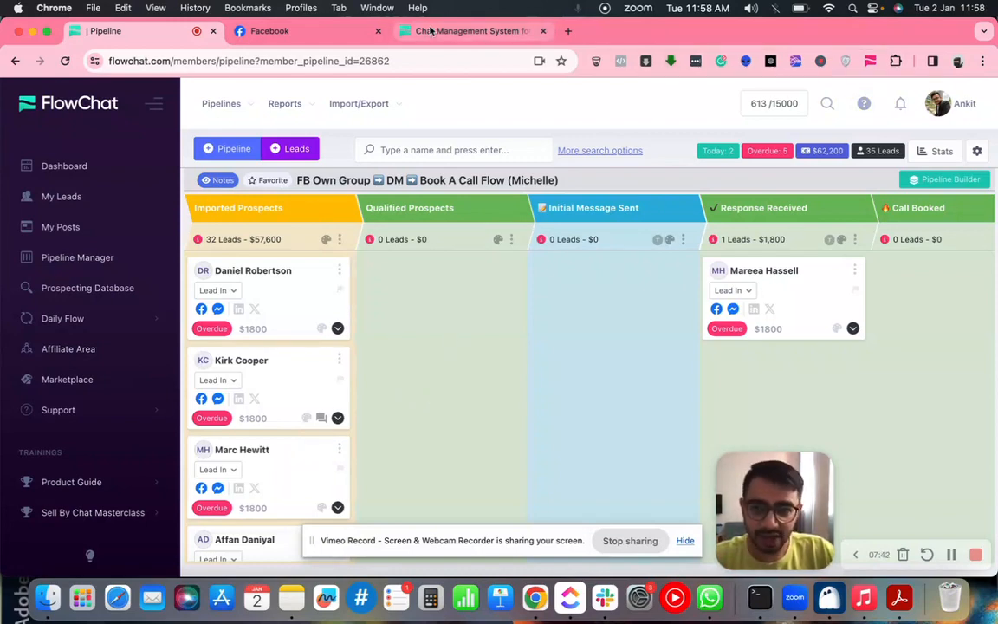
Switch to the Facebook tab and open the group Appointment Setting for Agencies, Coaches, Appointment Setters & Closers
{"action": "left_click", "coordinate": [347, 36]}
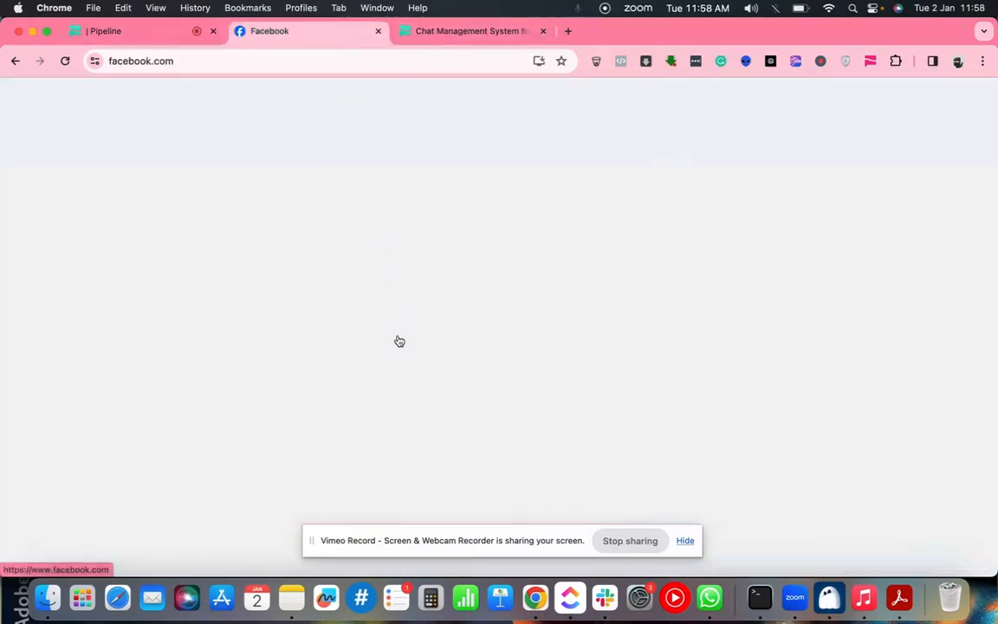
{"action": "scroll", "coordinate": [408, 399], "scroll_direction": "down", "scroll_amount": 2}
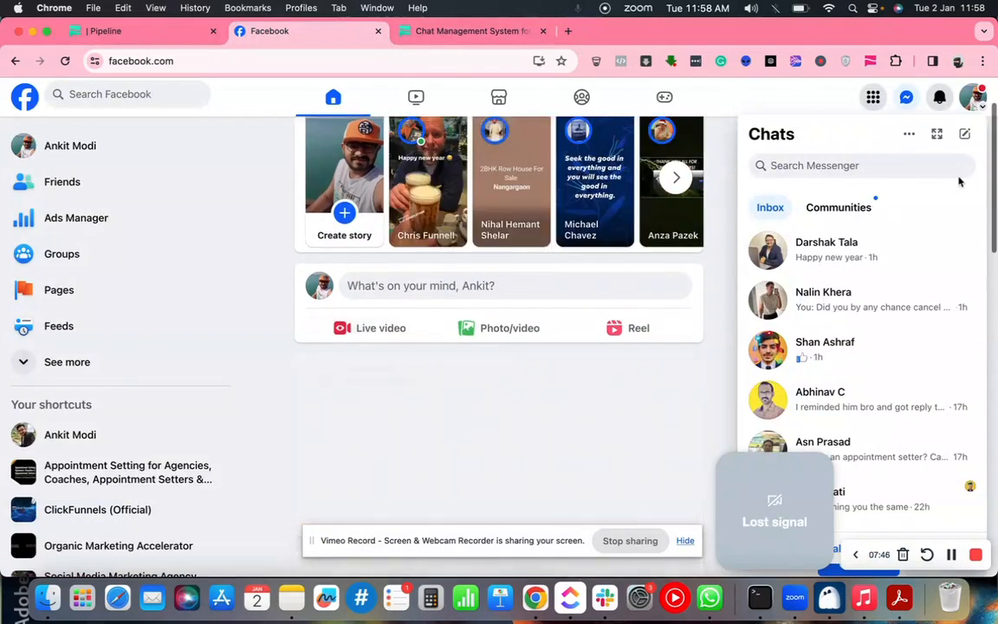
{"action": "left_click", "coordinate": [906, 97]}
{"action": "scroll", "coordinate": [553, 344], "scroll_direction": "down", "scroll_amount": 2}
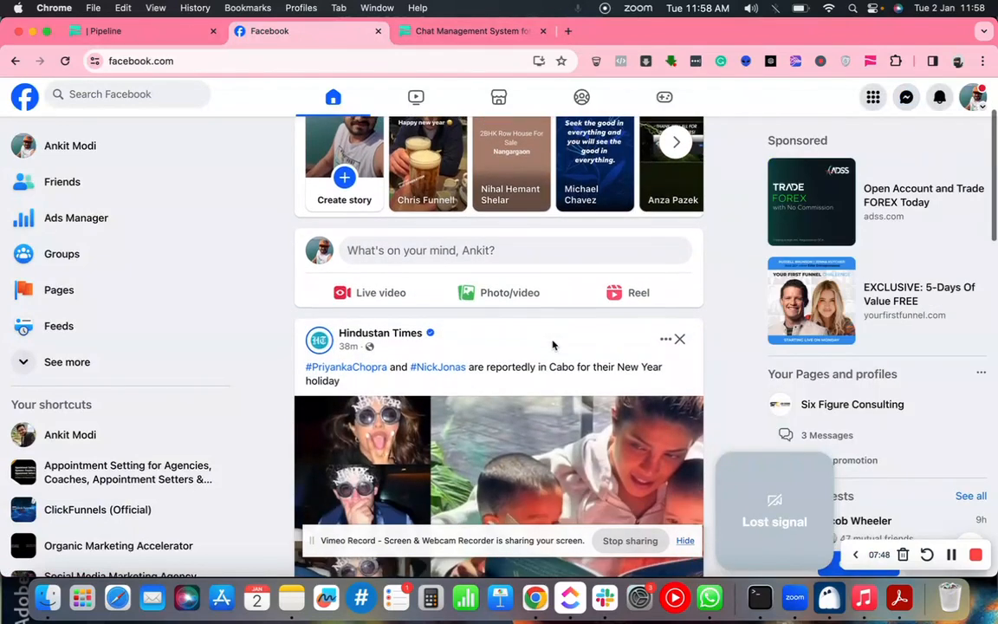
{"action": "scroll", "coordinate": [553, 345], "scroll_direction": "up", "scroll_amount": 1}
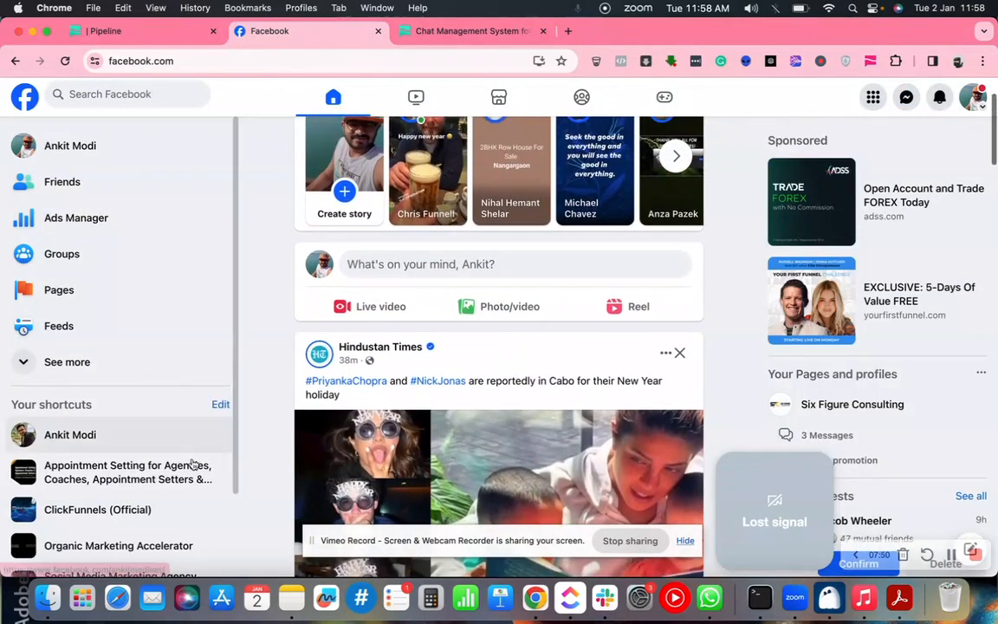
{"action": "left_click", "coordinate": [139, 475]}
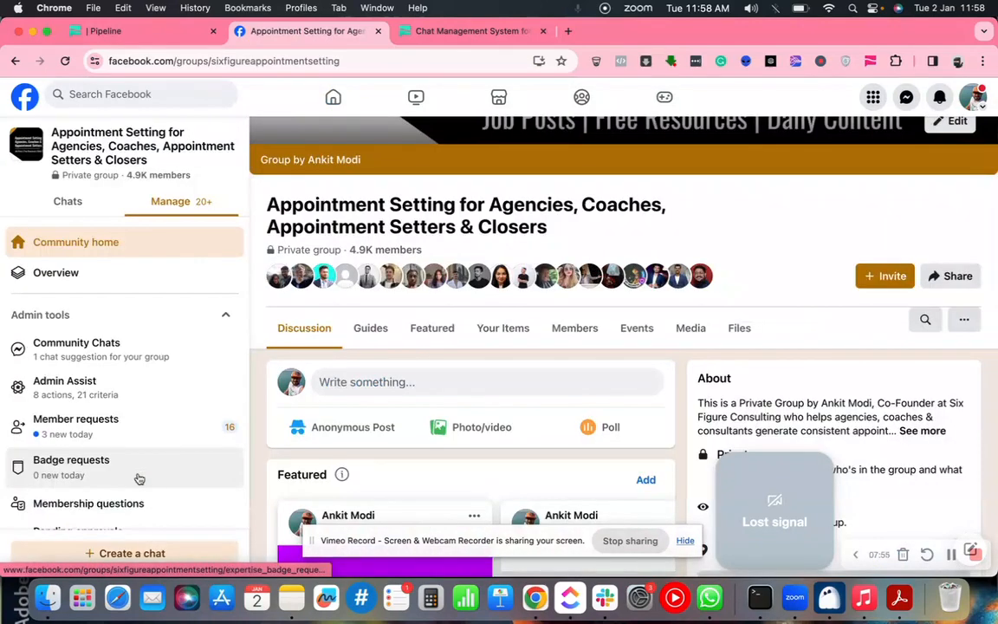
Open the Facebook group's Members page and bring its member list into view
{"action": "scroll", "coordinate": [676, 454], "scroll_direction": "down", "scroll_amount": 1}
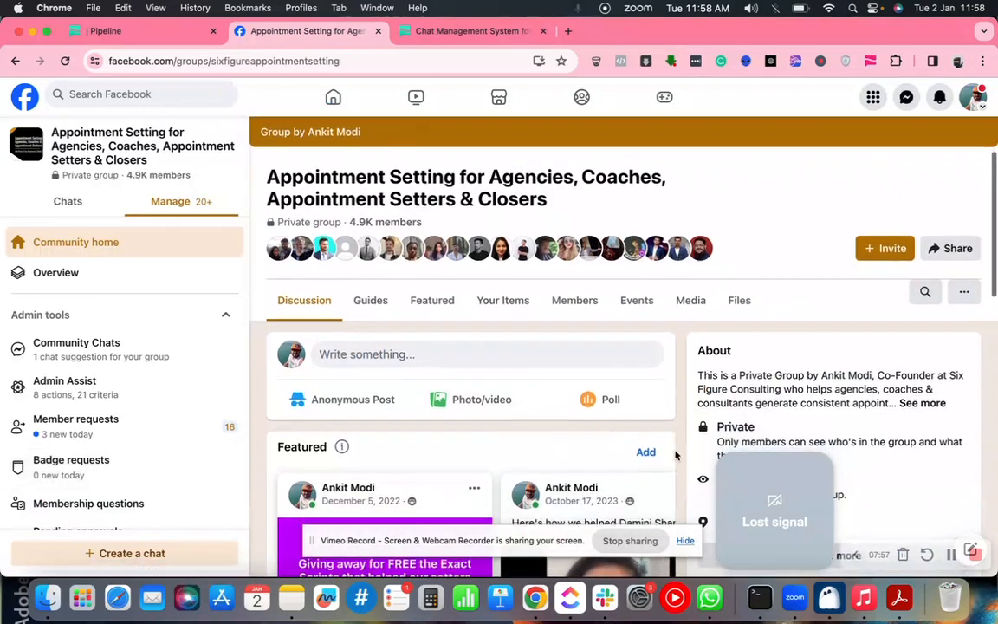
{"action": "left_click", "coordinate": [583, 294]}
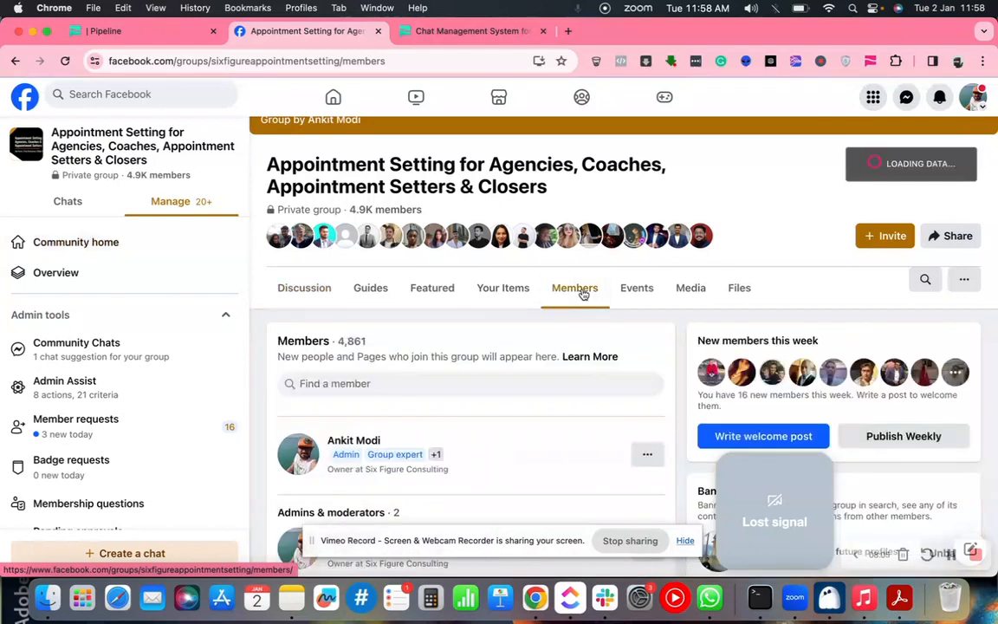
{"action": "scroll", "coordinate": [583, 294], "scroll_direction": "up", "scroll_amount": 5}
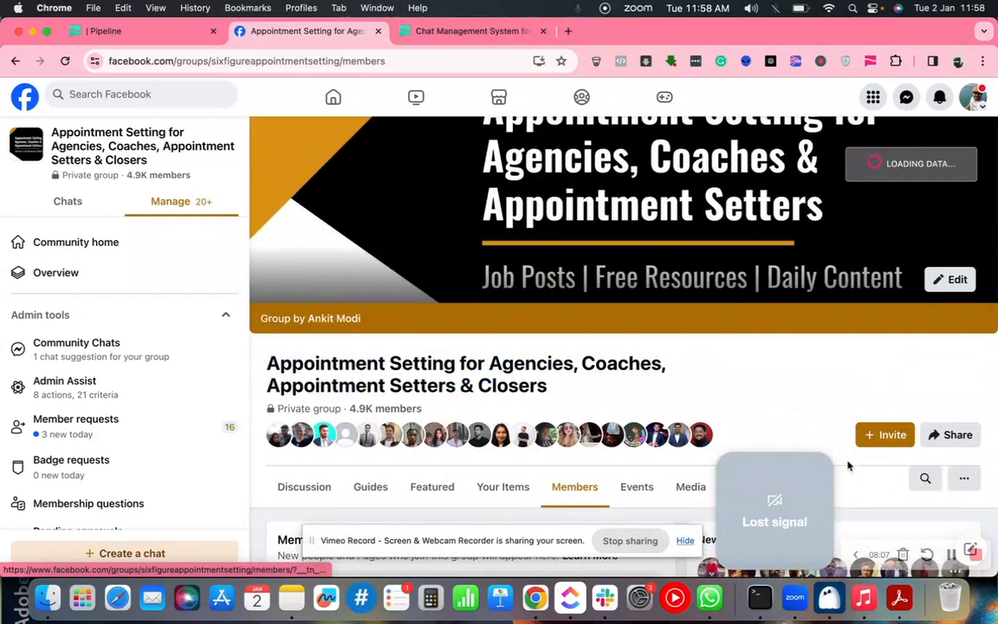
{"action": "scroll", "coordinate": [722, 396], "scroll_direction": "down", "scroll_amount": 5}
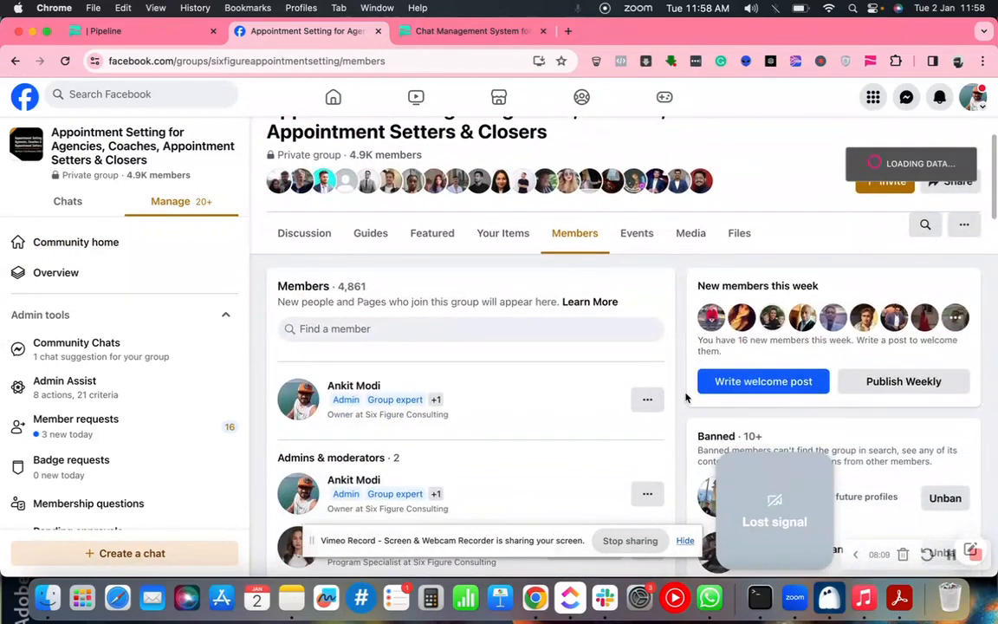
Examine the group's member list from Admins & moderators down to the New to the group section
{"action": "scroll", "coordinate": [679, 407], "scroll_direction": "down", "scroll_amount": 3}
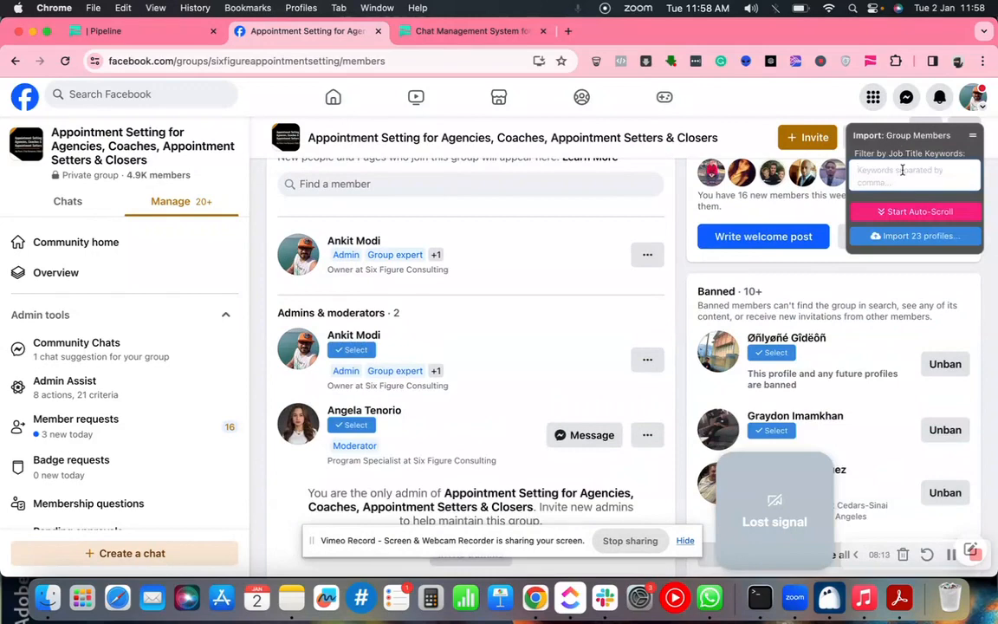
{"action": "scroll", "coordinate": [667, 338], "scroll_direction": "down", "scroll_amount": 5}
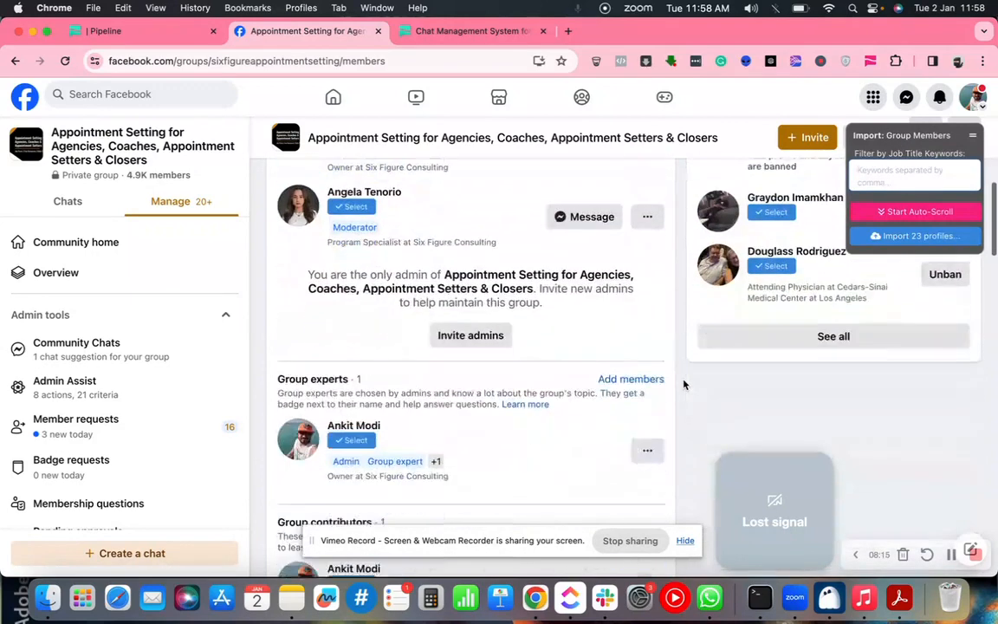
{"action": "scroll", "coordinate": [683, 385], "scroll_direction": "down", "scroll_amount": 5}
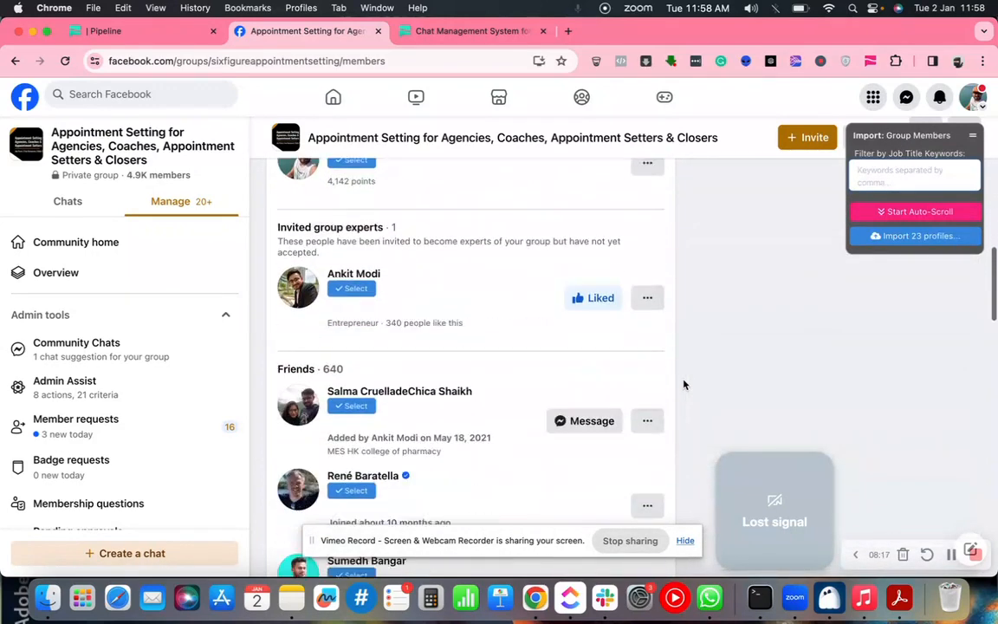
{"action": "scroll", "coordinate": [683, 385], "scroll_direction": "down", "scroll_amount": 4}
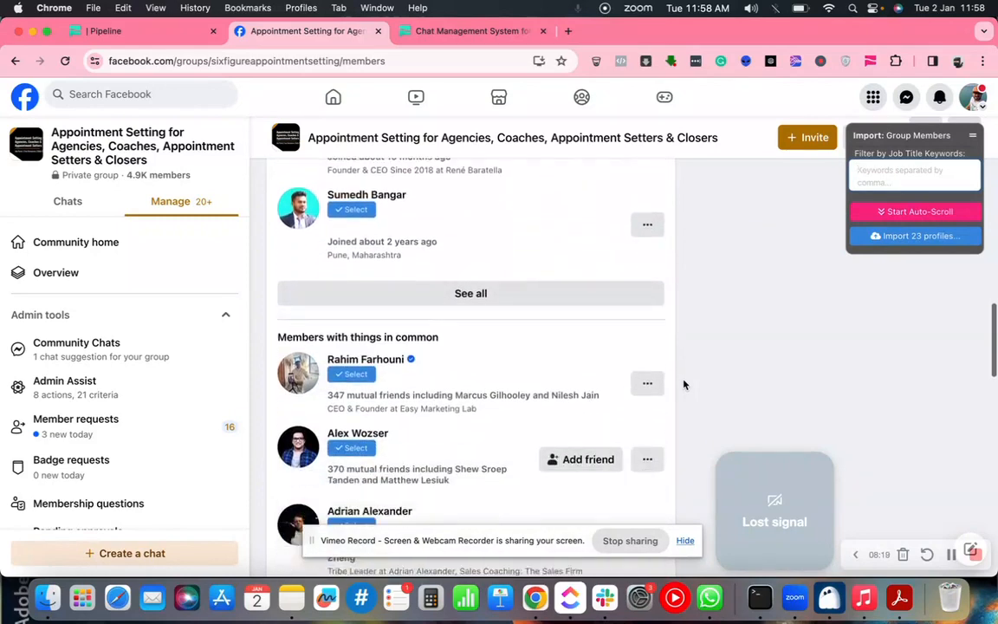
{"action": "scroll", "coordinate": [684, 385], "scroll_direction": "down", "scroll_amount": 1}
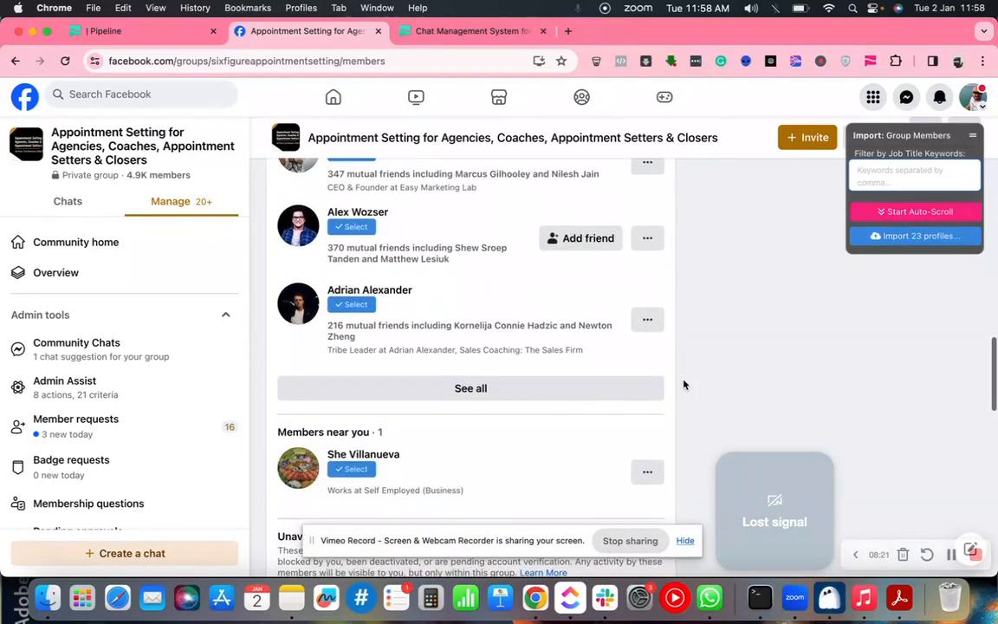
{"action": "scroll", "coordinate": [684, 384], "scroll_direction": "up", "scroll_amount": 2}
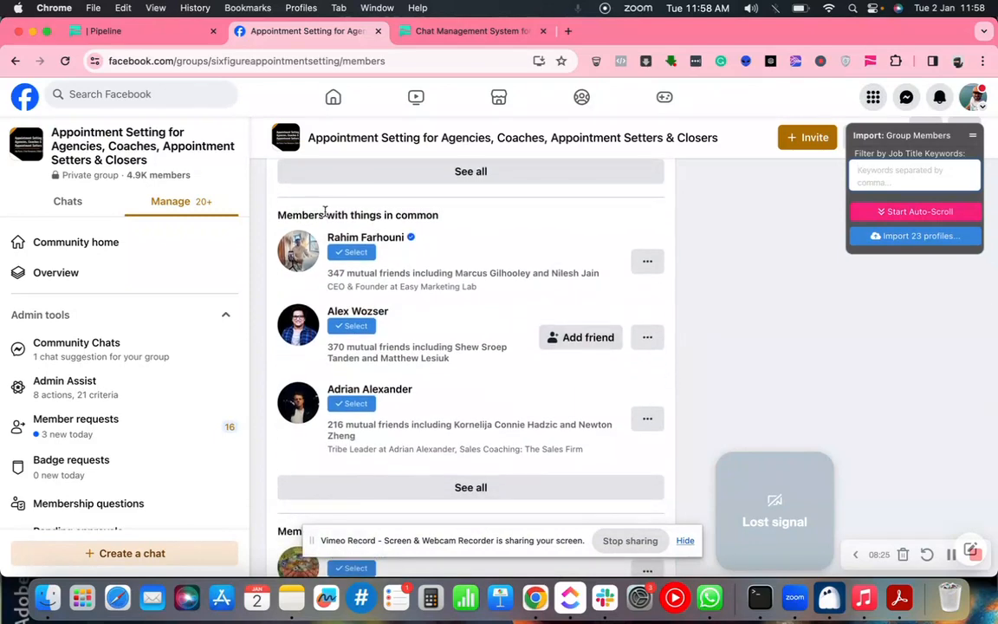
{"action": "scroll", "coordinate": [469, 235], "scroll_direction": "down", "scroll_amount": 7}
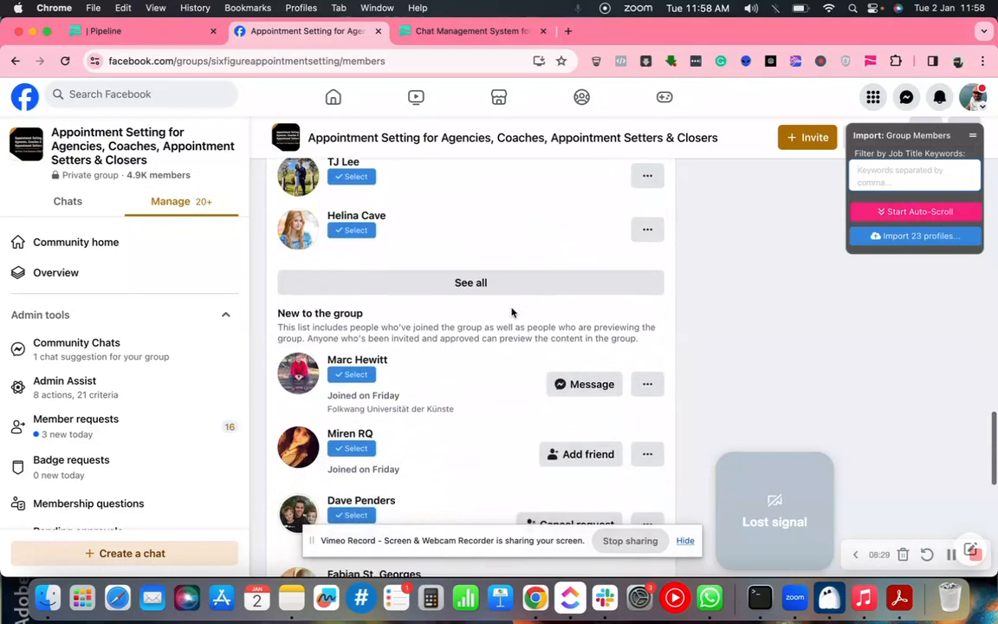
{"action": "scroll", "coordinate": [511, 312], "scroll_direction": "down", "scroll_amount": 5}
{"action": "scroll", "coordinate": [511, 311], "scroll_direction": "down", "scroll_amount": 2}
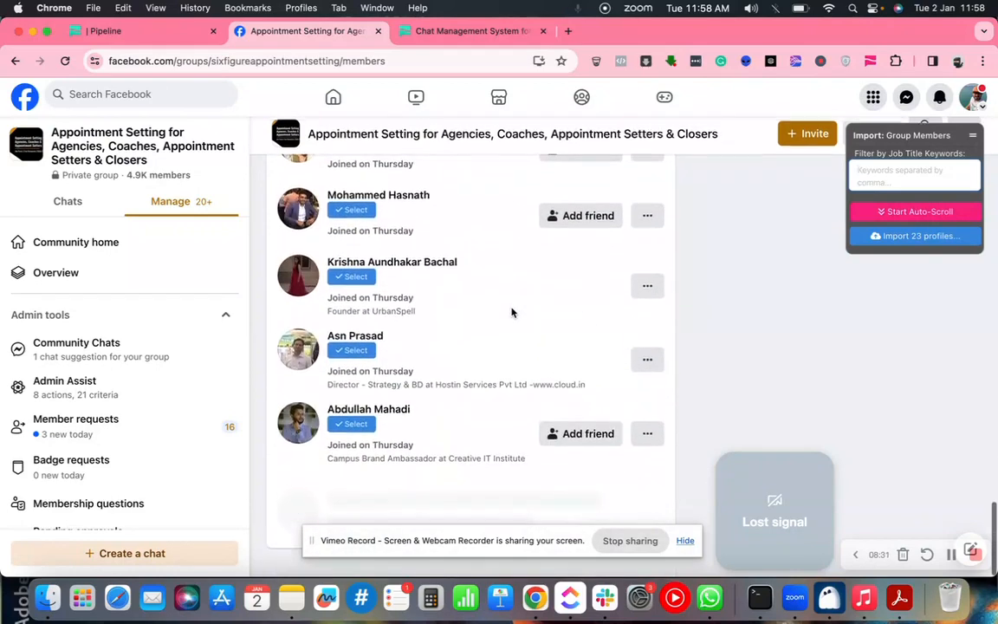
Open the full list of Members with things in common from the group's Members page
{"action": "scroll", "coordinate": [511, 312], "scroll_direction": "up", "scroll_amount": 10}
{"action": "scroll", "coordinate": [511, 312], "scroll_direction": "up", "scroll_amount": 5}
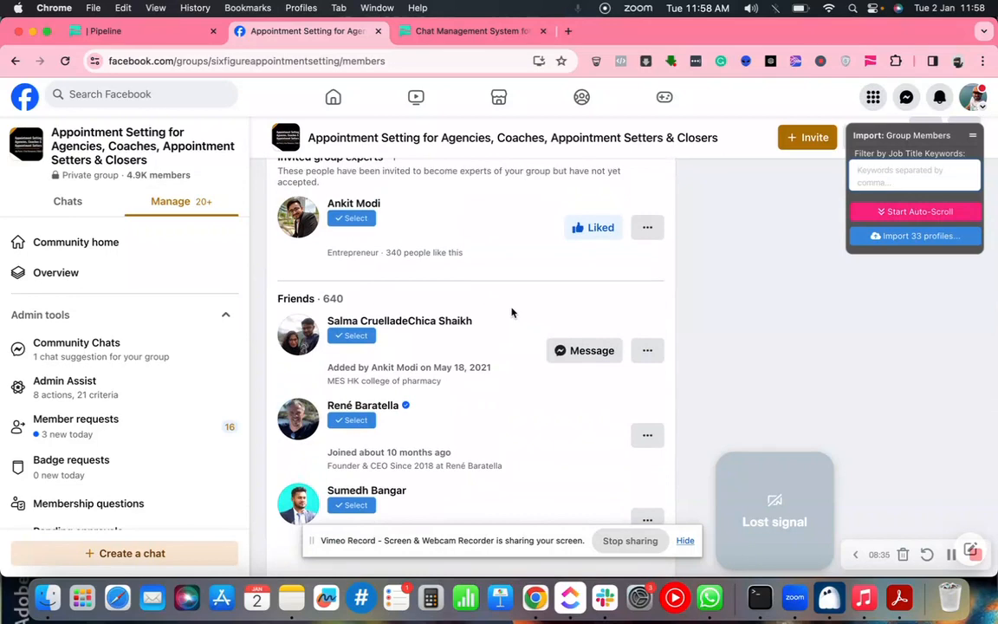
{"action": "scroll", "coordinate": [511, 312], "scroll_direction": "up", "scroll_amount": 1}
{"action": "scroll", "coordinate": [512, 312], "scroll_direction": "down", "scroll_amount": 6}
{"action": "scroll", "coordinate": [511, 311], "scroll_direction": "down", "scroll_amount": 1}
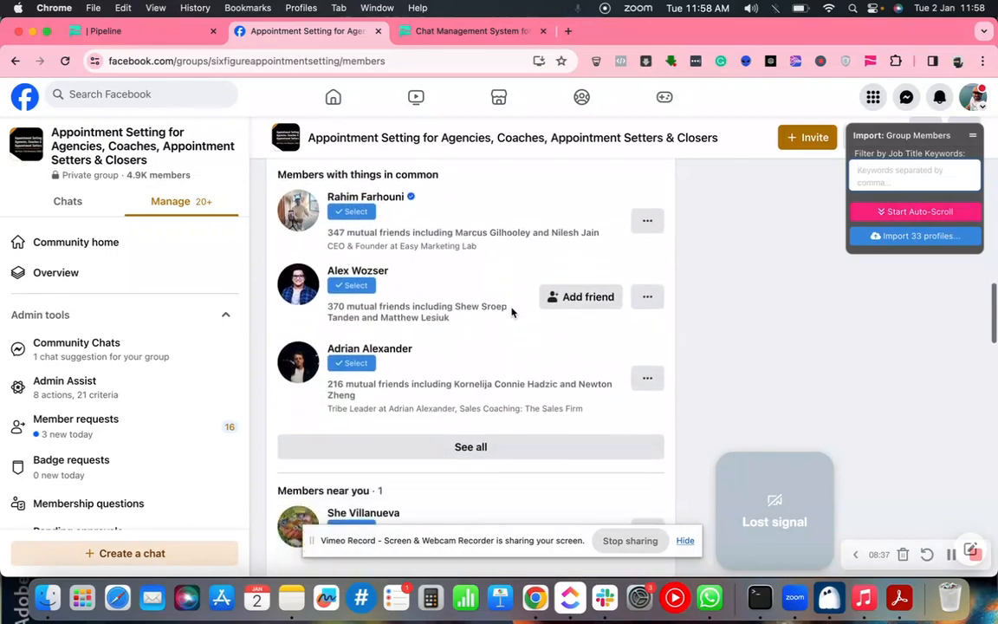
{"action": "left_click", "coordinate": [464, 447]}
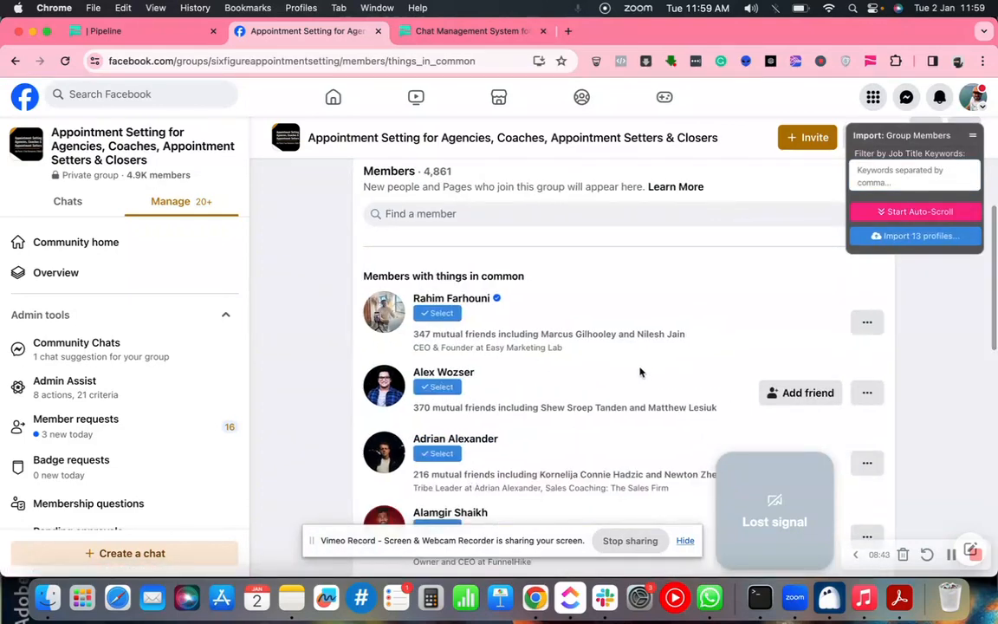
Look through the Members with things in common list, loading more profiles for the import
{"action": "scroll", "coordinate": [641, 372], "scroll_direction": "down", "scroll_amount": 3}
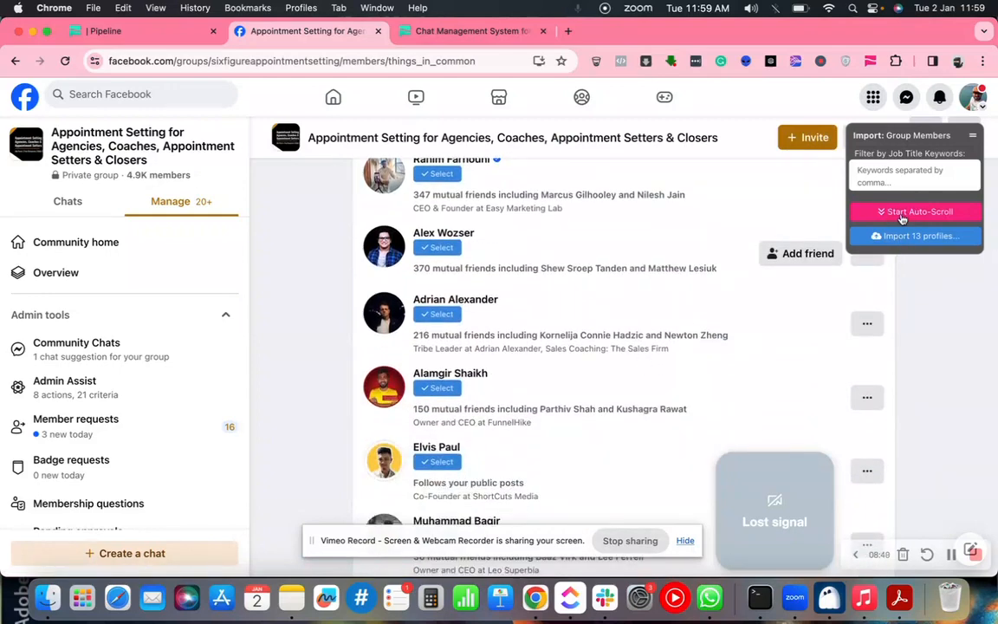
{"action": "scroll", "coordinate": [656, 339], "scroll_direction": "down", "scroll_amount": 10}
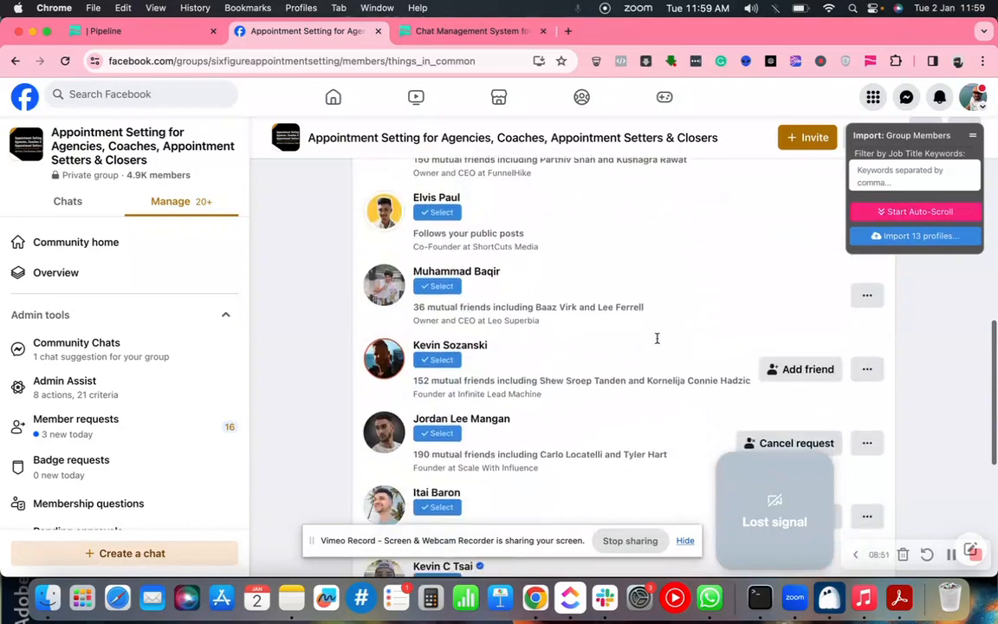
{"action": "scroll", "coordinate": [657, 343], "scroll_direction": "down", "scroll_amount": 8}
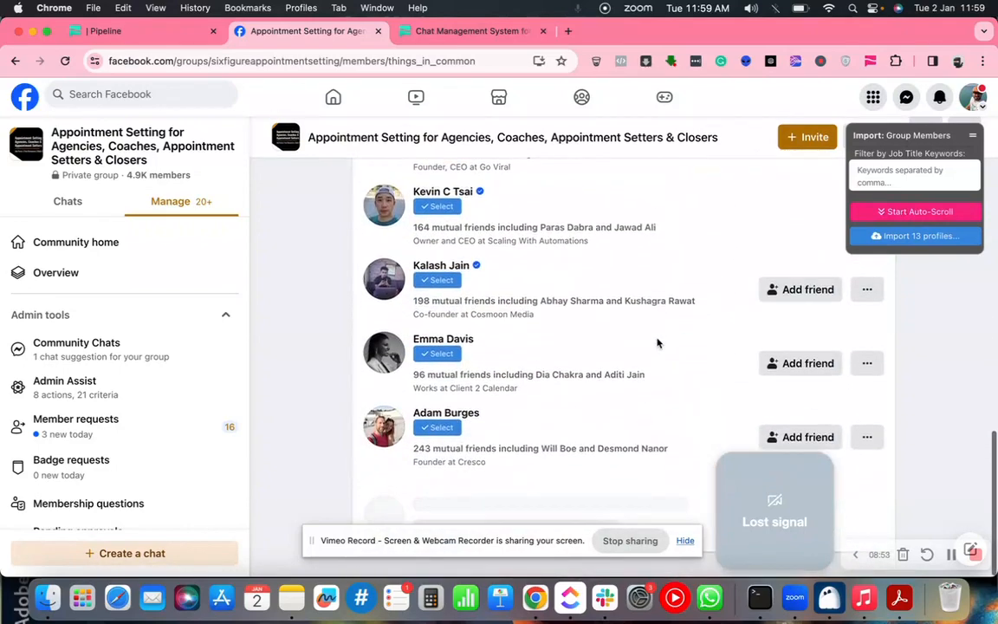
{"action": "scroll", "coordinate": [656, 343], "scroll_direction": "down", "scroll_amount": 4}
{"action": "scroll", "coordinate": [656, 343], "scroll_direction": "up", "scroll_amount": 20}
{"action": "scroll", "coordinate": [657, 344], "scroll_direction": "down", "scroll_amount": 5}
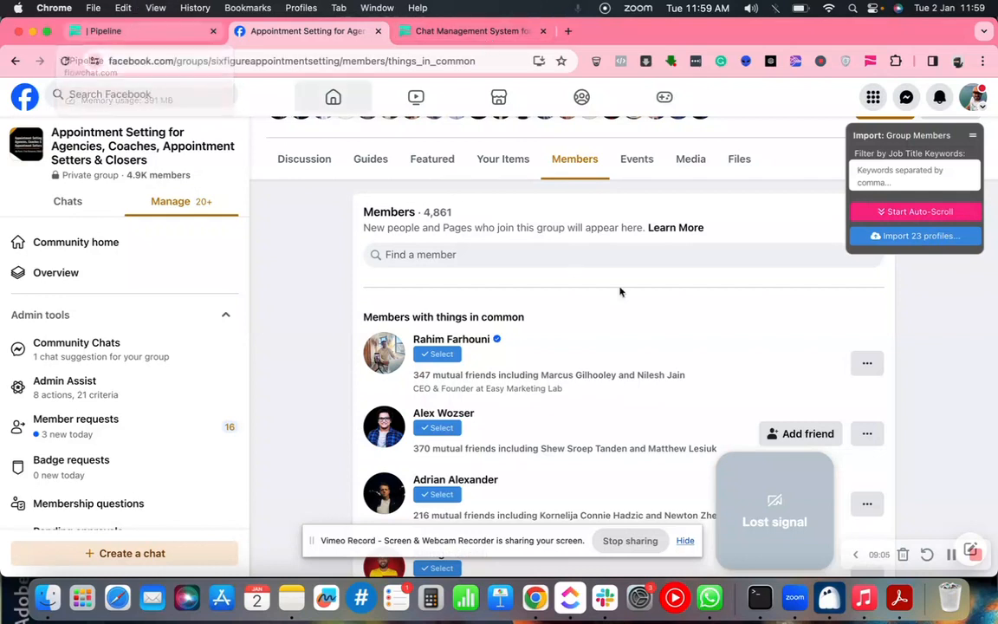
{"action": "scroll", "coordinate": [640, 396], "scroll_direction": "down", "scroll_amount": 2}
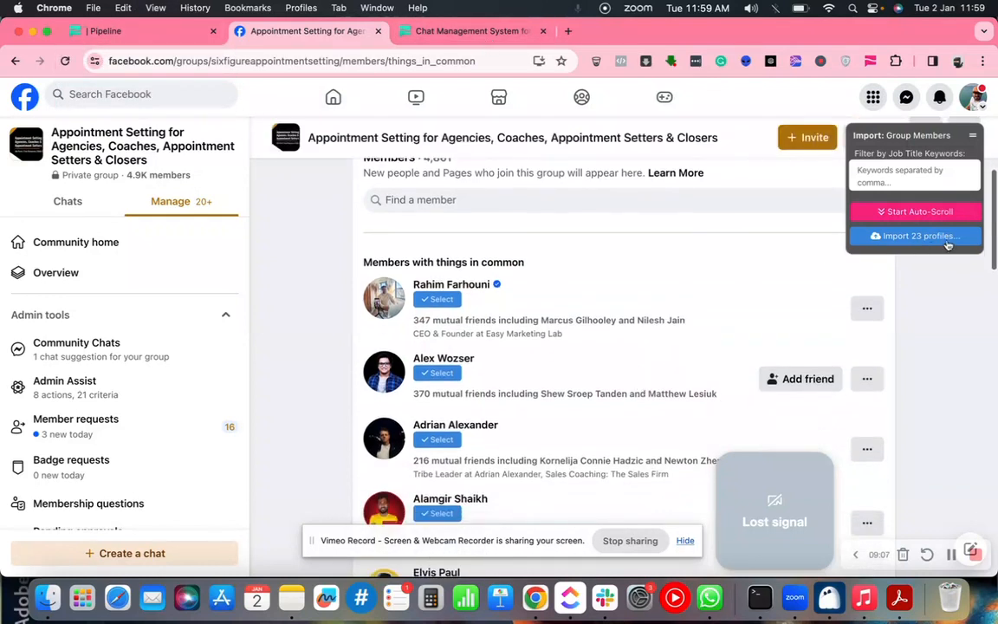
Filter the group members for import by the job title keywords ceo, coach, owner, consultant, founder
{"action": "left_click", "coordinate": [903, 171]}
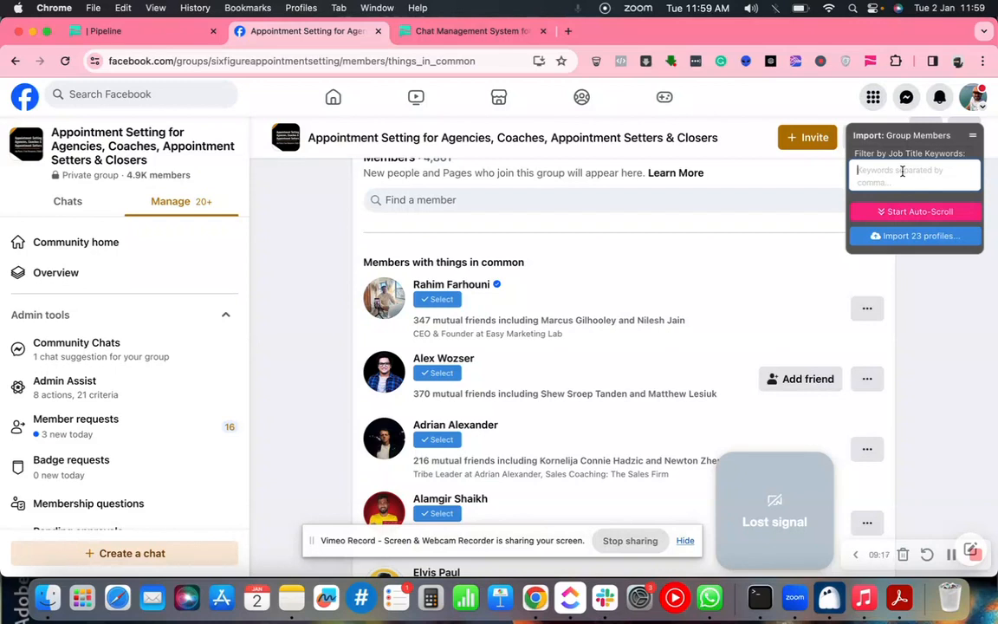
{"action": "type", "text": "ceo,"}
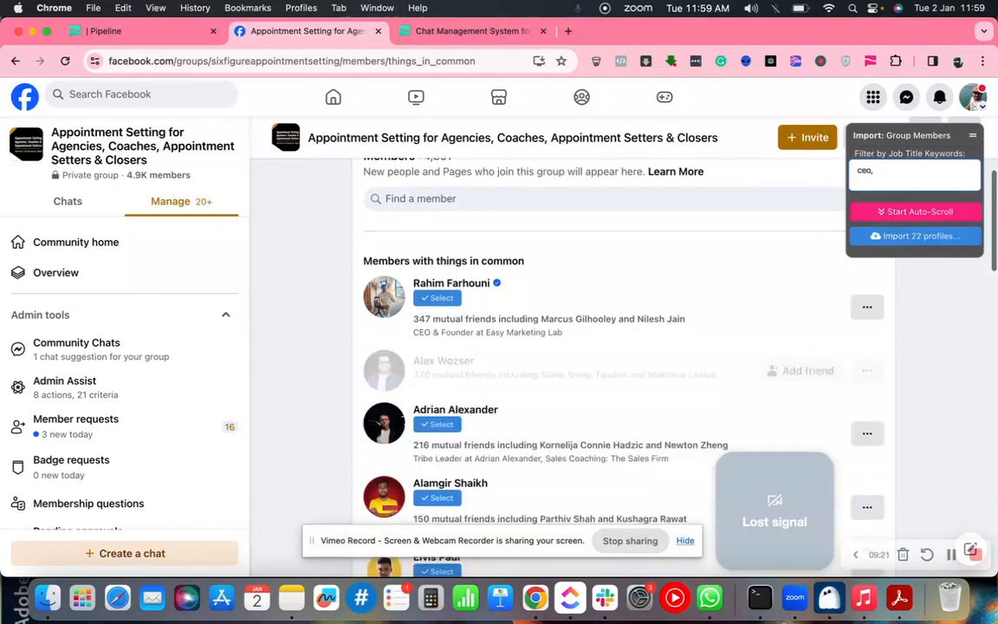
{"action": "type", "text": " coach, owner, consultant,"}
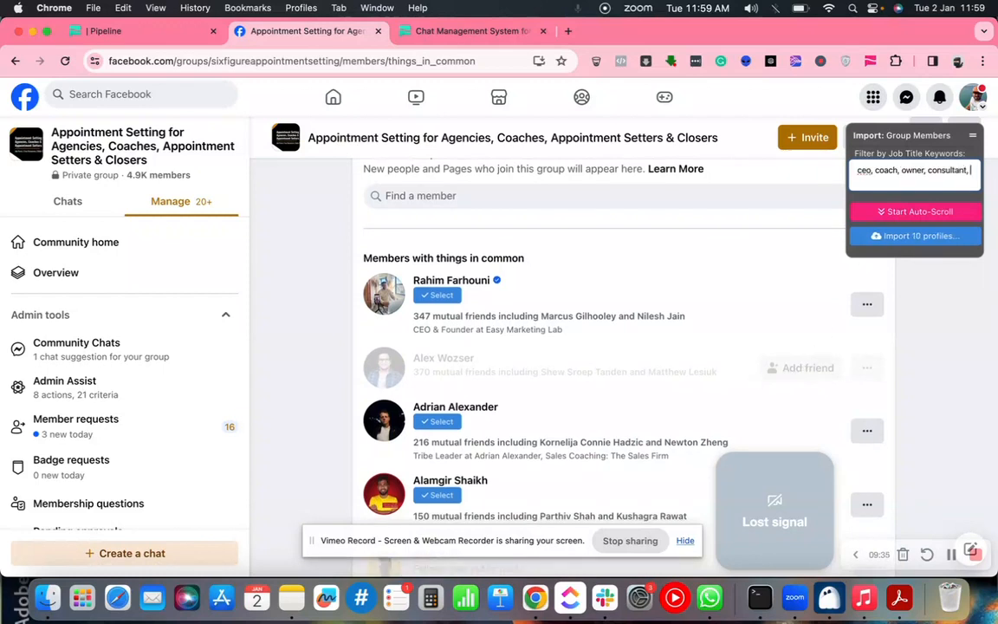
{"action": "type", "text": "founder"}
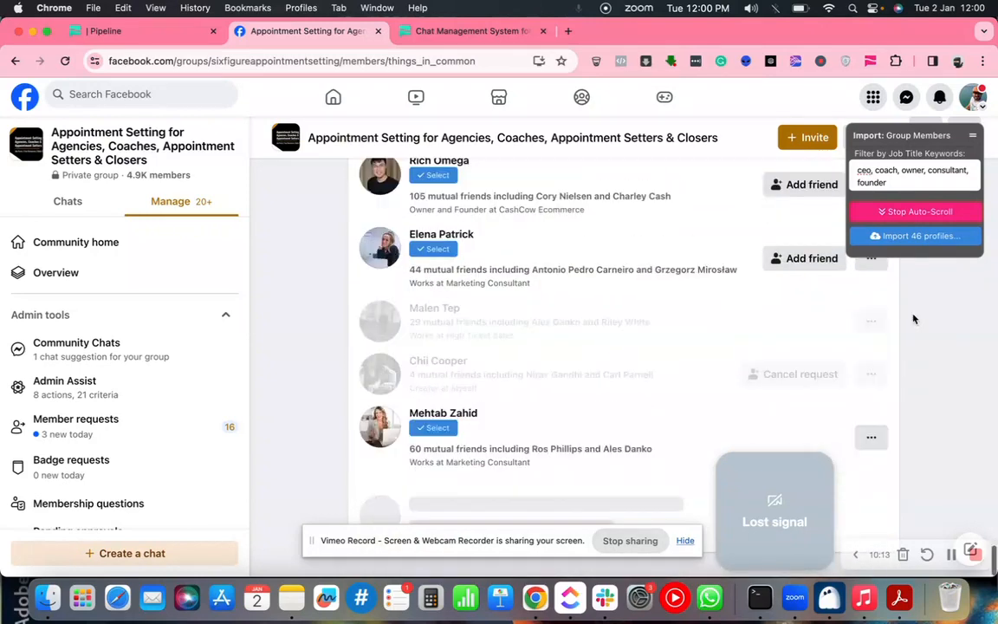
Stop the auto-scroll and open the filtered profiles' import settings, keeping Appointment Setting for Agencies, Coaches, Appointment Setters & Closers as the assigned group
{"action": "left_click", "coordinate": [920, 213]}
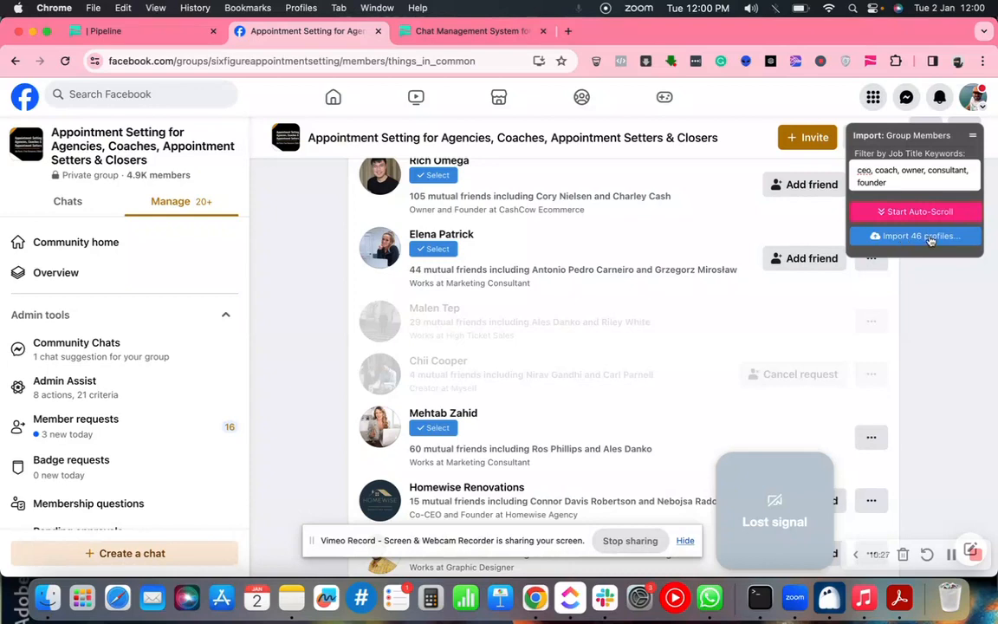
{"action": "left_click", "coordinate": [904, 241]}
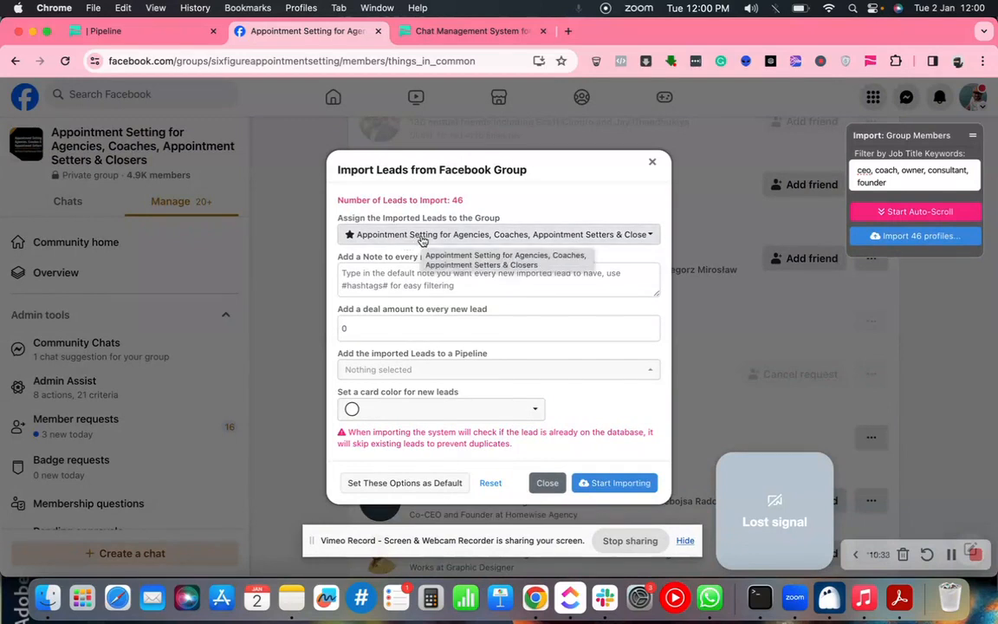
{"action": "left_click", "coordinate": [484, 234]}
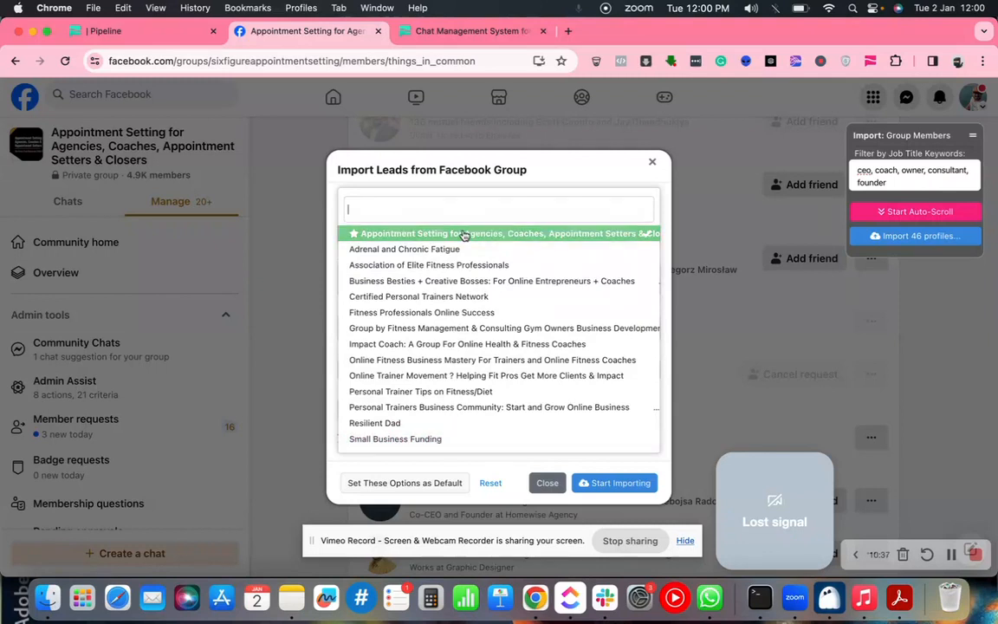
{"action": "left_click", "coordinate": [601, 234]}
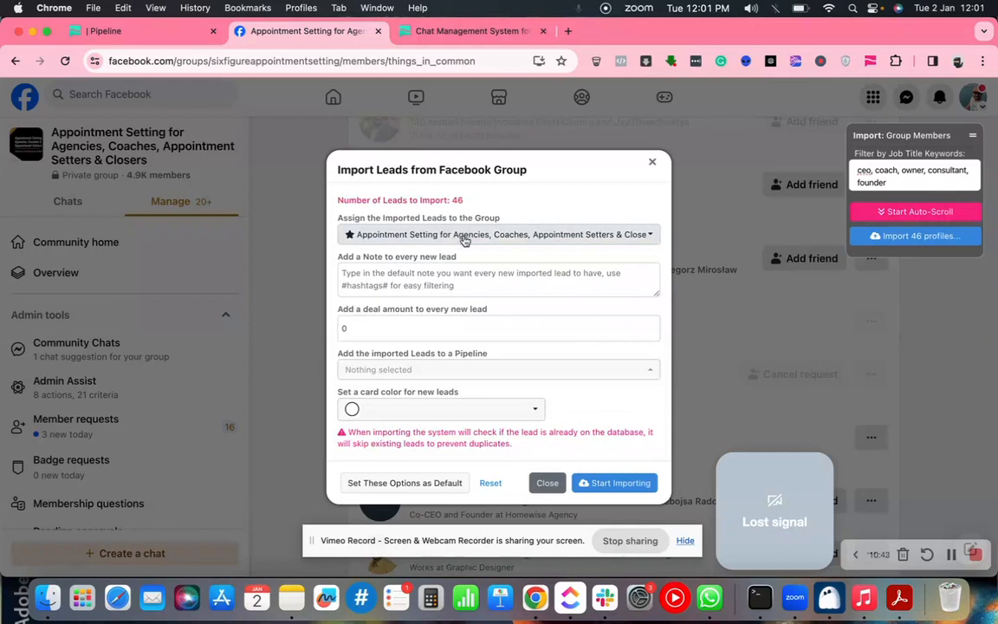
Open the pipeline choice for the imported leads, try searching it for fb, and clear the search
{"action": "left_click", "coordinate": [457, 371]}
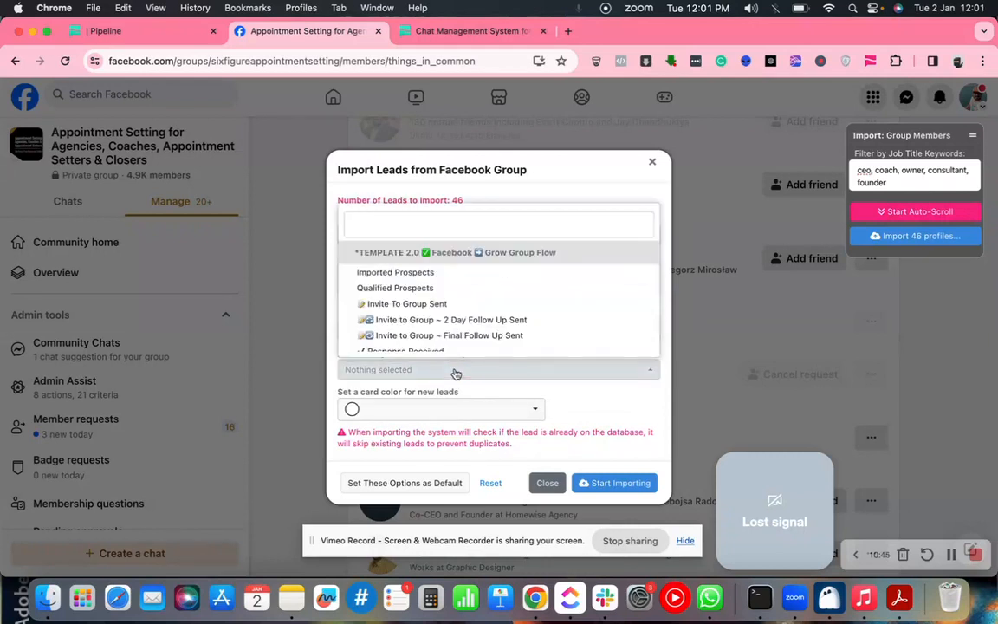
{"action": "left_click", "coordinate": [580, 384]}
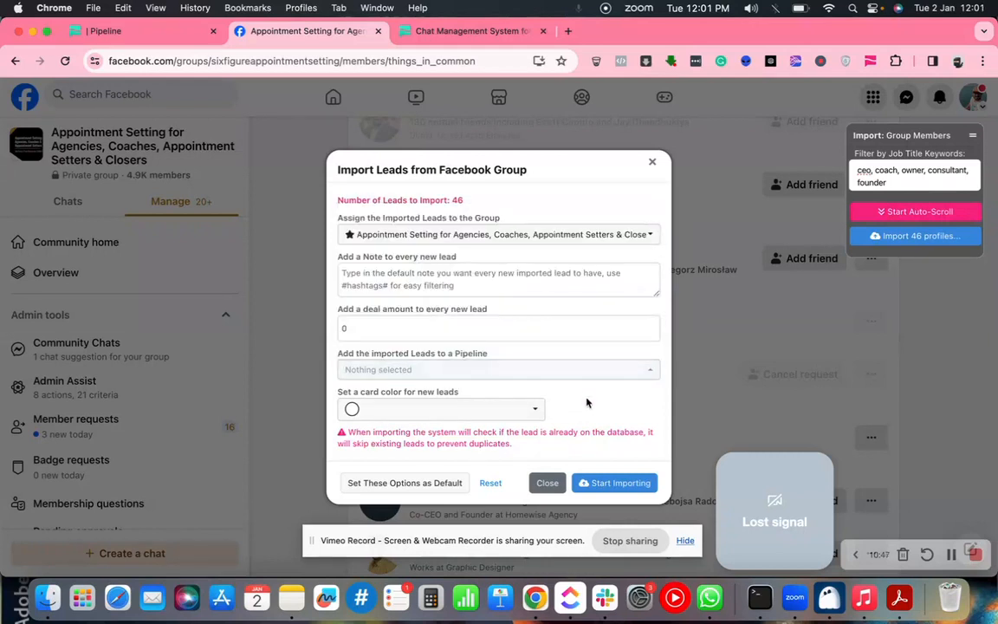
{"action": "left_click", "coordinate": [490, 370]}
{"action": "type", "text": "fb"}
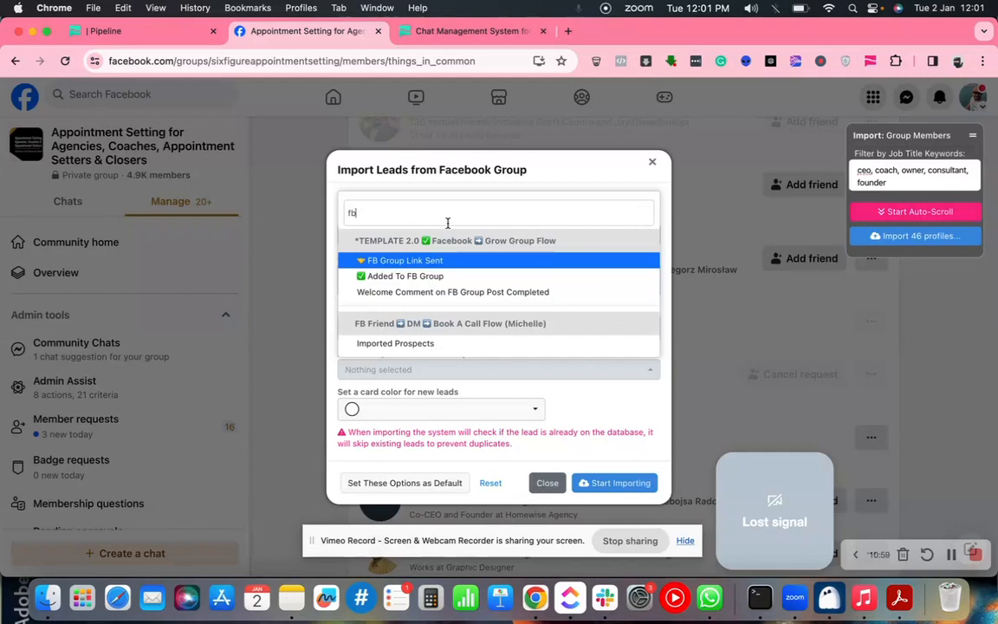
{"action": "type", "text": "a"}
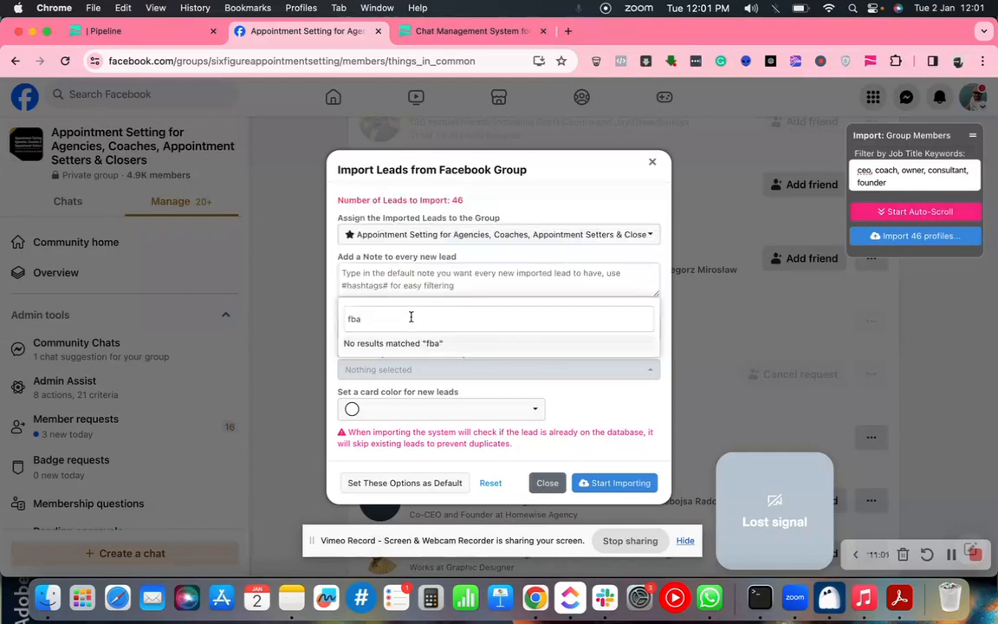
{"action": "key", "text": "BackSpace"}
{"action": "key", "text": "BackSpace"}
{"action": "key", "text": "BackSpace"}
Choose the Imported Prospects stage of the FB Own Group DM Book A Call Flow pipeline for the imported leads
{"action": "scroll", "coordinate": [498, 316], "scroll_direction": "down", "scroll_amount": 15}
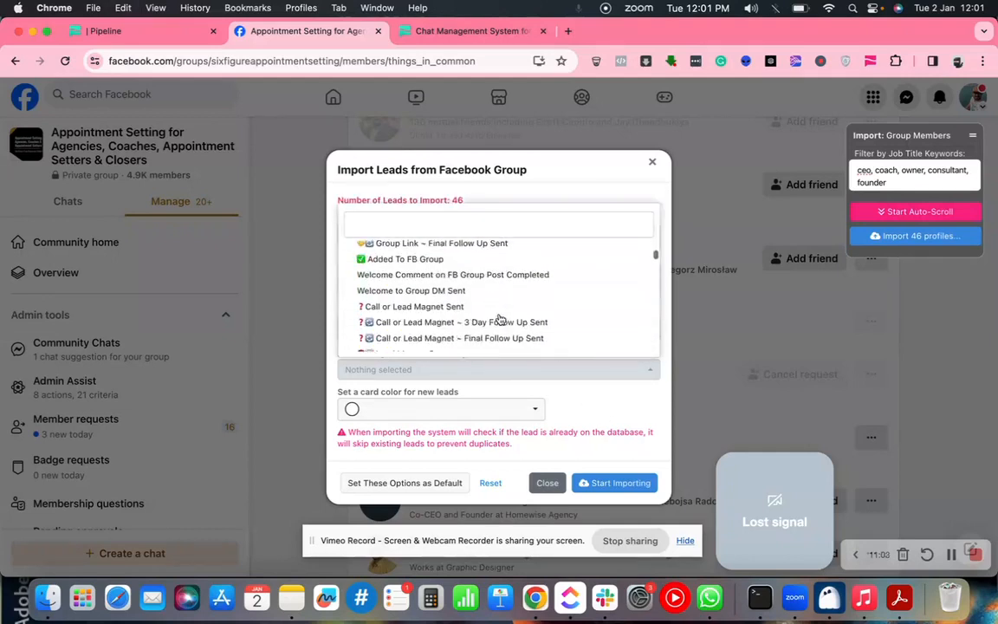
{"action": "scroll", "coordinate": [500, 322], "scroll_direction": "up", "scroll_amount": 3}
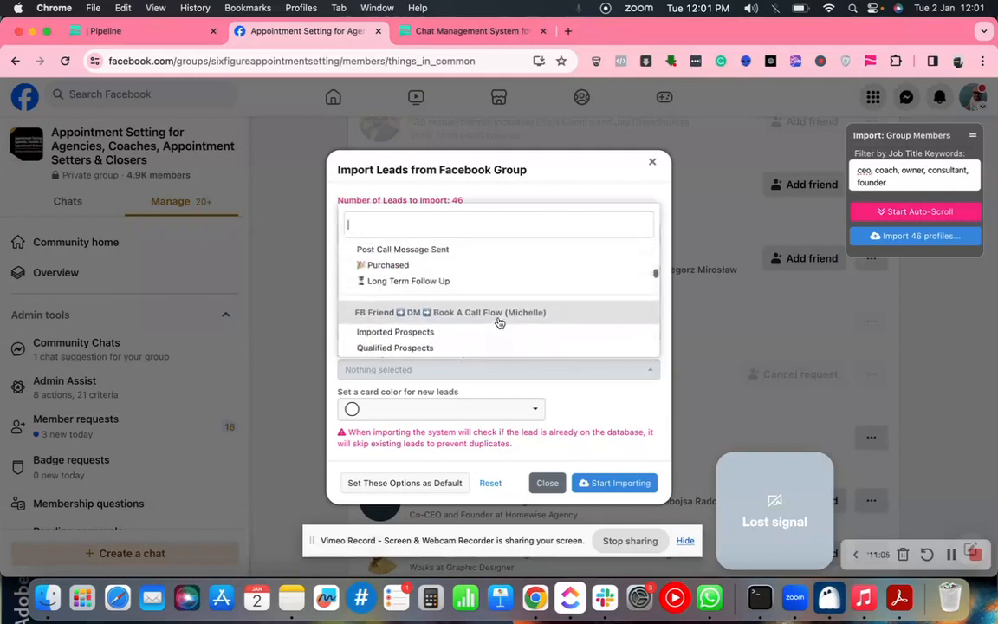
{"action": "scroll", "coordinate": [499, 323], "scroll_direction": "down", "scroll_amount": 1}
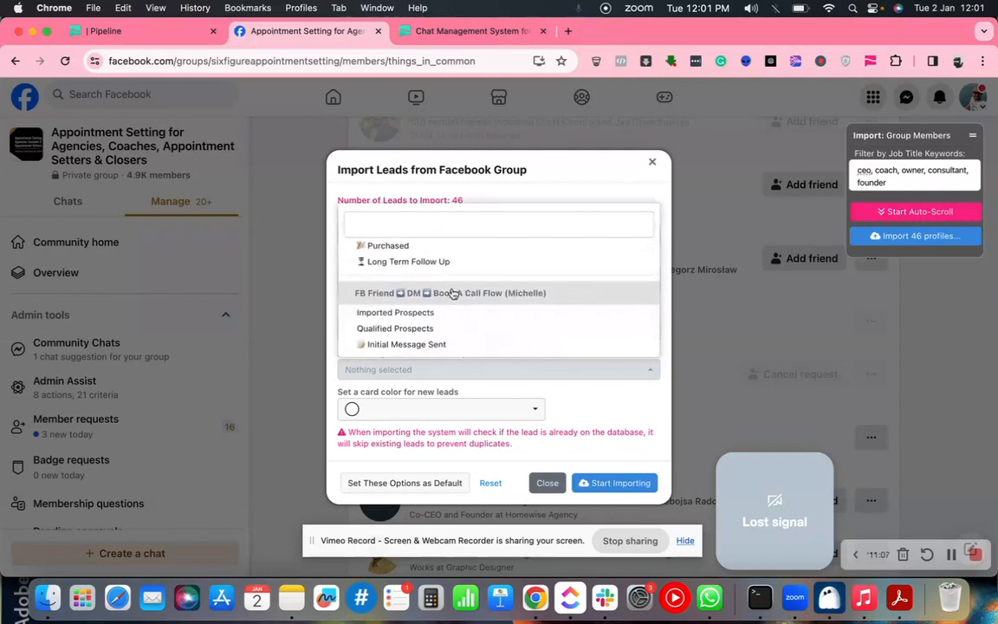
{"action": "scroll", "coordinate": [446, 294], "scroll_direction": "down", "scroll_amount": 1}
{"action": "scroll", "coordinate": [446, 294], "scroll_direction": "up", "scroll_amount": 3}
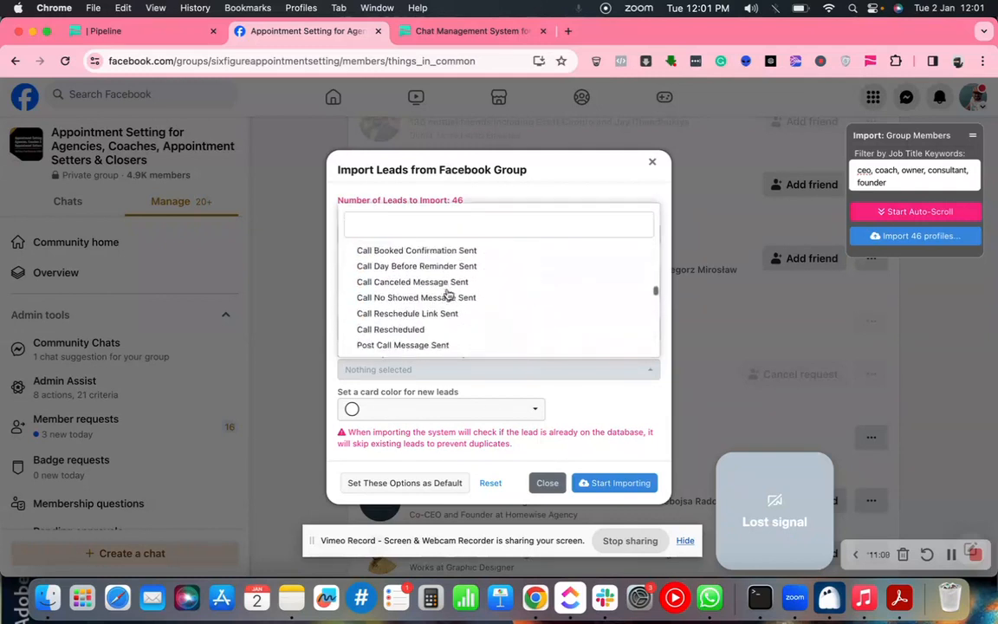
{"action": "scroll", "coordinate": [446, 294], "scroll_direction": "down", "scroll_amount": 4}
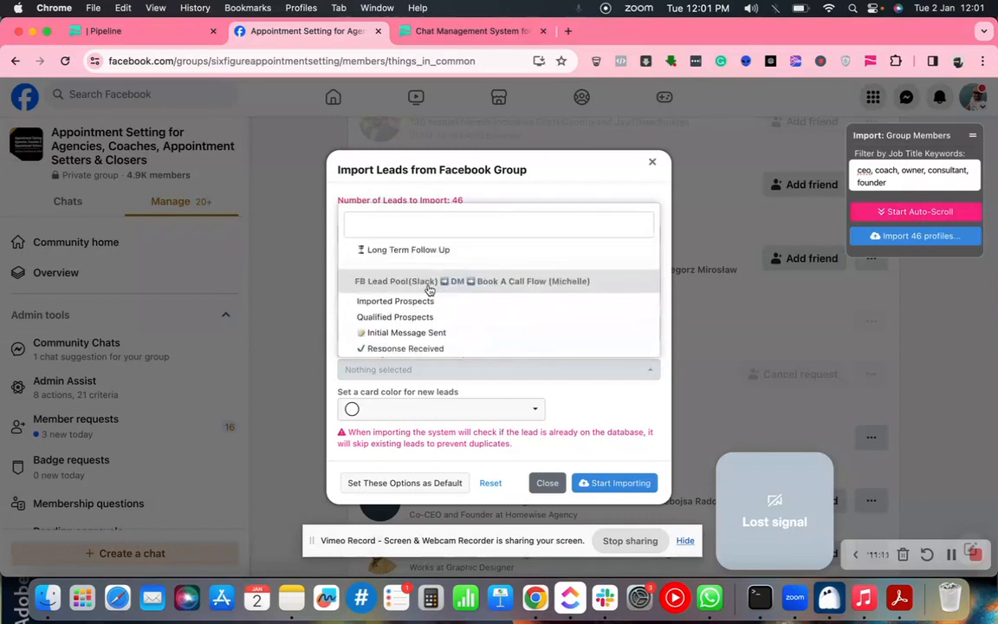
{"action": "scroll", "coordinate": [430, 289], "scroll_direction": "down", "scroll_amount": 4}
{"action": "scroll", "coordinate": [429, 291], "scroll_direction": "up", "scroll_amount": 1}
{"action": "scroll", "coordinate": [429, 291], "scroll_direction": "down", "scroll_amount": 1}
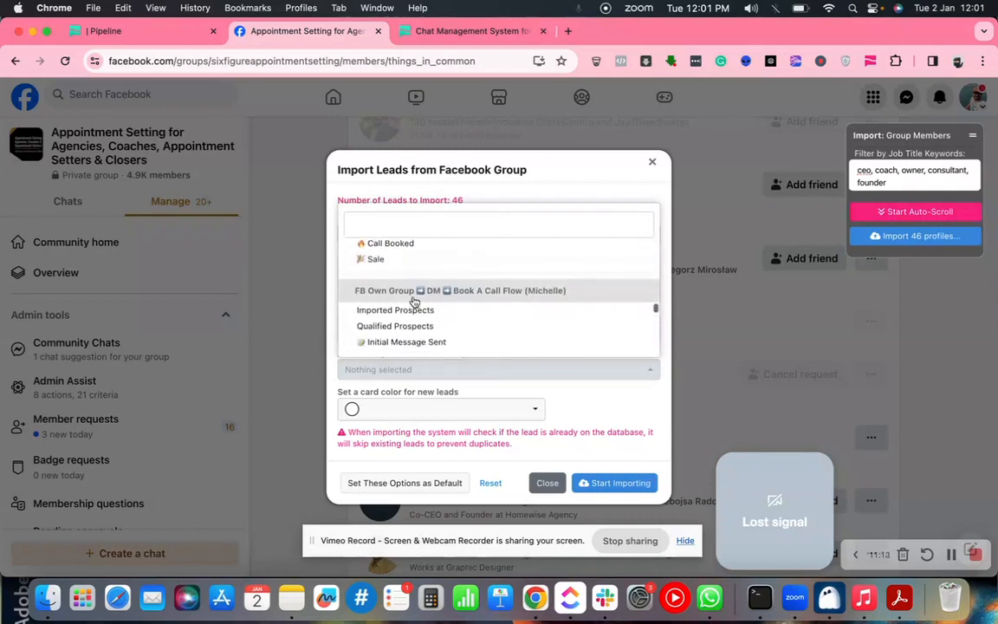
{"action": "scroll", "coordinate": [418, 297], "scroll_direction": "down", "scroll_amount": 1}
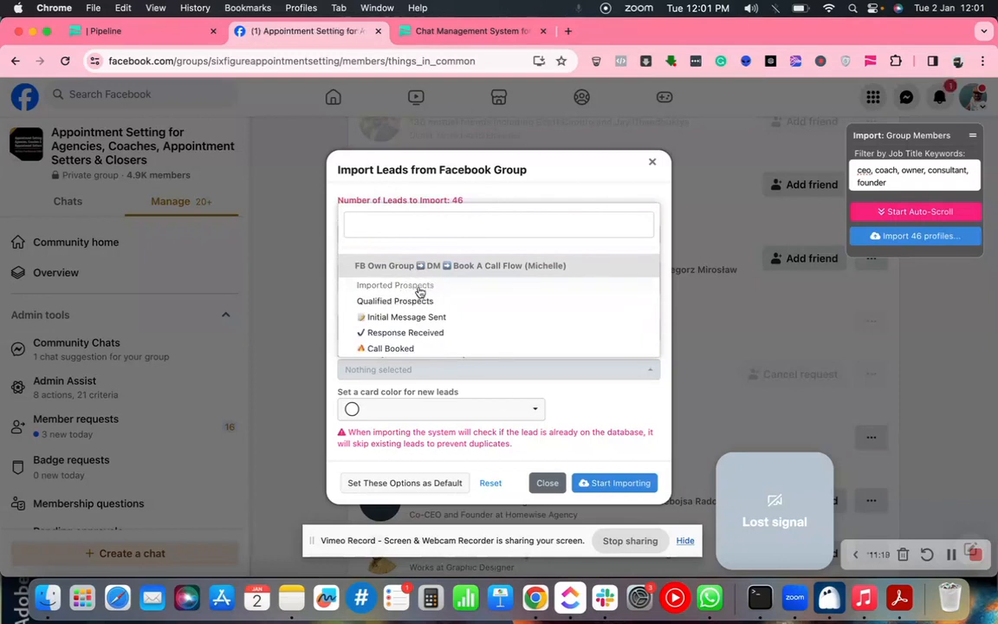
{"action": "left_click", "coordinate": [406, 289]}
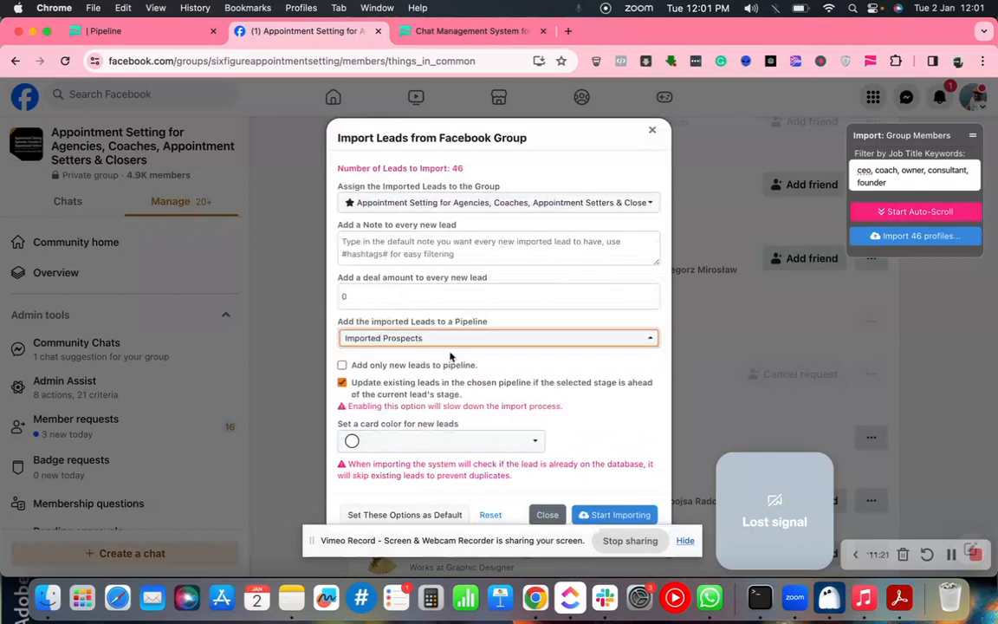
Set the deal amount for every new lead to 1800 and have only new leads added, without updating existing leads
{"action": "left_click", "coordinate": [359, 296]}
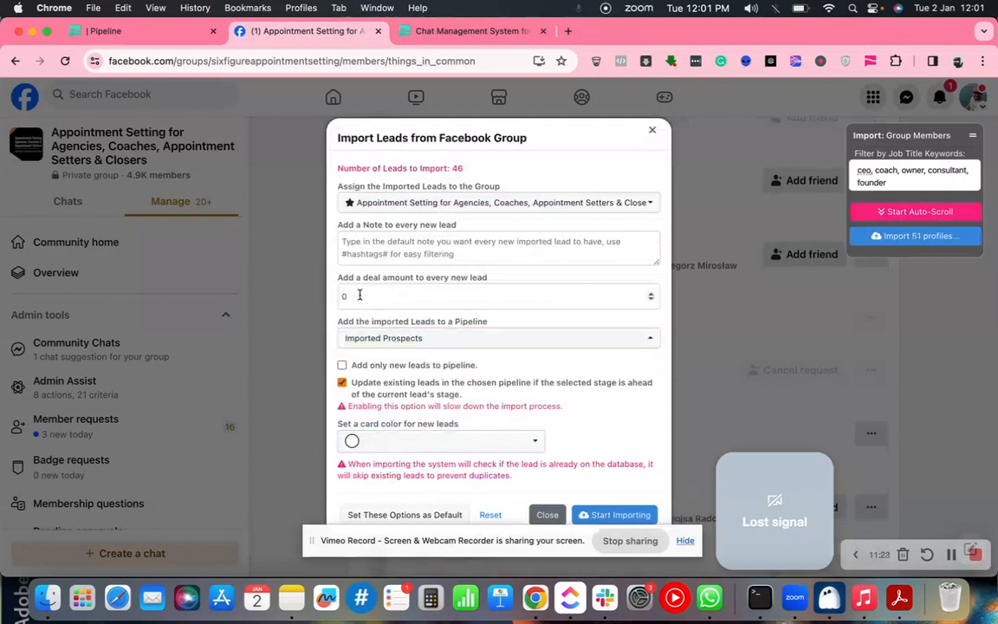
{"action": "key", "text": "BackSpace"}
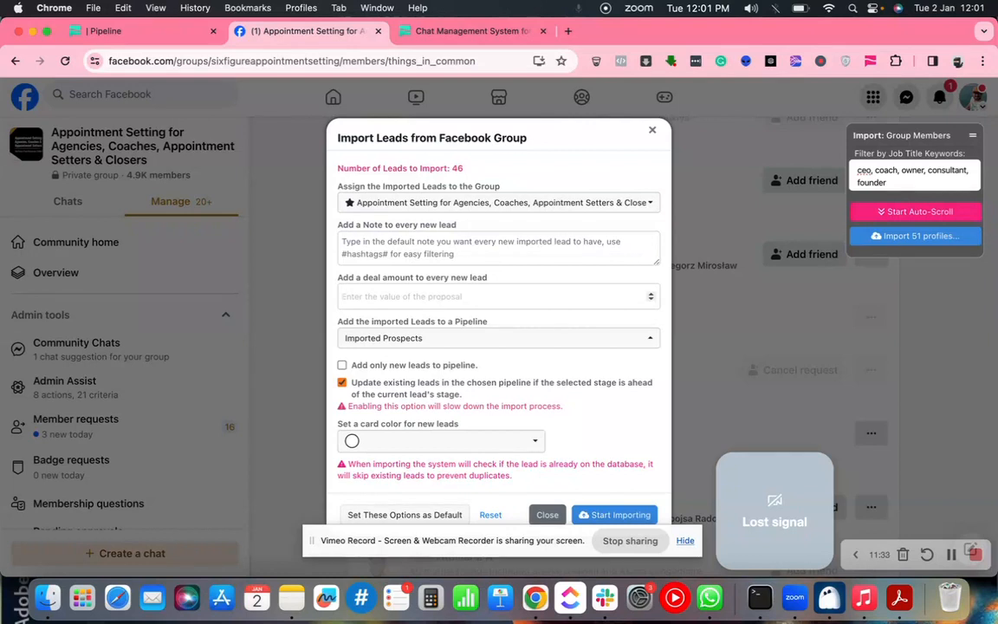
{"action": "type", "text": "1800"}
{"action": "left_click", "coordinate": [595, 401]}
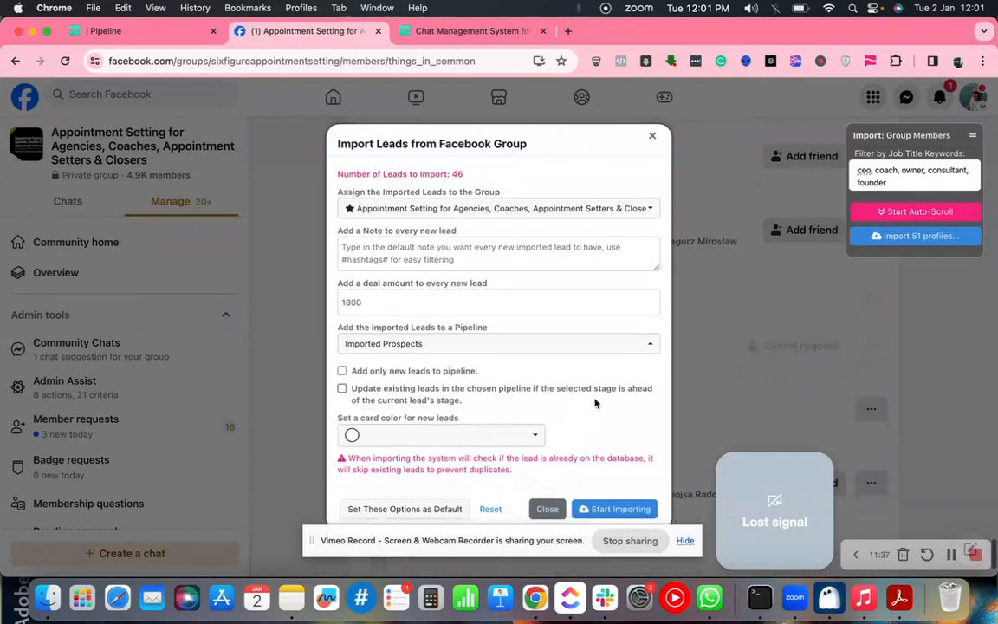
{"action": "left_click", "coordinate": [342, 371]}
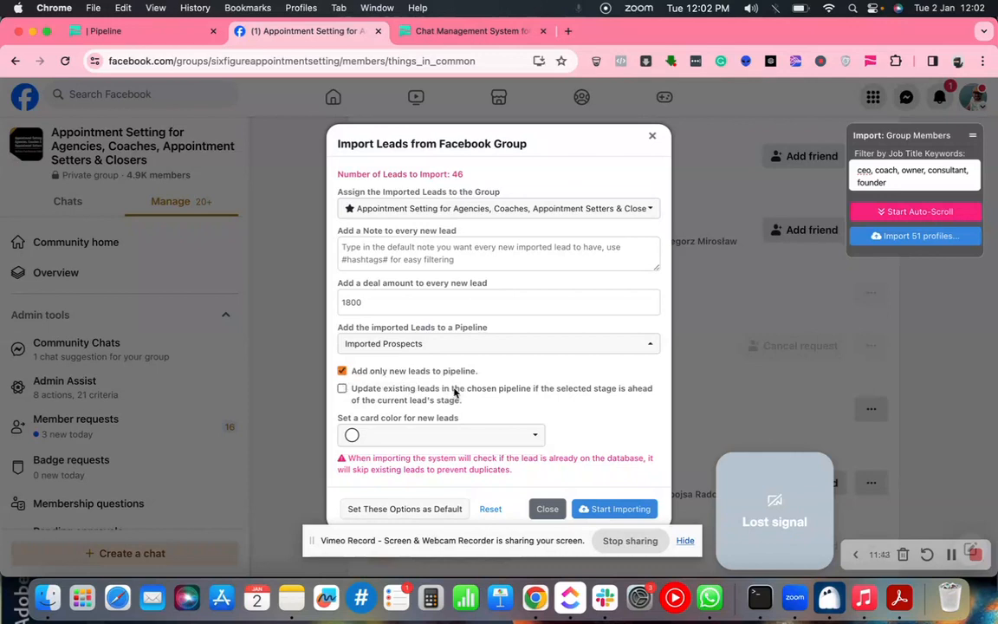
Look at the card color choices for new leads and check the FlowChat pipeline board before returning to the import settings
{"action": "left_click", "coordinate": [411, 442]}
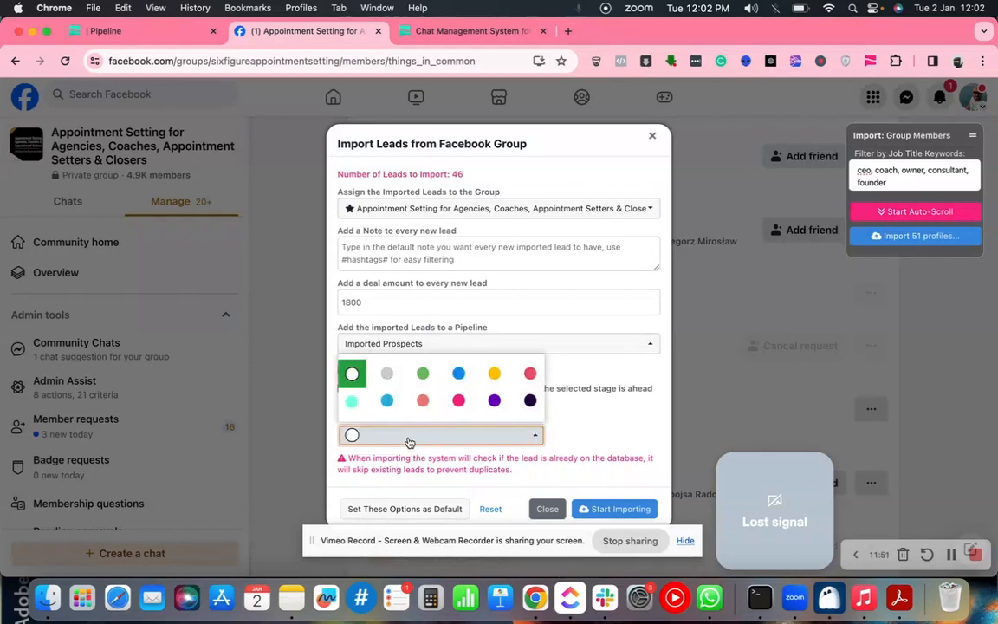
{"action": "left_click", "coordinate": [146, 34]}
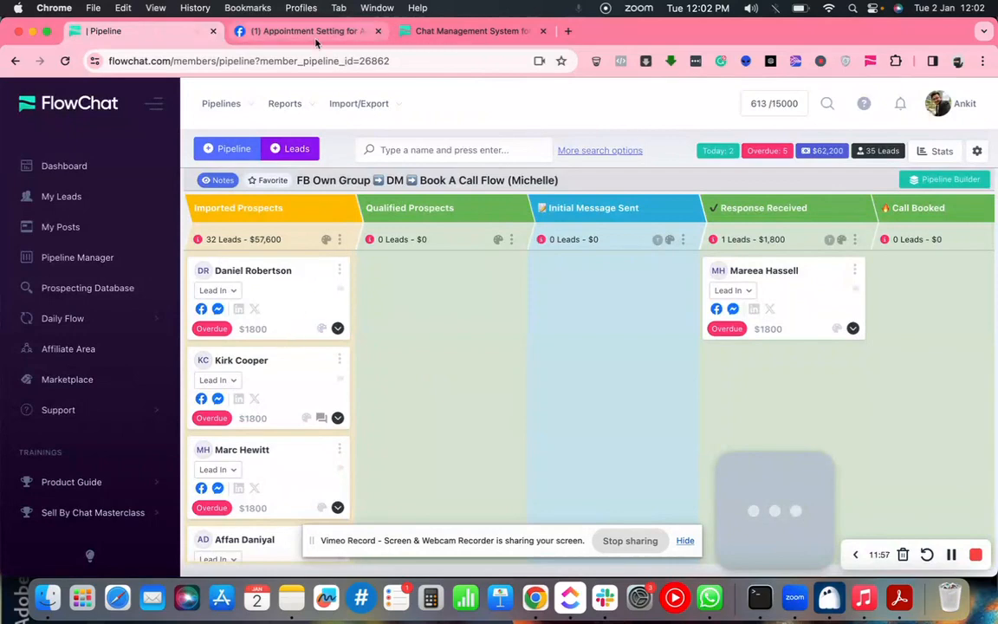
{"action": "left_click", "coordinate": [442, 33]}
{"action": "left_click", "coordinate": [302, 33]}
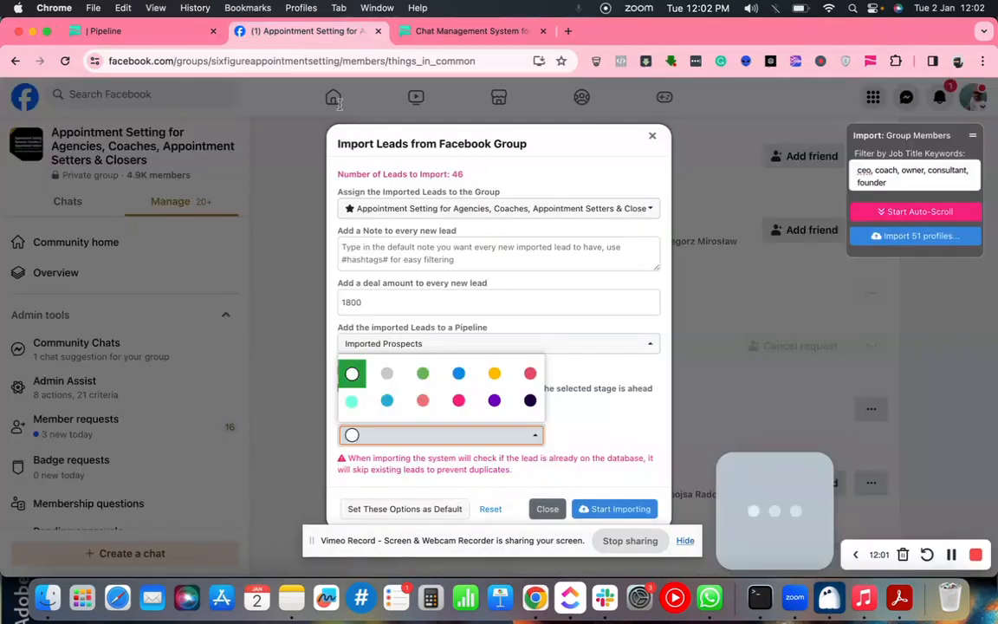
Import the filtered group members with the default white card color and close the import results
{"action": "left_click", "coordinate": [585, 422]}
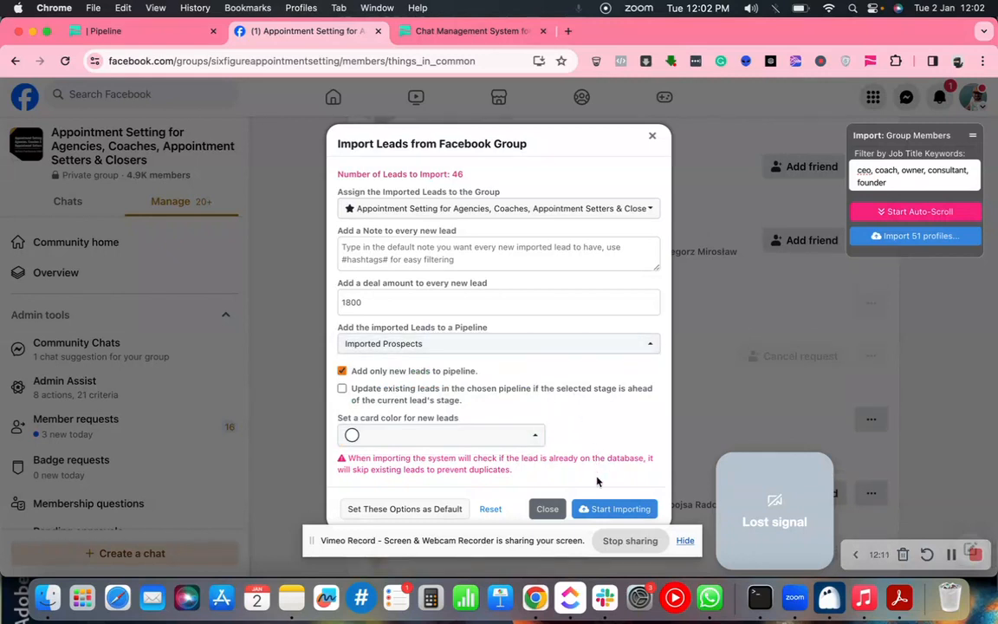
{"action": "left_click", "coordinate": [600, 511]}
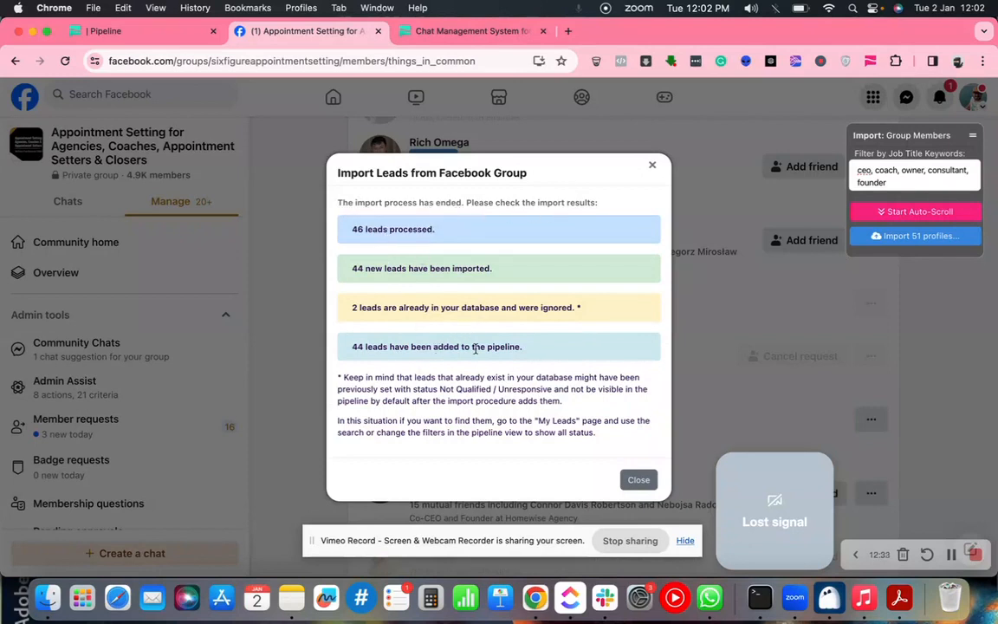
{"action": "left_click", "coordinate": [632, 483]}
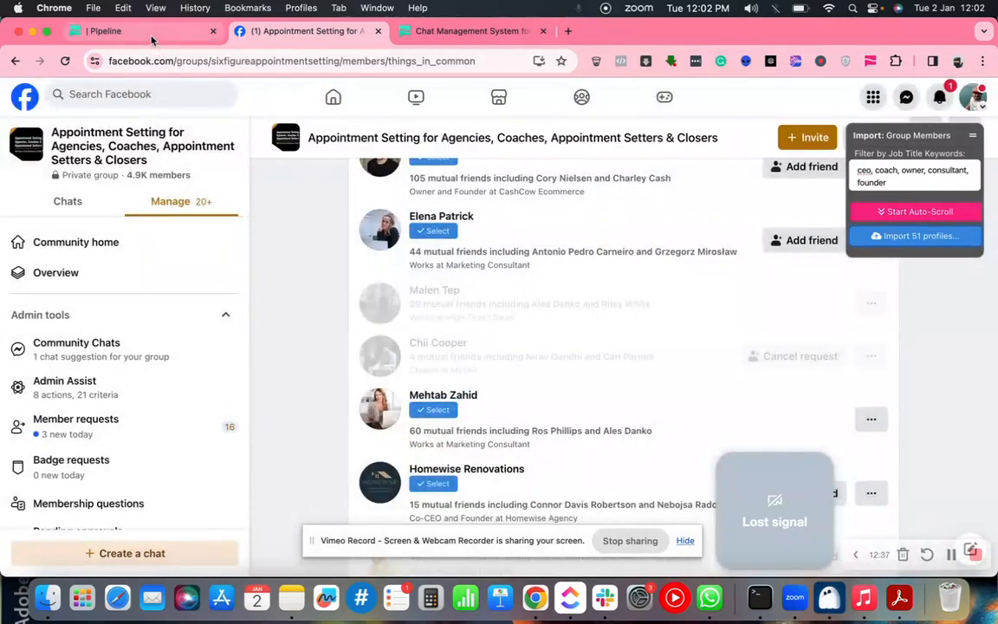
Switch to FlowChat, reload the own-group pipeline board, and look through its stages from Imported Prospects to Sale
{"action": "left_click", "coordinate": [152, 35]}
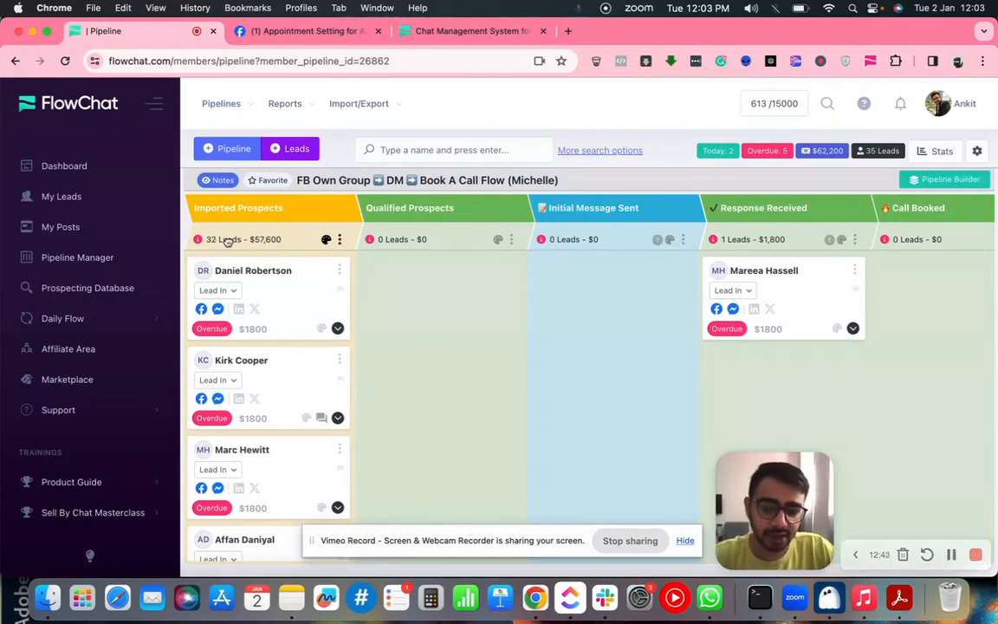
{"action": "left_click", "coordinate": [64, 61]}
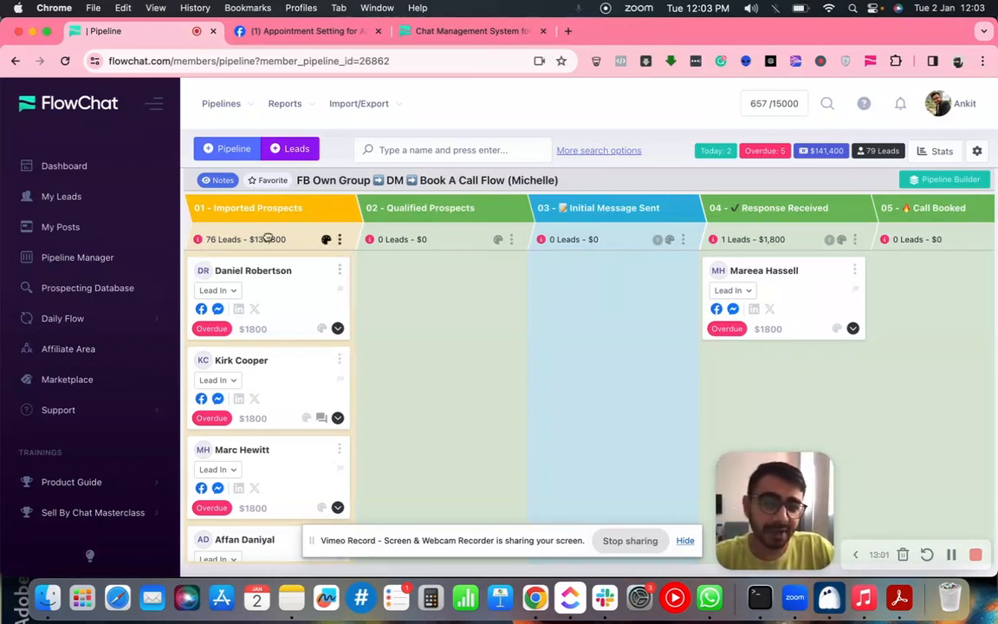
{"action": "scroll", "coordinate": [301, 374], "scroll_direction": "down", "scroll_amount": 10}
{"action": "scroll", "coordinate": [303, 377], "scroll_direction": "down", "scroll_amount": 3}
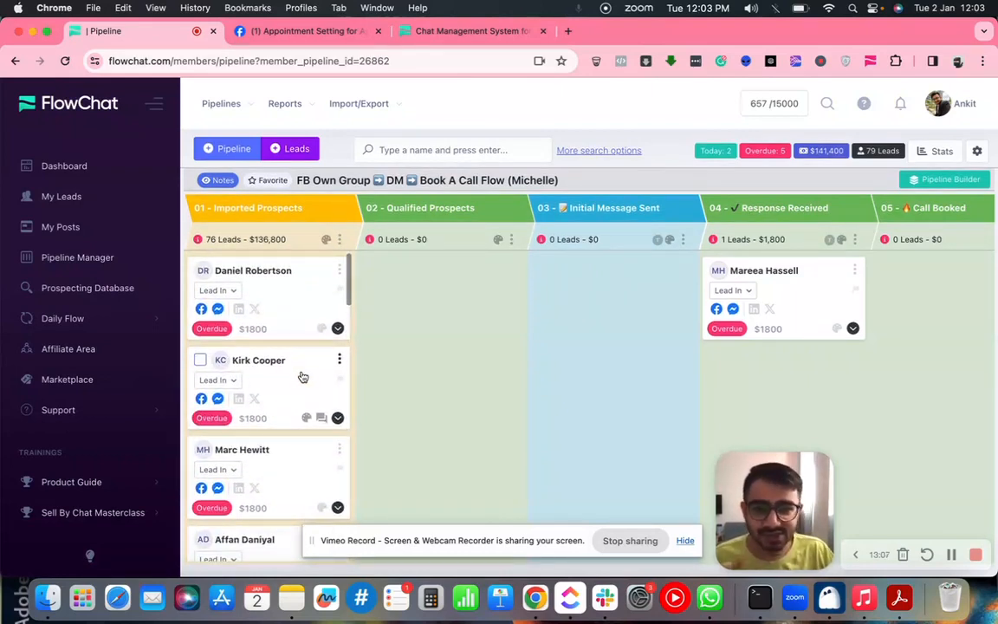
{"action": "scroll", "coordinate": [689, 371], "scroll_direction": "right", "scroll_amount": 5}
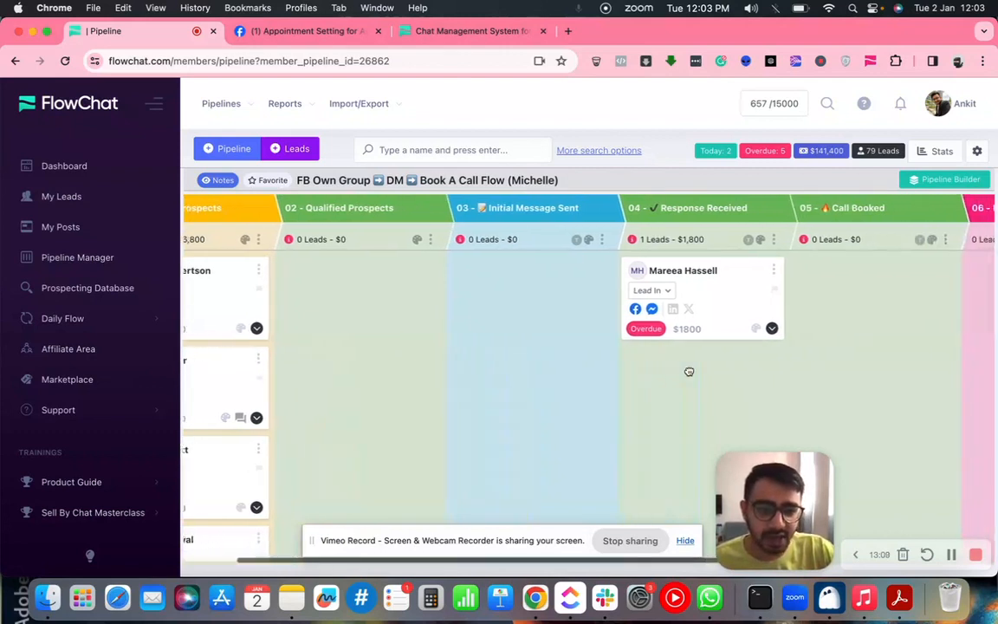
{"action": "scroll", "coordinate": [436, 396], "scroll_direction": "right", "scroll_amount": 3}
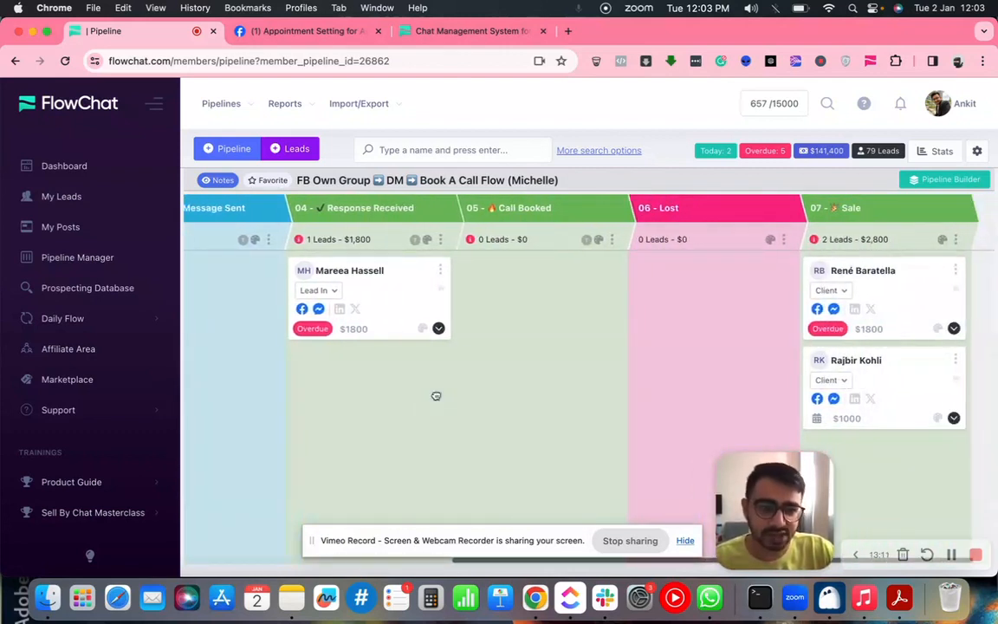
{"action": "scroll", "coordinate": [436, 396], "scroll_direction": "left", "scroll_amount": 8}
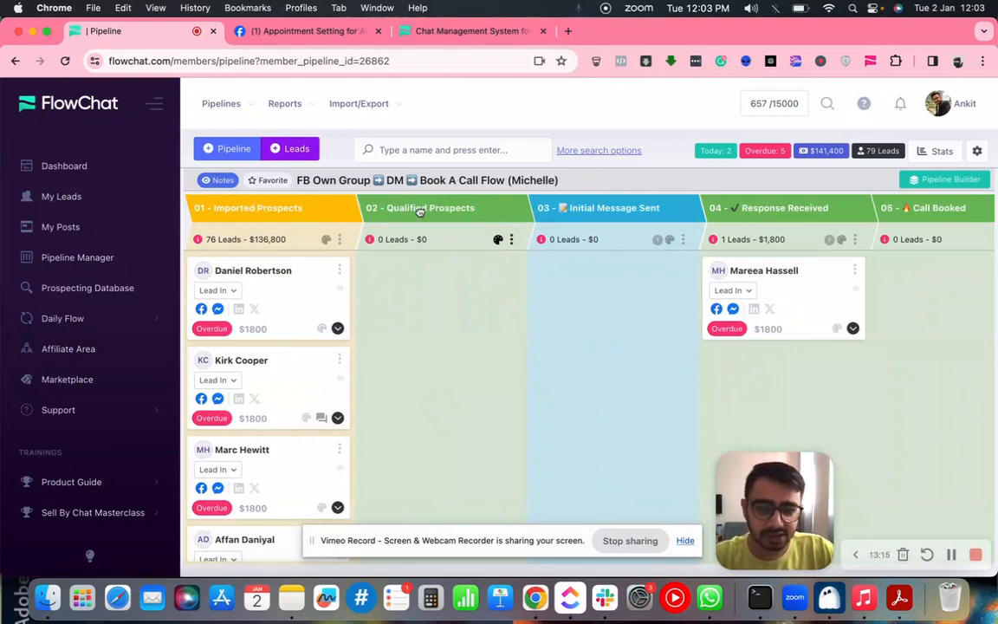
Open the Facebook profile of the first lead in Imported Prospects and examine the cover, intro details and posts for qualification
{"action": "left_click", "coordinate": [202, 311]}
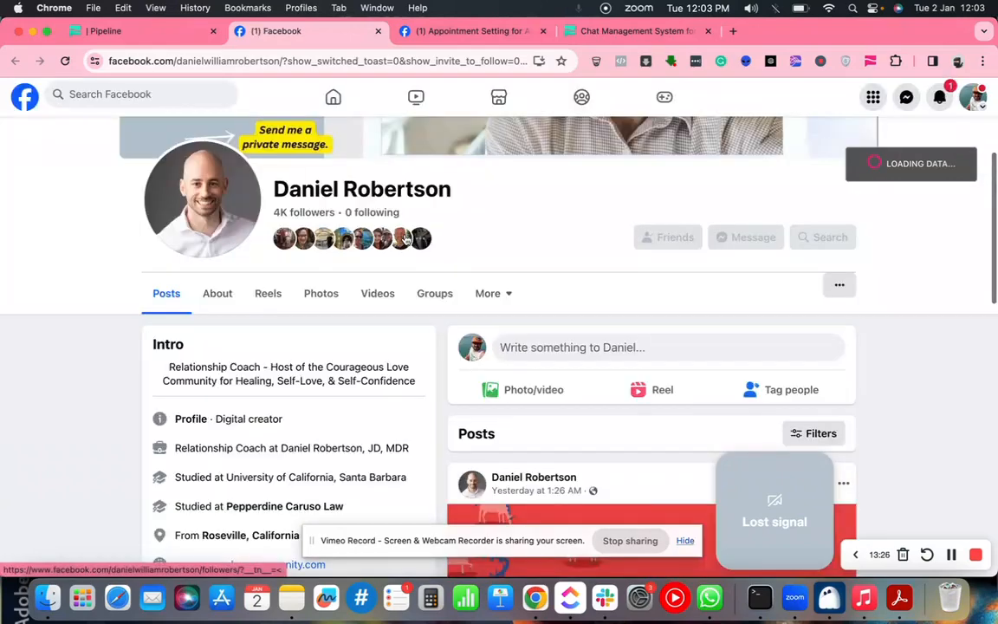
{"action": "scroll", "coordinate": [465, 309], "scroll_direction": "up", "scroll_amount": 1}
{"action": "scroll", "coordinate": [465, 308], "scroll_direction": "up", "scroll_amount": 3}
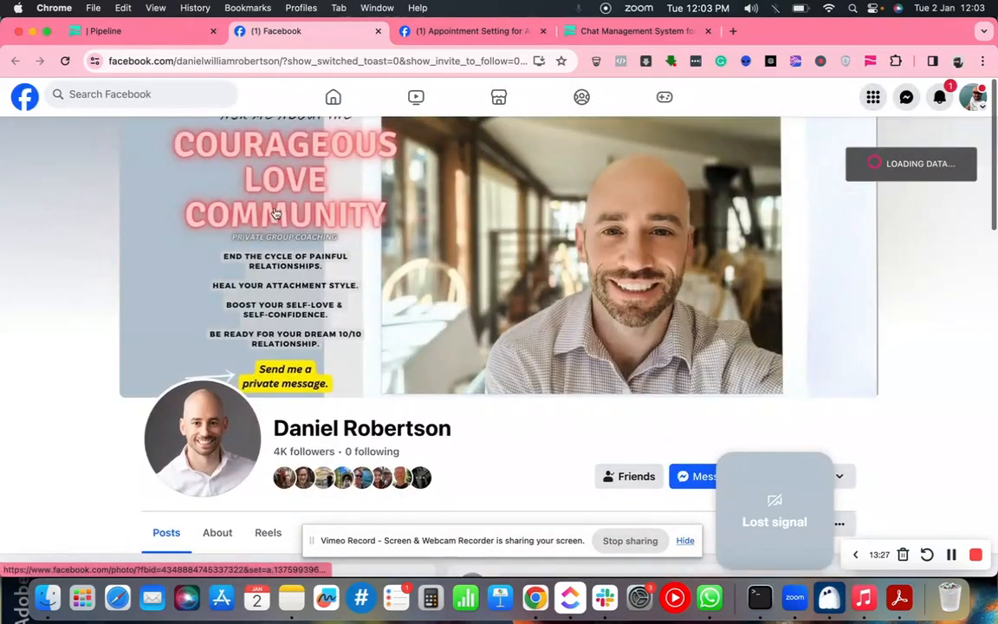
{"action": "scroll", "coordinate": [441, 393], "scroll_direction": "down", "scroll_amount": 3}
{"action": "scroll", "coordinate": [445, 409], "scroll_direction": "down", "scroll_amount": 6}
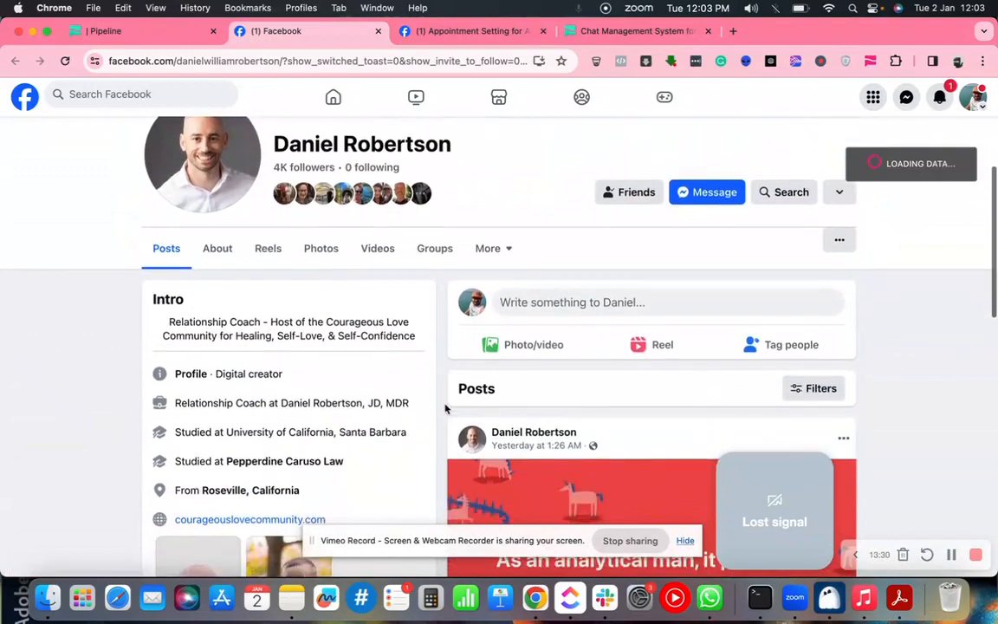
{"action": "scroll", "coordinate": [445, 408], "scroll_direction": "down", "scroll_amount": 1}
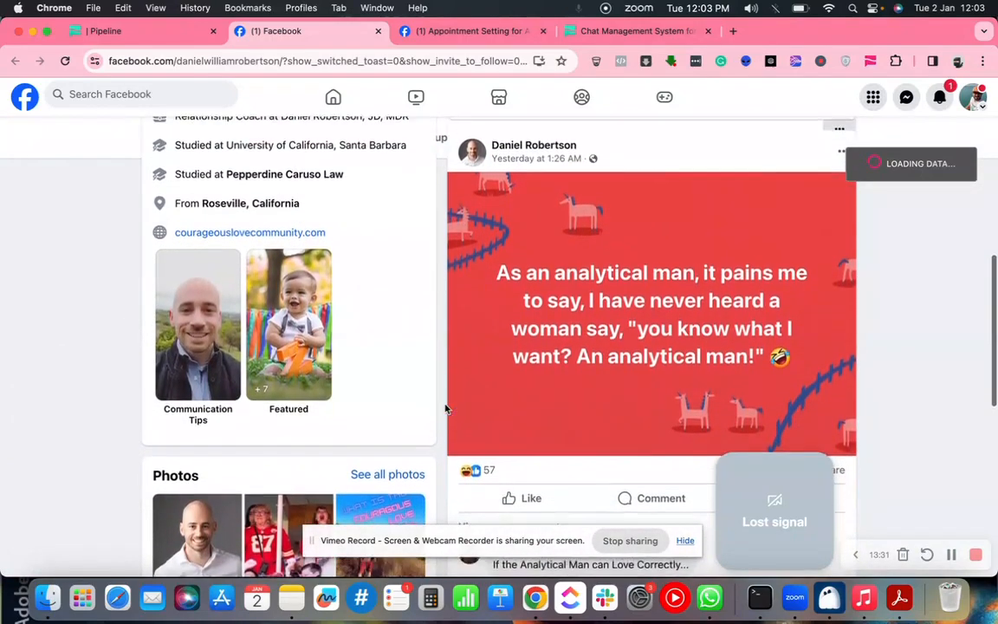
{"action": "scroll", "coordinate": [445, 408], "scroll_direction": "down", "scroll_amount": 6}
{"action": "scroll", "coordinate": [445, 408], "scroll_direction": "up", "scroll_amount": 10}
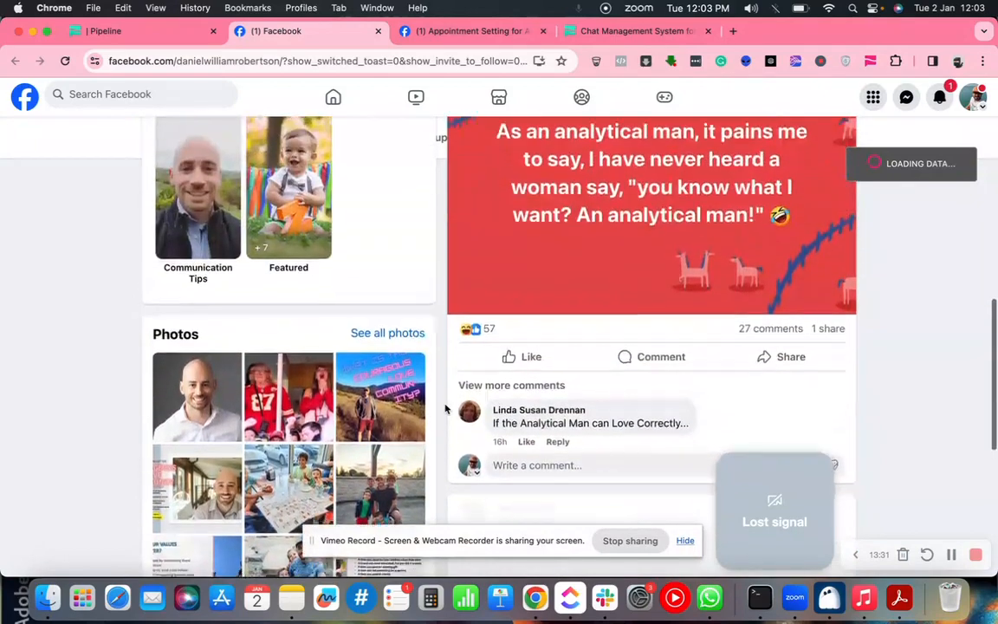
{"action": "scroll", "coordinate": [445, 408], "scroll_direction": "up", "scroll_amount": 4}
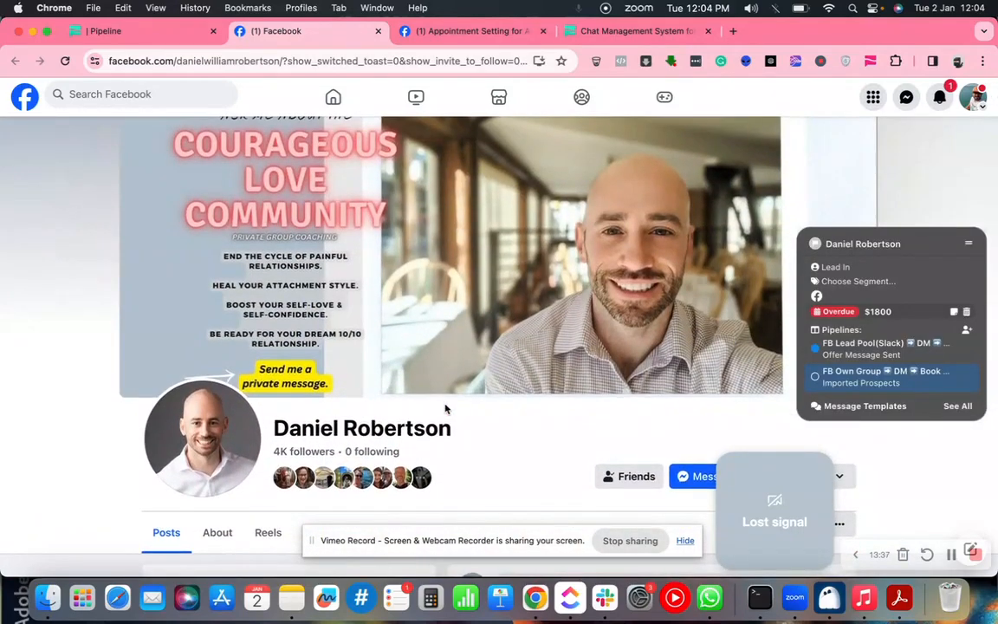
{"action": "scroll", "coordinate": [445, 408], "scroll_direction": "down", "scroll_amount": 10}
{"action": "scroll", "coordinate": [445, 408], "scroll_direction": "down", "scroll_amount": 2}
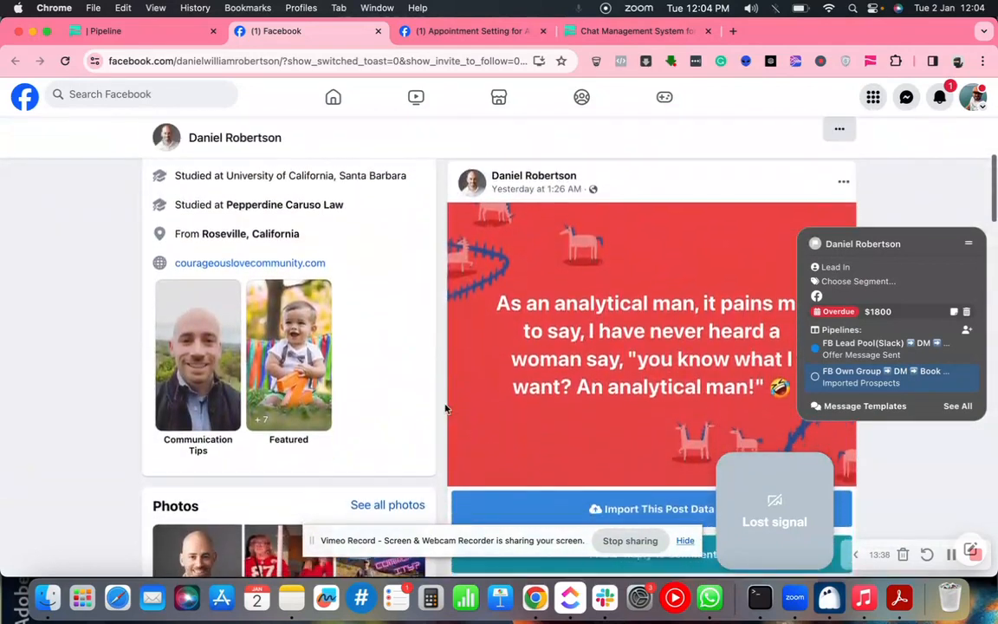
{"action": "scroll", "coordinate": [445, 408], "scroll_direction": "up", "scroll_amount": 1}
{"action": "scroll", "coordinate": [445, 409], "scroll_direction": "up", "scroll_amount": 1}
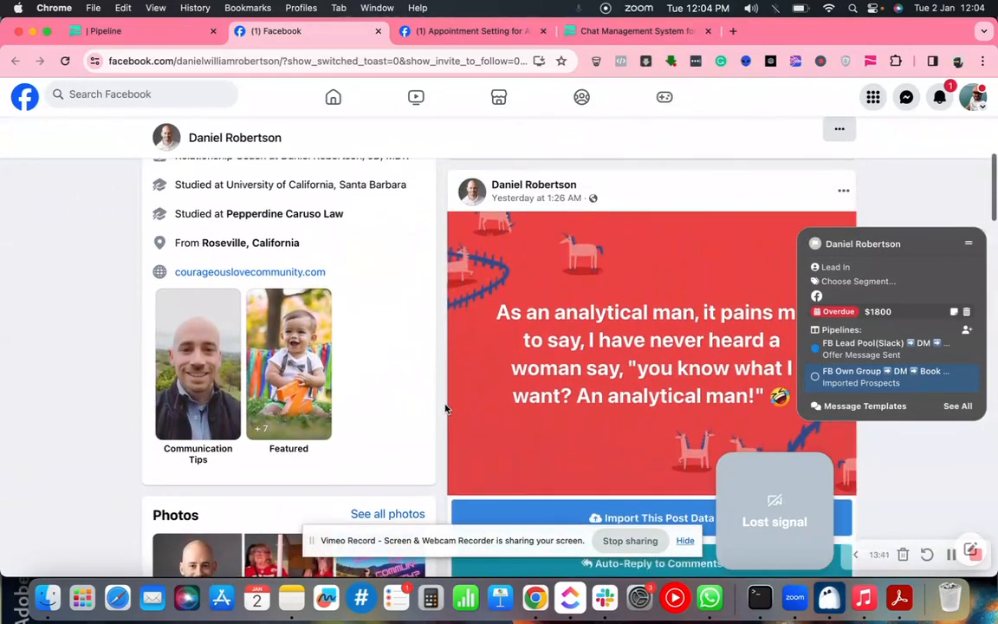
{"action": "scroll", "coordinate": [445, 408], "scroll_direction": "up", "scroll_amount": 2}
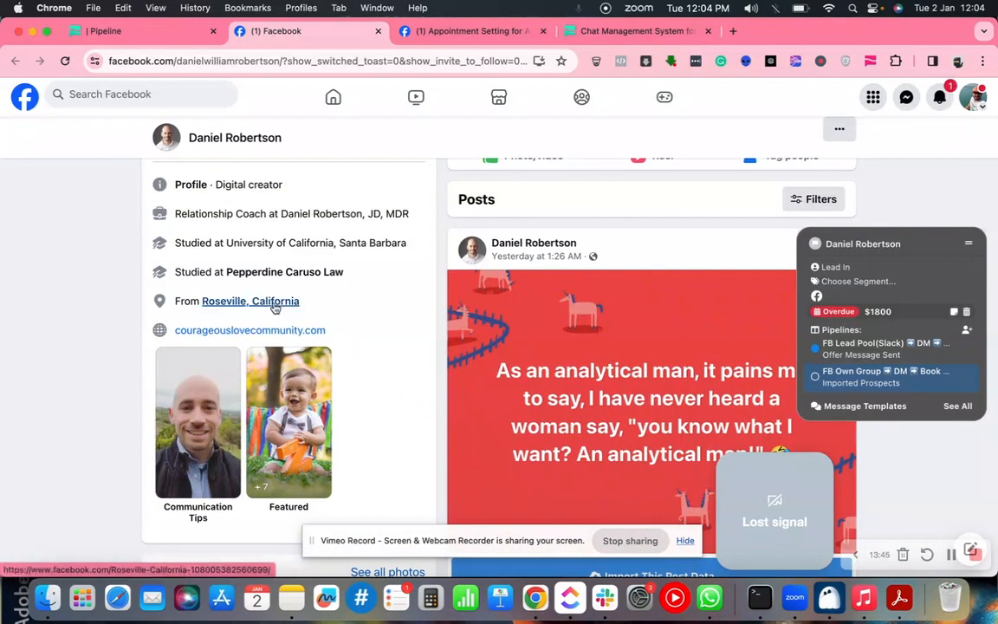
{"action": "scroll", "coordinate": [434, 374], "scroll_direction": "up", "scroll_amount": 1}
{"action": "scroll", "coordinate": [434, 375], "scroll_direction": "down", "scroll_amount": 1}
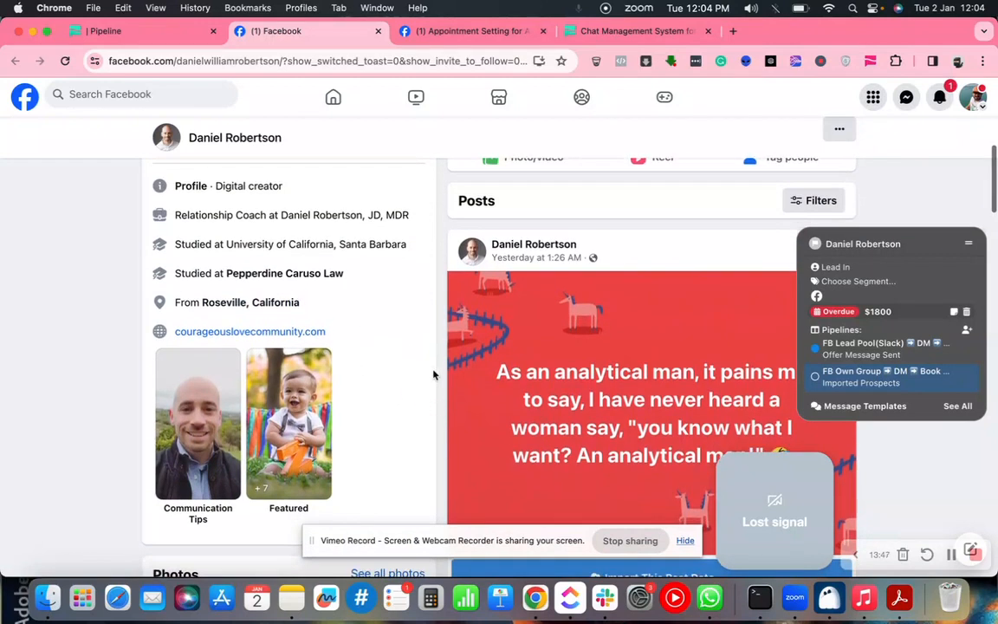
{"action": "scroll", "coordinate": [441, 396], "scroll_direction": "down", "scroll_amount": 2}
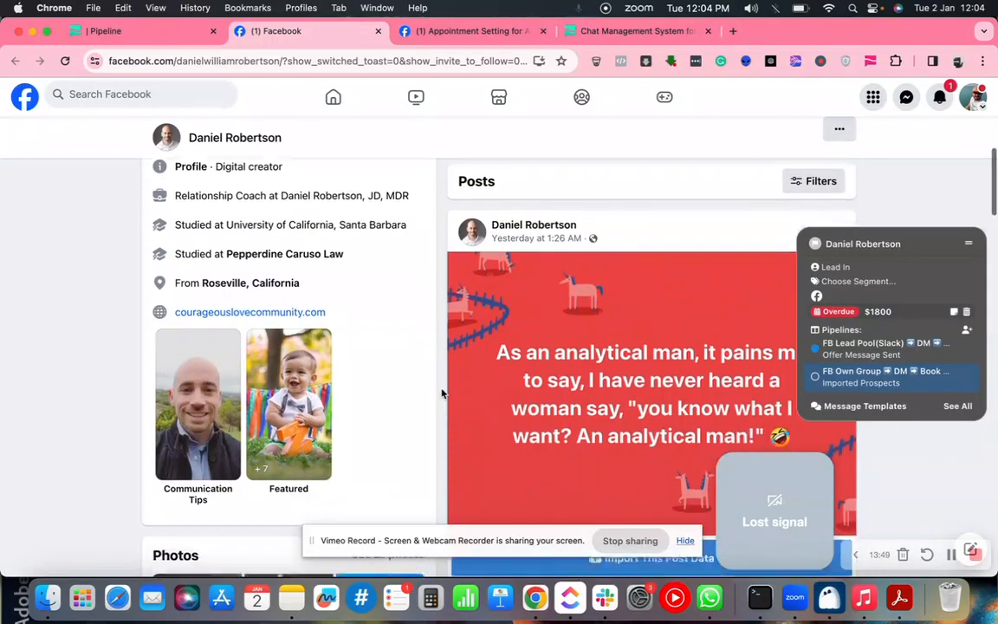
Finish reviewing the first lead's Facebook profile and move that lead from Imported Prospects to Qualified Prospects on the FlowChat board
{"action": "scroll", "coordinate": [463, 289], "scroll_direction": "down", "scroll_amount": 1}
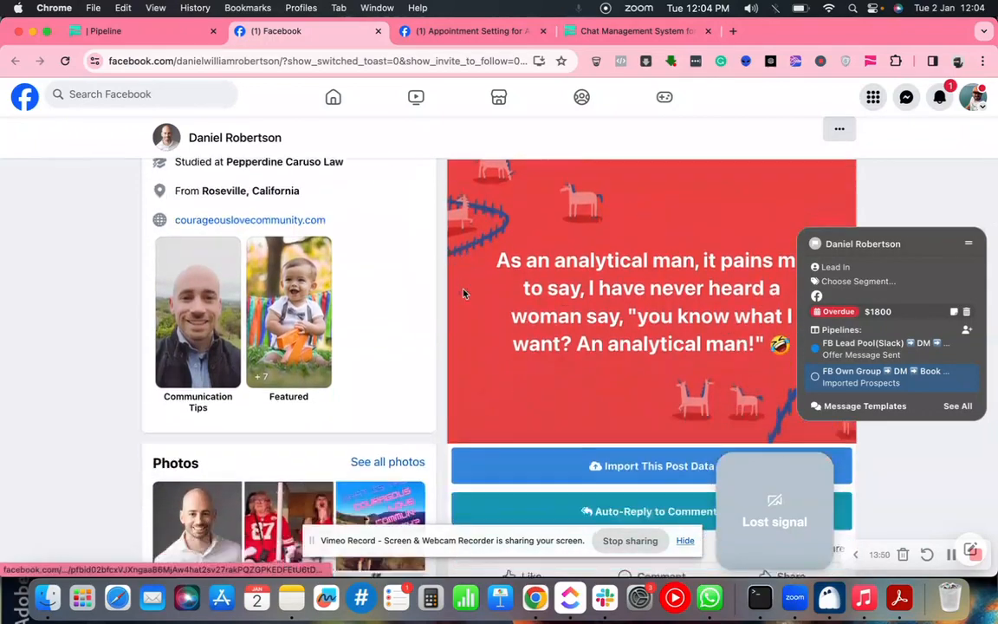
{"action": "scroll", "coordinate": [464, 290], "scroll_direction": "up", "scroll_amount": 8}
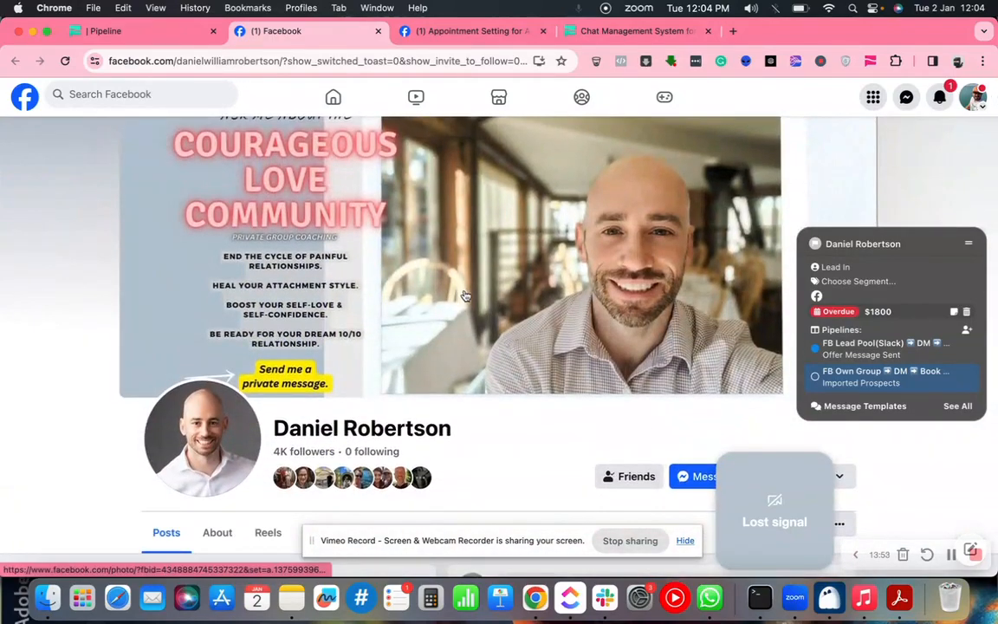
{"action": "scroll", "coordinate": [508, 374], "scroll_direction": "down", "scroll_amount": 2}
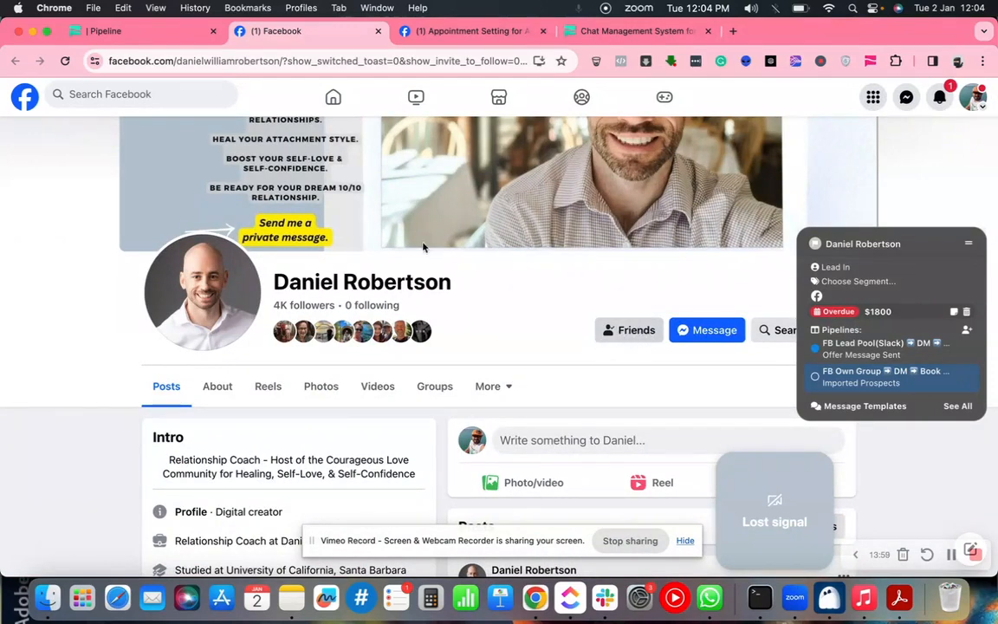
{"action": "left_click", "coordinate": [144, 30]}
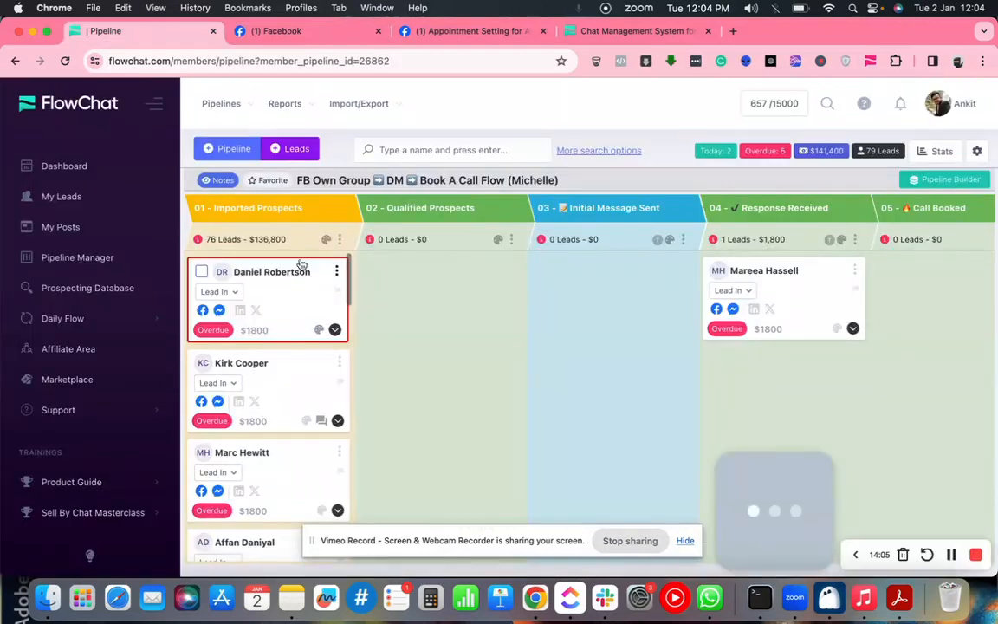
{"action": "left_click_drag", "start_coordinate": [294, 300], "coordinate": [450, 305]}
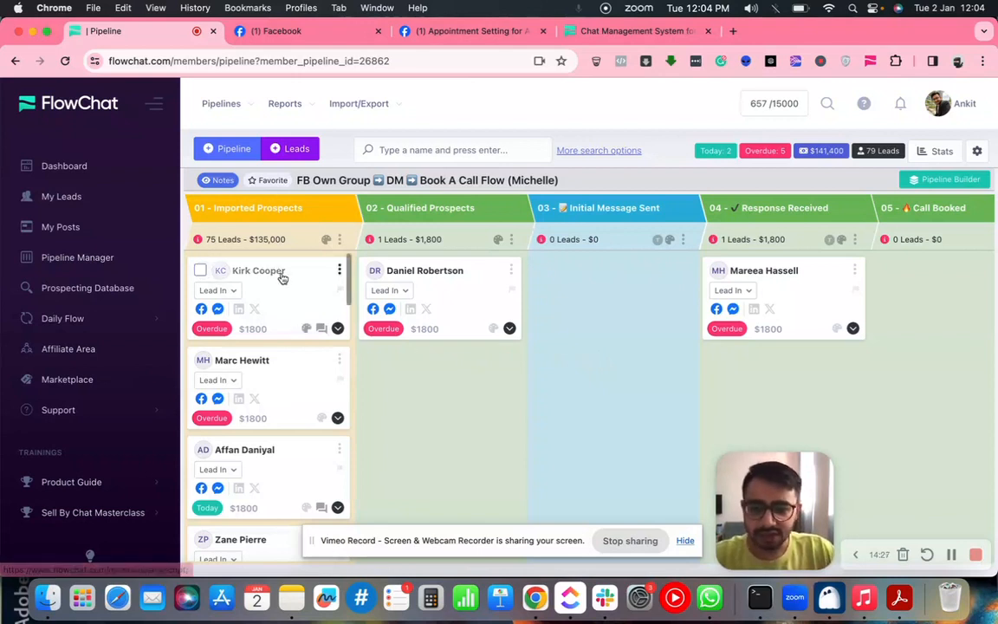
Check the next imported lead's Facebook cover, intro and posts, closing the previous profile, and move that lead to Qualified Prospects
{"action": "left_click", "coordinate": [201, 310]}
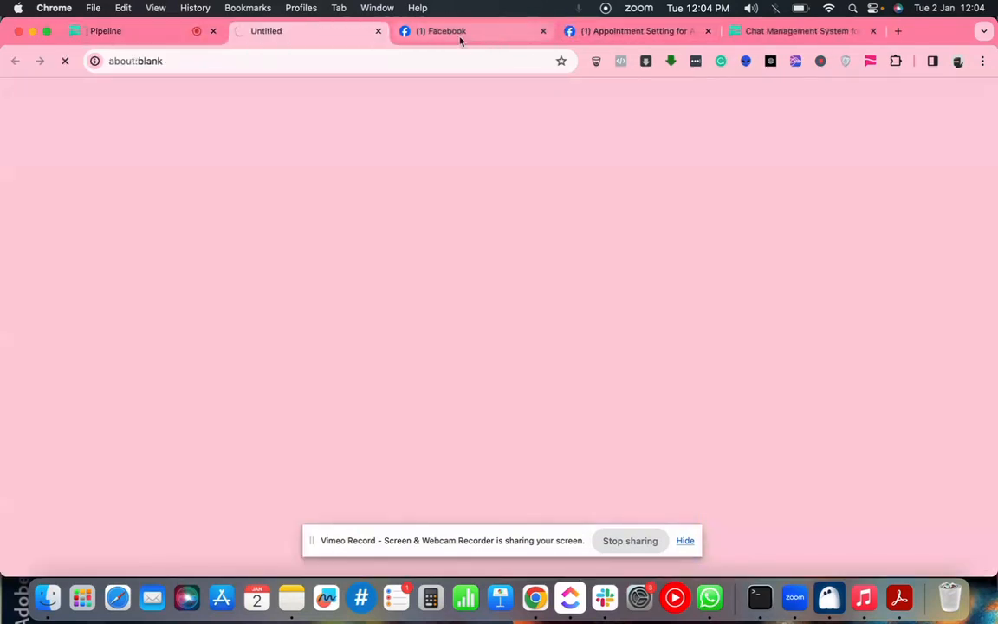
{"action": "left_click", "coordinate": [543, 32]}
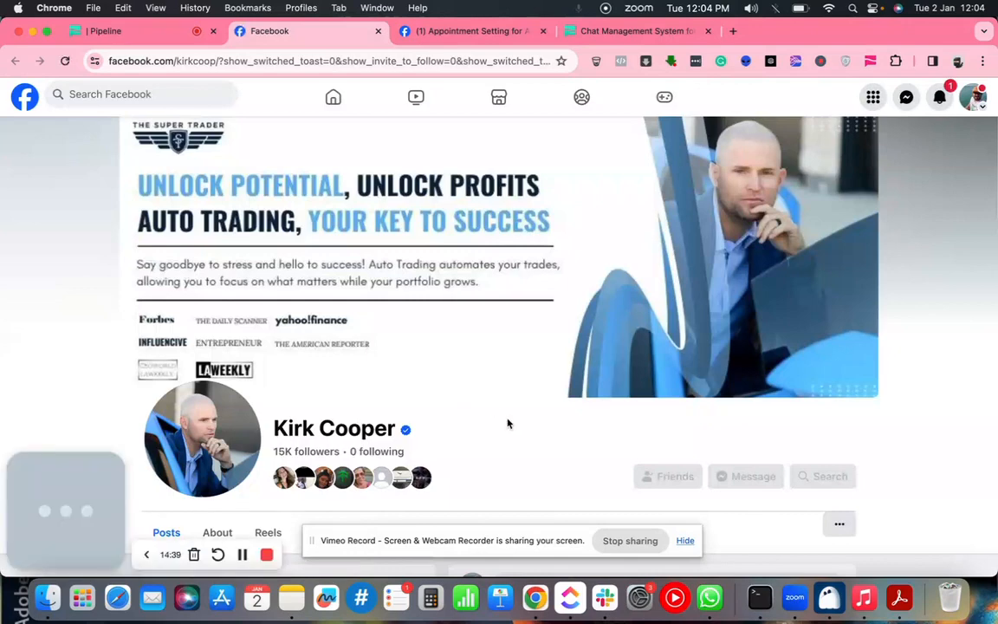
{"action": "scroll", "coordinate": [508, 423], "scroll_direction": "down", "scroll_amount": 5}
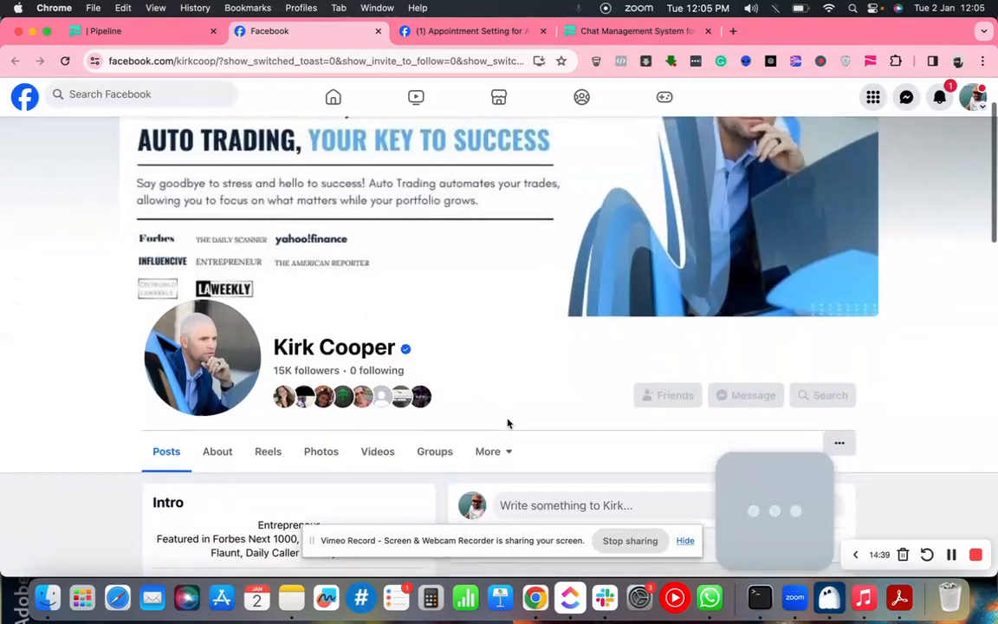
{"action": "scroll", "coordinate": [423, 327], "scroll_direction": "up", "scroll_amount": 1}
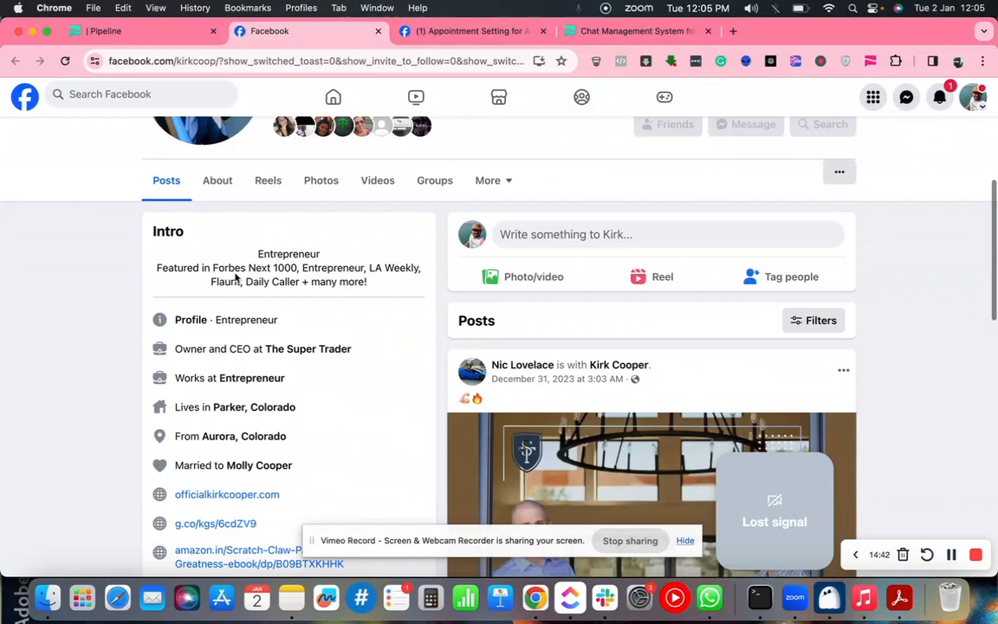
{"action": "scroll", "coordinate": [415, 334], "scroll_direction": "down", "scroll_amount": 1}
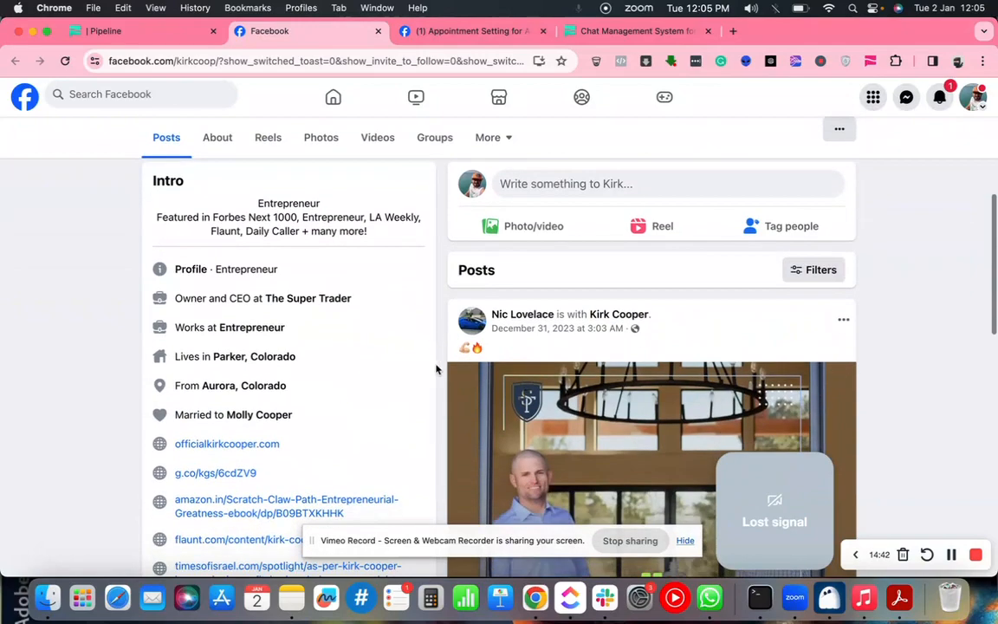
{"action": "scroll", "coordinate": [437, 370], "scroll_direction": "down", "scroll_amount": 2}
{"action": "scroll", "coordinate": [424, 347], "scroll_direction": "down", "scroll_amount": 10}
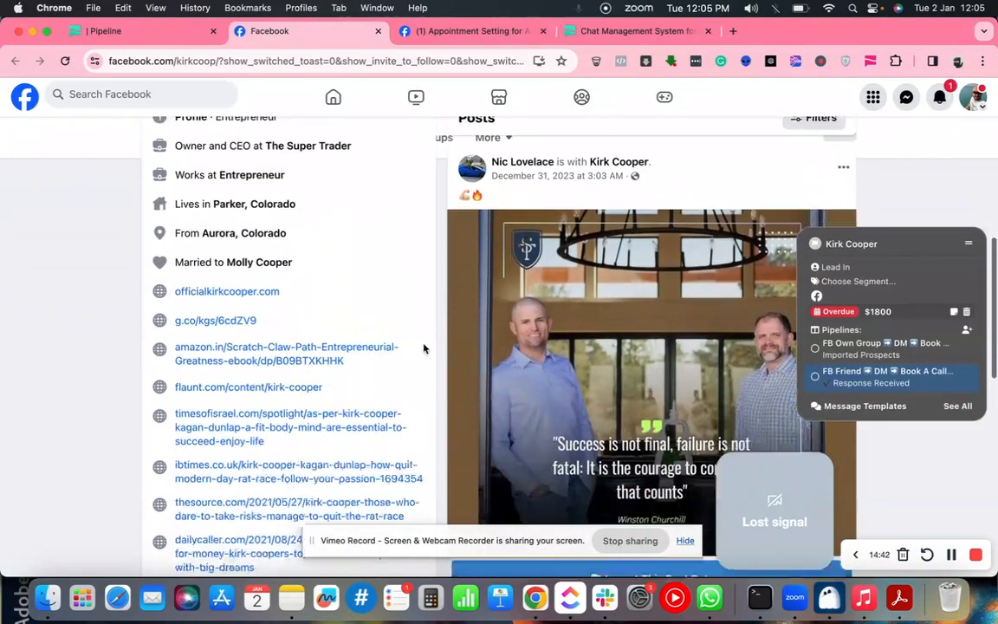
{"action": "scroll", "coordinate": [424, 348], "scroll_direction": "up", "scroll_amount": 15}
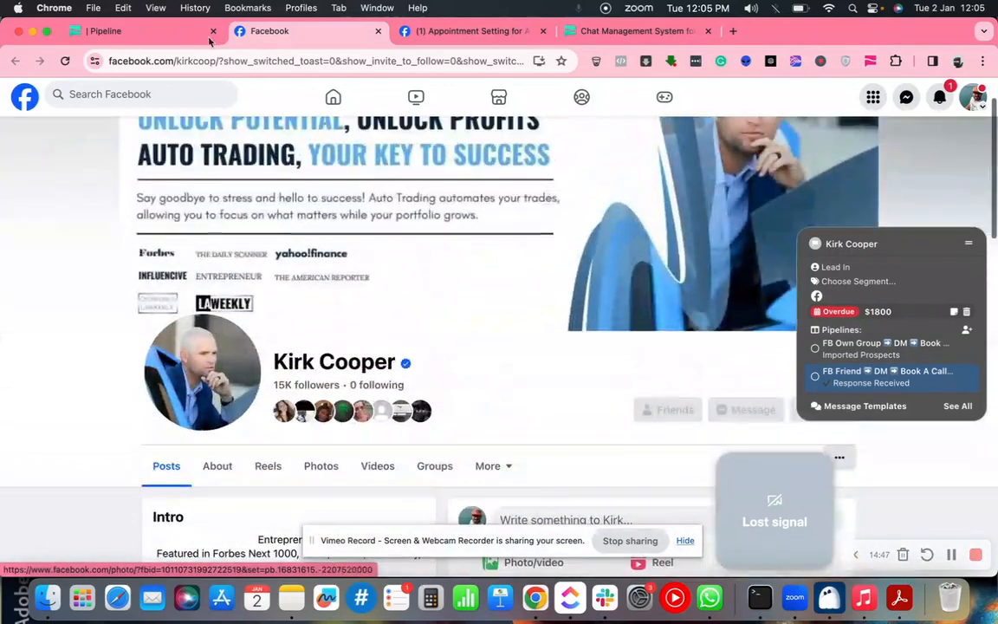
{"action": "left_click", "coordinate": [164, 32]}
{"action": "left_click_drag", "start_coordinate": [301, 300], "coordinate": [468, 374]}
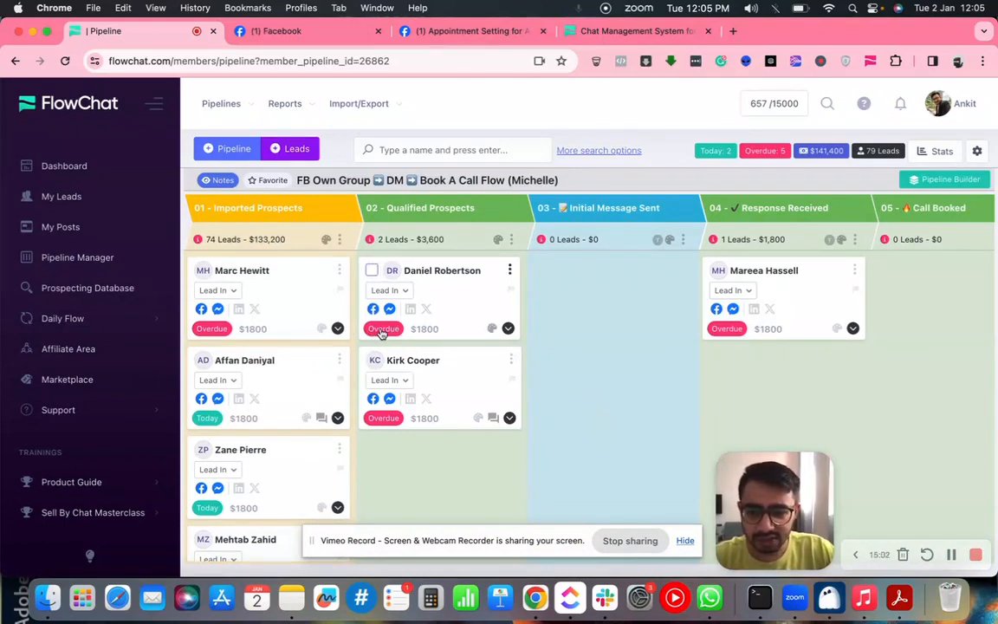
Look at the follow-up date options of the first qualified lead and the due dates on the Imported Prospects cards
{"action": "left_click", "coordinate": [382, 331]}
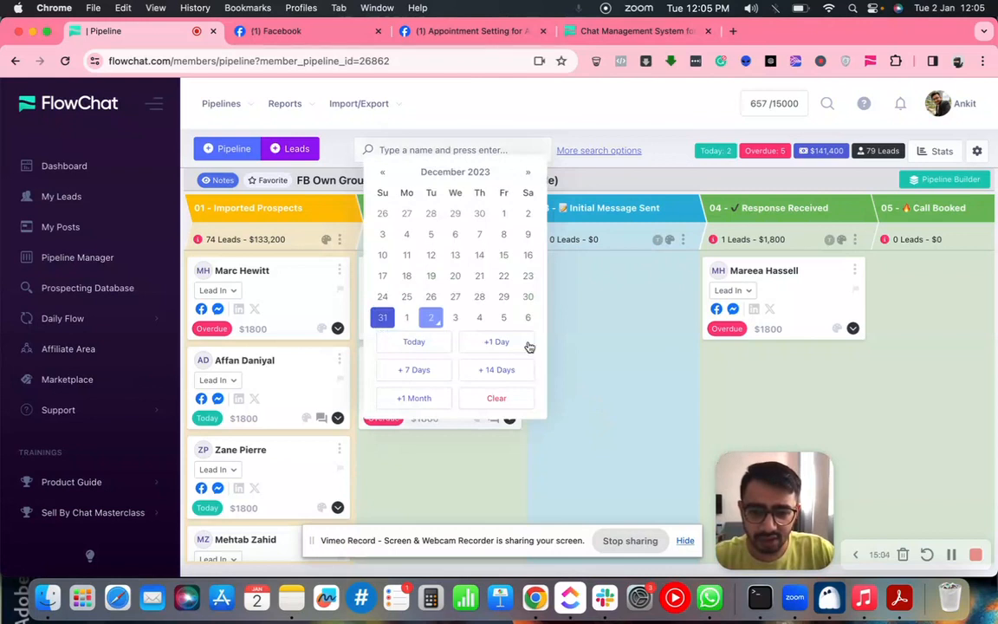
{"action": "left_click", "coordinate": [604, 361]}
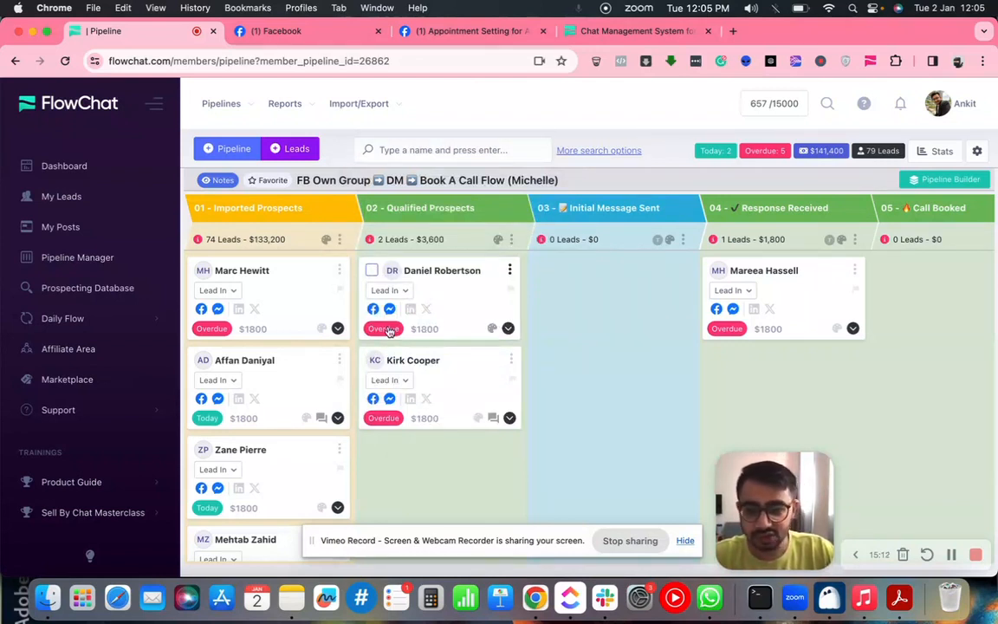
{"action": "scroll", "coordinate": [208, 425], "scroll_direction": "down", "scroll_amount": 5}
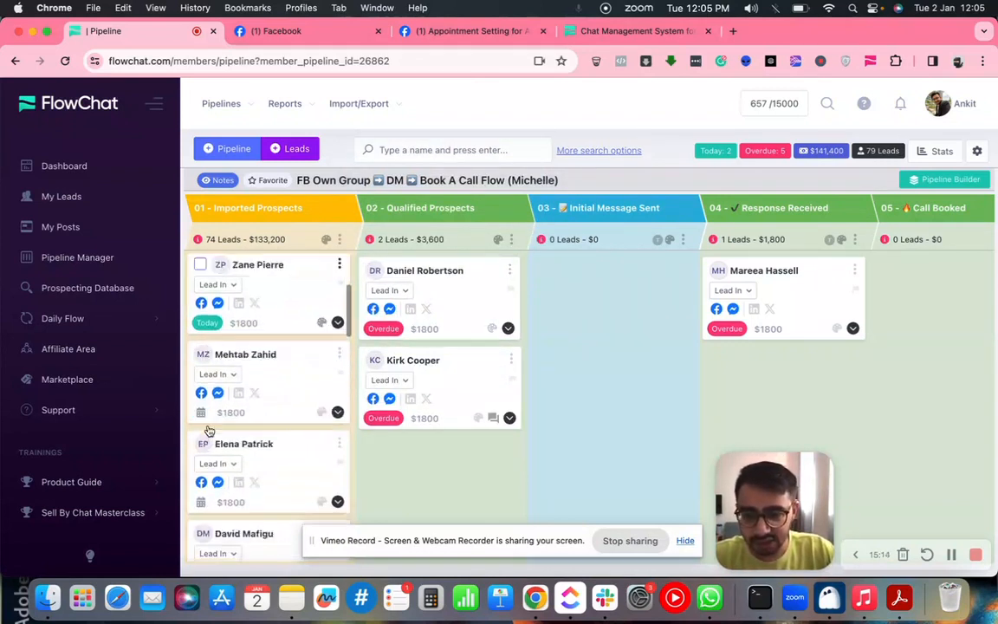
{"action": "scroll", "coordinate": [208, 424], "scroll_direction": "up", "scroll_amount": 5}
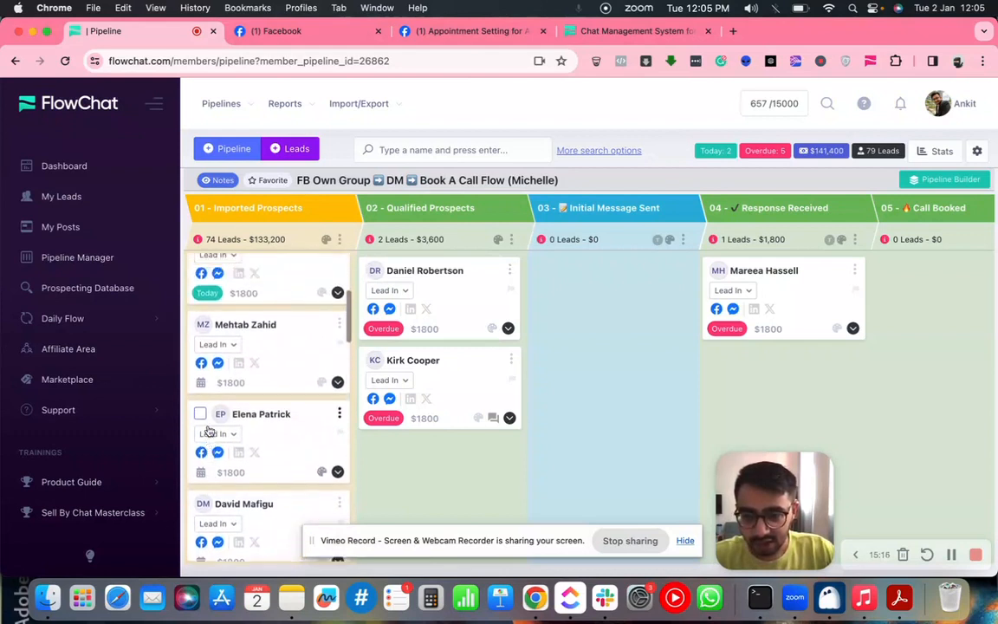
{"action": "scroll", "coordinate": [226, 378], "scroll_direction": "down", "scroll_amount": 3}
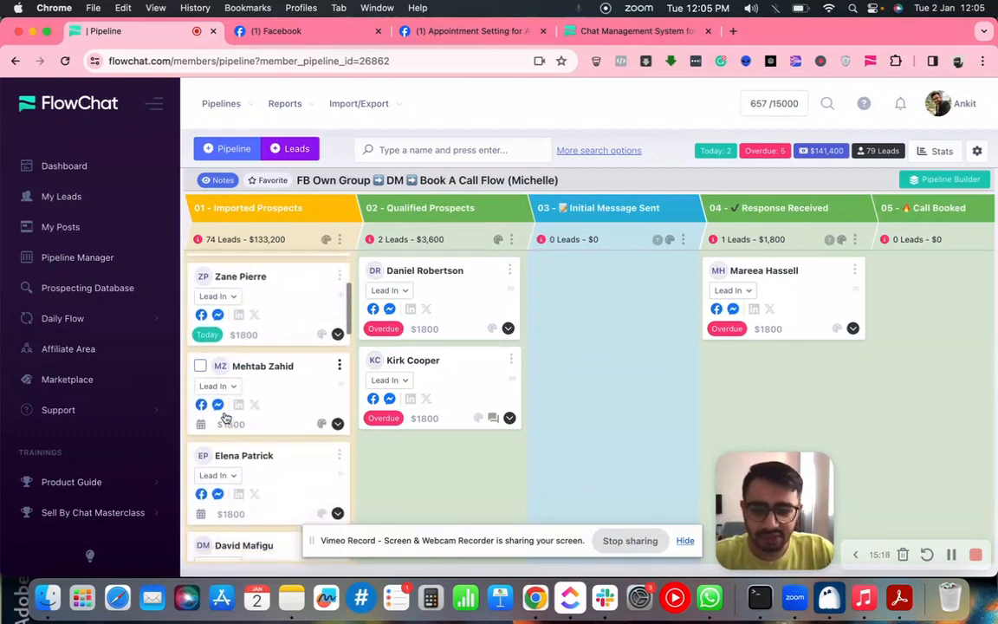
{"action": "scroll", "coordinate": [208, 429], "scroll_direction": "down", "scroll_amount": 4}
{"action": "scroll", "coordinate": [216, 432], "scroll_direction": "up", "scroll_amount": 7}
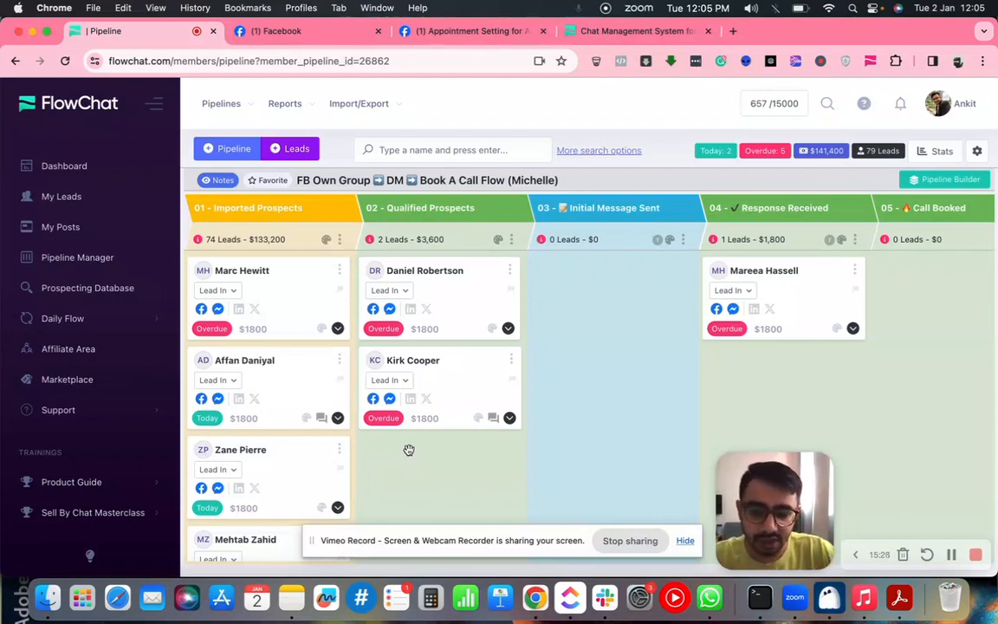
Set the follow-up date of both leads in Qualified Prospects to Today
{"action": "left_click", "coordinate": [383, 329]}
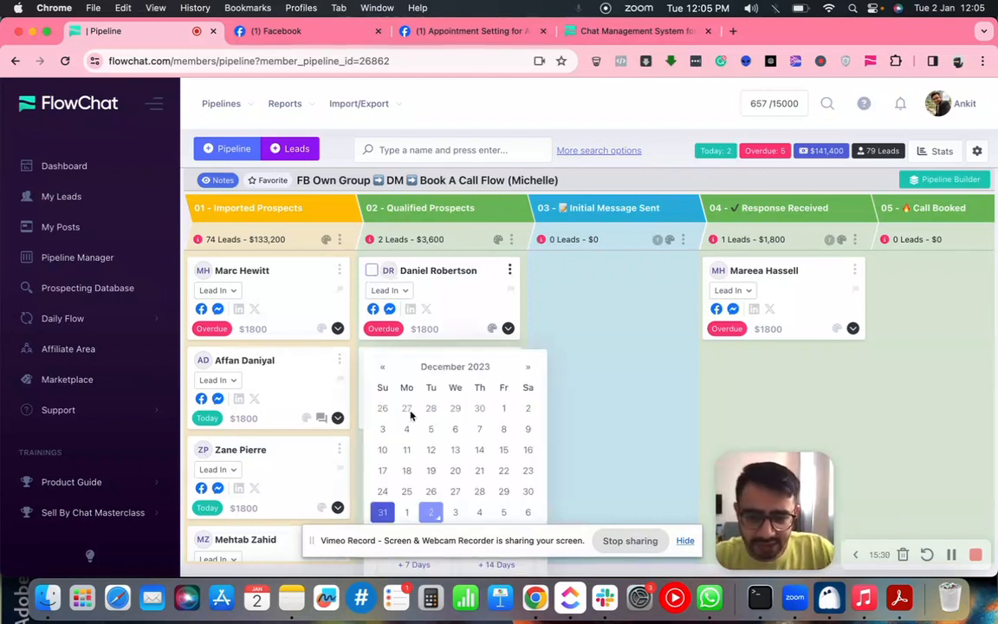
{"action": "scroll", "coordinate": [410, 416], "scroll_direction": "down", "scroll_amount": 1}
{"action": "scroll", "coordinate": [430, 486], "scroll_direction": "down", "scroll_amount": 2}
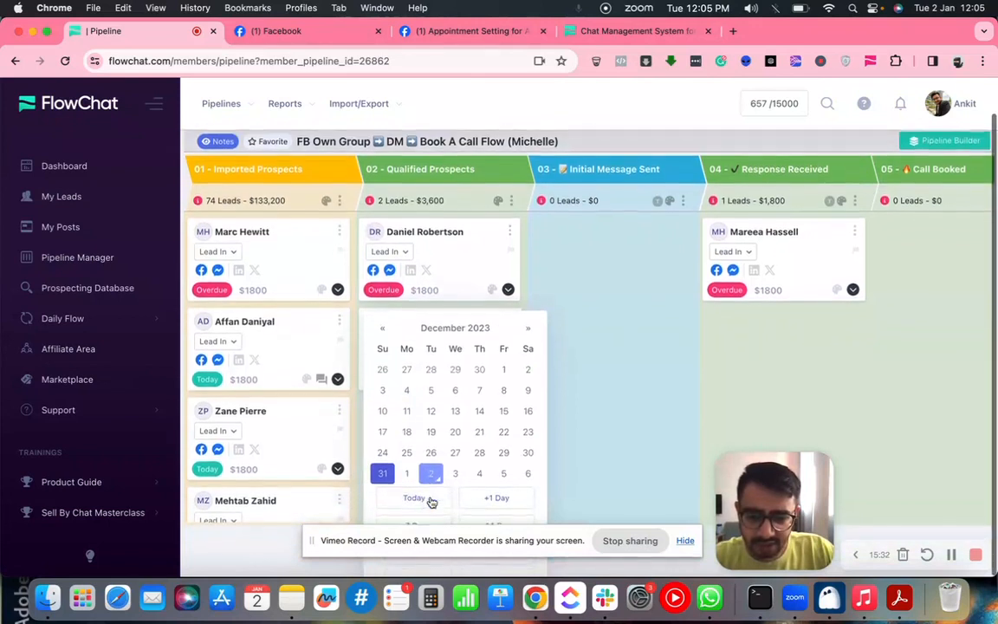
{"action": "left_click", "coordinate": [427, 498]}
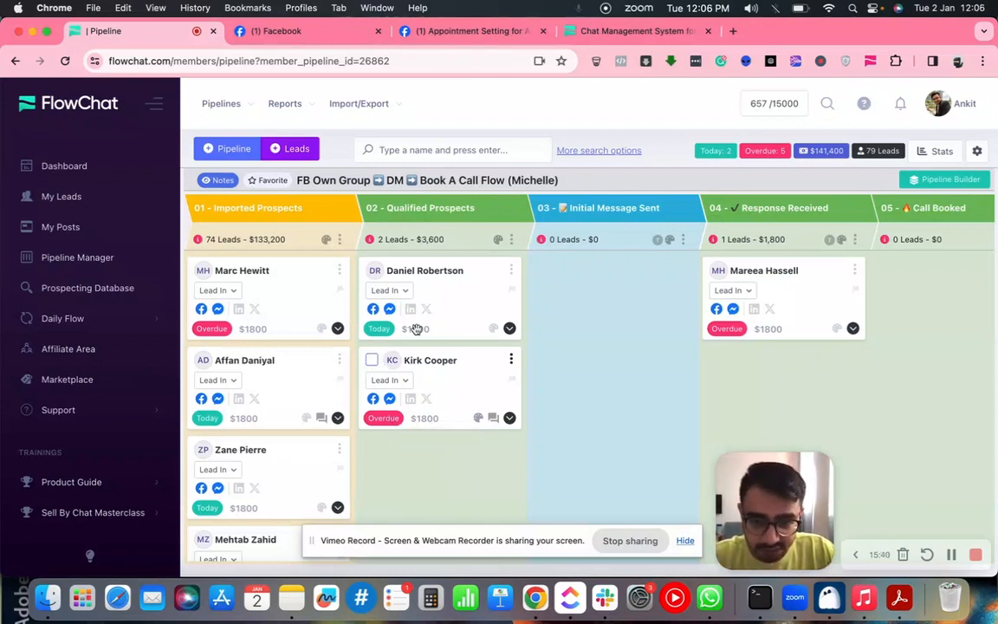
{"action": "left_click", "coordinate": [389, 420]}
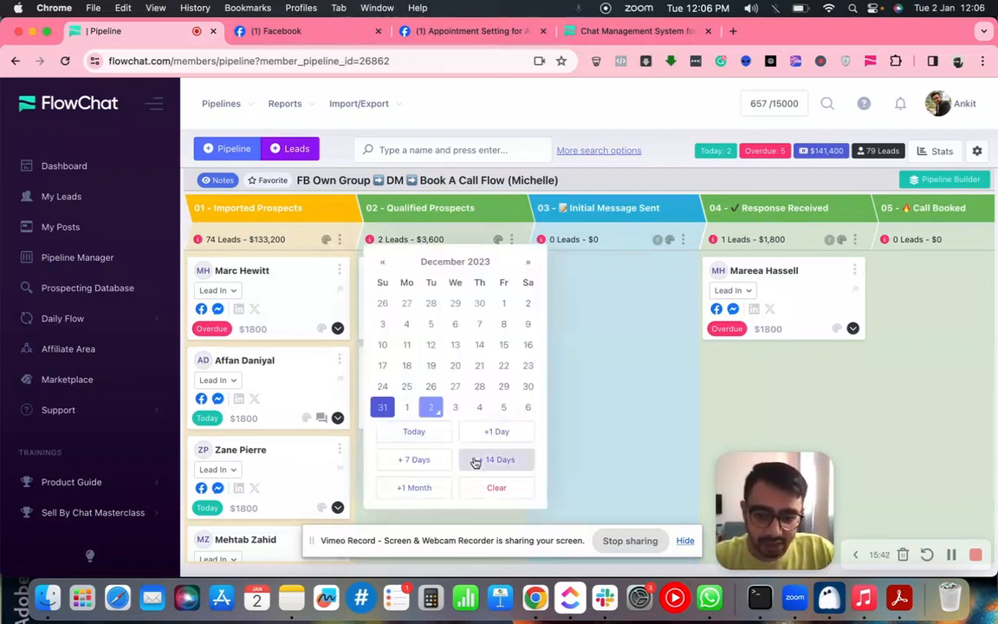
{"action": "left_click", "coordinate": [436, 431]}
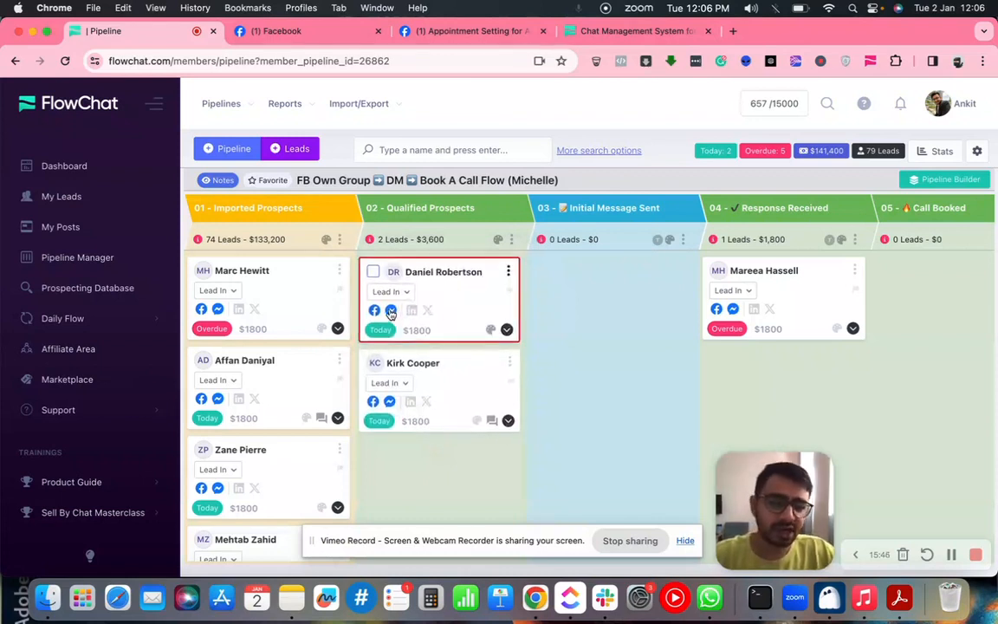
Open the Messenger chat of the first qualified lead and read through the earlier conversation
{"action": "left_click", "coordinate": [390, 310]}
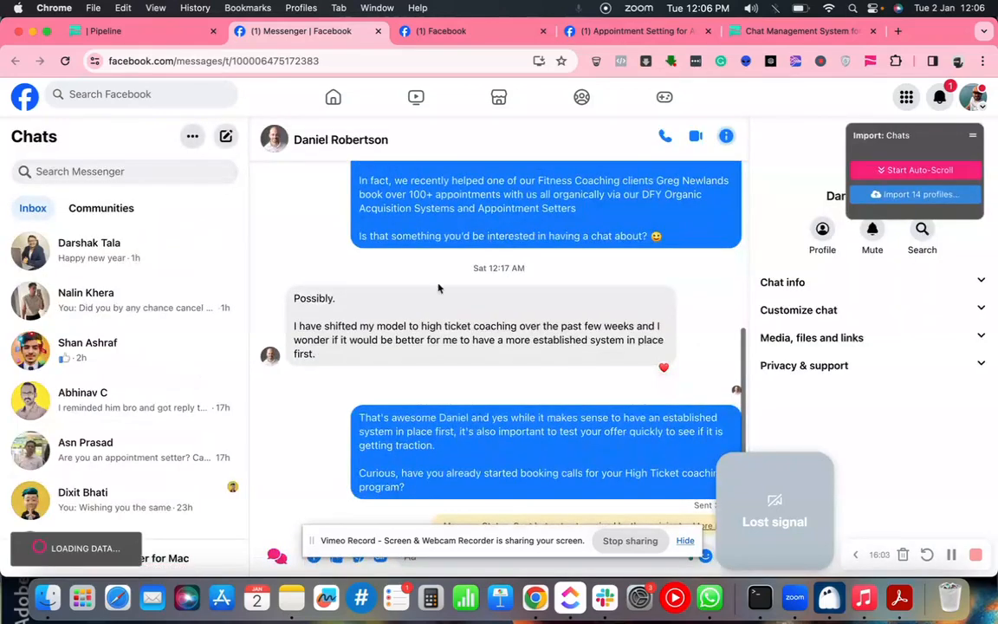
{"action": "scroll", "coordinate": [474, 376], "scroll_direction": "up", "scroll_amount": 3}
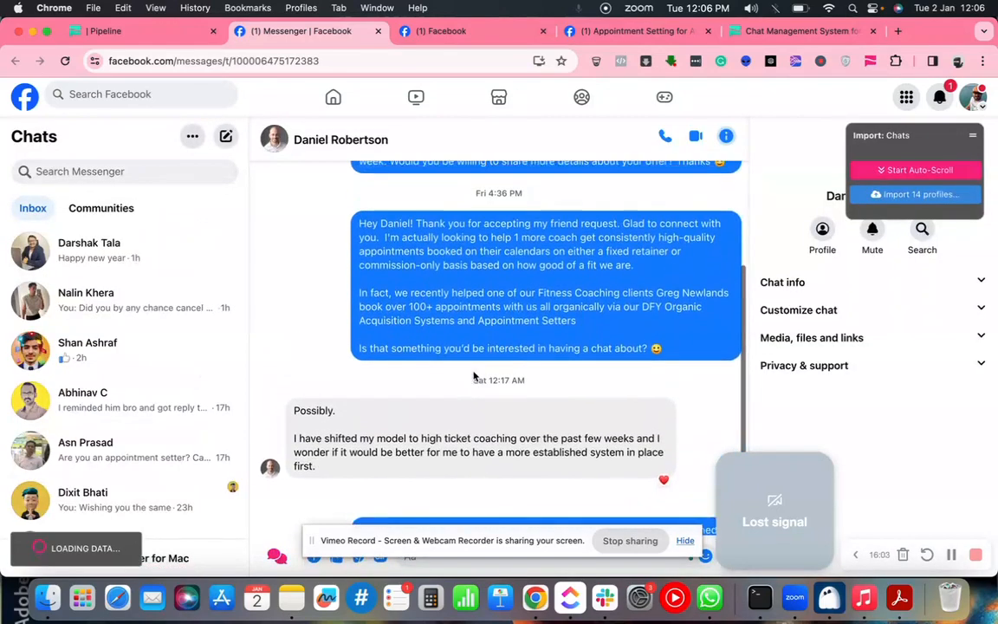
{"action": "scroll", "coordinate": [474, 374], "scroll_direction": "up", "scroll_amount": 3}
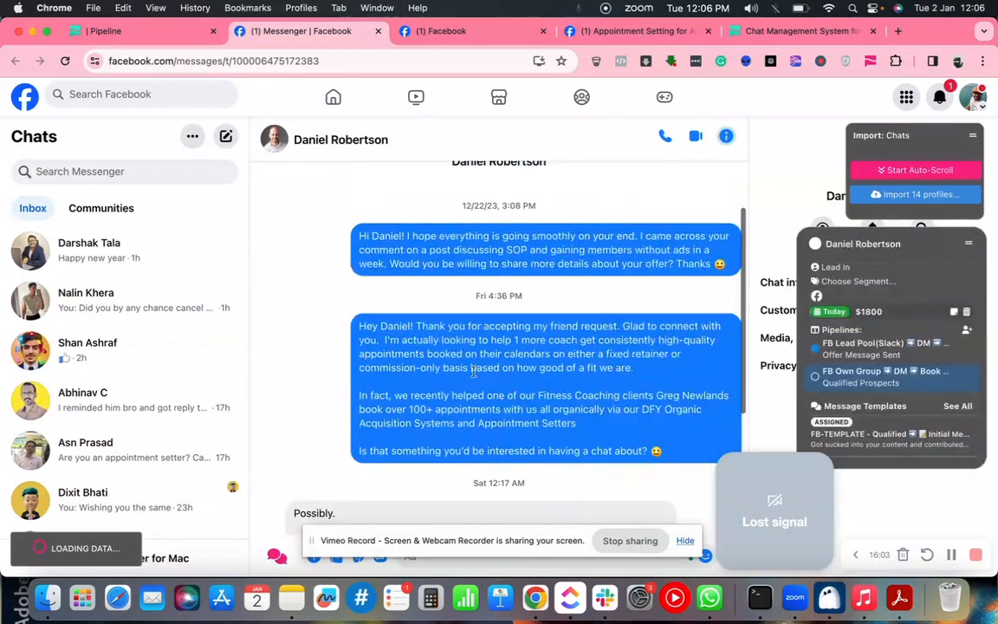
{"action": "scroll", "coordinate": [474, 370], "scroll_direction": "down", "scroll_amount": 3}
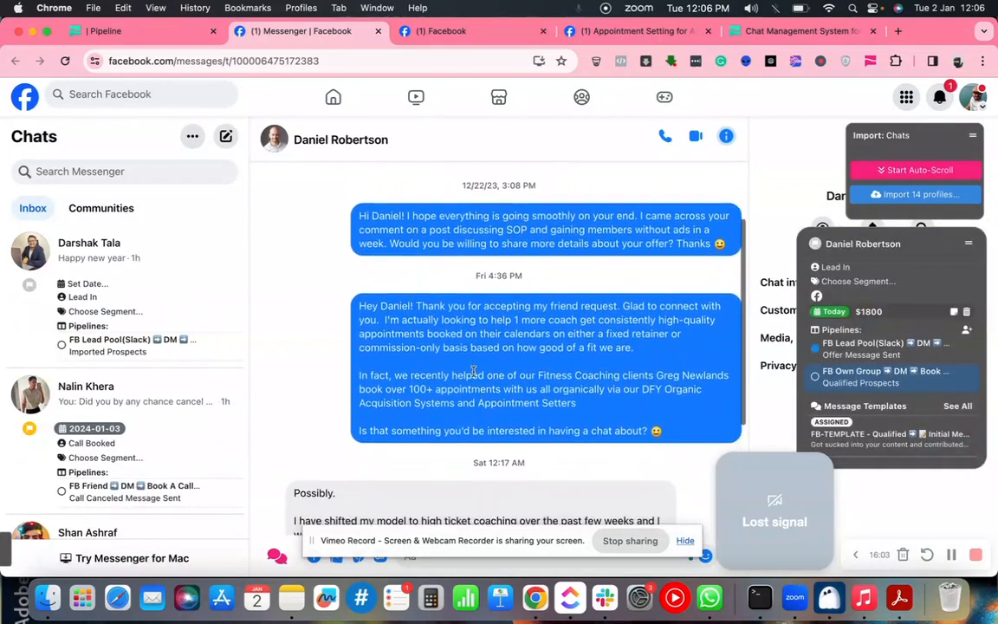
Return to the FlowChat pipeline board and look across its stages from Qualified Prospects through Initial Message Sent, Response Received, Call Booked and Lost
{"action": "left_click", "coordinate": [160, 32]}
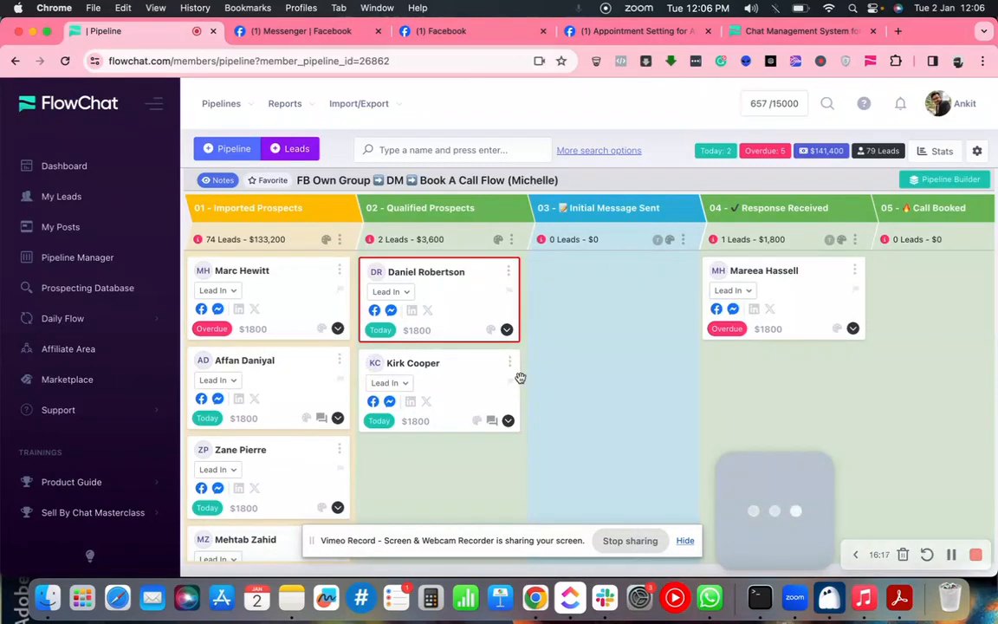
{"action": "scroll", "coordinate": [520, 377], "scroll_direction": "right", "scroll_amount": 3}
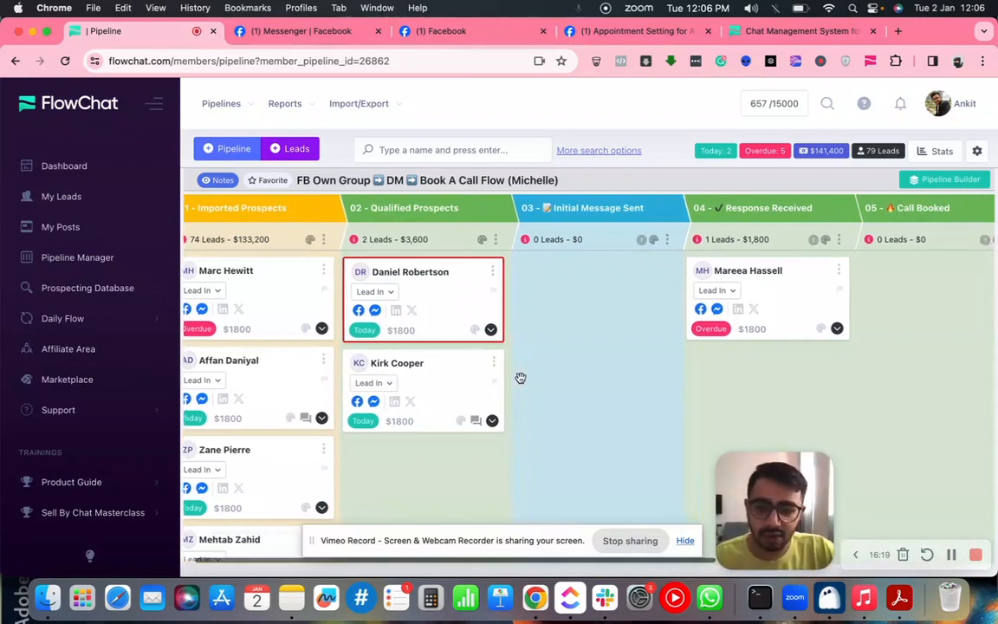
{"action": "scroll", "coordinate": [519, 378], "scroll_direction": "right", "scroll_amount": 3}
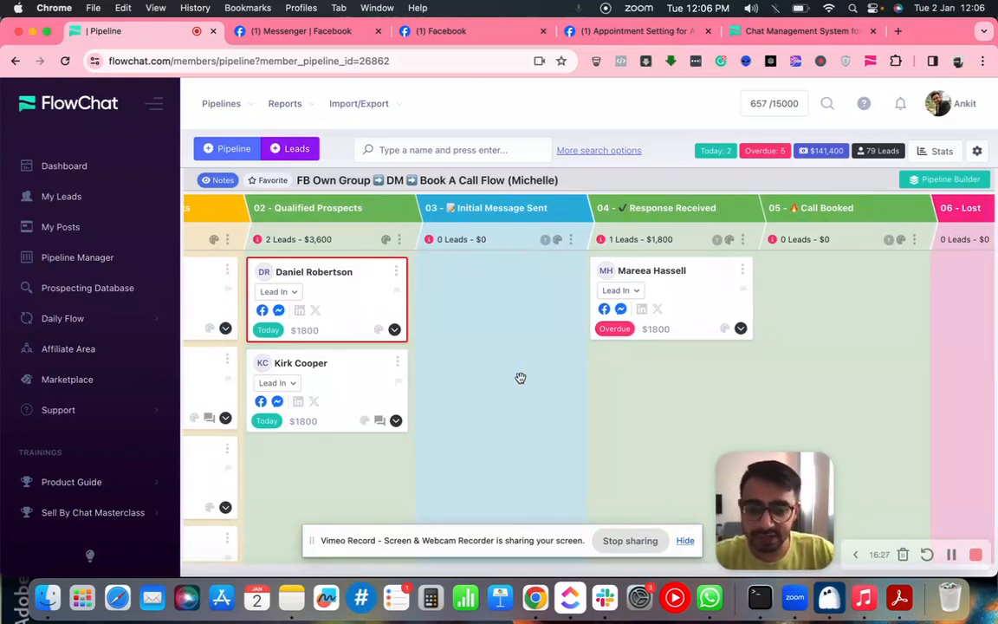
{"action": "scroll", "coordinate": [520, 378], "scroll_direction": "right", "scroll_amount": 1}
{"action": "scroll", "coordinate": [520, 378], "scroll_direction": "left", "scroll_amount": 1}
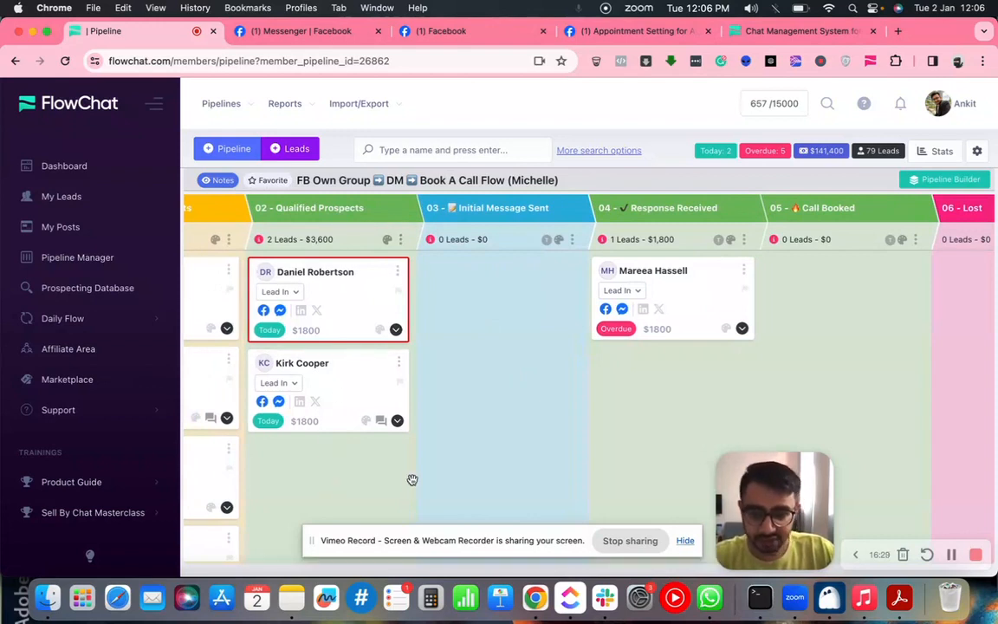
{"action": "scroll", "coordinate": [412, 480], "scroll_direction": "right", "scroll_amount": 3}
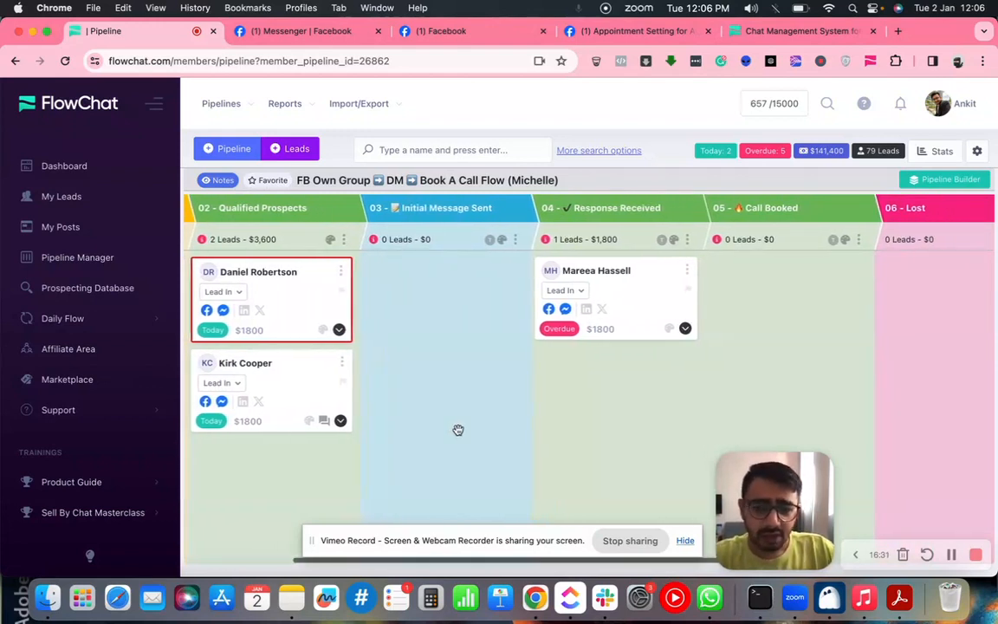
{"action": "scroll", "coordinate": [457, 430], "scroll_direction": "right", "scroll_amount": 5}
{"action": "scroll", "coordinate": [457, 430], "scroll_direction": "left", "scroll_amount": 8}
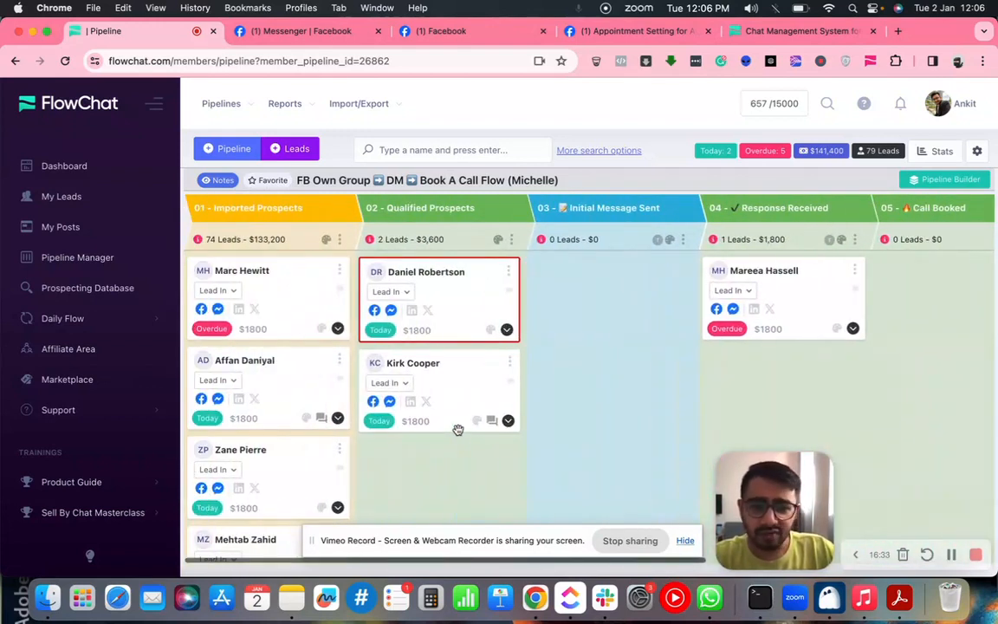
{"action": "scroll", "coordinate": [456, 433], "scroll_direction": "right", "scroll_amount": 5}
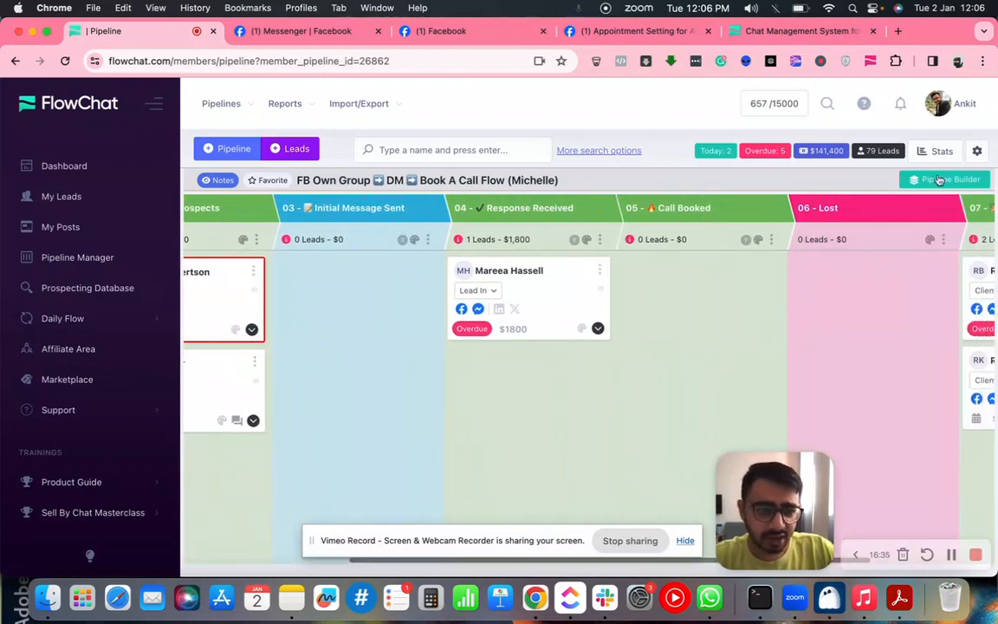
Open the Pipeline Builder for the own-group pipeline and look through its stages and message templates down to 05 - Call Booked
{"action": "left_click", "coordinate": [938, 184]}
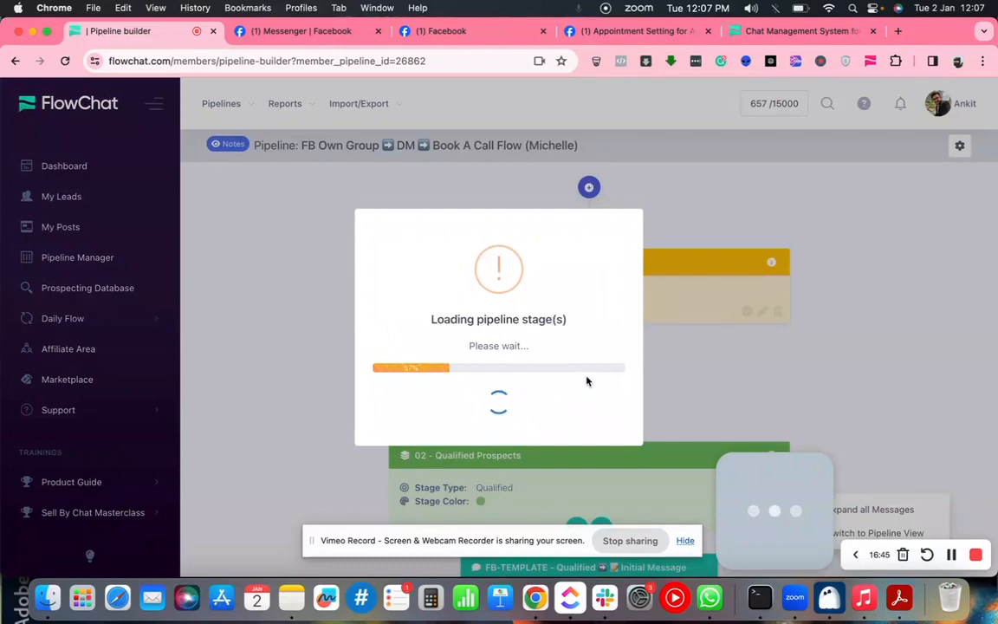
{"action": "scroll", "coordinate": [586, 381], "scroll_direction": "down", "scroll_amount": 3}
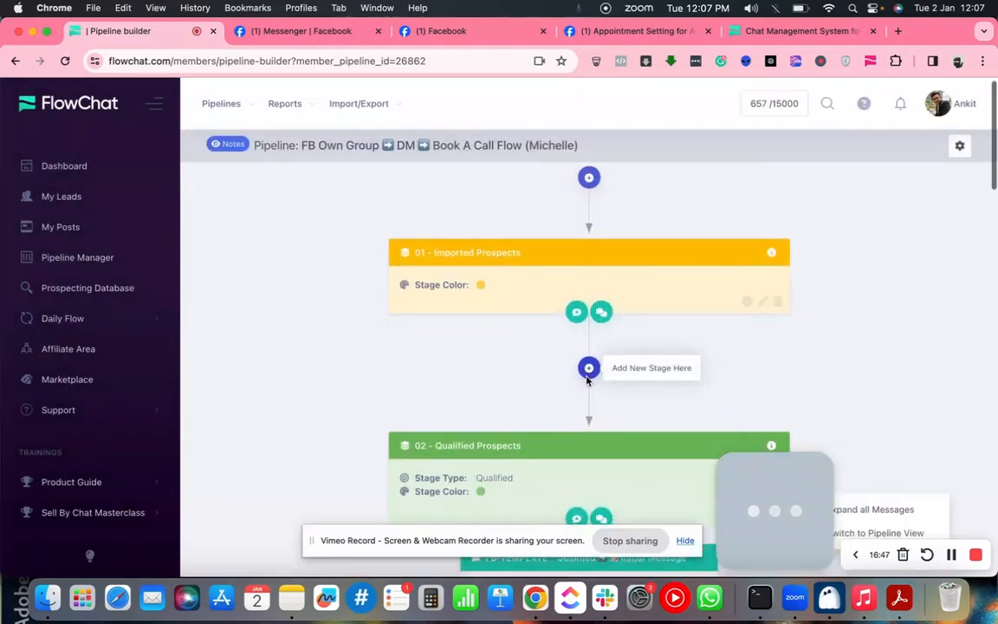
{"action": "scroll", "coordinate": [587, 382], "scroll_direction": "down", "scroll_amount": 1}
{"action": "scroll", "coordinate": [586, 381], "scroll_direction": "up", "scroll_amount": 2}
{"action": "scroll", "coordinate": [587, 381], "scroll_direction": "down", "scroll_amount": 9}
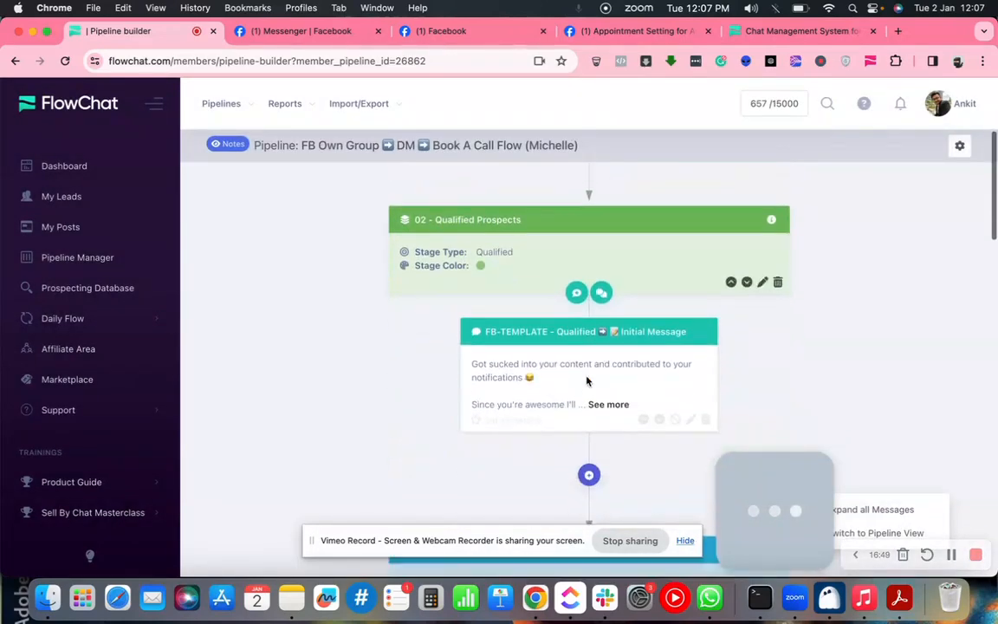
{"action": "scroll", "coordinate": [587, 382], "scroll_direction": "down", "scroll_amount": 5}
{"action": "scroll", "coordinate": [586, 380], "scroll_direction": "down", "scroll_amount": 10}
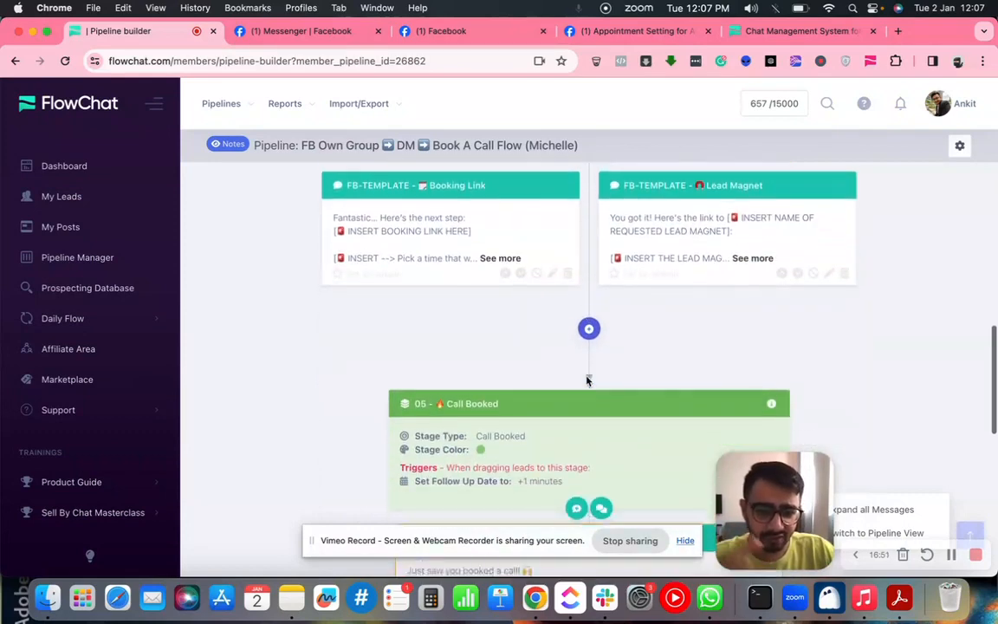
{"action": "scroll", "coordinate": [587, 380], "scroll_direction": "down", "scroll_amount": 2}
{"action": "scroll", "coordinate": [586, 380], "scroll_direction": "up", "scroll_amount": 15}
{"action": "scroll", "coordinate": [586, 381], "scroll_direction": "up", "scroll_amount": 5}
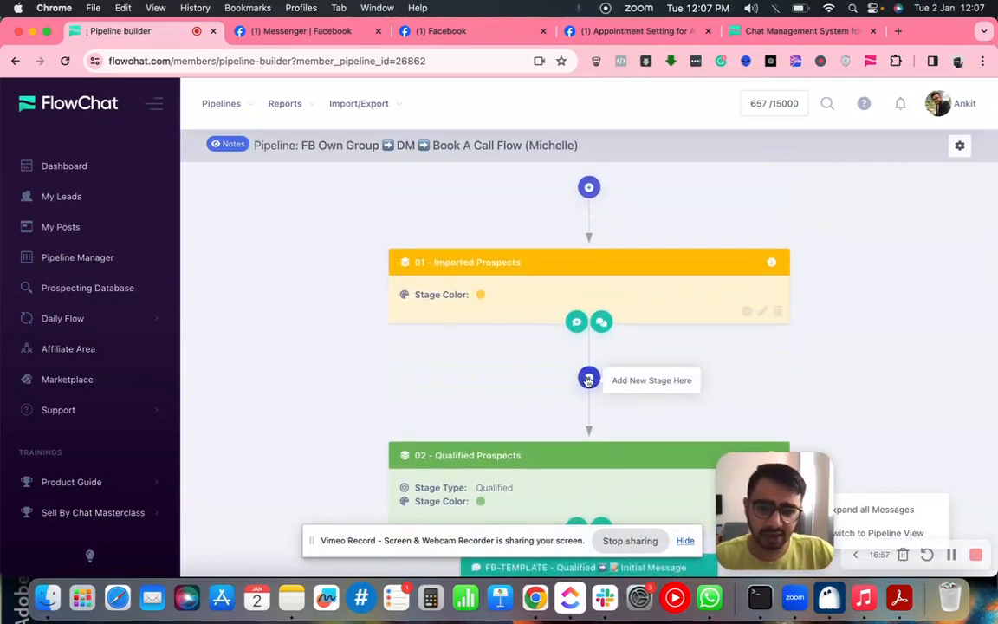
Expand the FB-TEMPLATE Initial Message under 02 - Qualified Prospects to read its full text, and open that template for editing
{"action": "scroll", "coordinate": [587, 381], "scroll_direction": "down", "scroll_amount": 3}
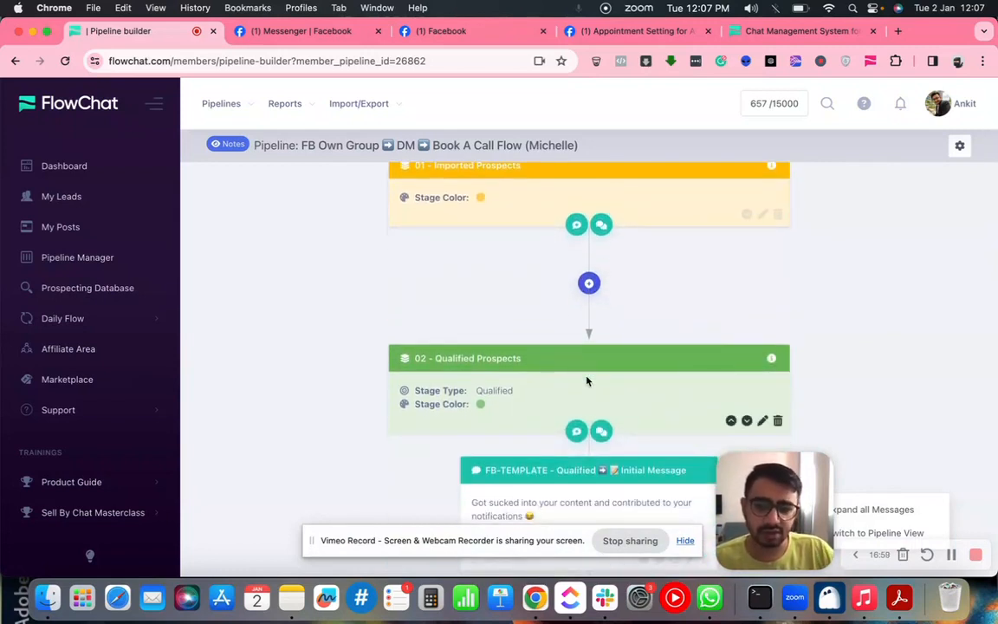
{"action": "scroll", "coordinate": [586, 380], "scroll_direction": "down", "scroll_amount": 5}
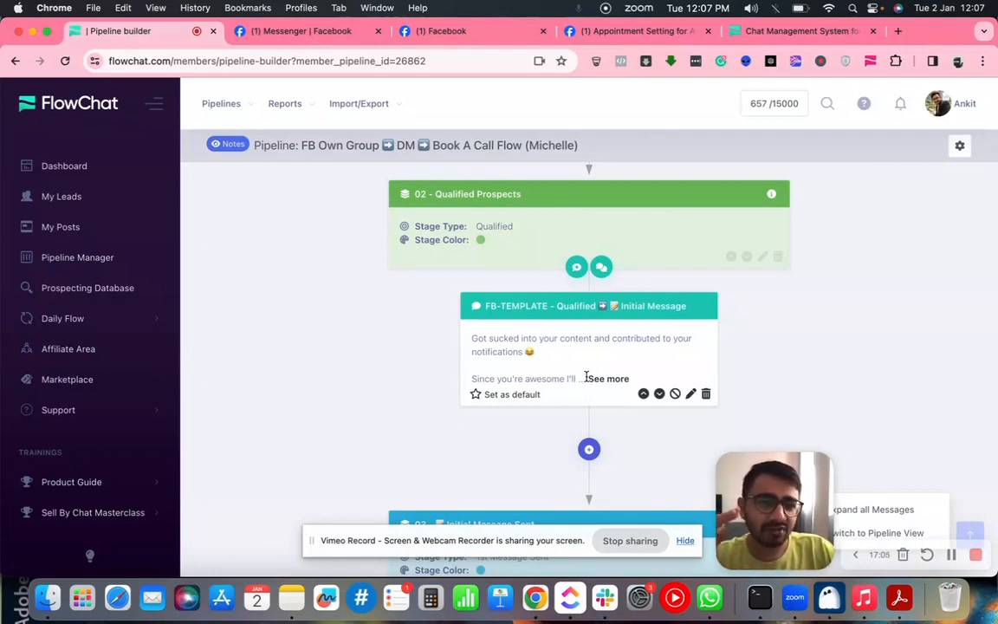
{"action": "scroll", "coordinate": [586, 378], "scroll_direction": "up", "scroll_amount": 1}
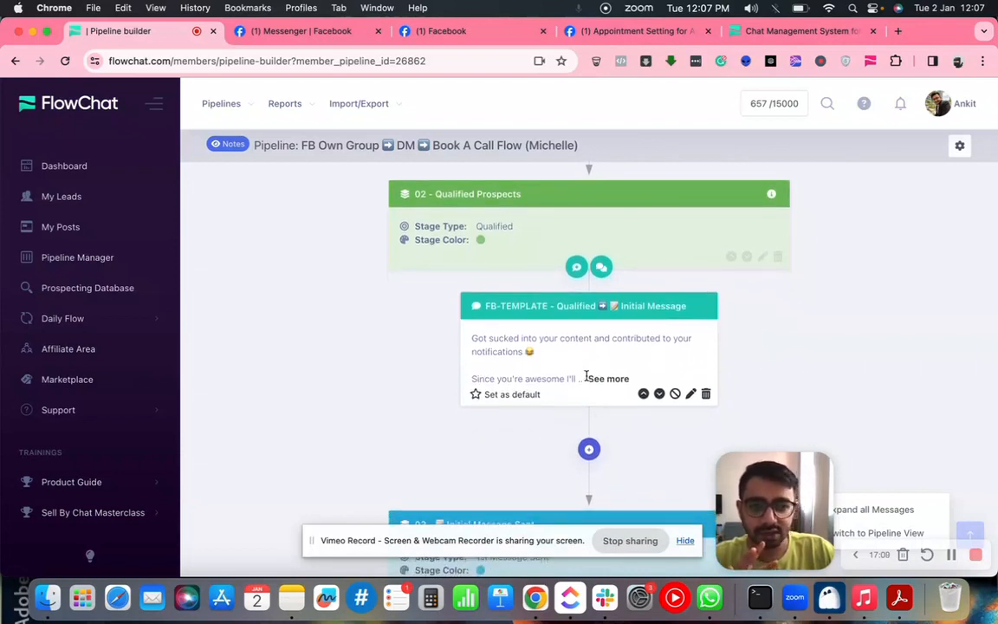
{"action": "scroll", "coordinate": [586, 377], "scroll_direction": "down", "scroll_amount": 1}
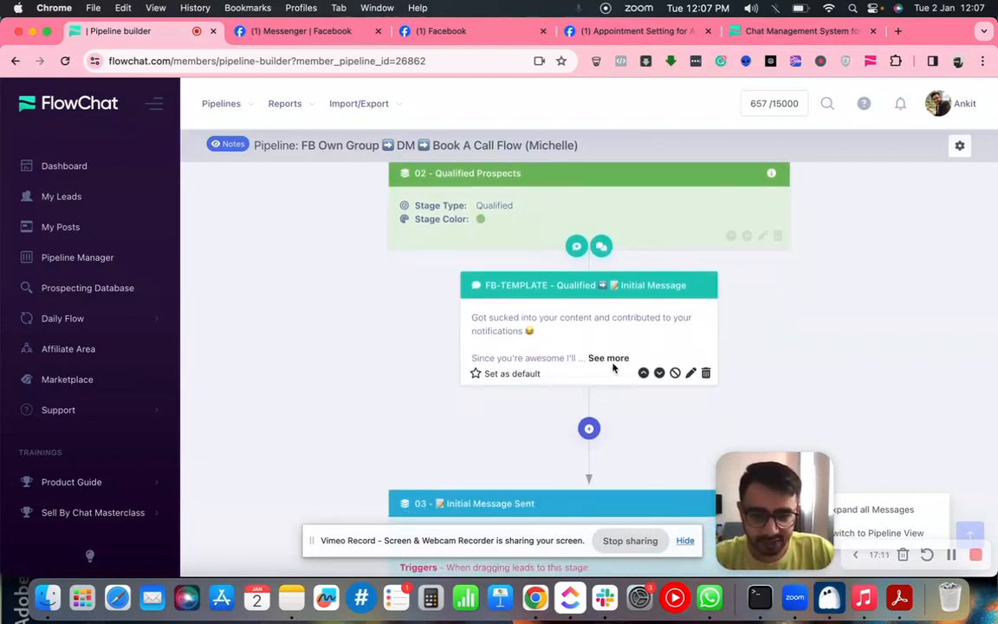
{"action": "left_click", "coordinate": [609, 358]}
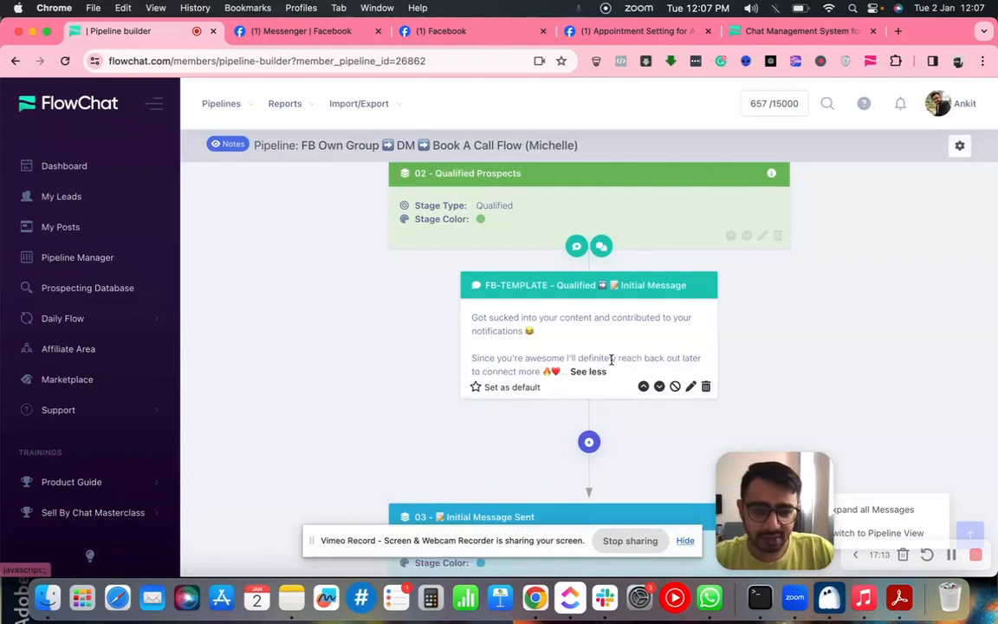
{"action": "scroll", "coordinate": [612, 364], "scroll_direction": "up", "scroll_amount": 3}
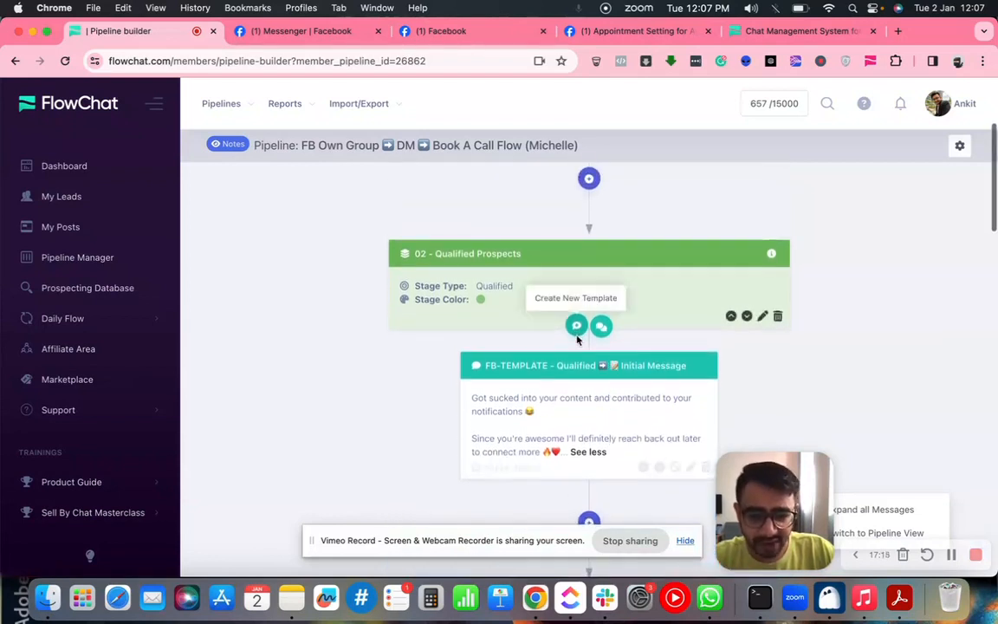
{"action": "scroll", "coordinate": [579, 323], "scroll_direction": "down", "scroll_amount": 3}
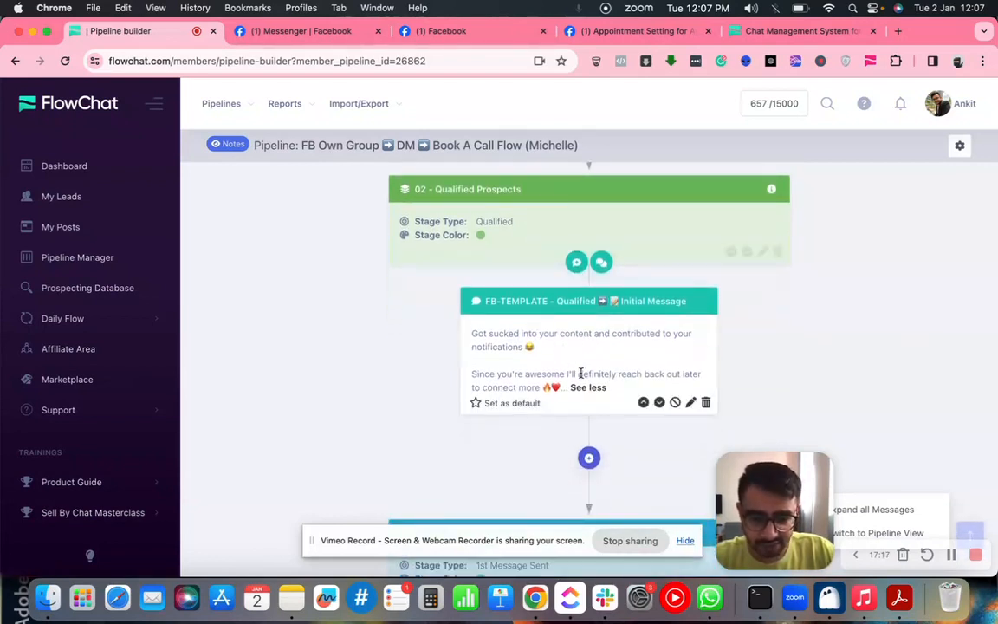
{"action": "left_click", "coordinate": [691, 403]}
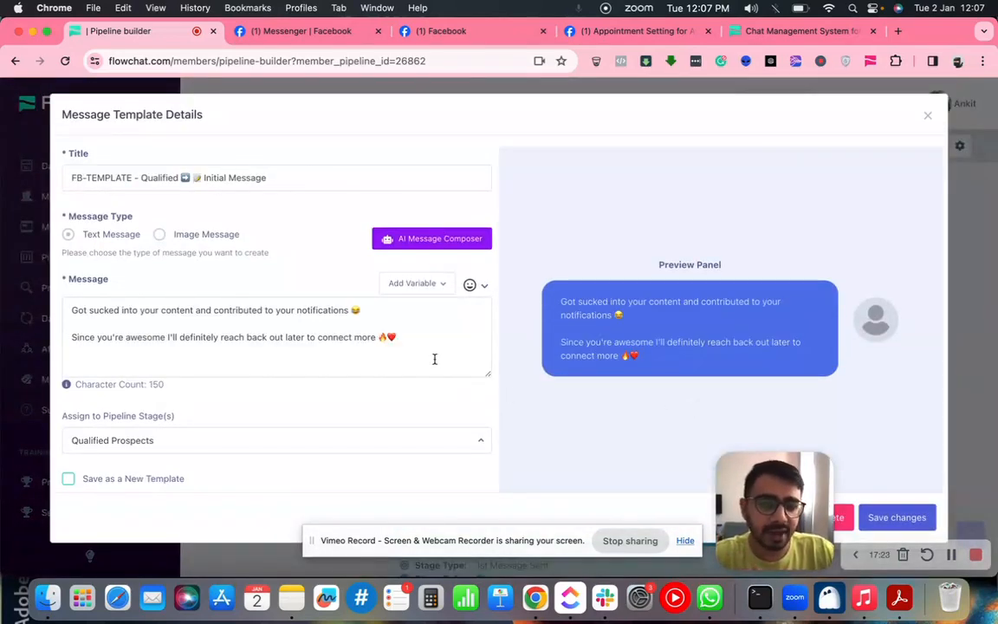
{"action": "left_click", "coordinate": [408, 339]}
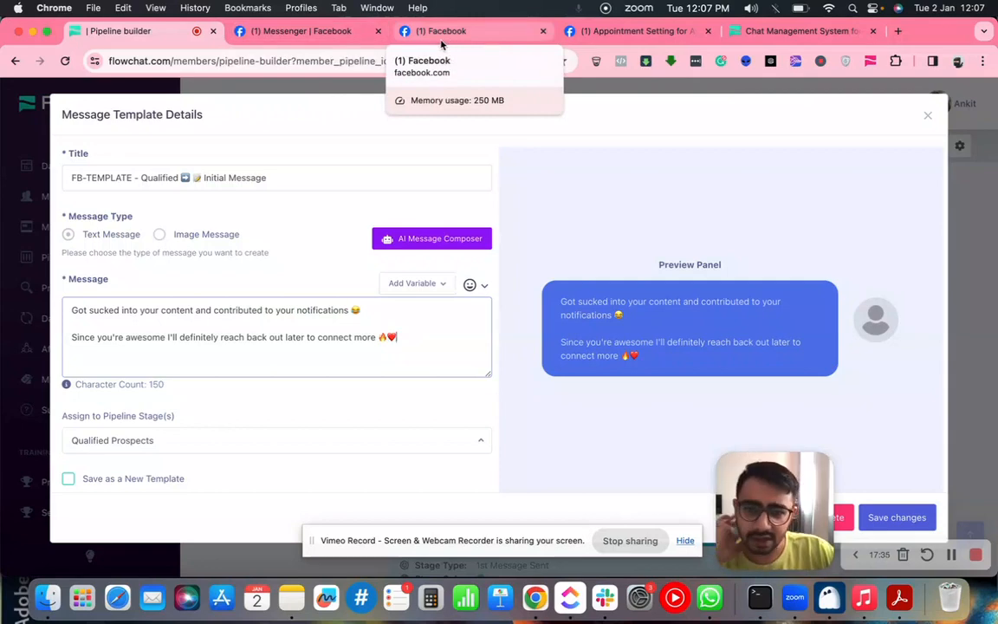
Switch to Messenger, open an earlier group member's chat and copy the first outgoing message about accepting the invitation to the private group
{"action": "left_click", "coordinate": [284, 33]}
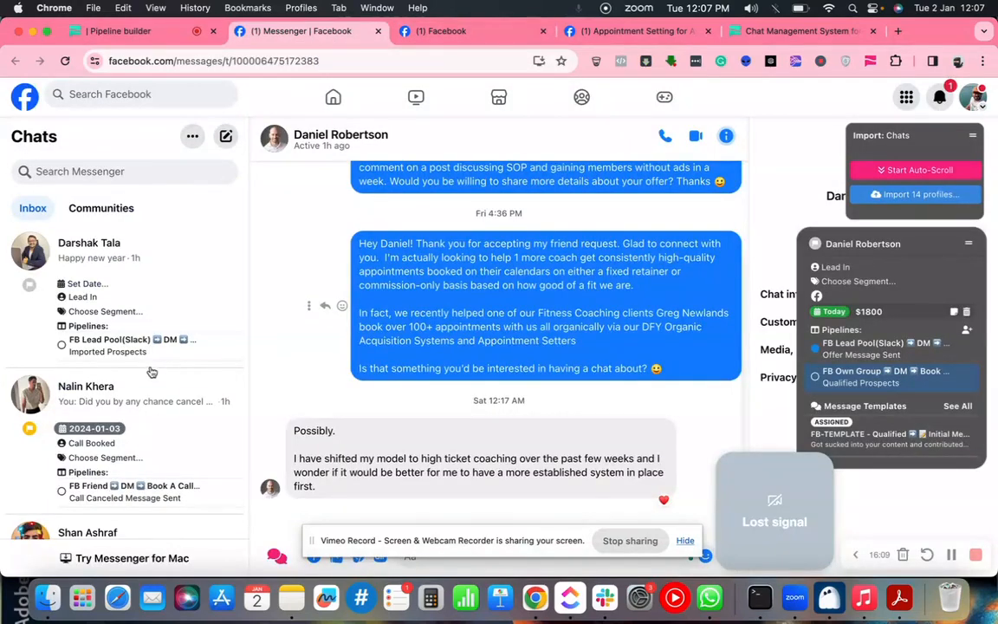
{"action": "scroll", "coordinate": [152, 375], "scroll_direction": "down", "scroll_amount": 3}
{"action": "scroll", "coordinate": [151, 383], "scroll_direction": "down", "scroll_amount": 3}
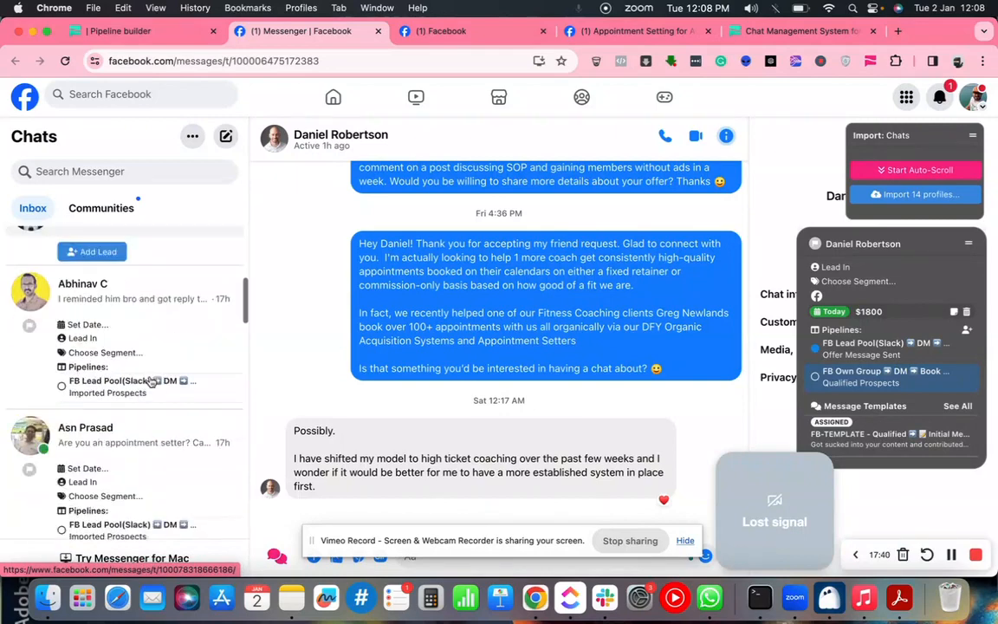
{"action": "scroll", "coordinate": [151, 382], "scroll_direction": "down", "scroll_amount": 6}
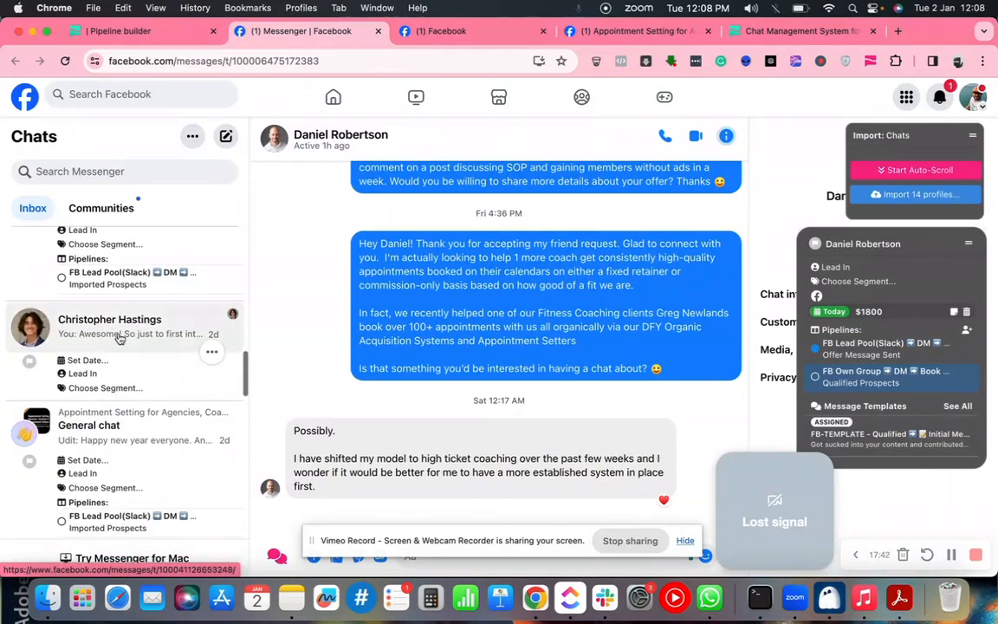
{"action": "left_click", "coordinate": [121, 338]}
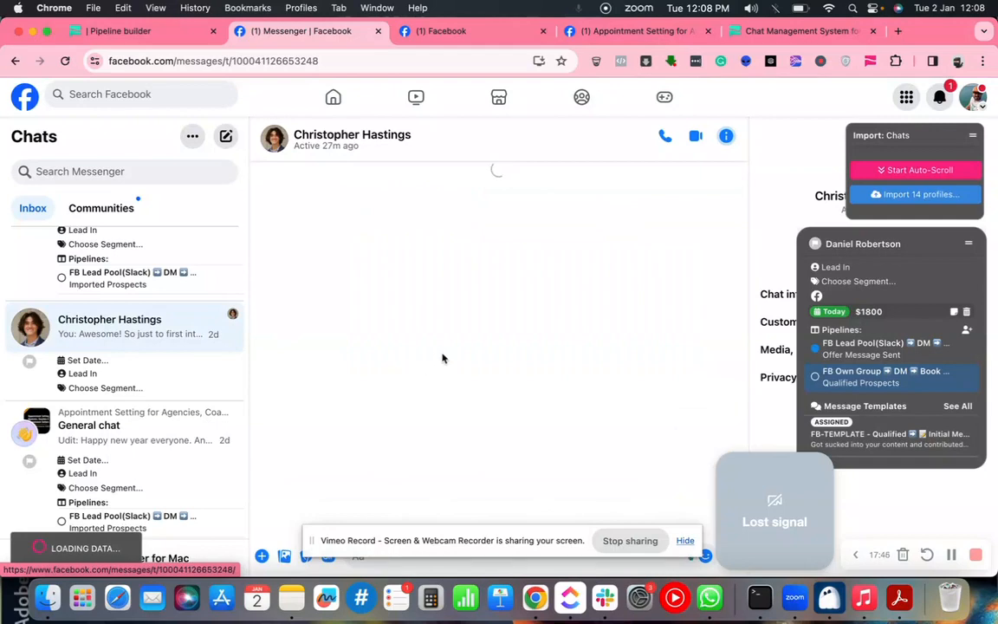
{"action": "scroll", "coordinate": [468, 351], "scroll_direction": "up", "scroll_amount": 15}
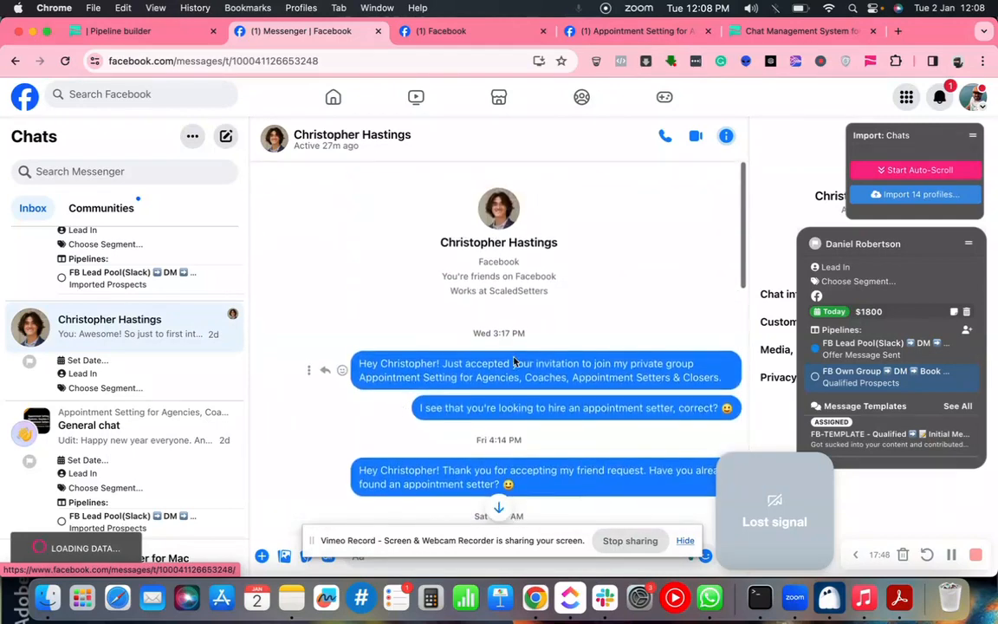
{"action": "scroll", "coordinate": [514, 381], "scroll_direction": "down", "scroll_amount": 3}
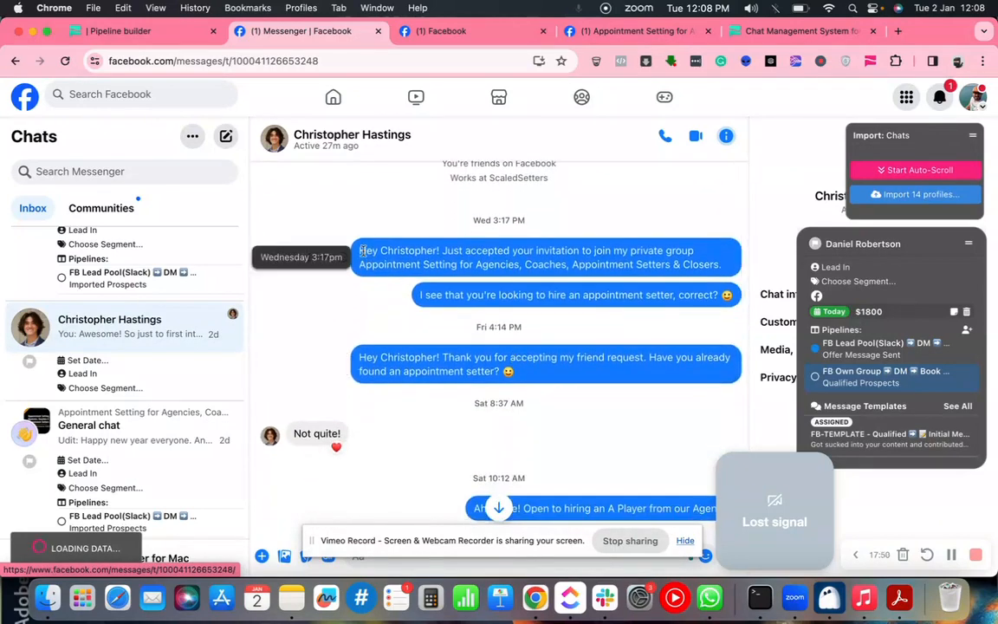
{"action": "left_click_drag", "start_coordinate": [361, 250], "coordinate": [724, 269]}
{"action": "key", "text": "super+c"}
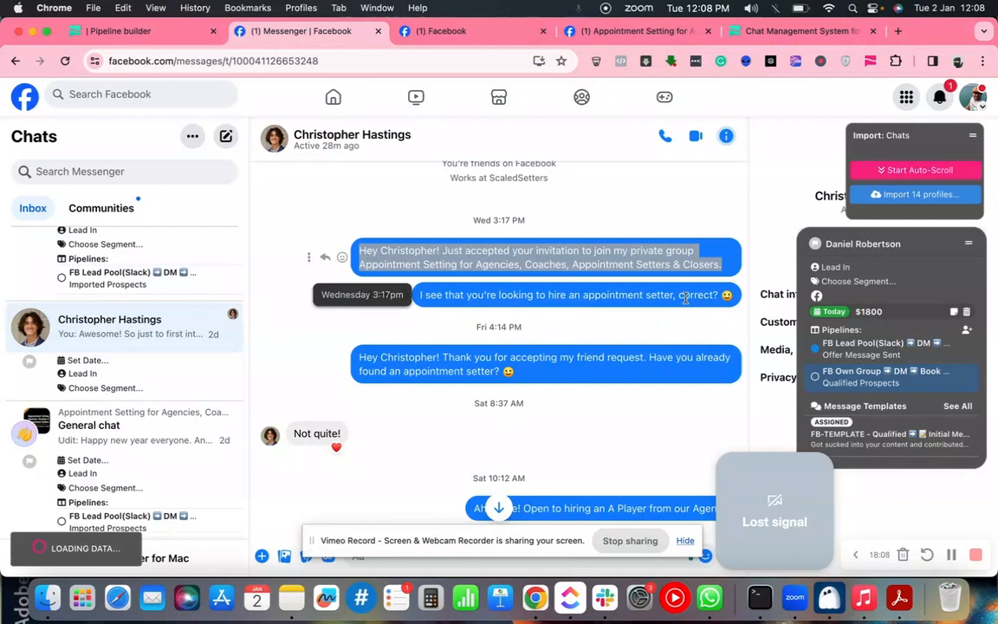
Return to the FlowChat template and replace its message wording with the copied private-group message, keeping the closing fire and heart emojis
{"action": "left_click", "coordinate": [173, 31]}
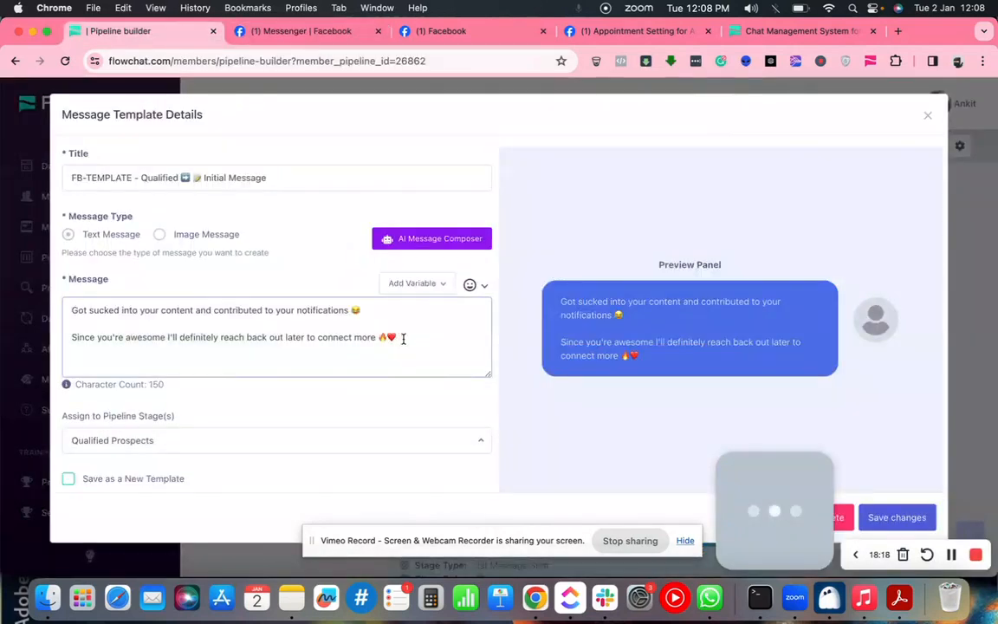
{"action": "key", "text": "super+a"}
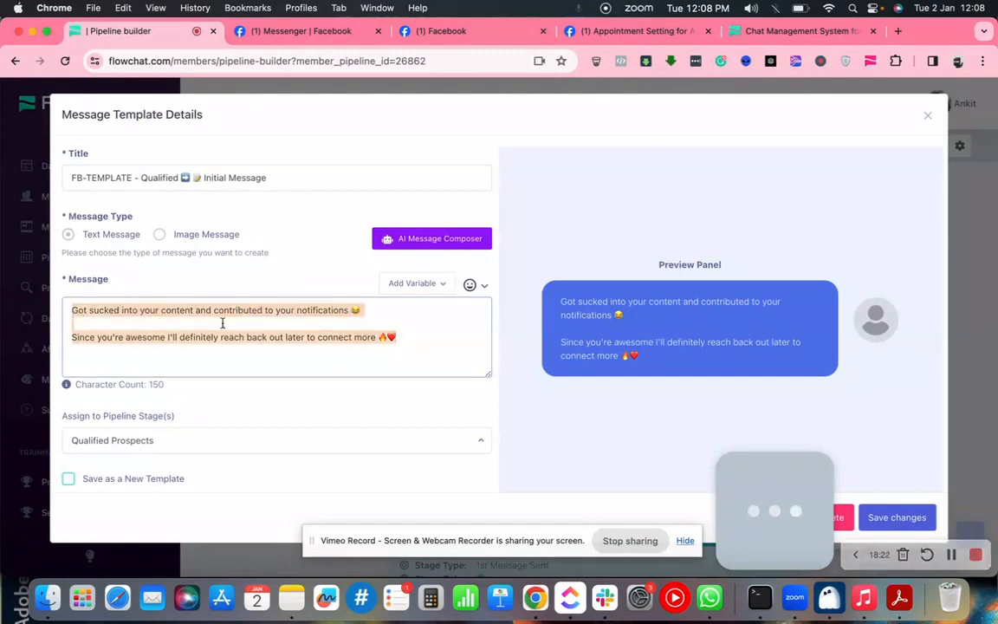
{"action": "left_click", "coordinate": [360, 339]}
{"action": "double_click", "coordinate": [356, 333]}
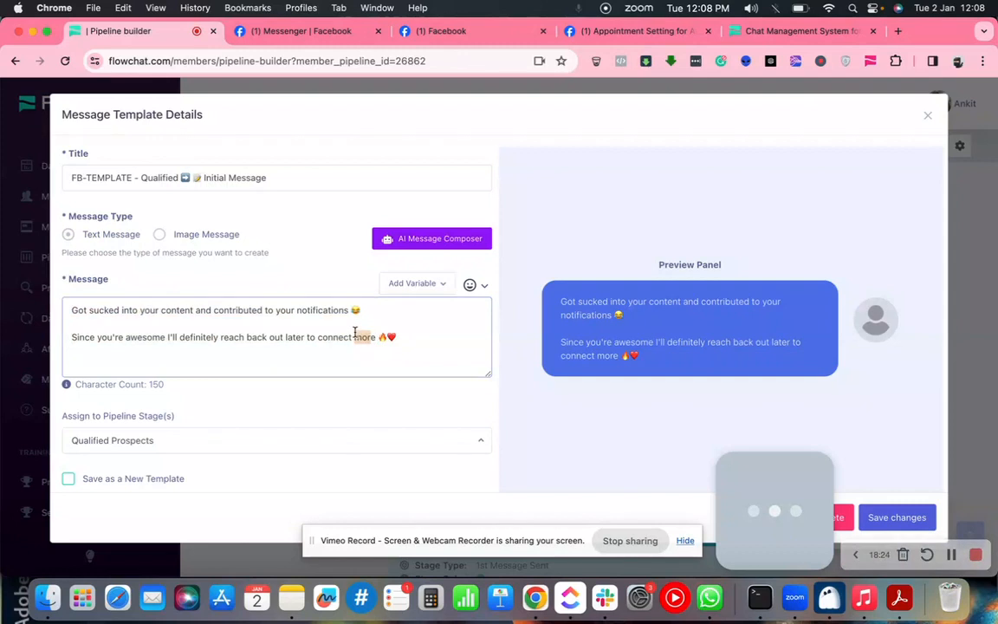
{"action": "left_click", "coordinate": [375, 337]}
{"action": "left_click", "coordinate": [67, 311], "text": "shift"}
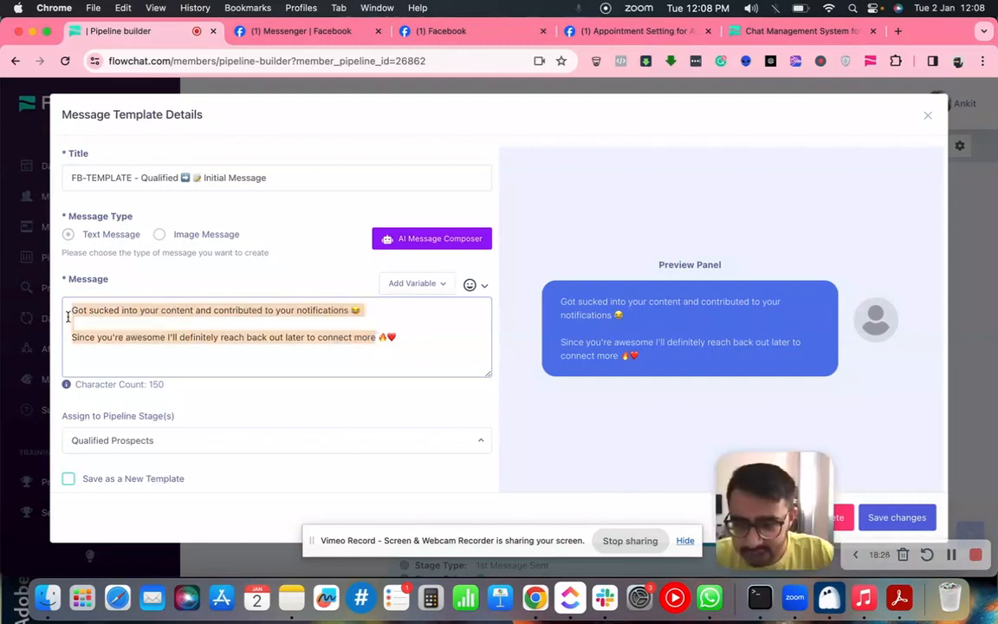
{"action": "key", "text": "BackSpace"}
{"action": "key", "text": "super+v"}
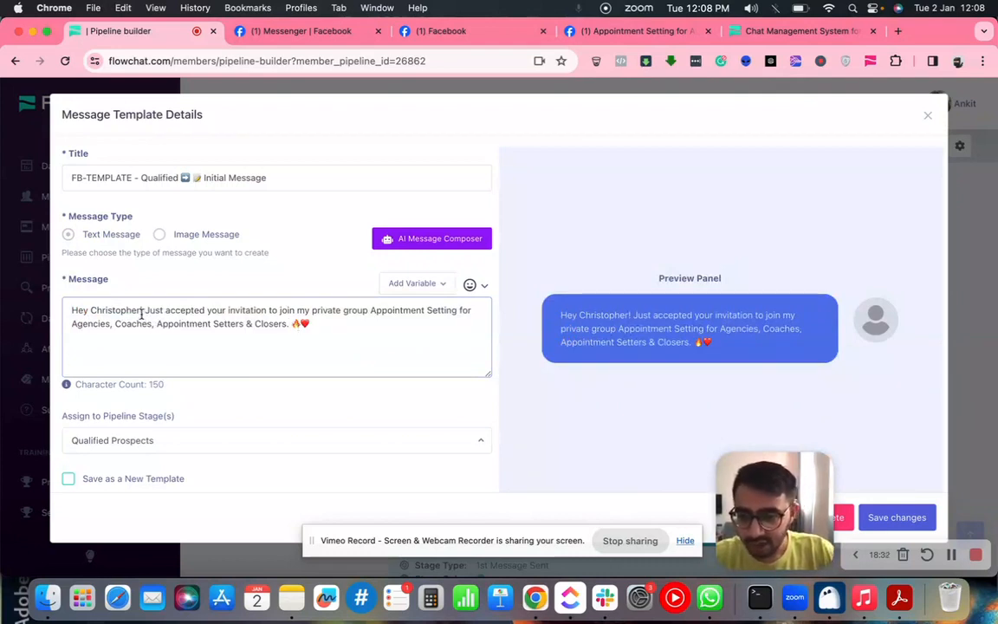
Replace the contact's name in the message greeting with the First Name variable from Lead Values
{"action": "left_click_drag", "start_coordinate": [142, 311], "coordinate": [94, 314]}
{"action": "key", "text": "BackSpace"}
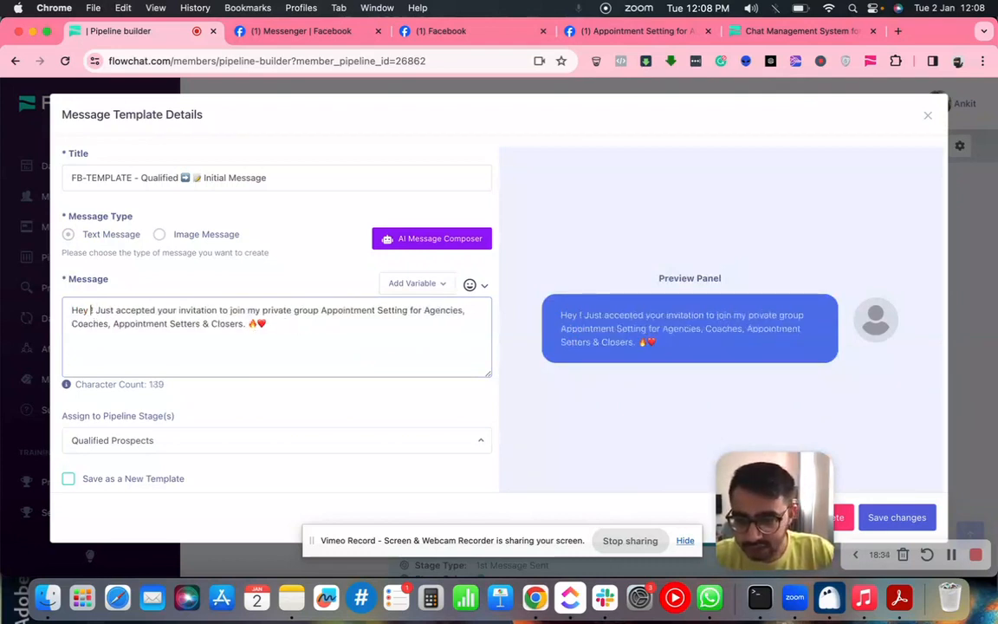
{"action": "left_click", "coordinate": [437, 288]}
{"action": "left_click", "coordinate": [102, 339]}
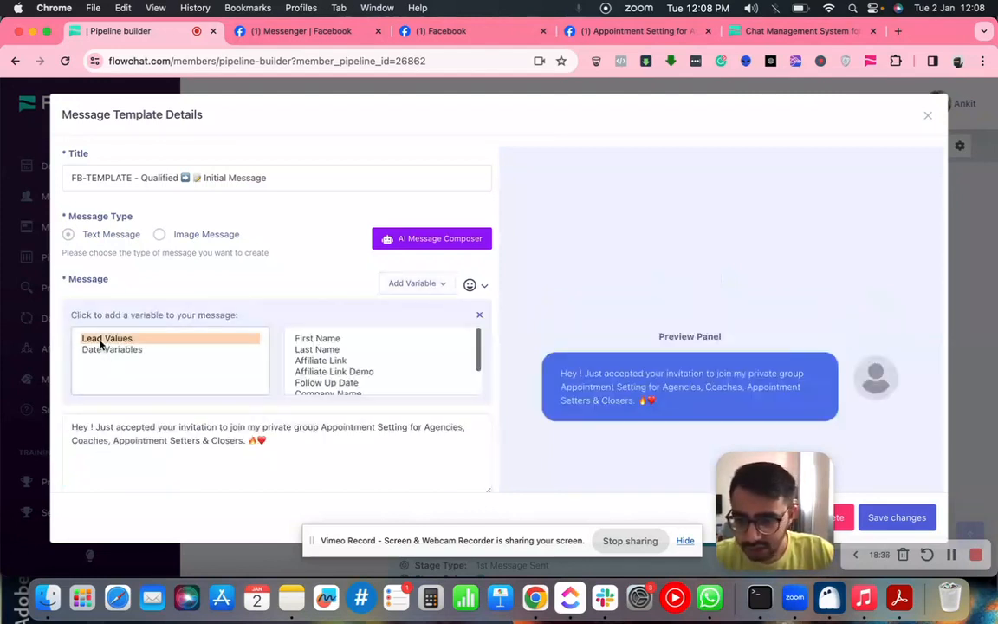
{"action": "left_click", "coordinate": [317, 343]}
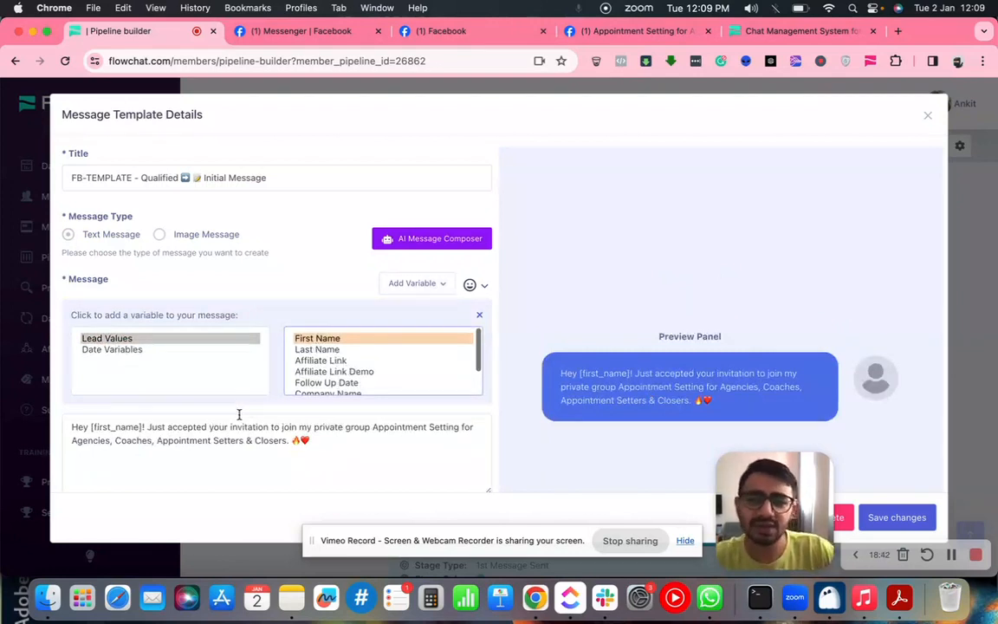
{"action": "scroll", "coordinate": [239, 415], "scroll_direction": "down", "scroll_amount": 1}
{"action": "scroll", "coordinate": [239, 415], "scroll_direction": "down", "scroll_amount": 1}
{"action": "scroll", "coordinate": [239, 415], "scroll_direction": "up", "scroll_amount": 2}
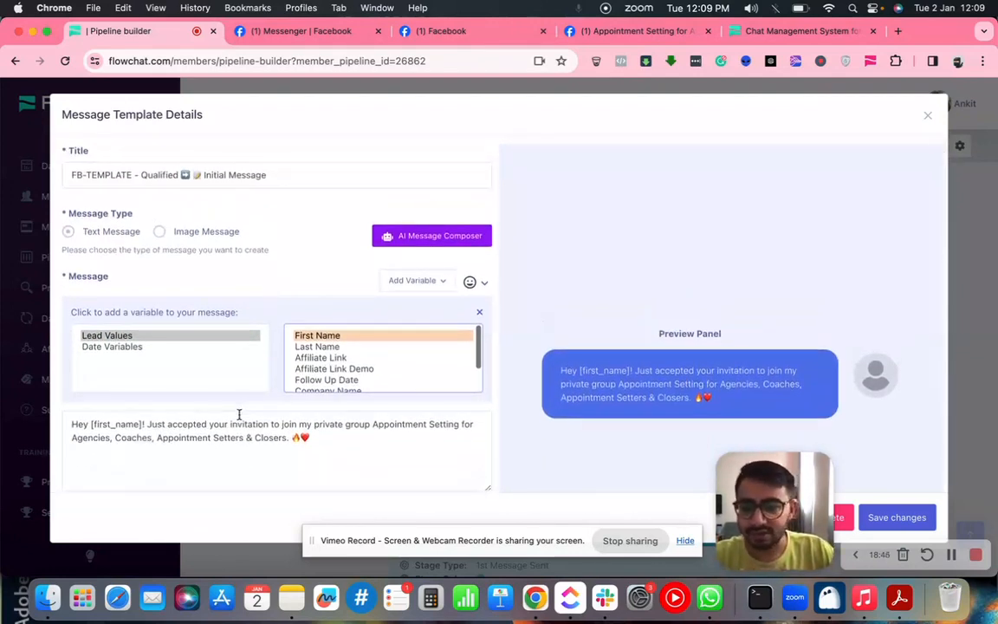
{"action": "scroll", "coordinate": [239, 415], "scroll_direction": "down", "scroll_amount": 1}
{"action": "scroll", "coordinate": [239, 415], "scroll_direction": "up", "scroll_amount": 1}
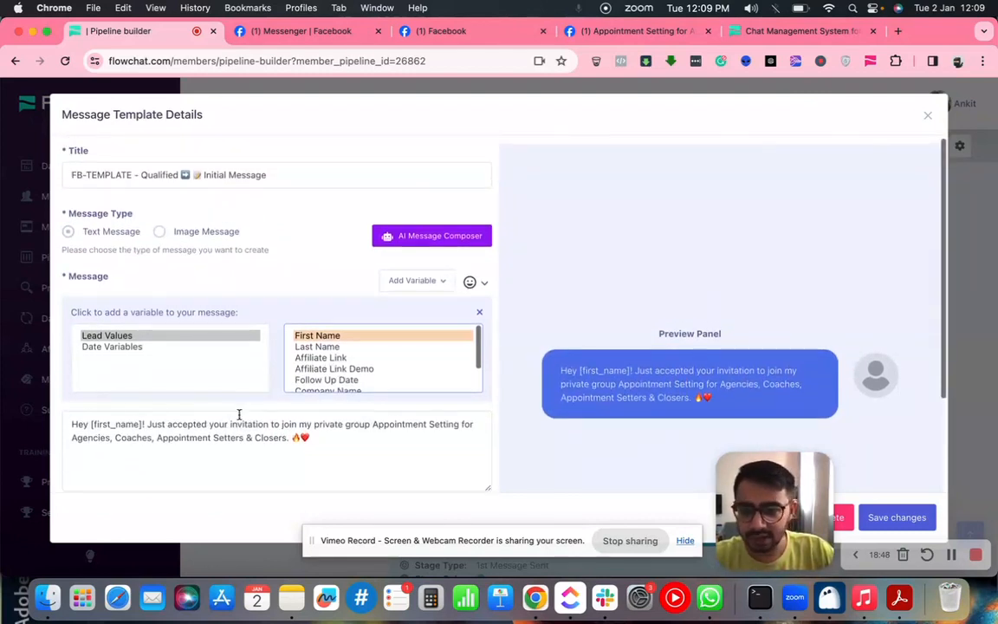
{"action": "scroll", "coordinate": [239, 415], "scroll_direction": "down", "scroll_amount": 1}
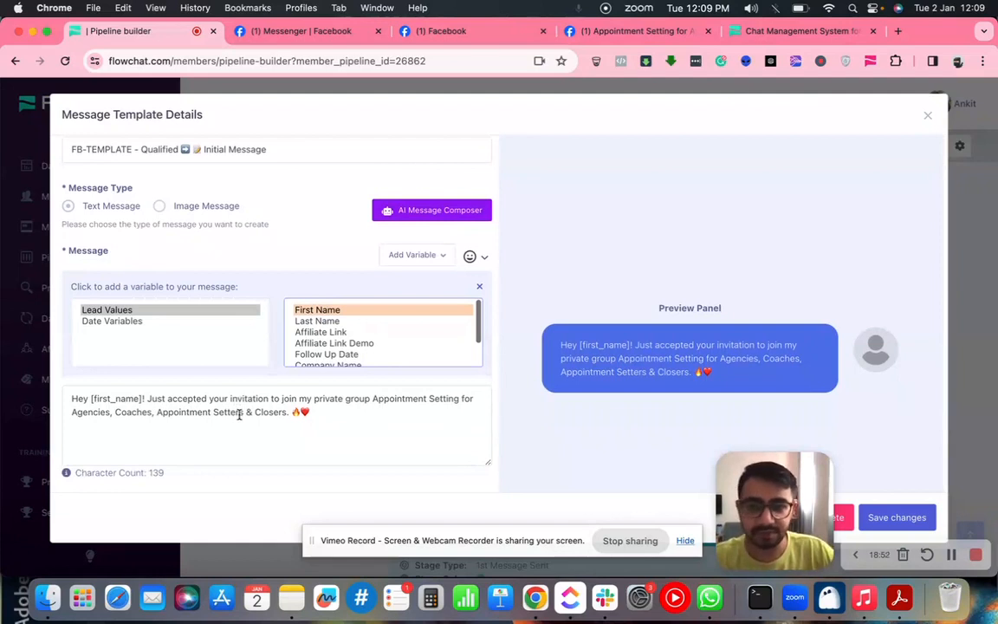
{"action": "scroll", "coordinate": [256, 437], "scroll_direction": "up", "scroll_amount": 1}
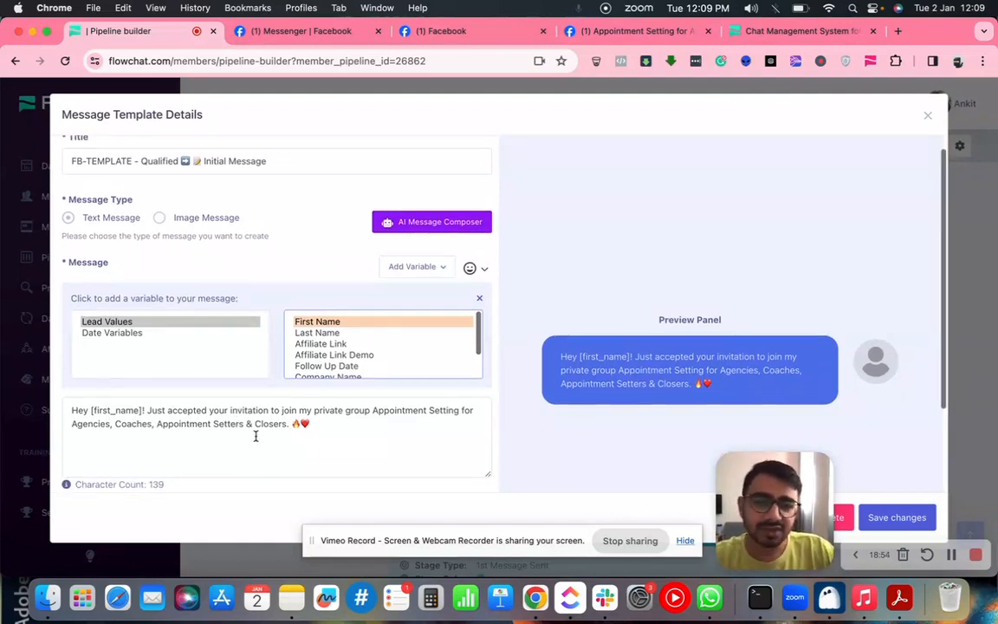
{"action": "scroll", "coordinate": [255, 437], "scroll_direction": "up", "scroll_amount": 1}
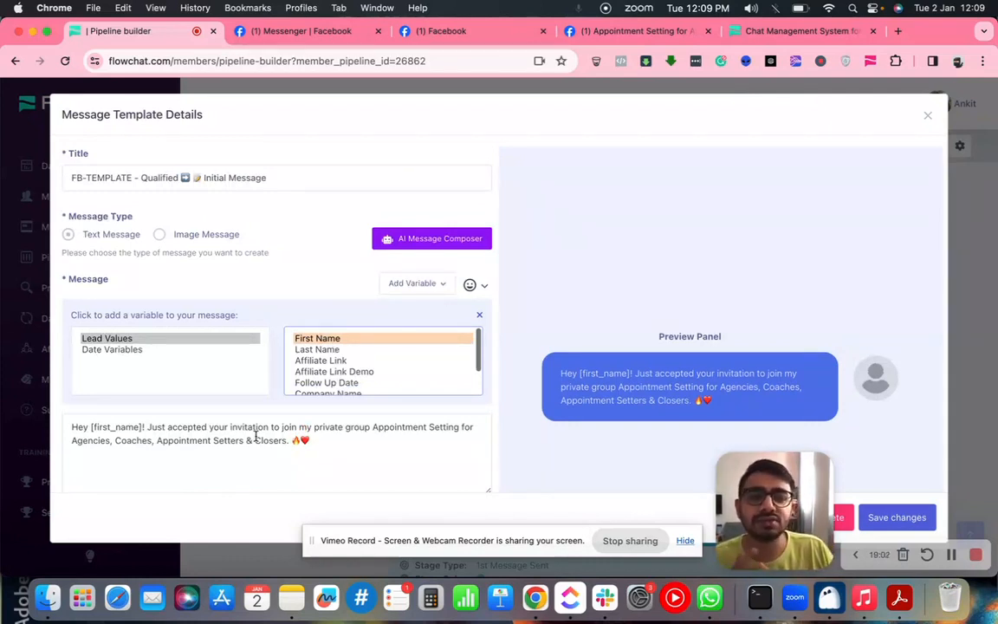
{"action": "scroll", "coordinate": [256, 438], "scroll_direction": "down", "scroll_amount": 2}
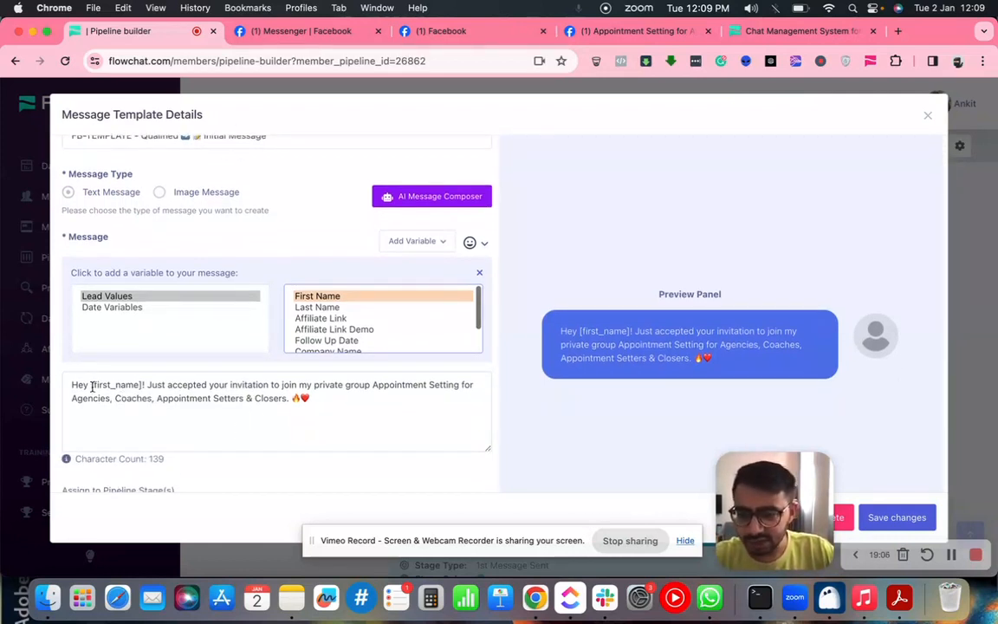
Enclose the private group's name in single quotation marks in the template message and remove the closing heart emoji
{"action": "scroll", "coordinate": [164, 421], "scroll_direction": "down", "scroll_amount": 1}
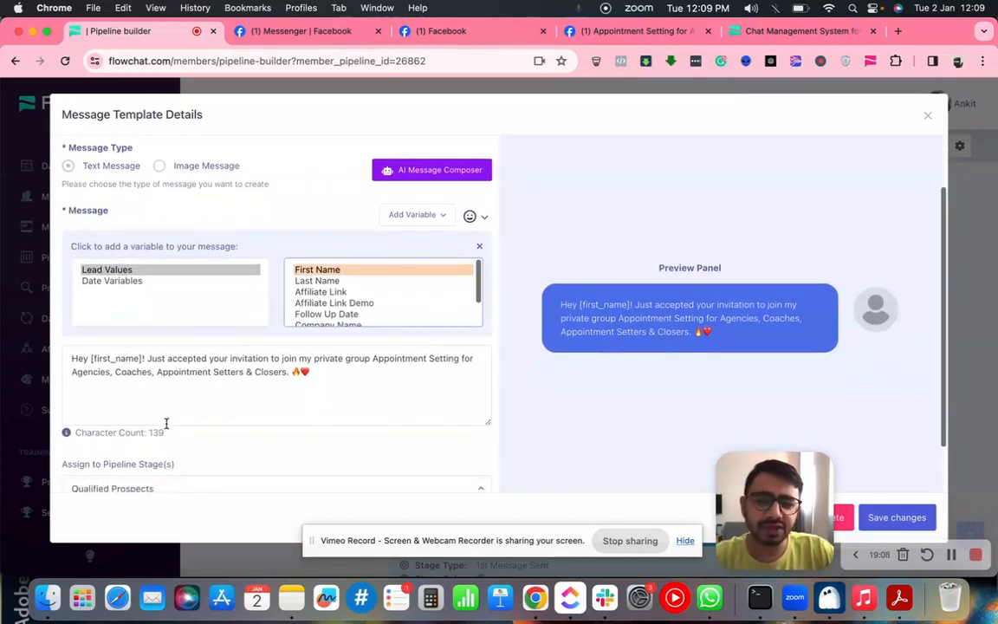
{"action": "left_click", "coordinate": [374, 362]}
{"action": "type", "text": "'"}
{"action": "left_click", "coordinate": [288, 371]}
{"action": "type", "text": "'"}
{"action": "key", "text": "BackSpace"}
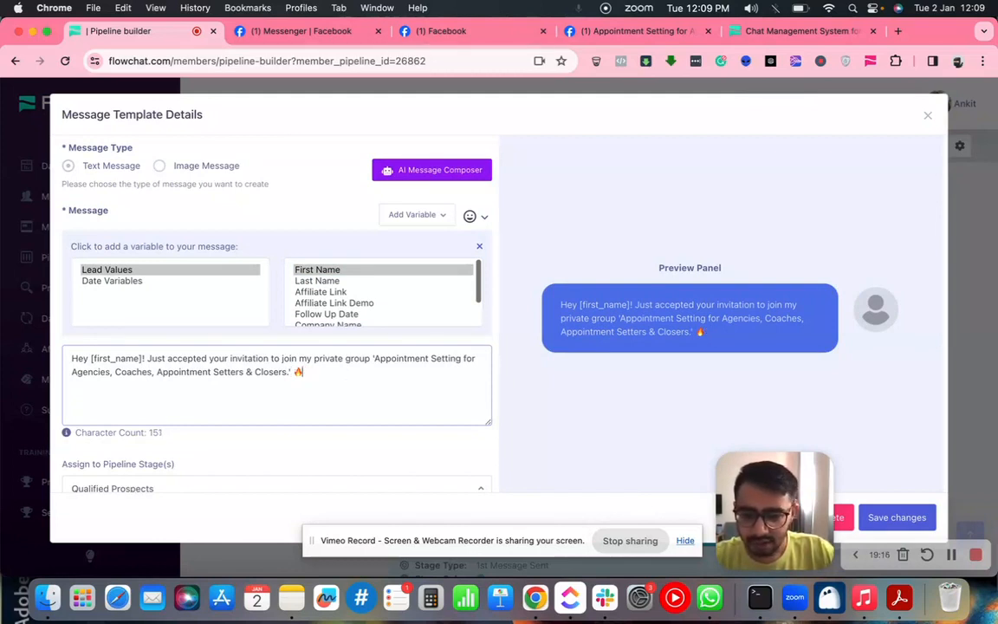
Copy the question about looking to hire an appointment setter from the Messenger chat and add it to the FlowChat template as a new paragraph
{"action": "key", "text": "Return"}
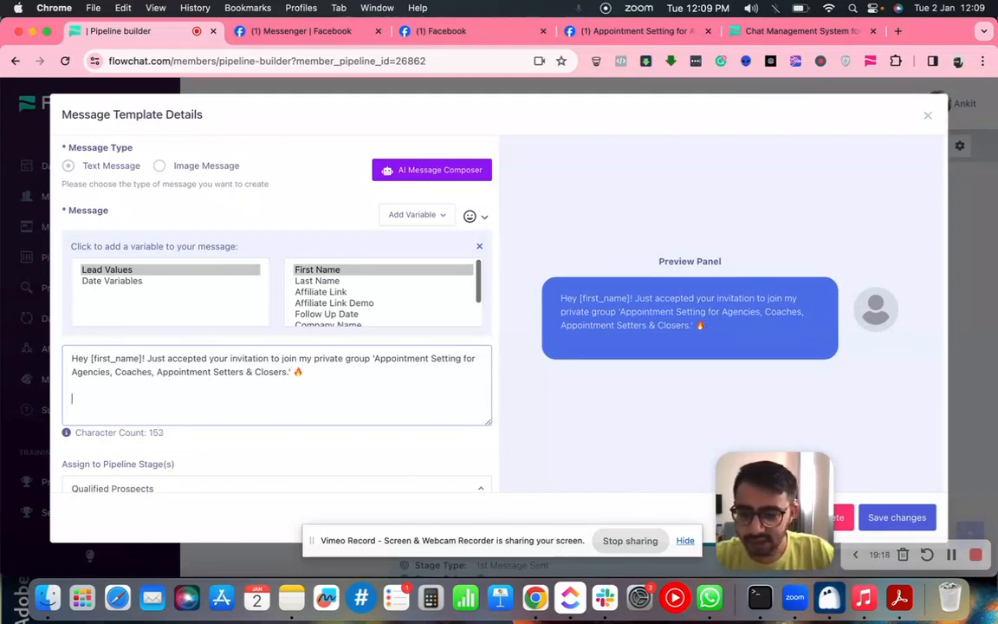
{"action": "scroll", "coordinate": [347, 383], "scroll_direction": "down", "scroll_amount": 1}
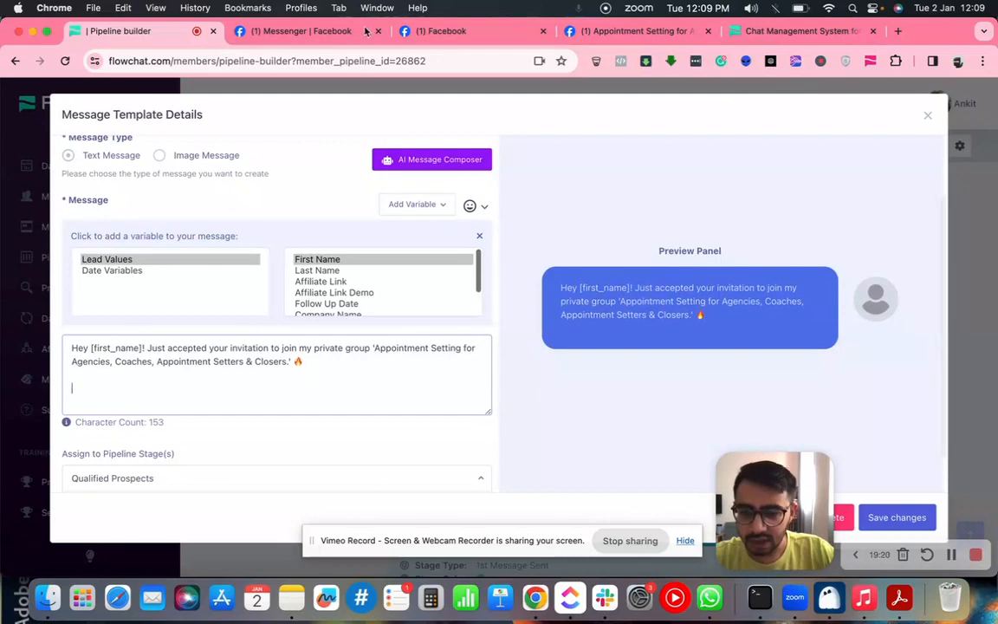
{"action": "left_click", "coordinate": [337, 31]}
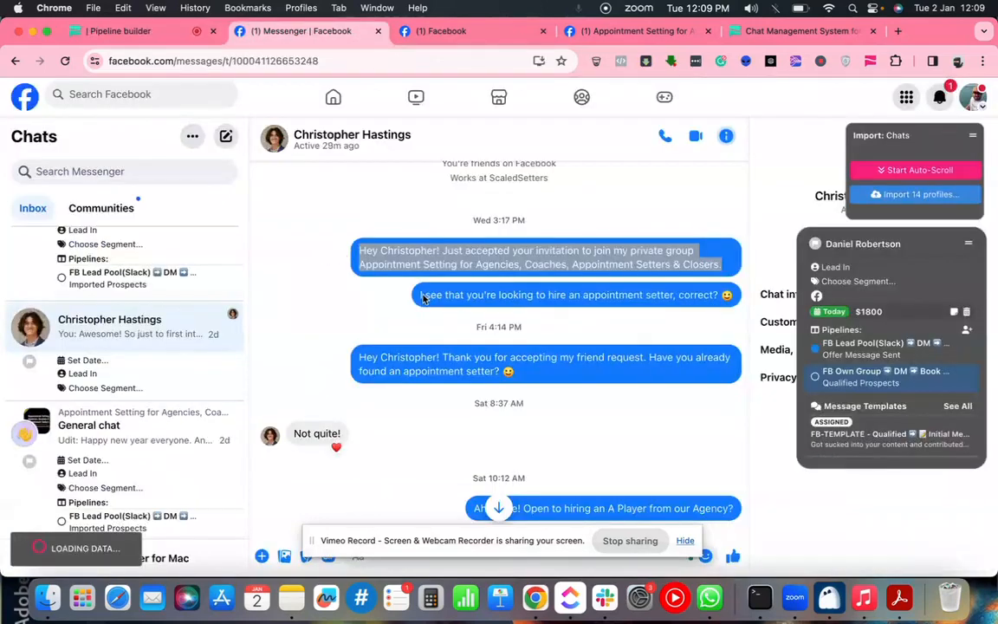
{"action": "triple_click", "coordinate": [677, 292]}
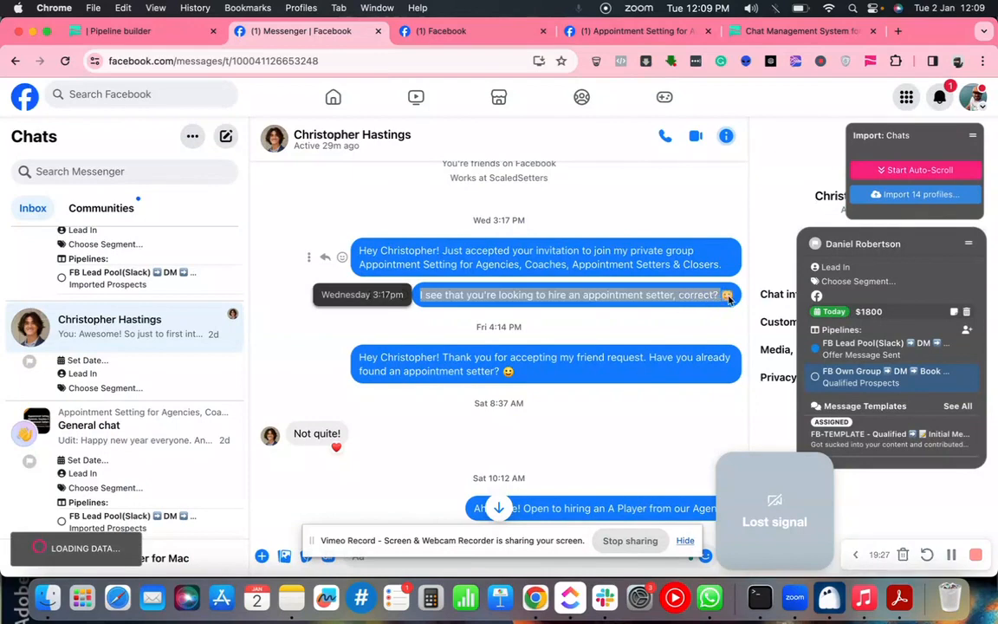
{"action": "left_click", "coordinate": [152, 33]}
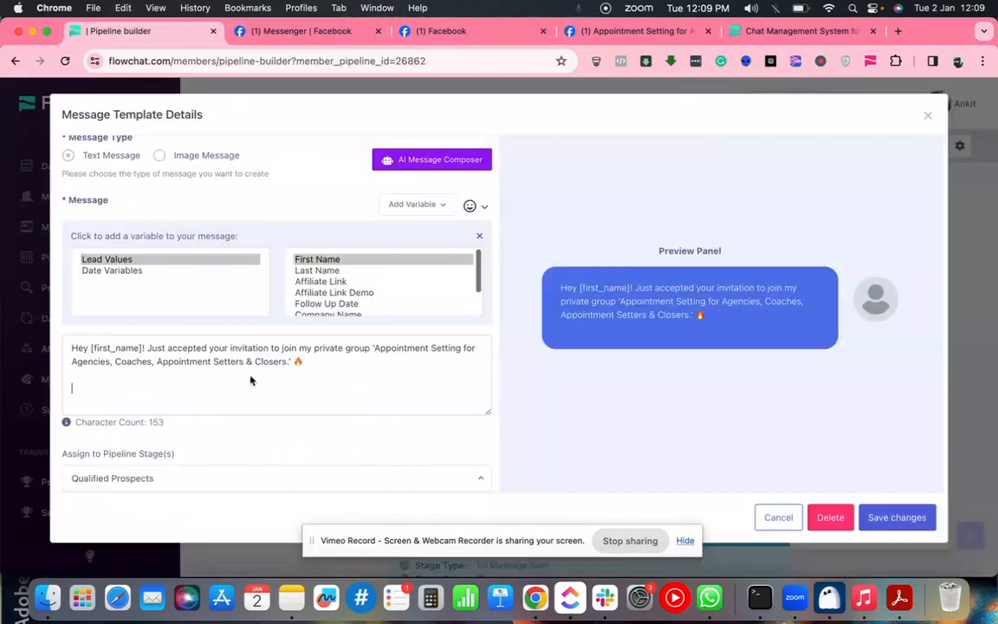
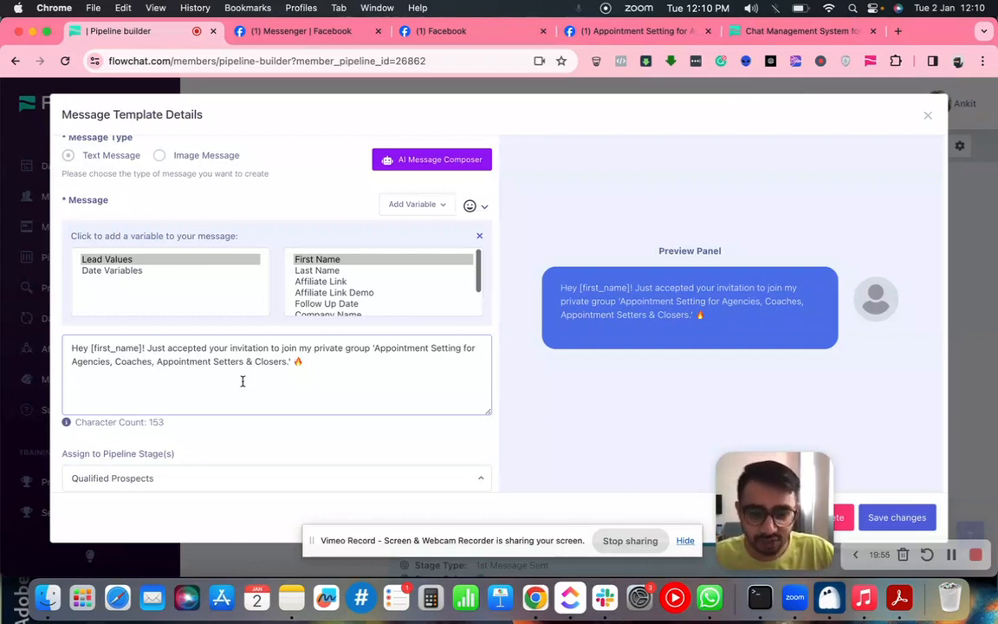
{"action": "type", "text": "I see that you're looking to hire an appointment setter, correct? 😁"}
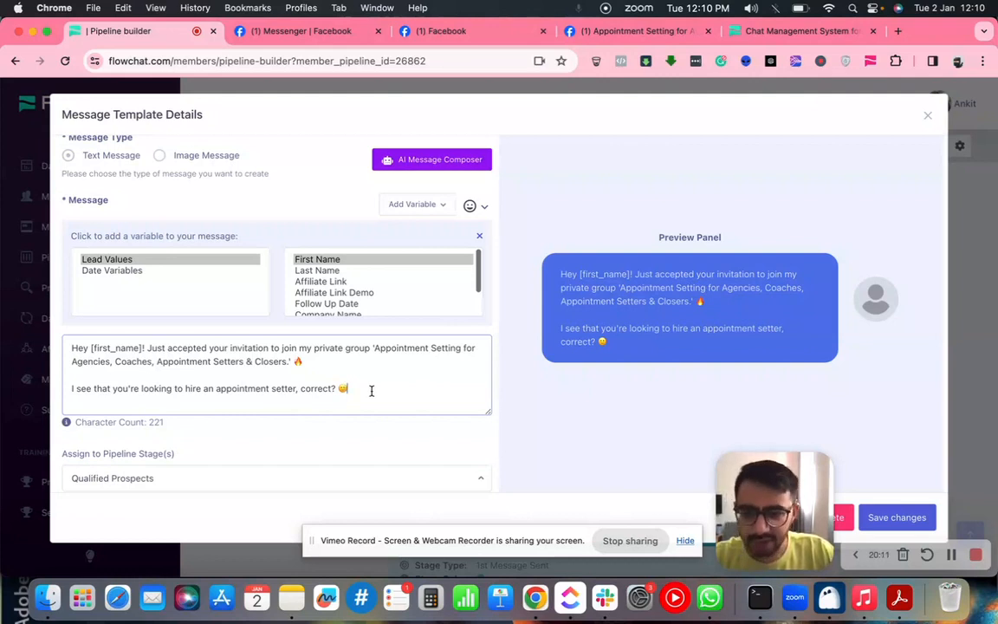
Capitalize "Appointment Setter" in the template's closing question
{"action": "left_click", "coordinate": [218, 389]}
{"action": "key", "text": "BackSpace"}
{"action": "type", "text": "A"}
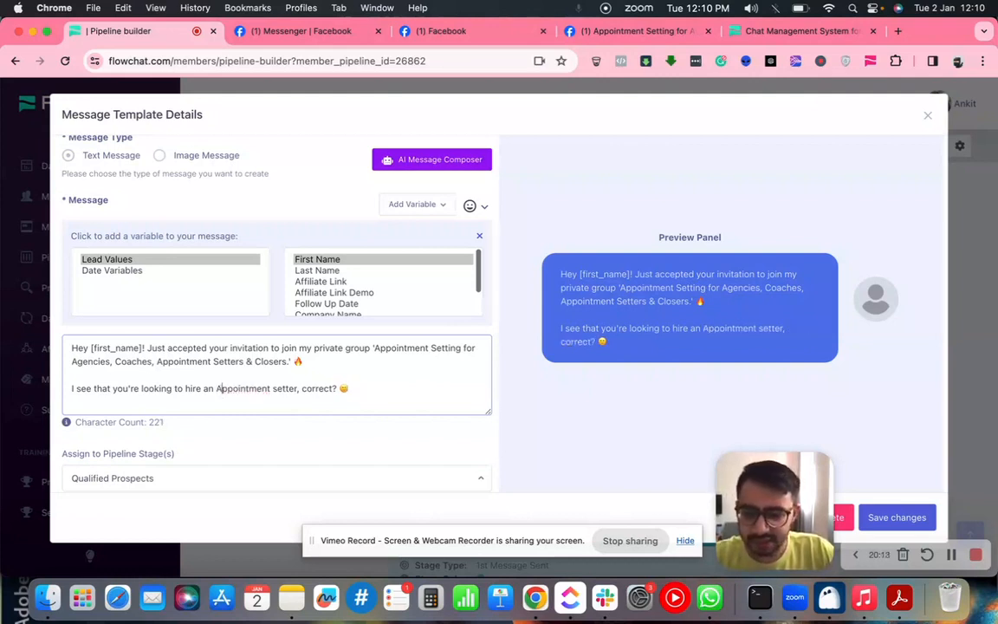
{"action": "left_click", "coordinate": [276, 388]}
{"action": "key", "text": "BackSpace"}
{"action": "type", "text": "S"}
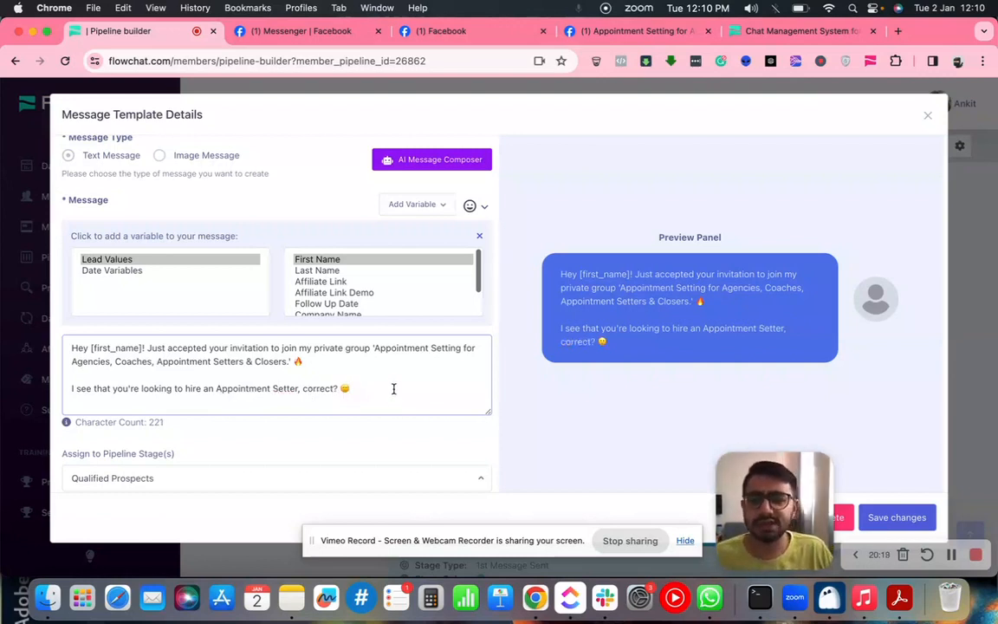
Save the edited message as a new template assigned to the Qualified Prospects stage
{"action": "scroll", "coordinate": [394, 389], "scroll_direction": "down", "scroll_amount": 2}
{"action": "scroll", "coordinate": [394, 393], "scroll_direction": "up", "scroll_amount": 3}
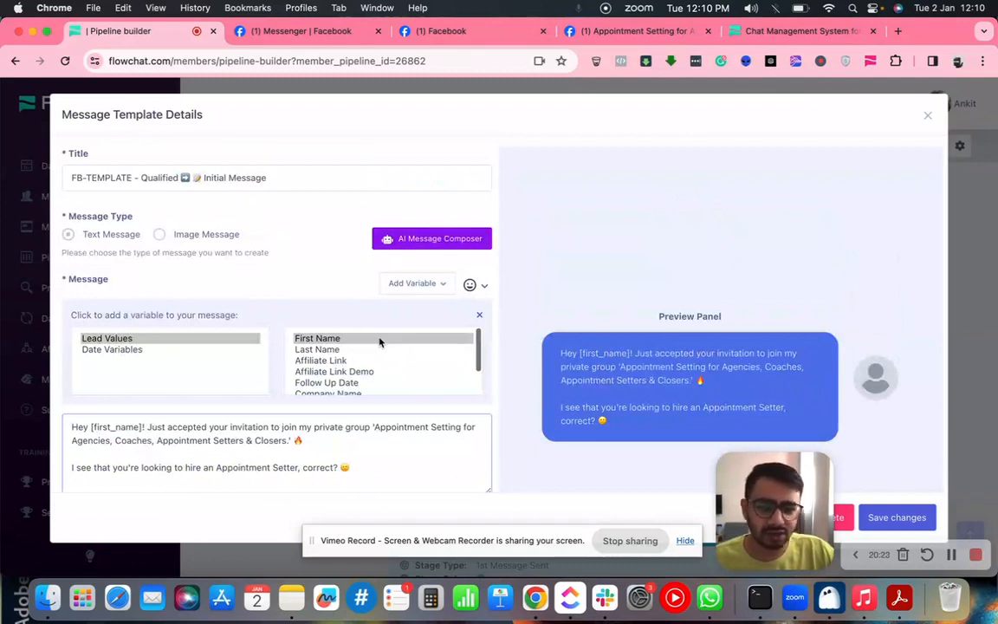
{"action": "scroll", "coordinate": [379, 361], "scroll_direction": "down", "scroll_amount": 1}
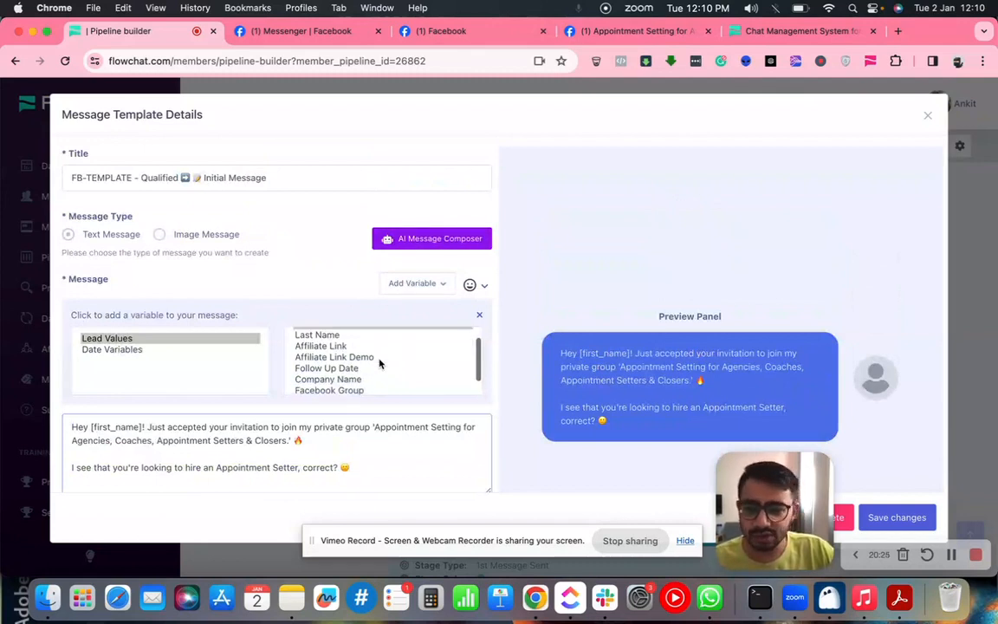
{"action": "scroll", "coordinate": [378, 361], "scroll_direction": "up", "scroll_amount": 1}
{"action": "scroll", "coordinate": [363, 431], "scroll_direction": "down", "scroll_amount": 3}
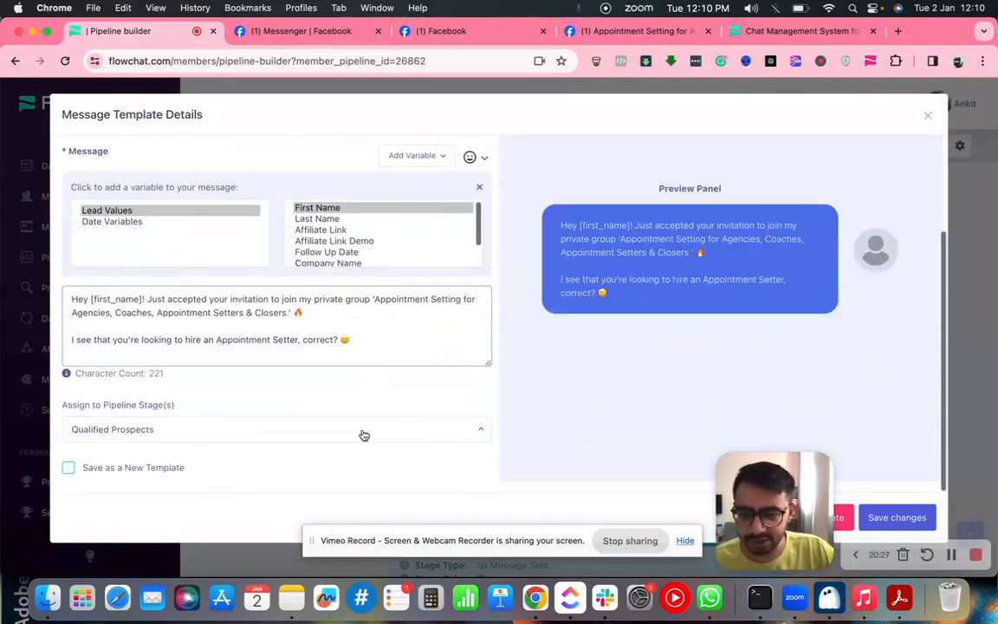
{"action": "left_click", "coordinate": [70, 468]}
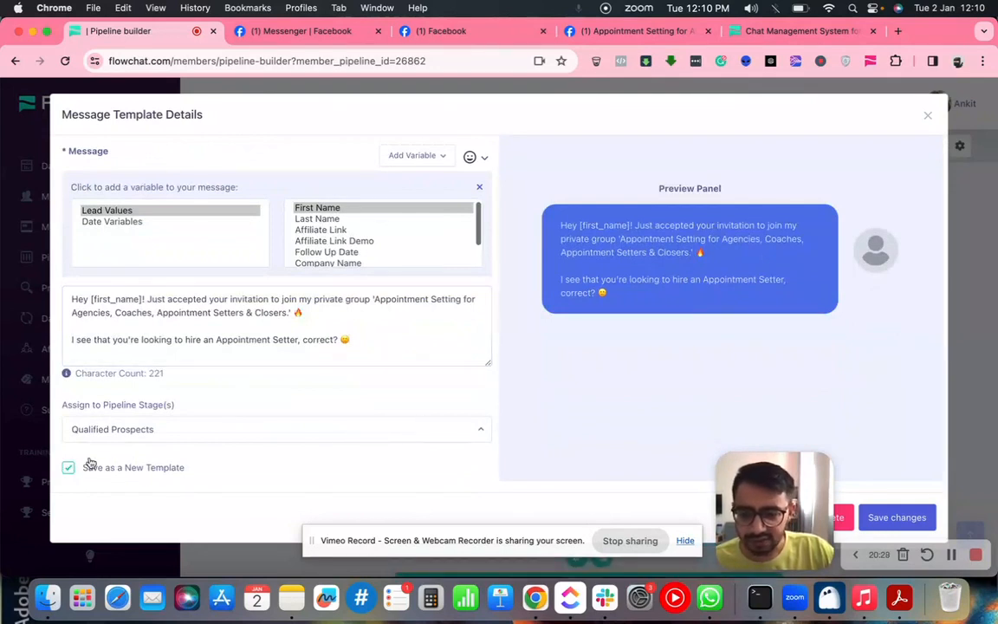
{"action": "left_click", "coordinate": [885, 519]}
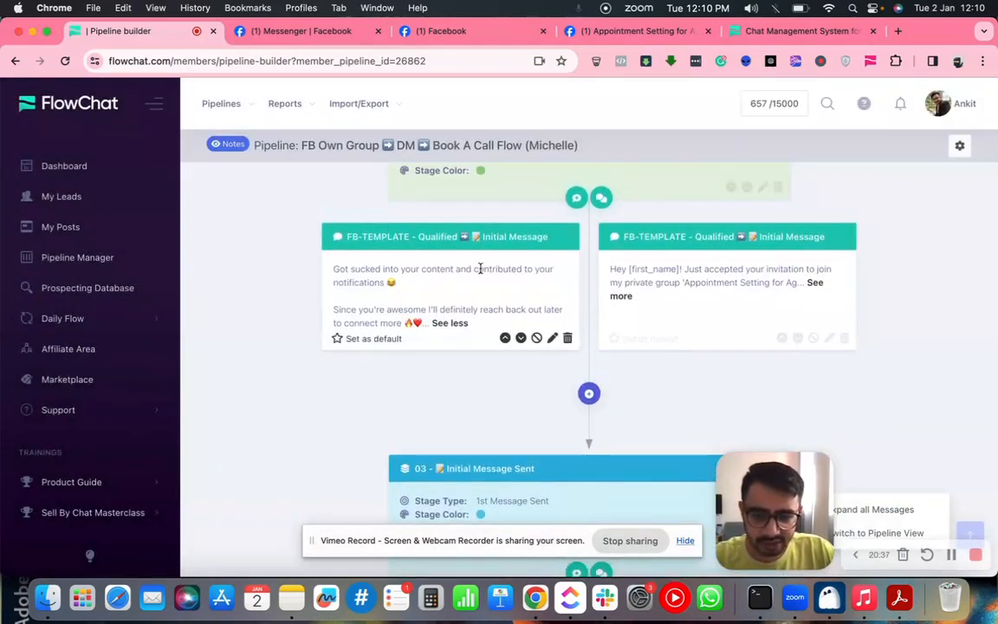
Delete the original "Got sucked into your content" Initial Message template under 02 - Qualified Prospects and confirm the deletion
{"action": "scroll", "coordinate": [607, 292], "scroll_direction": "up", "scroll_amount": 1}
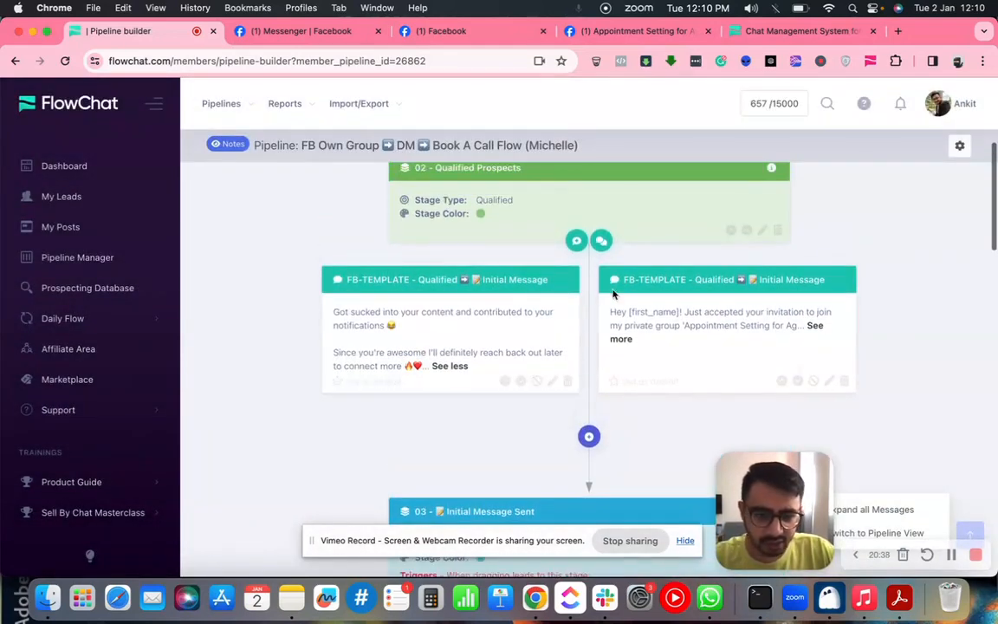
{"action": "left_click", "coordinate": [568, 382]}
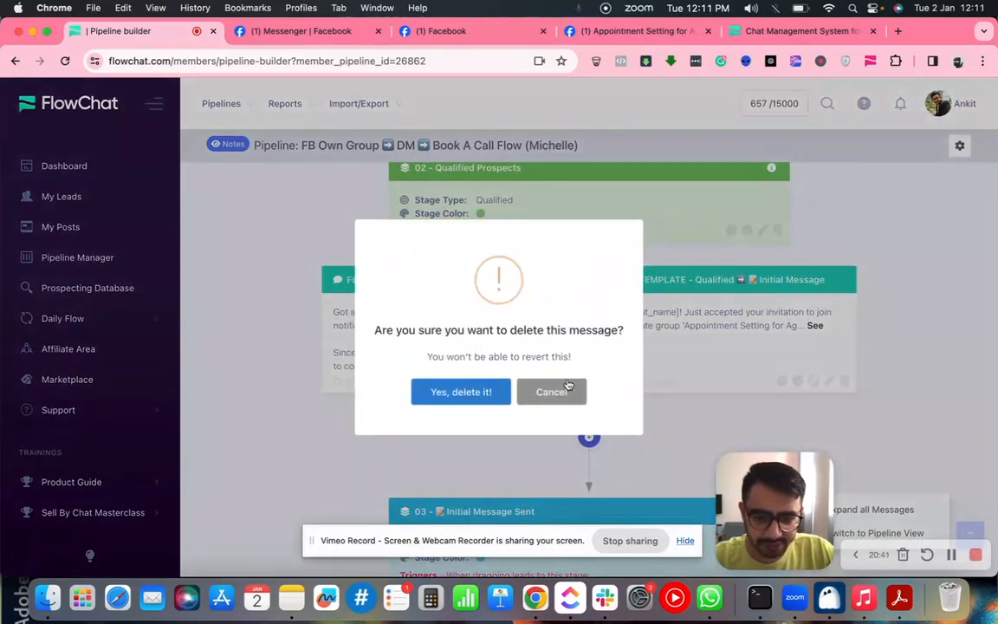
{"action": "left_click", "coordinate": [483, 395]}
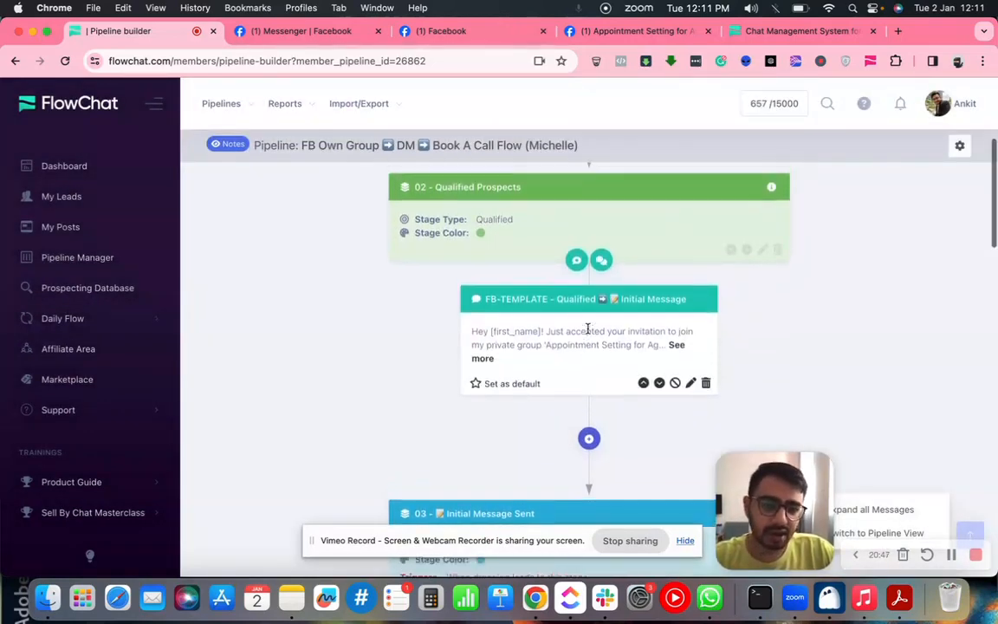
Review the pipeline's remaining stages and message templates, from 03 - Initial Message Sent through 07 - Sale
{"action": "scroll", "coordinate": [587, 328], "scroll_direction": "down", "scroll_amount": 2}
{"action": "scroll", "coordinate": [588, 332], "scroll_direction": "down", "scroll_amount": 3}
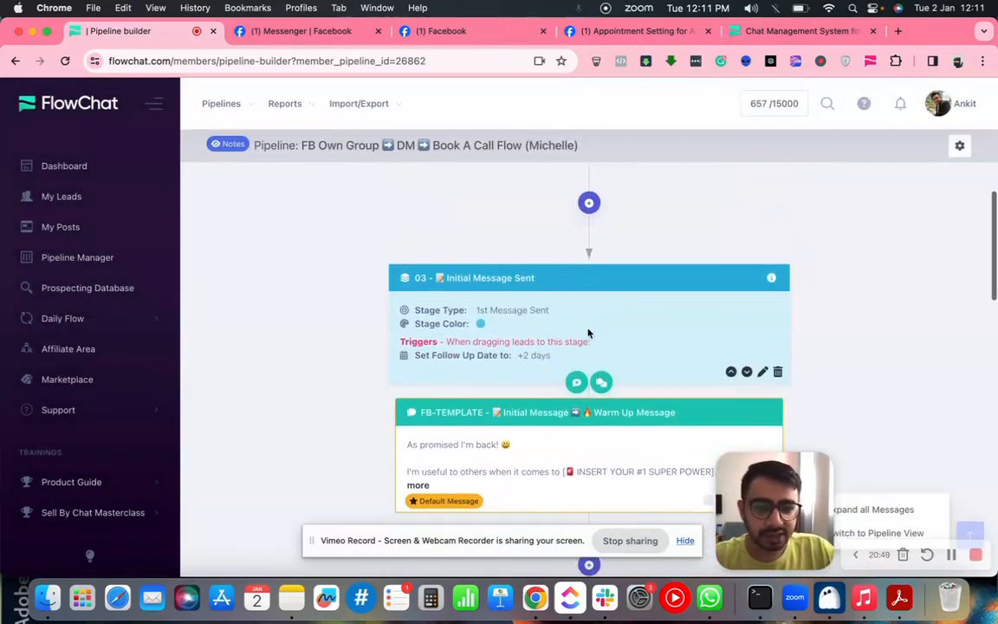
{"action": "scroll", "coordinate": [588, 329], "scroll_direction": "down", "scroll_amount": 3}
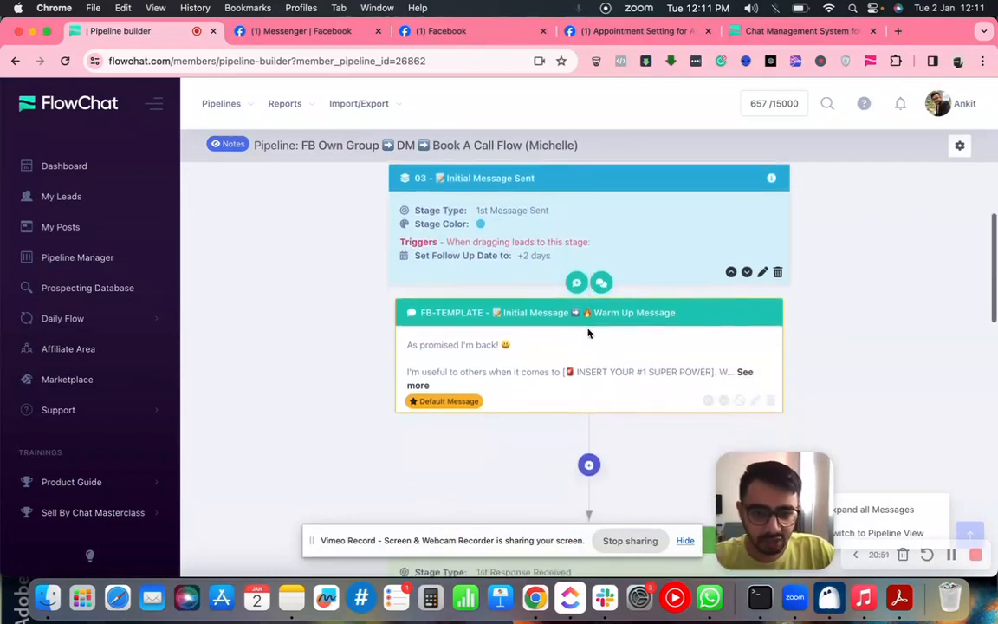
{"action": "scroll", "coordinate": [587, 332], "scroll_direction": "down", "scroll_amount": 6}
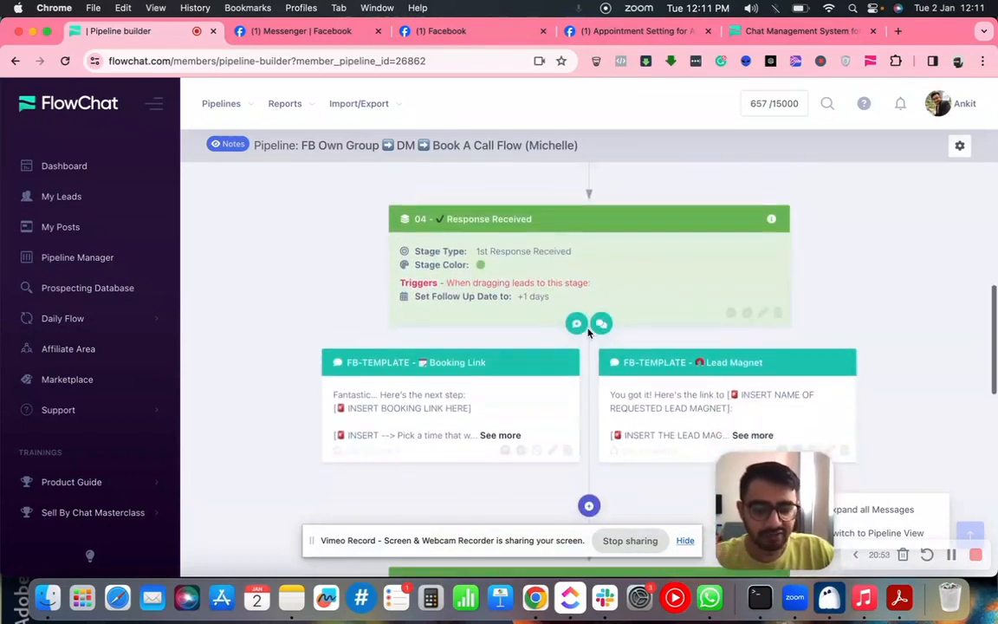
{"action": "scroll", "coordinate": [587, 332], "scroll_direction": "down", "scroll_amount": 3}
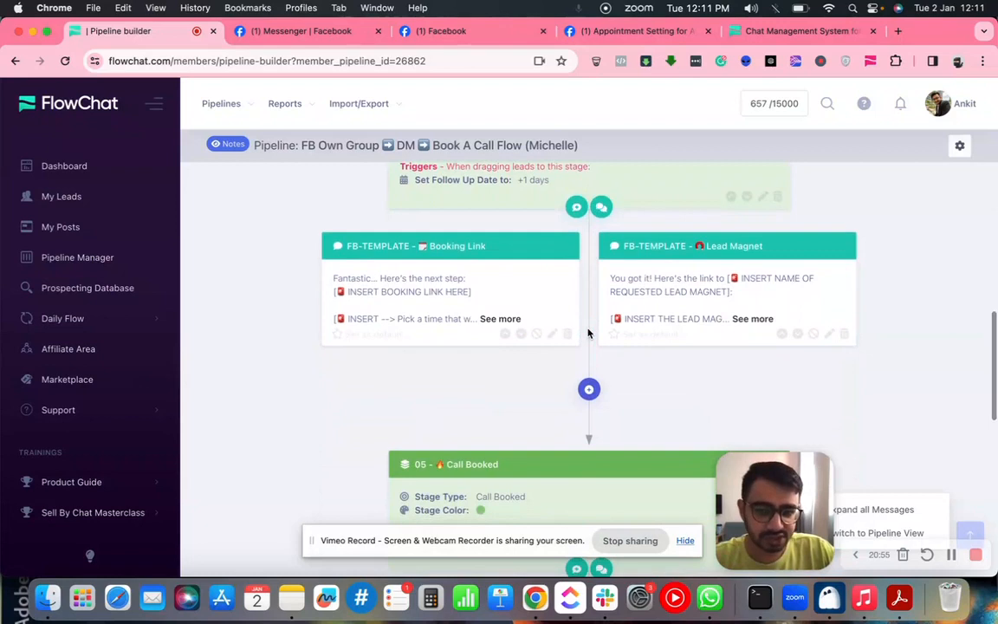
{"action": "scroll", "coordinate": [588, 333], "scroll_direction": "down", "scroll_amount": 5}
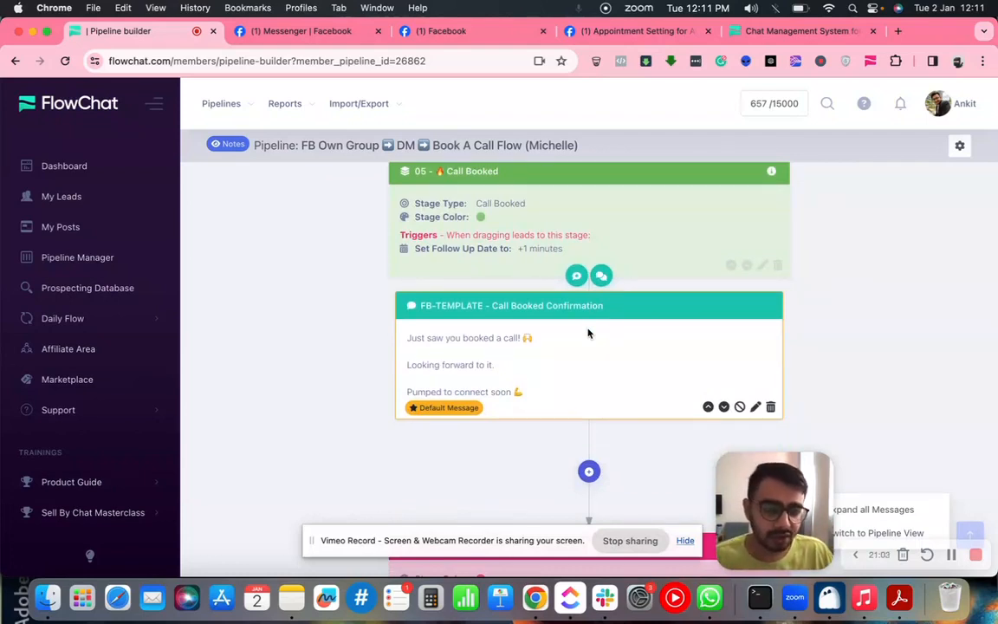
{"action": "scroll", "coordinate": [588, 333], "scroll_direction": "down", "scroll_amount": 10}
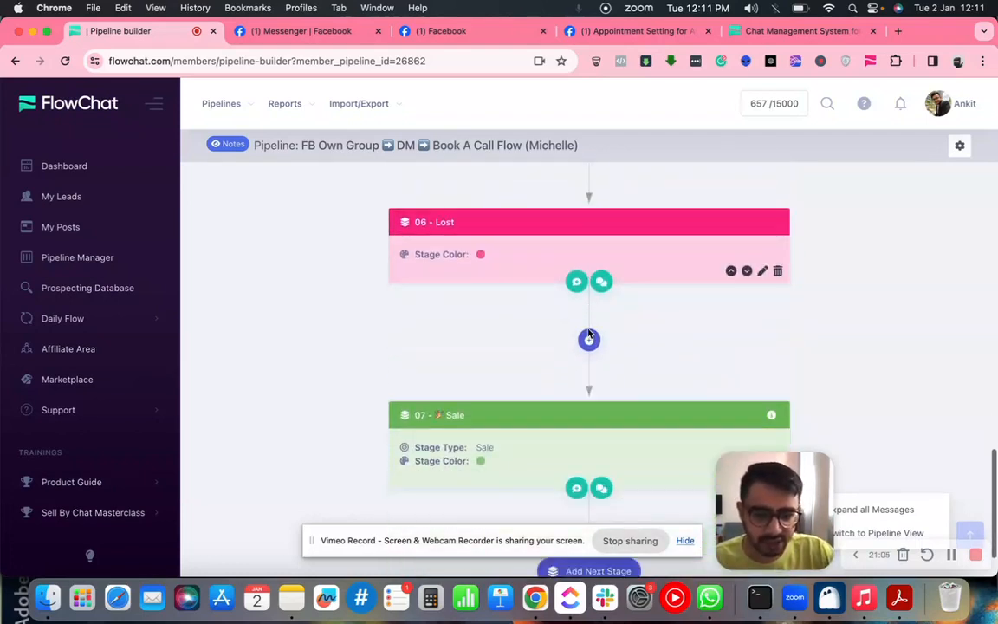
{"action": "scroll", "coordinate": [608, 385], "scroll_direction": "up", "scroll_amount": 10}
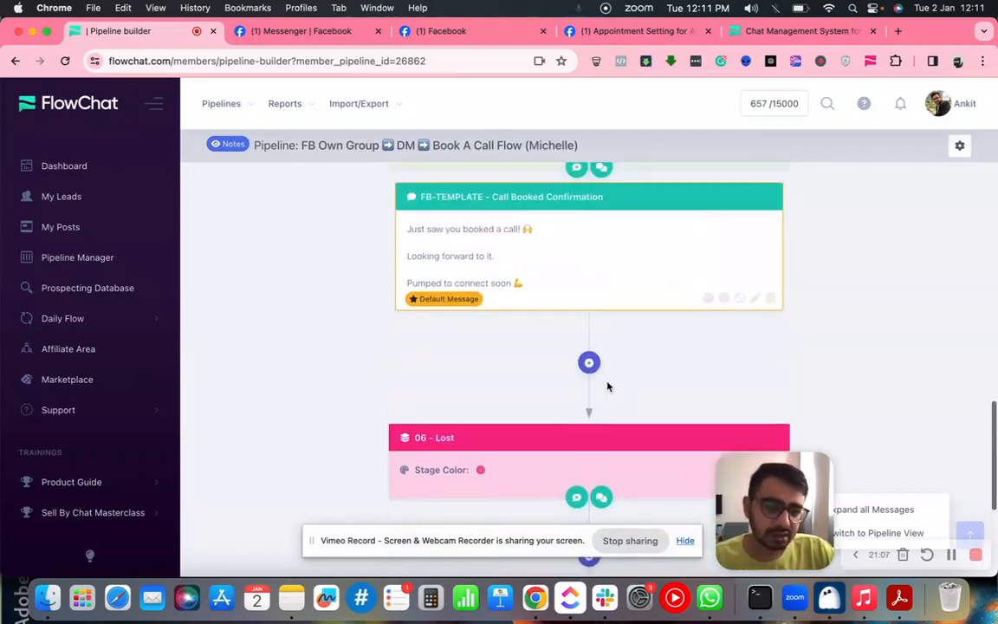
{"action": "scroll", "coordinate": [608, 386], "scroll_direction": "up", "scroll_amount": 5}
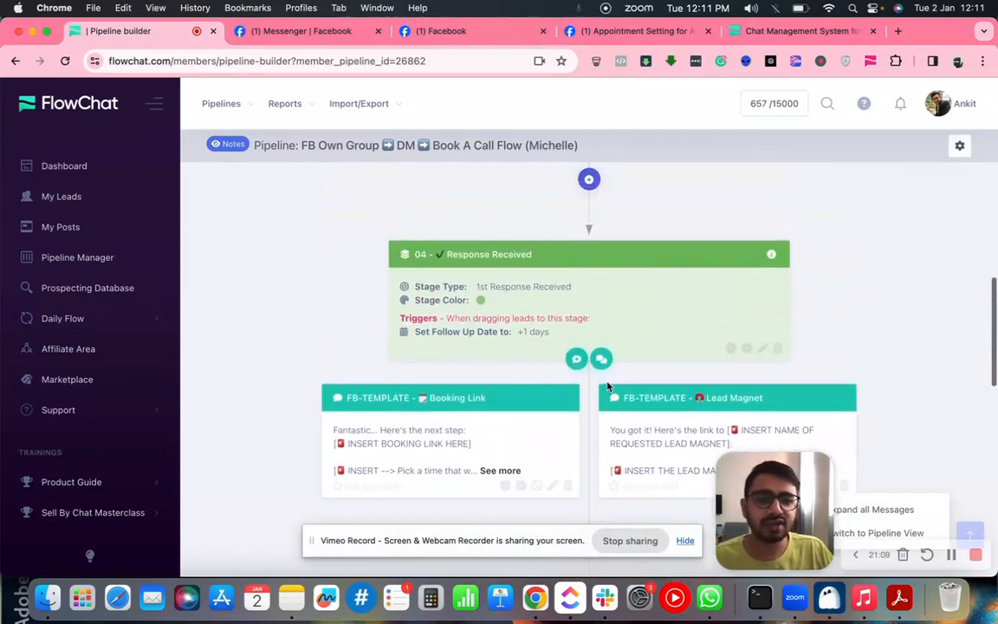
{"action": "scroll", "coordinate": [608, 384], "scroll_direction": "up", "scroll_amount": 8}
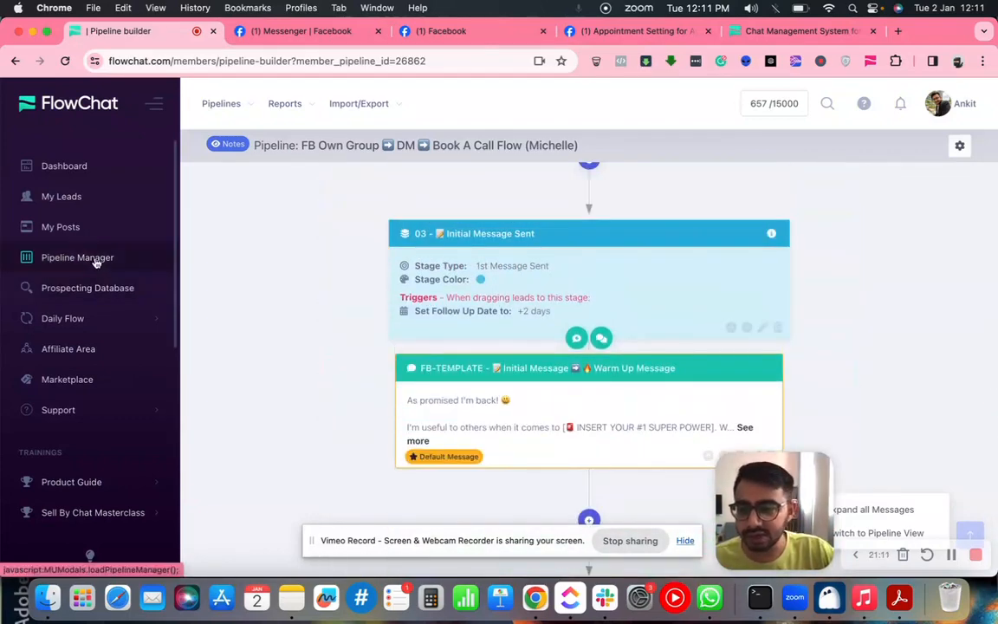
Switch to the Messenger chat, move the recording overlays away from its message box and reload the page
{"action": "left_click", "coordinate": [278, 32]}
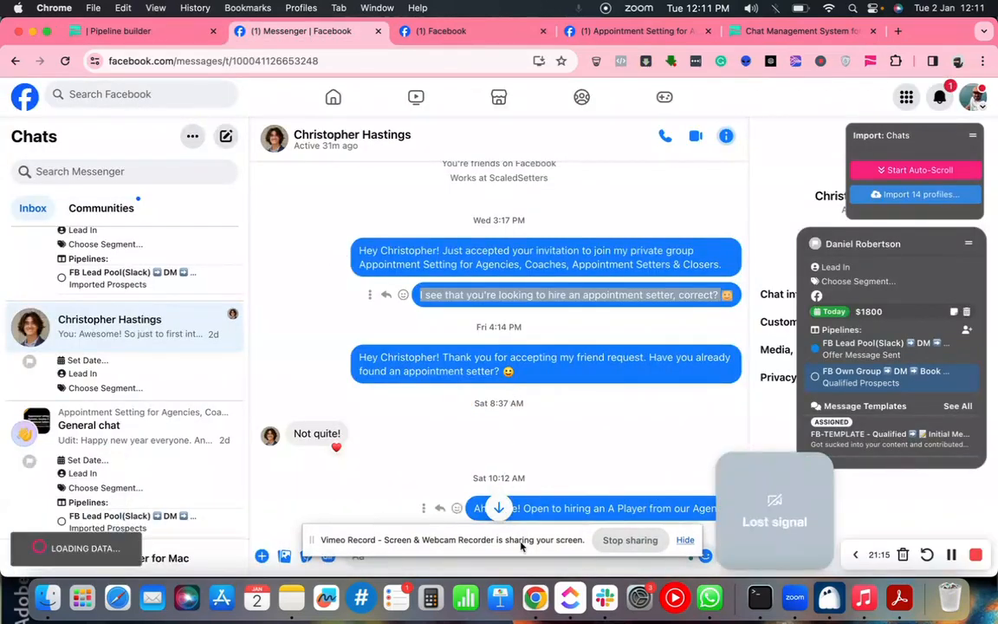
{"action": "left_click_drag", "start_coordinate": [519, 541], "coordinate": [522, 221]}
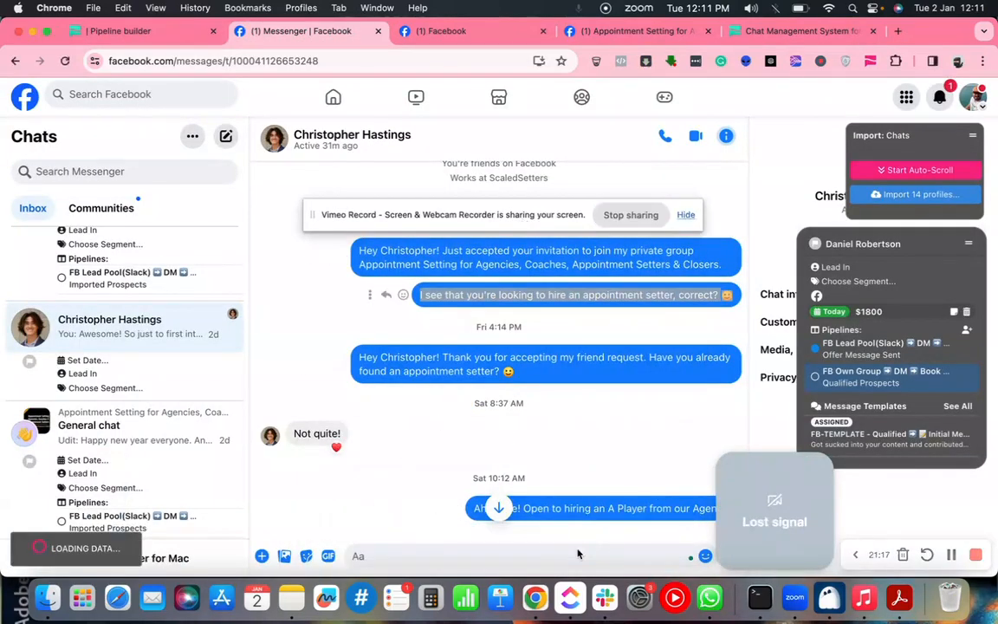
{"action": "left_click", "coordinate": [508, 561]}
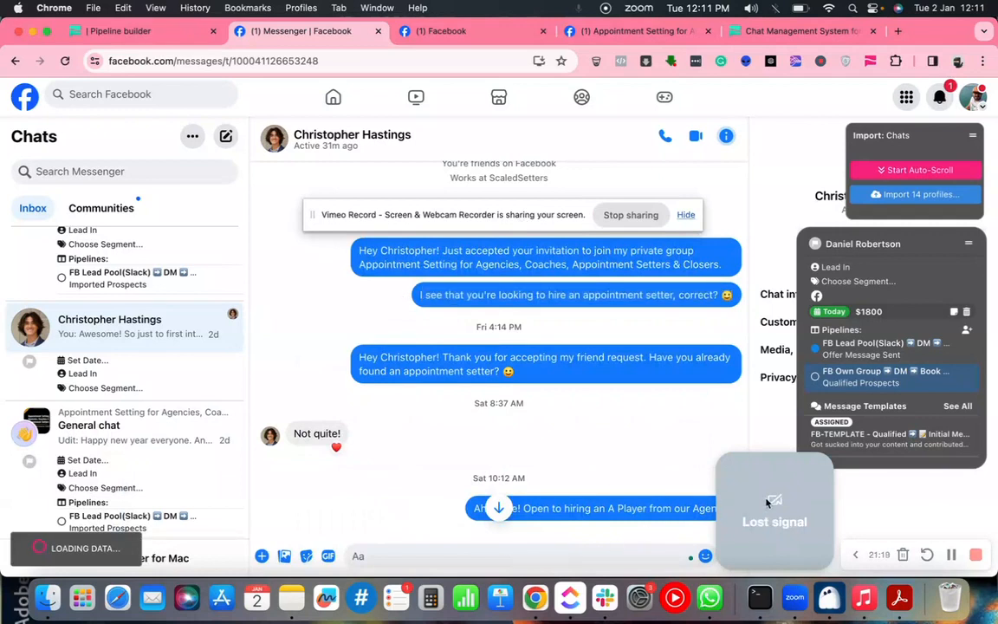
{"action": "left_click_drag", "start_coordinate": [766, 503], "coordinate": [765, 320]}
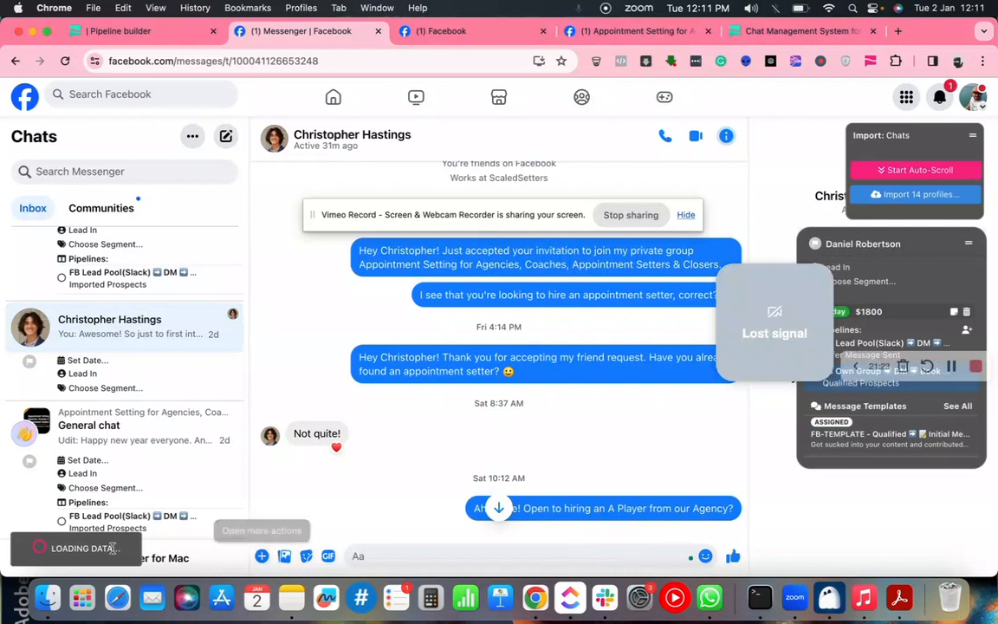
{"action": "left_click", "coordinate": [66, 62]}
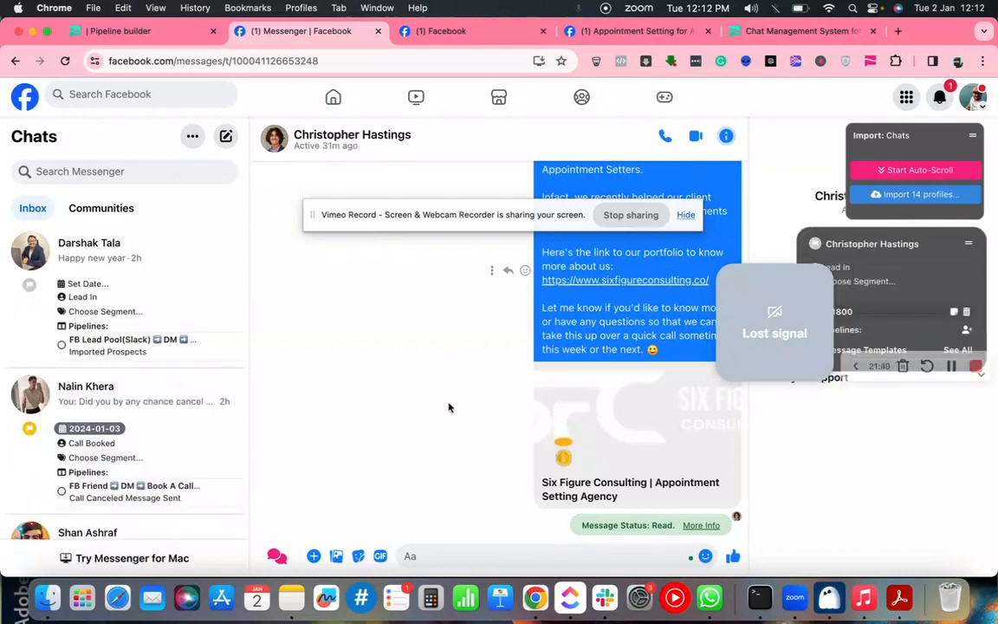
Open FlowChat's Message Templates list from the chat's message box
{"action": "scroll", "coordinate": [452, 448], "scroll_direction": "up", "scroll_amount": 2}
{"action": "scroll", "coordinate": [452, 448], "scroll_direction": "down", "scroll_amount": 2}
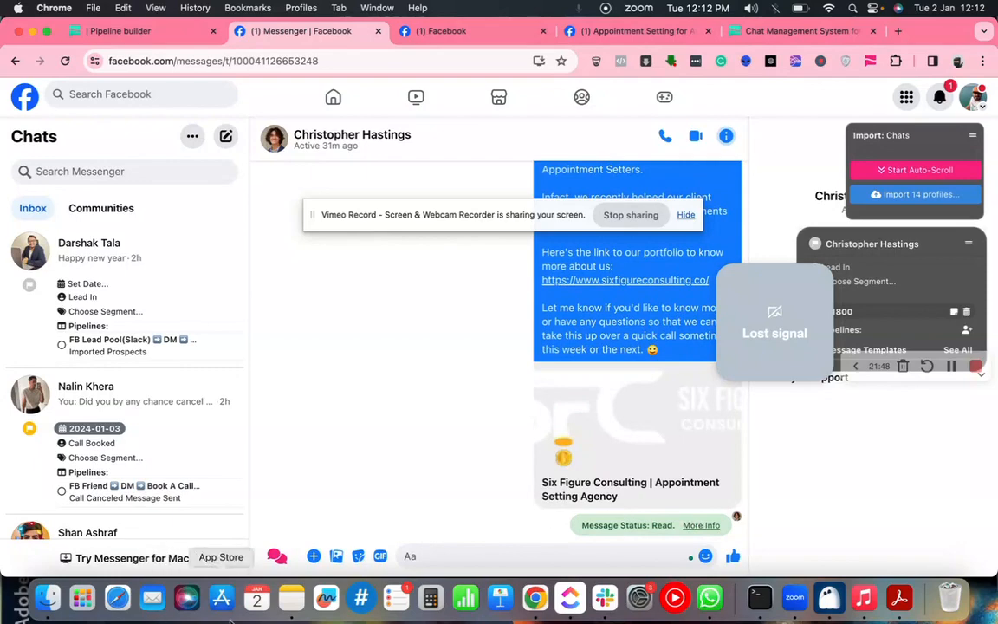
{"action": "left_click", "coordinate": [277, 559]}
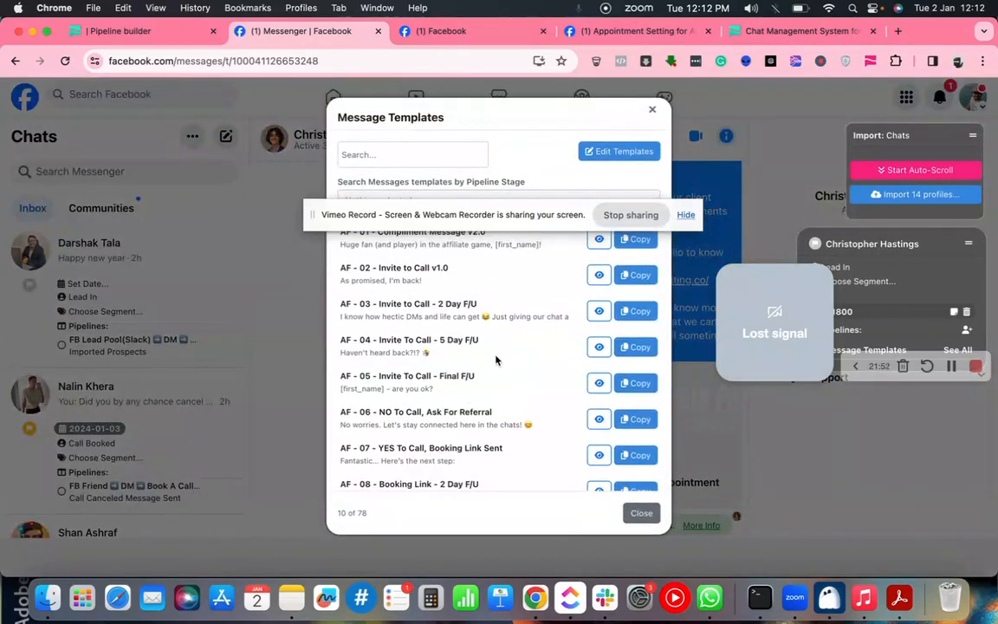
Move the screen-sharing bar off the Message Templates list and look through the listed templates
{"action": "left_click_drag", "start_coordinate": [518, 226], "coordinate": [546, 589]}
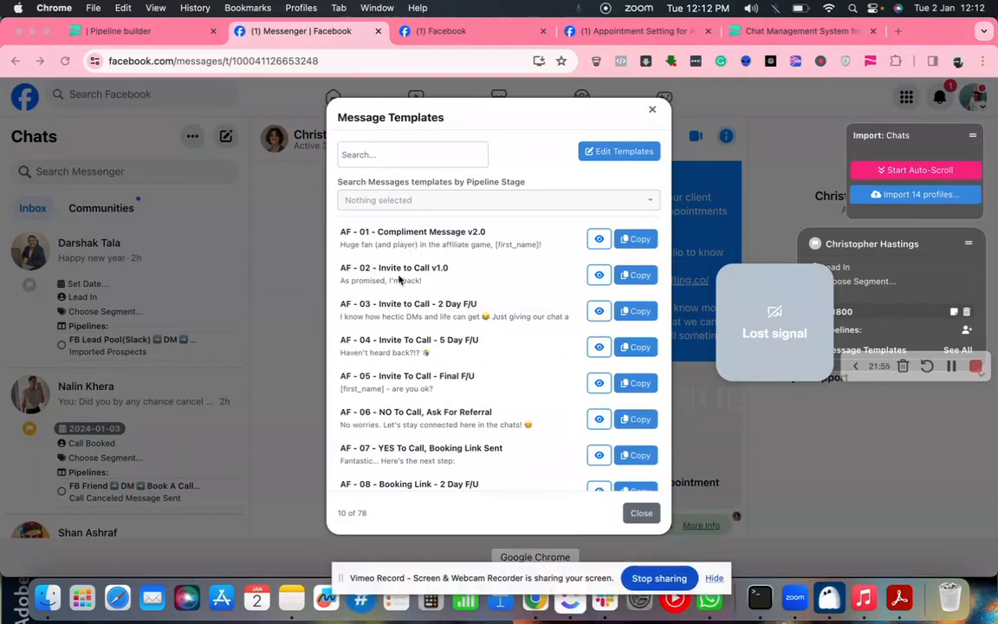
{"action": "left_click", "coordinate": [375, 152]}
{"action": "left_click", "coordinate": [376, 152]}
{"action": "scroll", "coordinate": [422, 313], "scroll_direction": "down", "scroll_amount": 5}
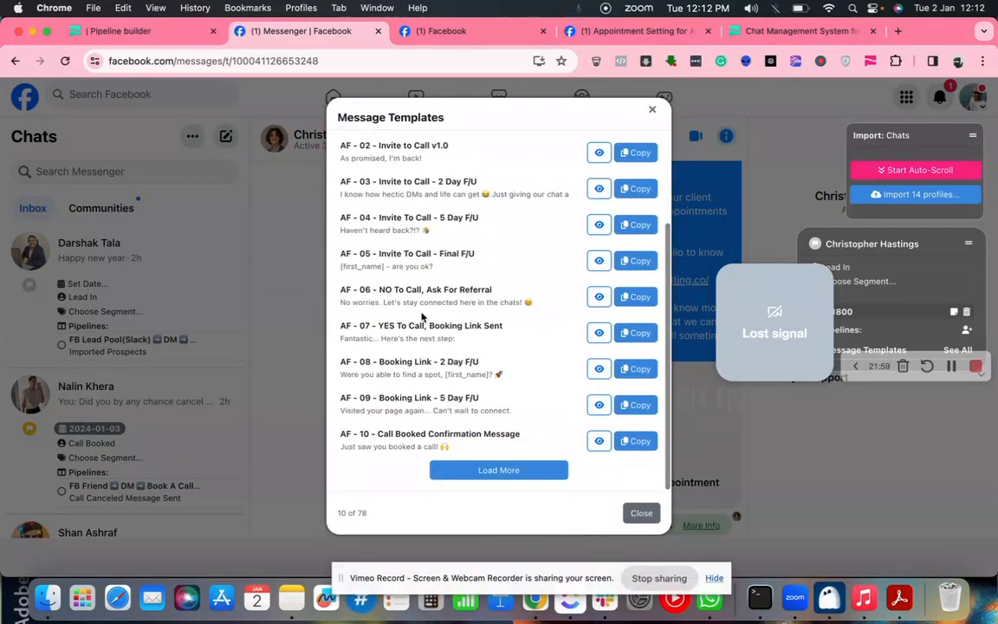
{"action": "scroll", "coordinate": [422, 314], "scroll_direction": "up", "scroll_amount": 5}
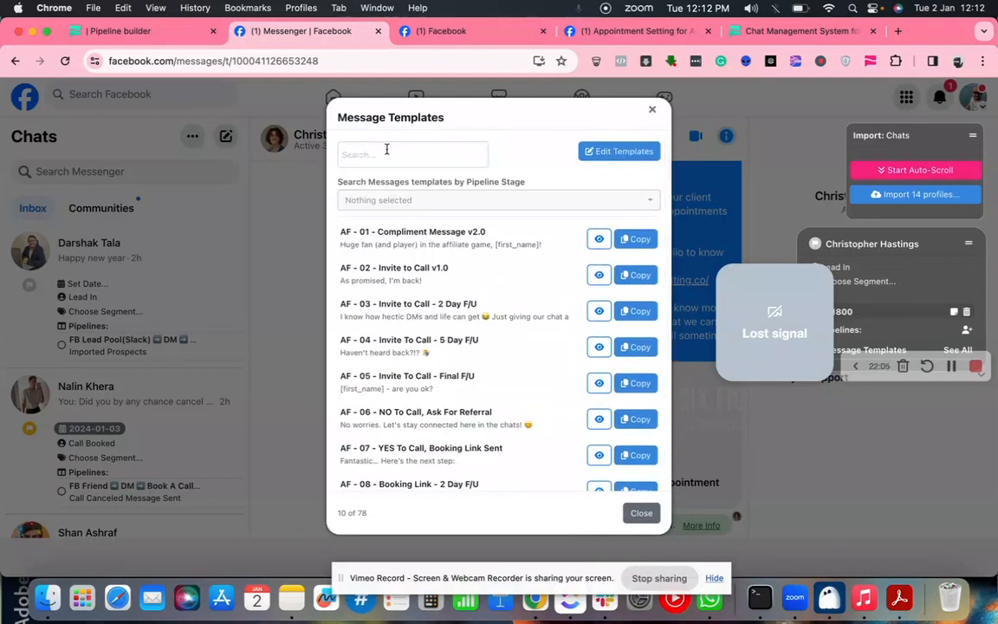
Search the message templates for "new" and clear the search
{"action": "type", "text": "new"}
{"action": "key", "text": "BackSpace"}
{"action": "key", "text": "BackSpace"}
{"action": "key", "text": "BackSpace"}
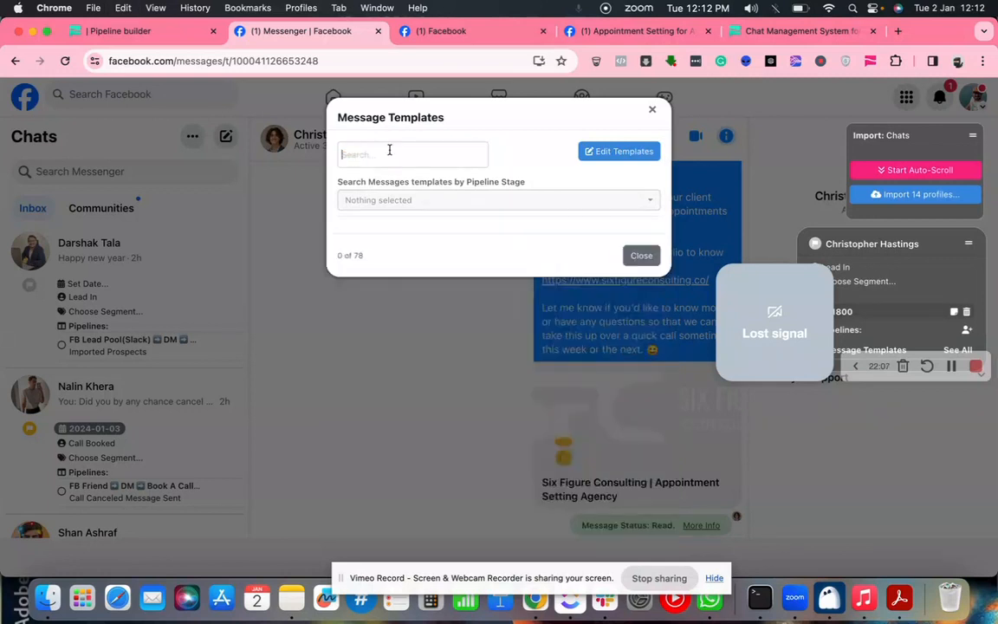
{"action": "scroll", "coordinate": [537, 337], "scroll_direction": "down", "scroll_amount": 1}
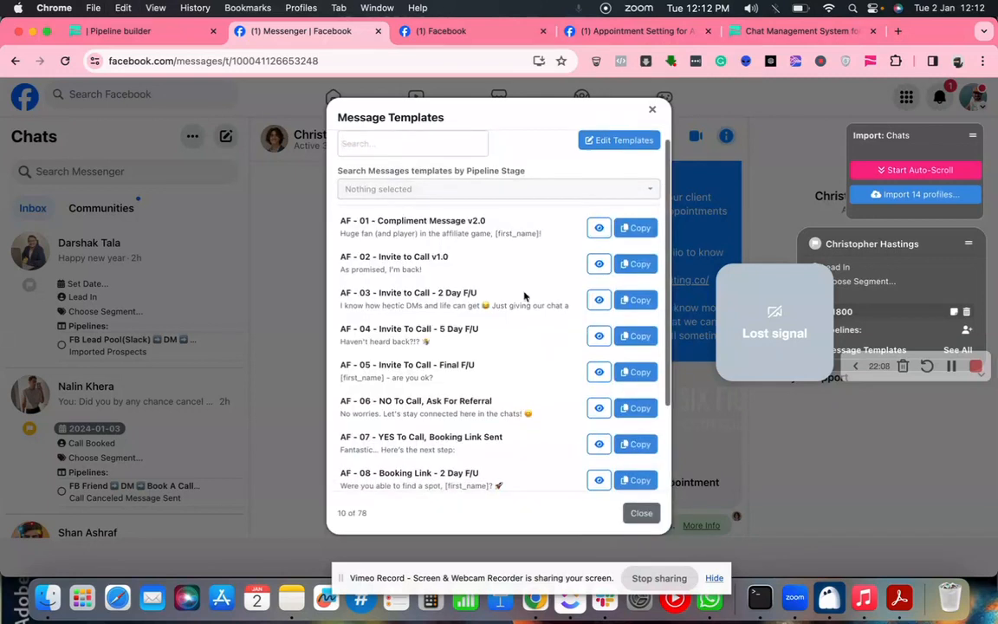
Filter the message templates by the Qualified Prospects stage of the FB Own Group ➡ DM ➡ Book A Call Flow pipeline
{"action": "left_click", "coordinate": [515, 191]}
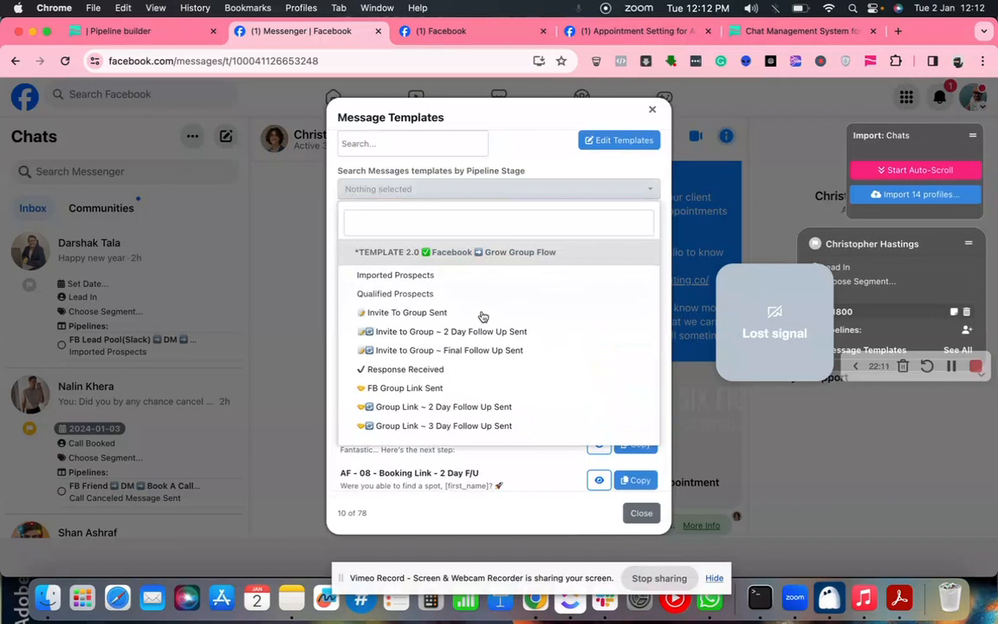
{"action": "scroll", "coordinate": [483, 317], "scroll_direction": "down", "scroll_amount": 1}
{"action": "scroll", "coordinate": [483, 317], "scroll_direction": "down", "scroll_amount": 2}
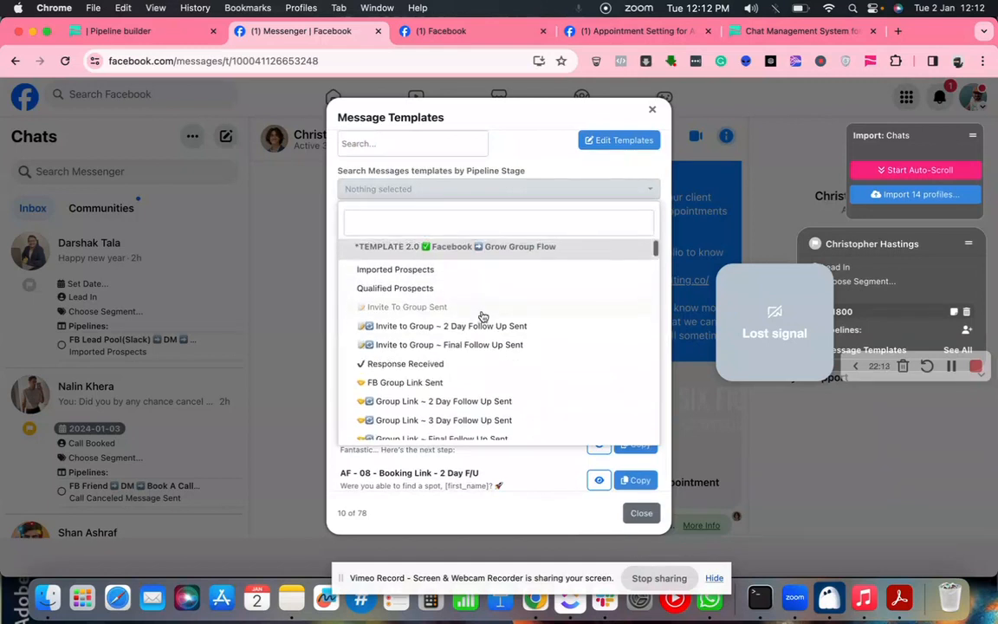
{"action": "scroll", "coordinate": [483, 317], "scroll_direction": "down", "scroll_amount": 10}
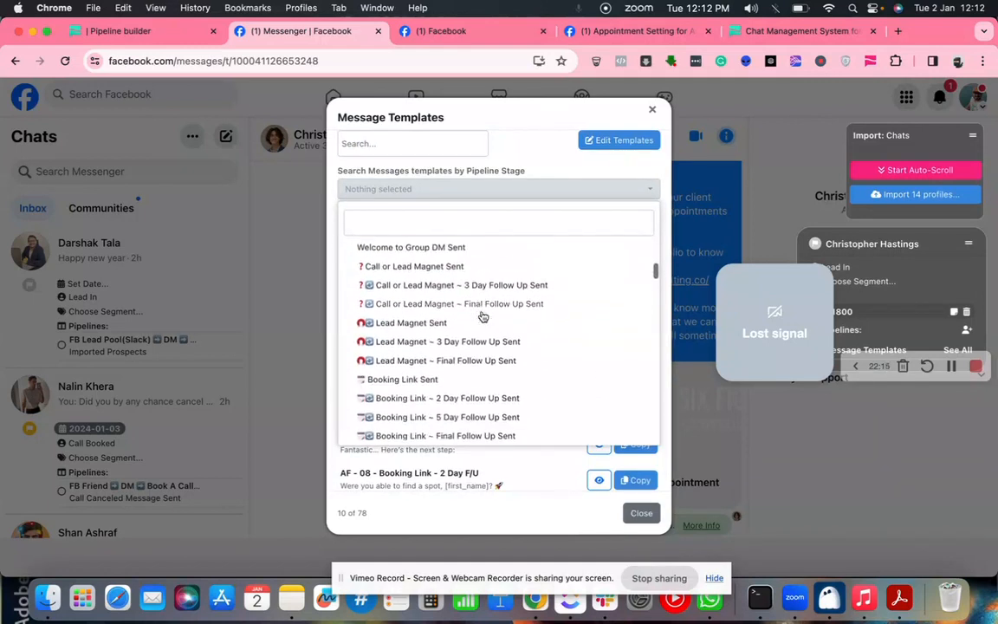
{"action": "scroll", "coordinate": [483, 317], "scroll_direction": "down", "scroll_amount": 10}
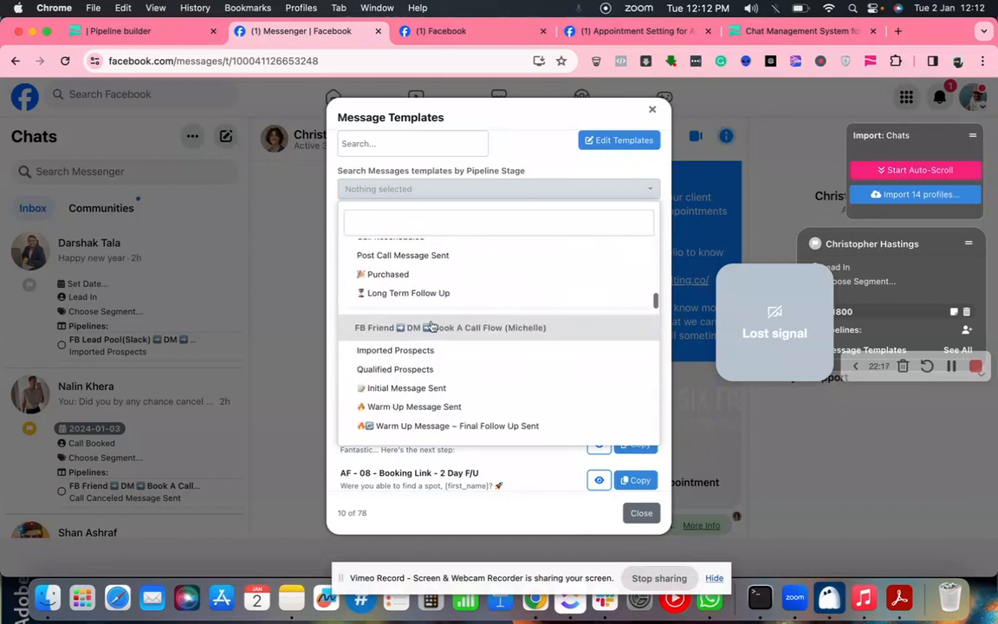
{"action": "scroll", "coordinate": [454, 354], "scroll_direction": "down", "scroll_amount": 6}
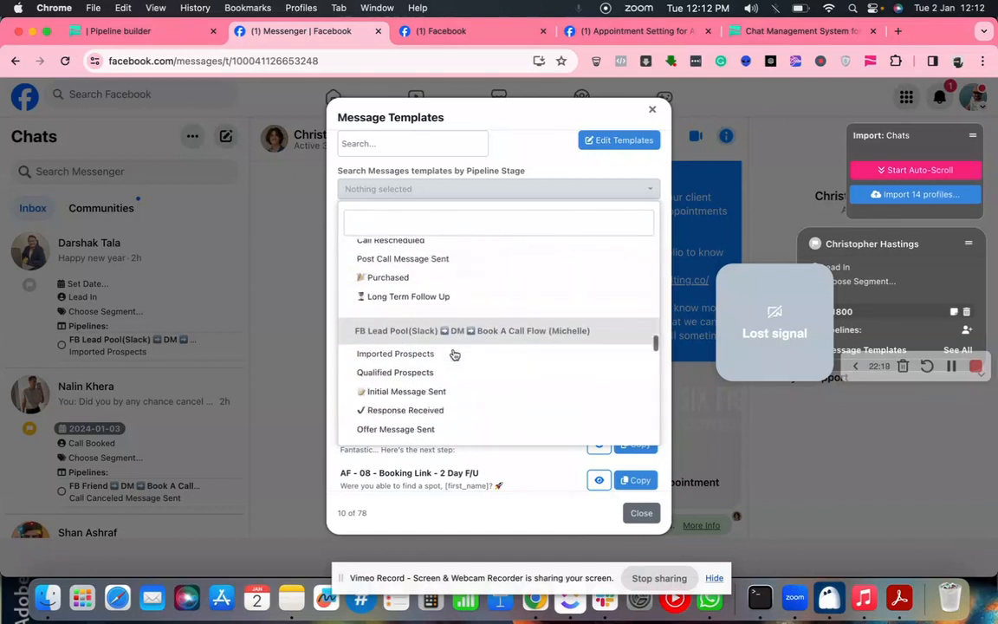
{"action": "scroll", "coordinate": [437, 338], "scroll_direction": "down", "scroll_amount": 6}
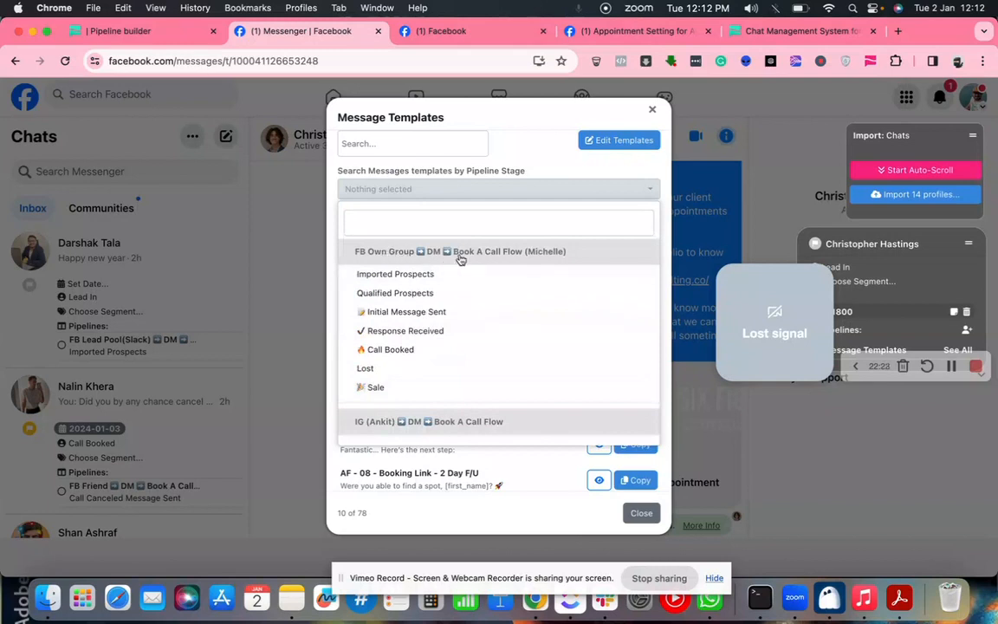
{"action": "left_click", "coordinate": [401, 296]}
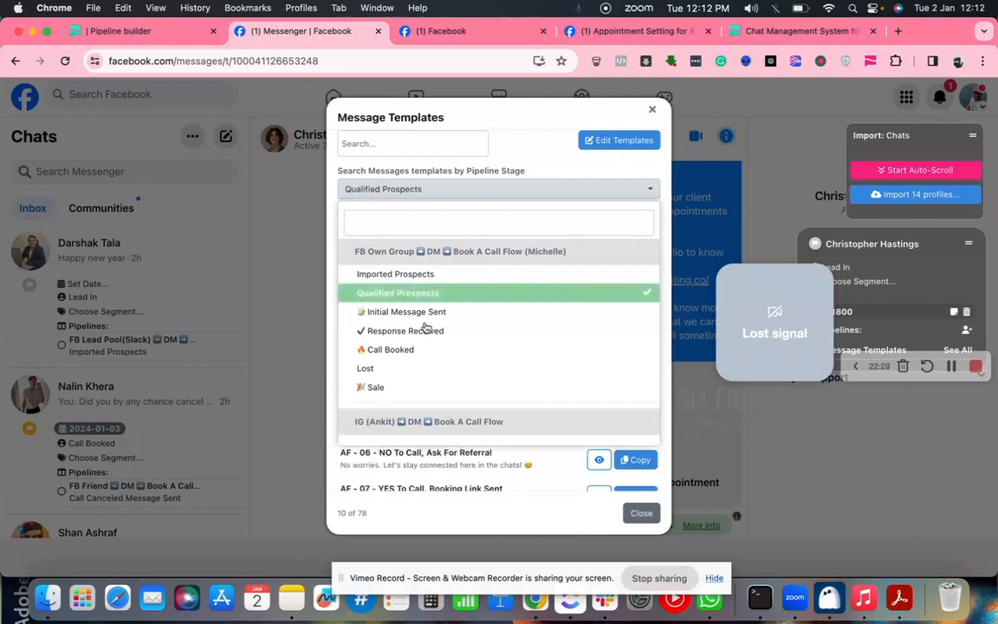
{"action": "left_click", "coordinate": [553, 459]}
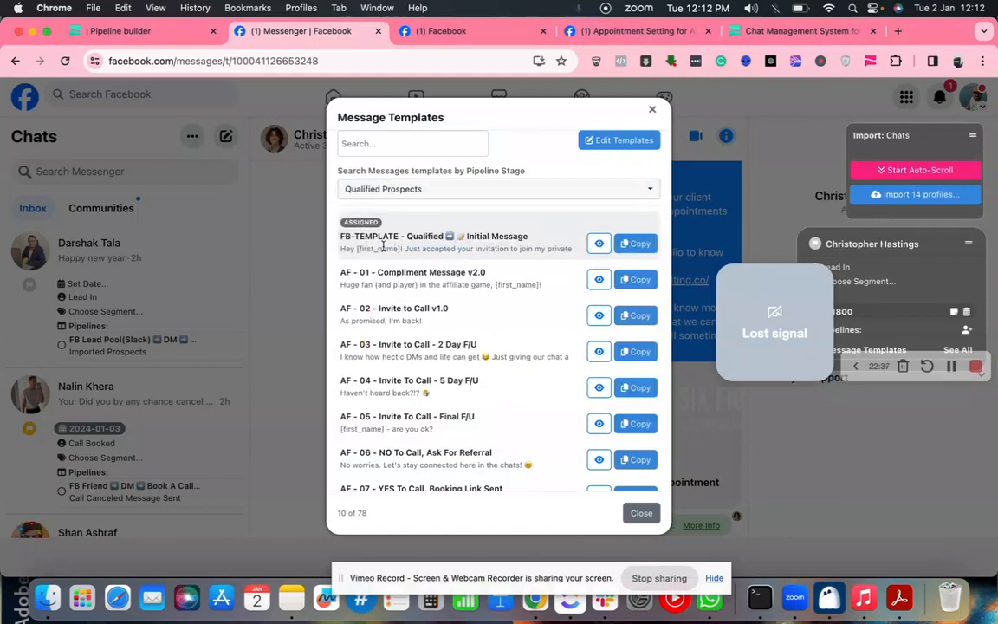
Expand the assigned Qualified ➡ Initial Message template, copy it and paste it into the chat's message box
{"action": "left_click_drag", "start_coordinate": [342, 248], "coordinate": [595, 250]}
{"action": "left_click", "coordinate": [425, 291]}
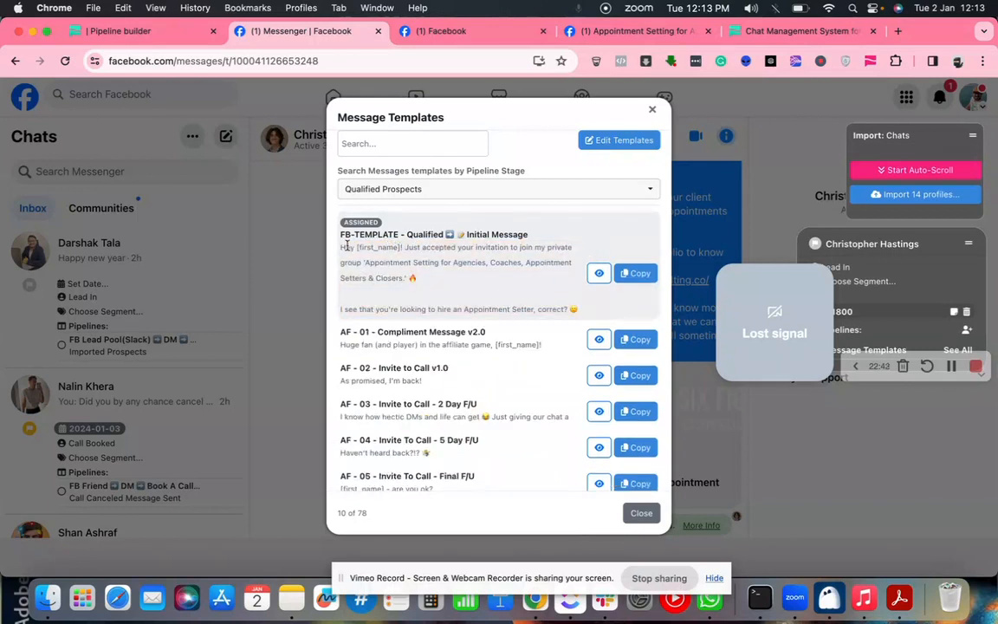
{"action": "left_click", "coordinate": [635, 273]}
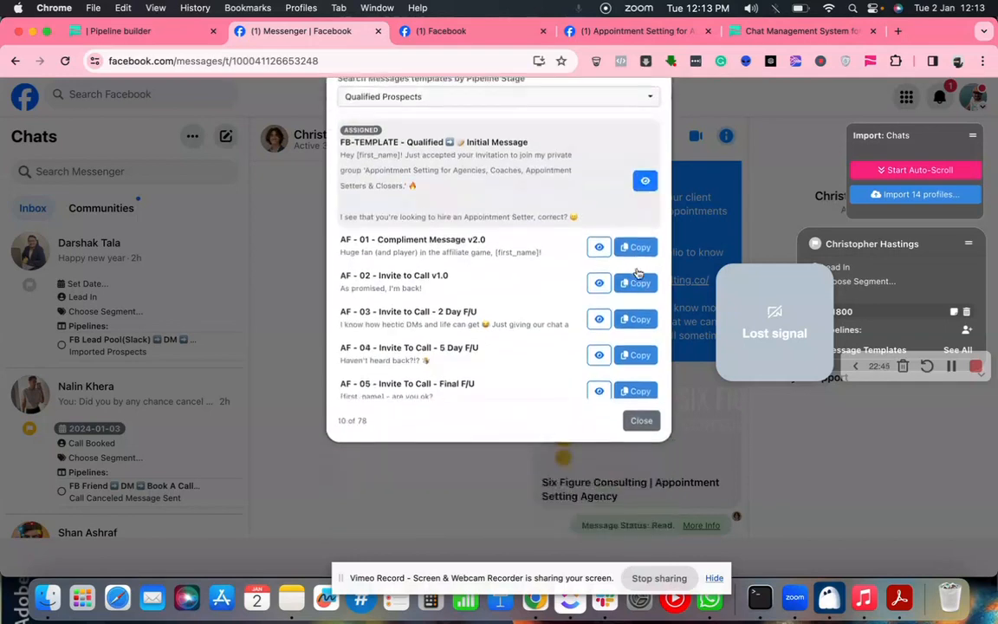
{"action": "left_click", "coordinate": [459, 552]}
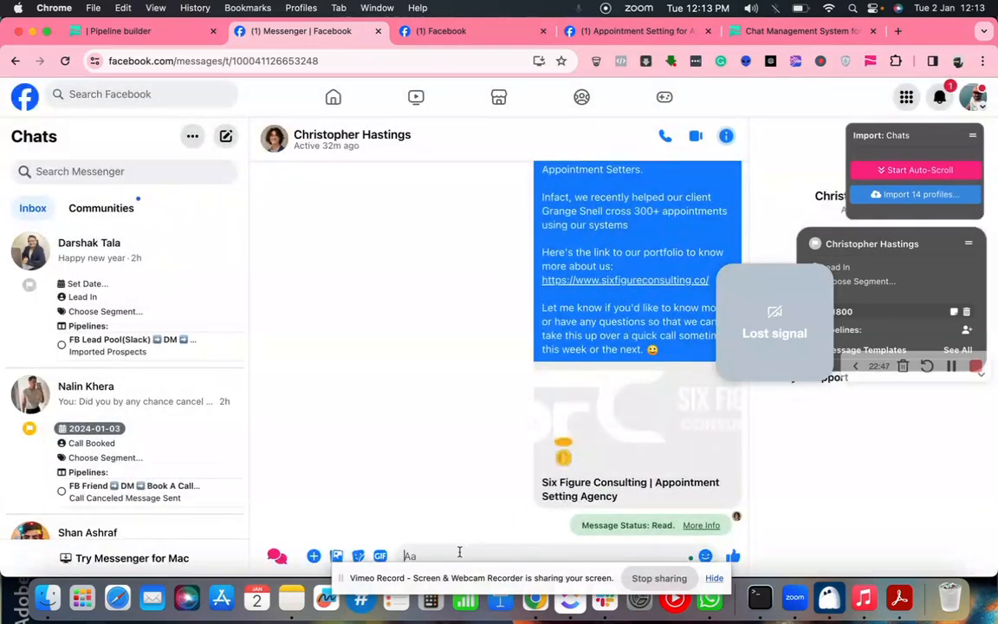
{"action": "key", "text": "super+v"}
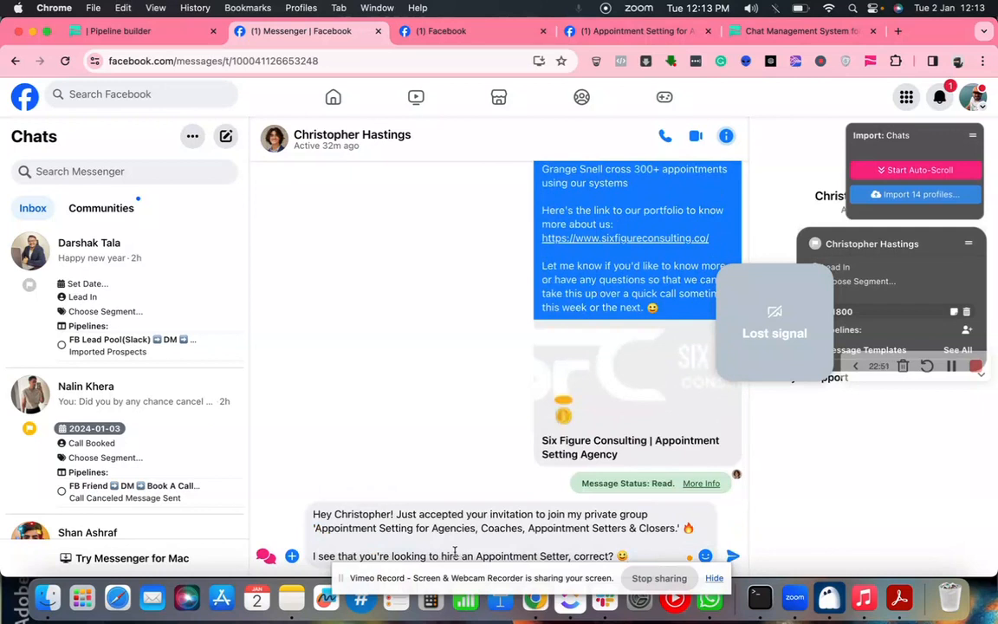
Highlight the first name in the pasted message, clear the whole draft and look back over the chat's earlier messages
{"action": "double_click", "coordinate": [355, 515]}
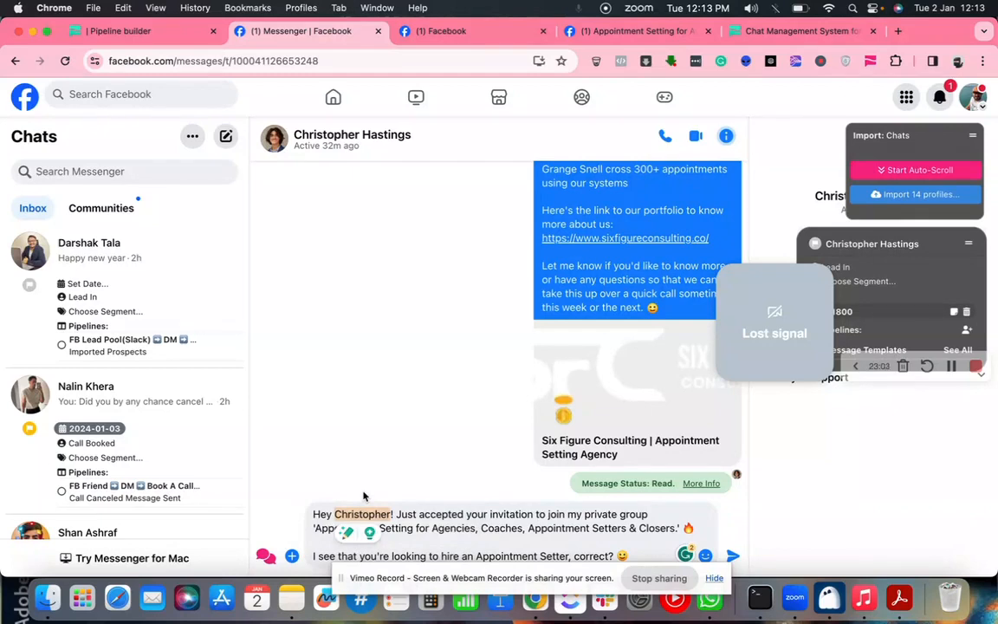
{"action": "left_click", "coordinate": [570, 557]}
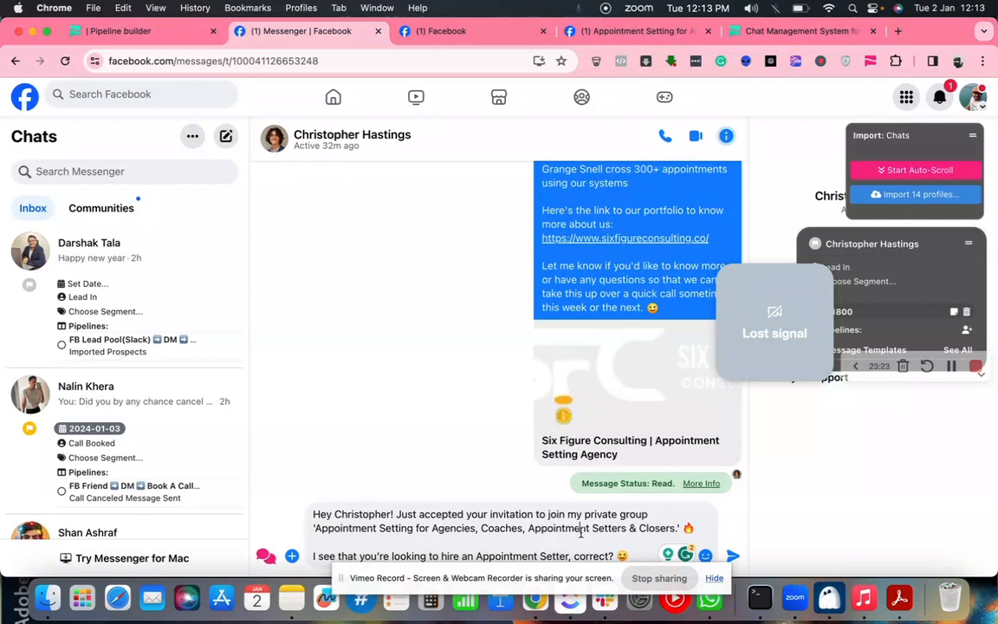
{"action": "left_click", "coordinate": [579, 529]}
{"action": "key", "text": "super+a"}
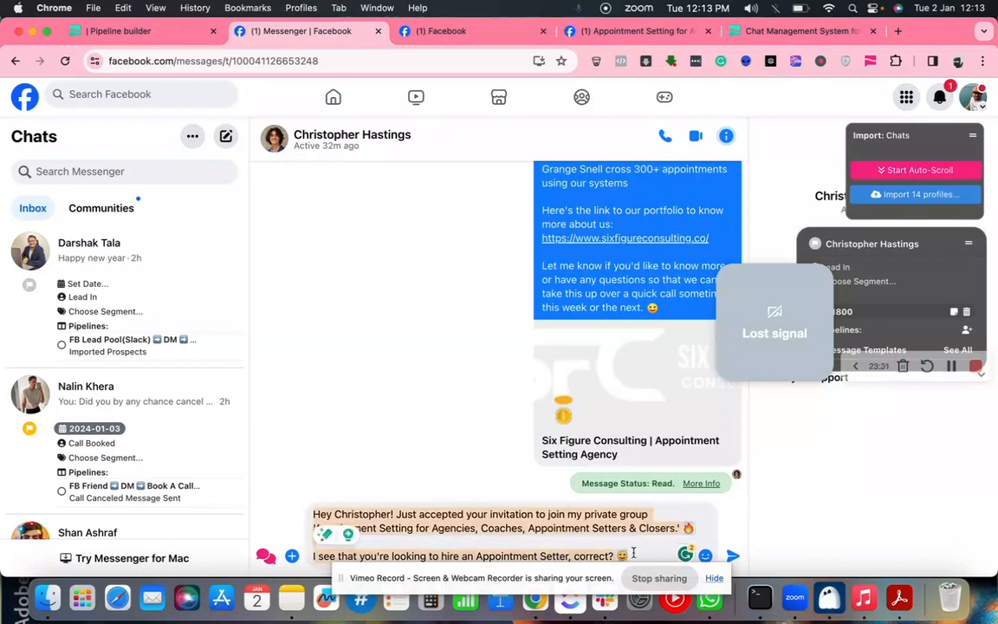
{"action": "key", "text": "super+x"}
{"action": "scroll", "coordinate": [434, 400], "scroll_direction": "up", "scroll_amount": 10}
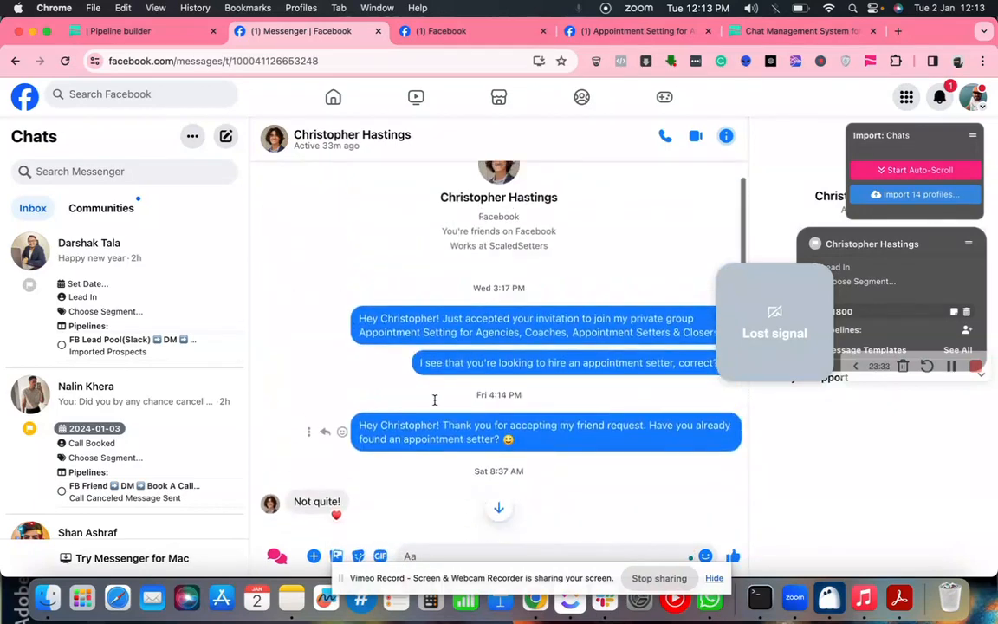
{"action": "scroll", "coordinate": [435, 402], "scroll_direction": "down", "scroll_amount": 10}
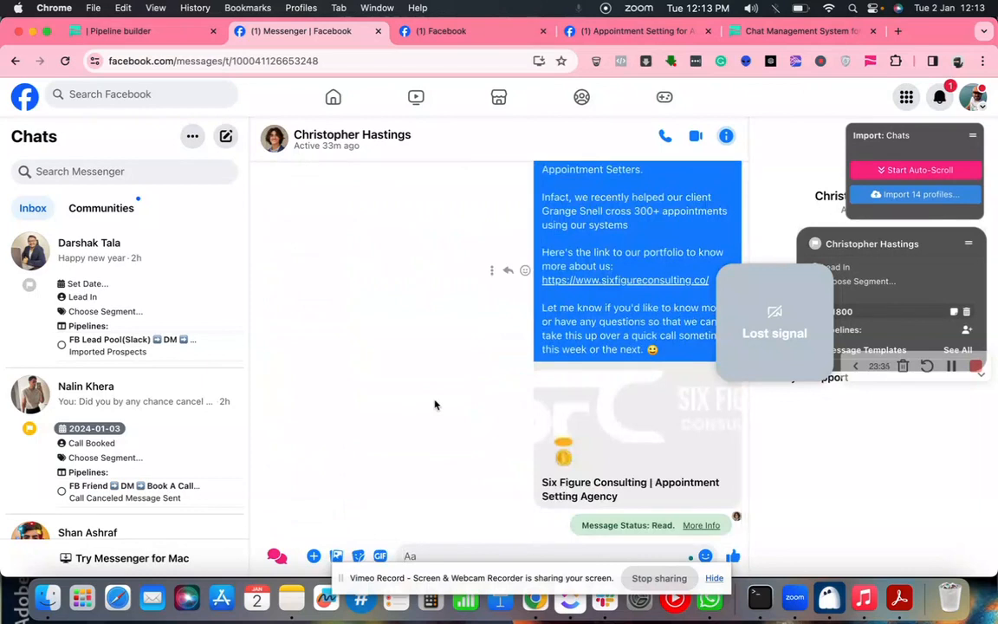
Switch to FlowChat and open the FB Own Group ➡ DM ➡ Book A Call Flow board from the Pipeline Manager
{"action": "left_click", "coordinate": [177, 37]}
{"action": "scroll", "coordinate": [377, 374], "scroll_direction": "down", "scroll_amount": 1}
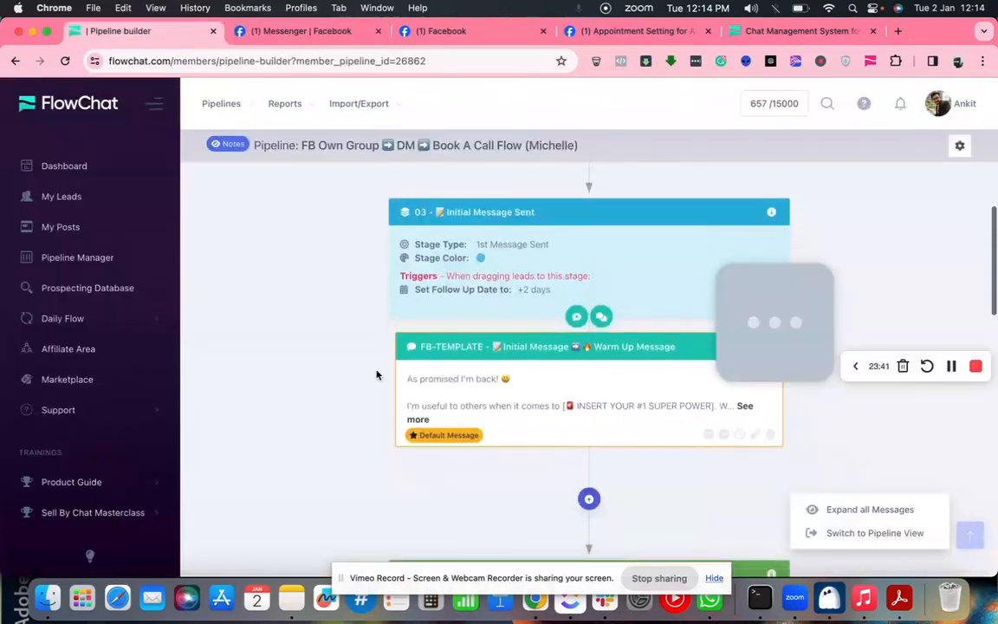
{"action": "scroll", "coordinate": [377, 374], "scroll_direction": "up", "scroll_amount": 2}
{"action": "scroll", "coordinate": [377, 375], "scroll_direction": "up", "scroll_amount": 2}
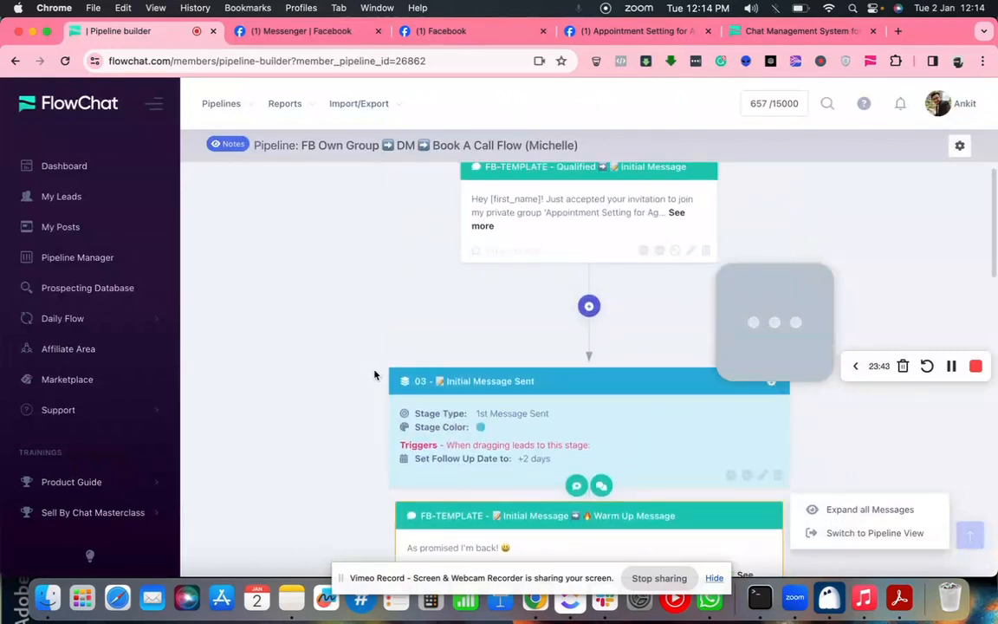
{"action": "left_click", "coordinate": [105, 256]}
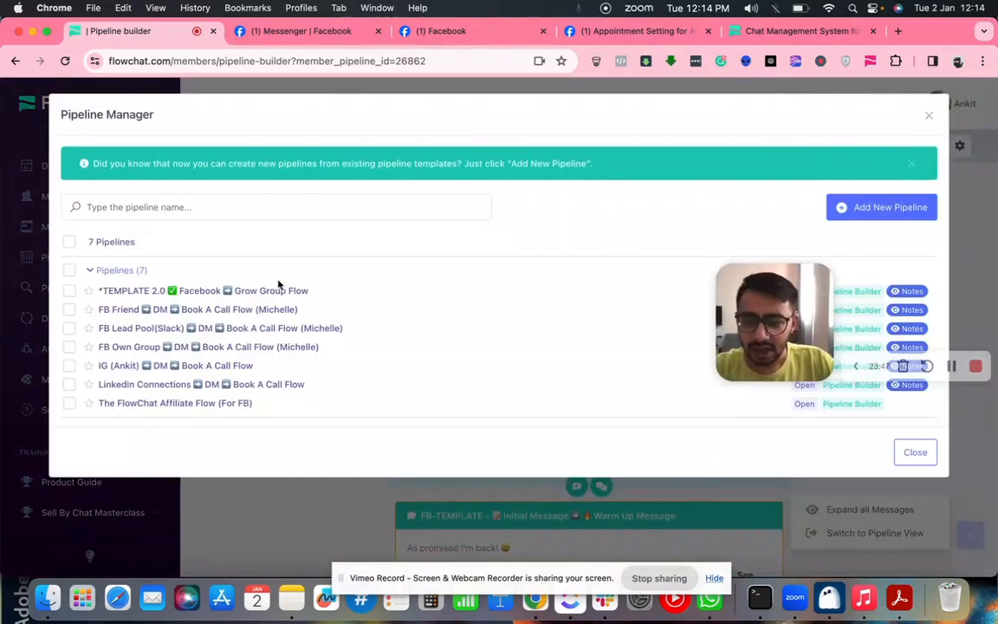
{"action": "left_click", "coordinate": [203, 350]}
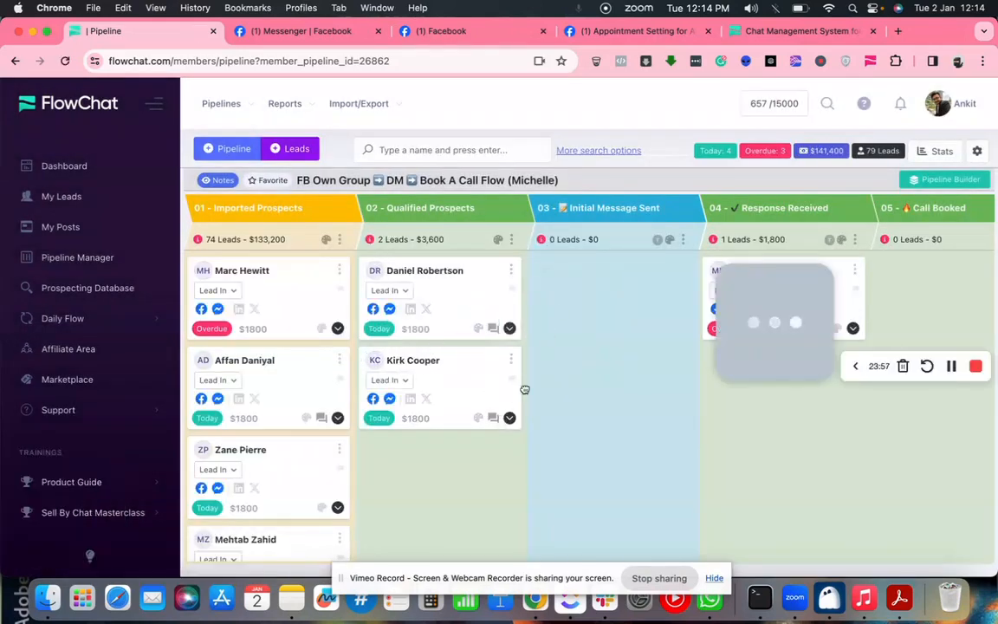
{"action": "scroll", "coordinate": [524, 390], "scroll_direction": "right", "scroll_amount": 3}
{"action": "scroll", "coordinate": [524, 390], "scroll_direction": "left", "scroll_amount": 3}
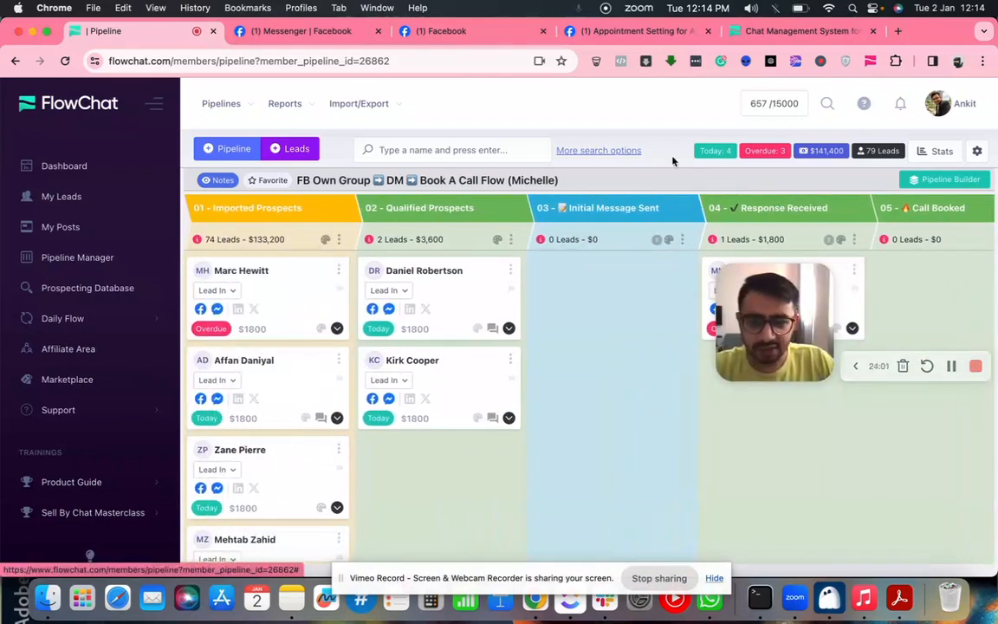
Search the own-group pipeline for the chat contact by first name
{"action": "left_click", "coordinate": [453, 151]}
{"action": "type", "text": "c"}
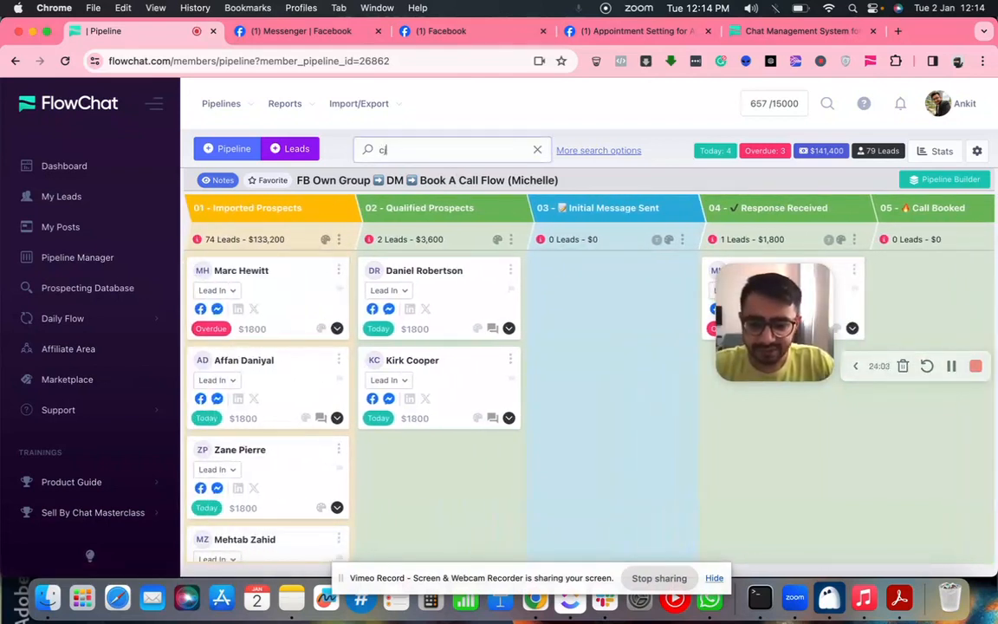
{"action": "type", "text": "hristoper"}
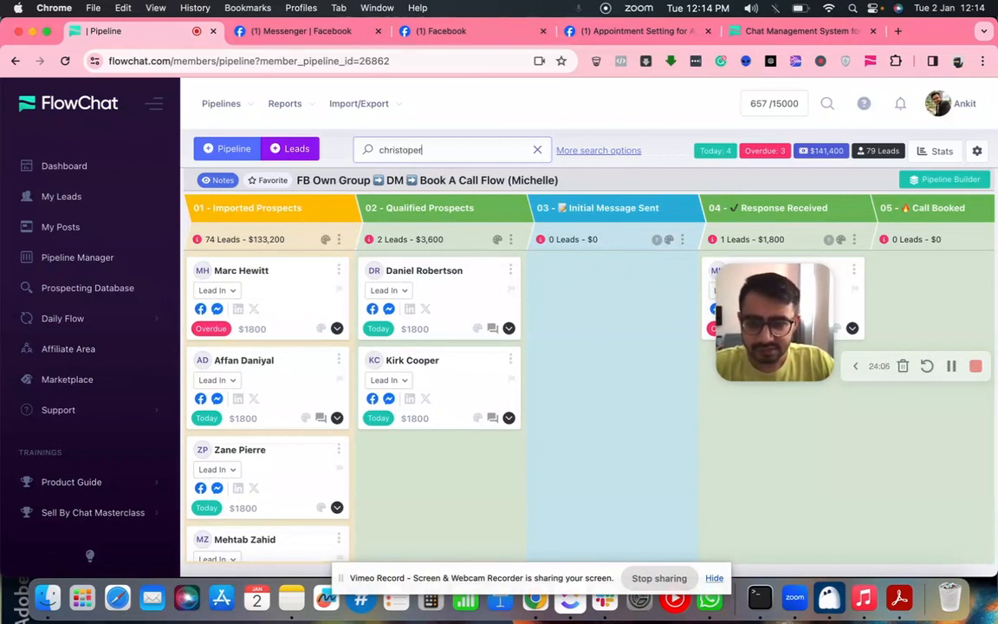
{"action": "key", "text": "Return"}
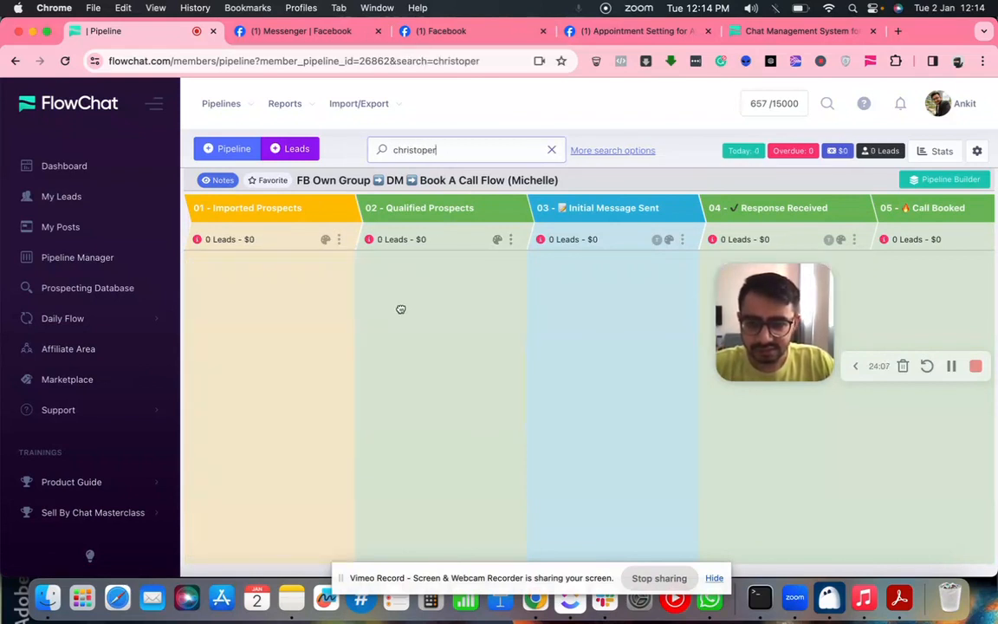
Switch to Messenger and find the contact's entry in the chat list to check its FlowChat lead details
{"action": "left_click", "coordinate": [306, 32]}
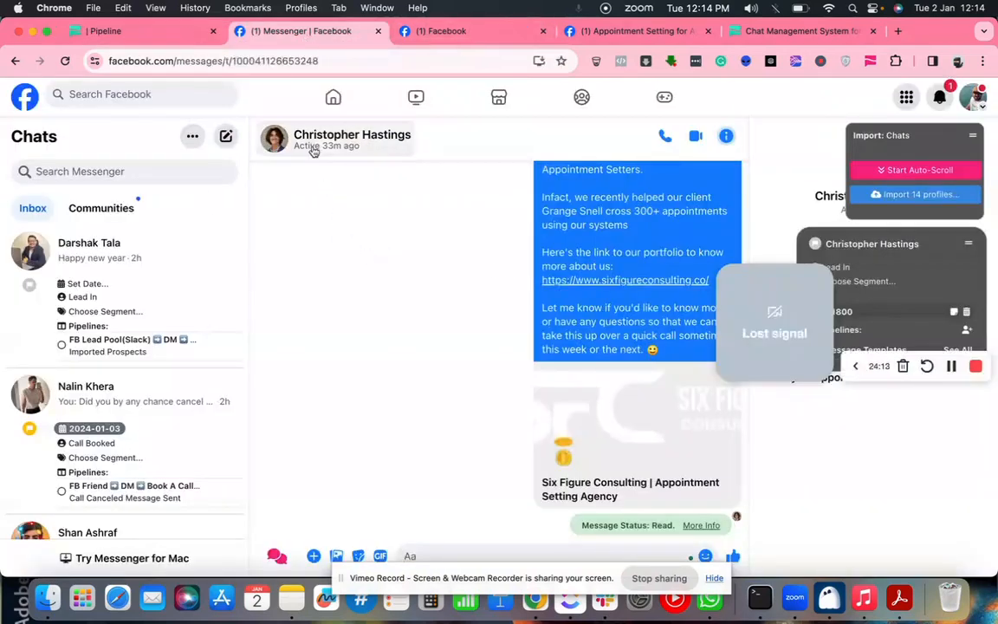
{"action": "scroll", "coordinate": [381, 307], "scroll_direction": "up", "scroll_amount": 1}
{"action": "scroll", "coordinate": [74, 442], "scroll_direction": "down", "scroll_amount": 10}
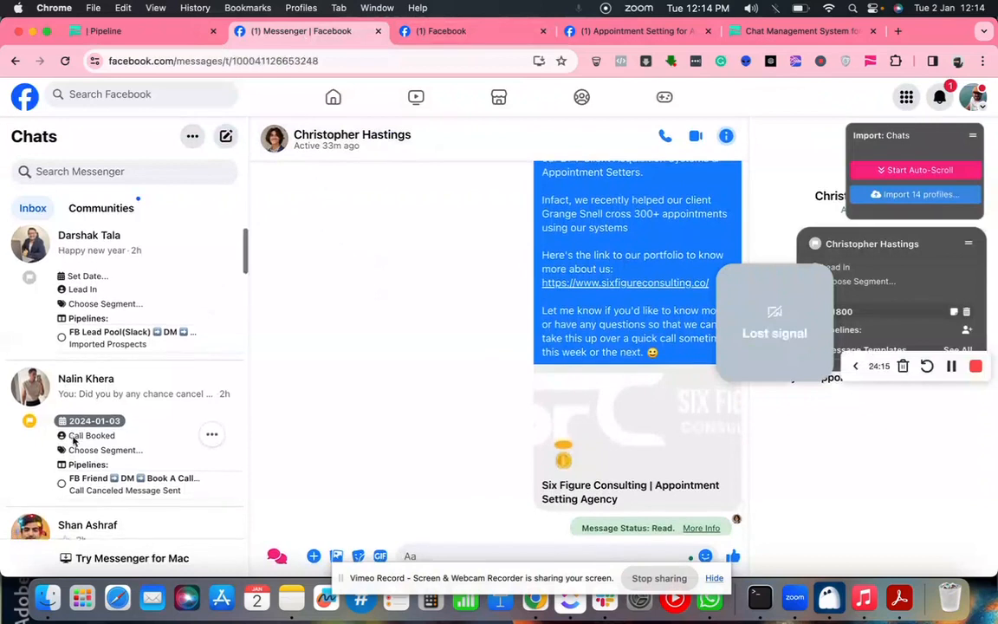
{"action": "scroll", "coordinate": [74, 442], "scroll_direction": "down", "scroll_amount": 5}
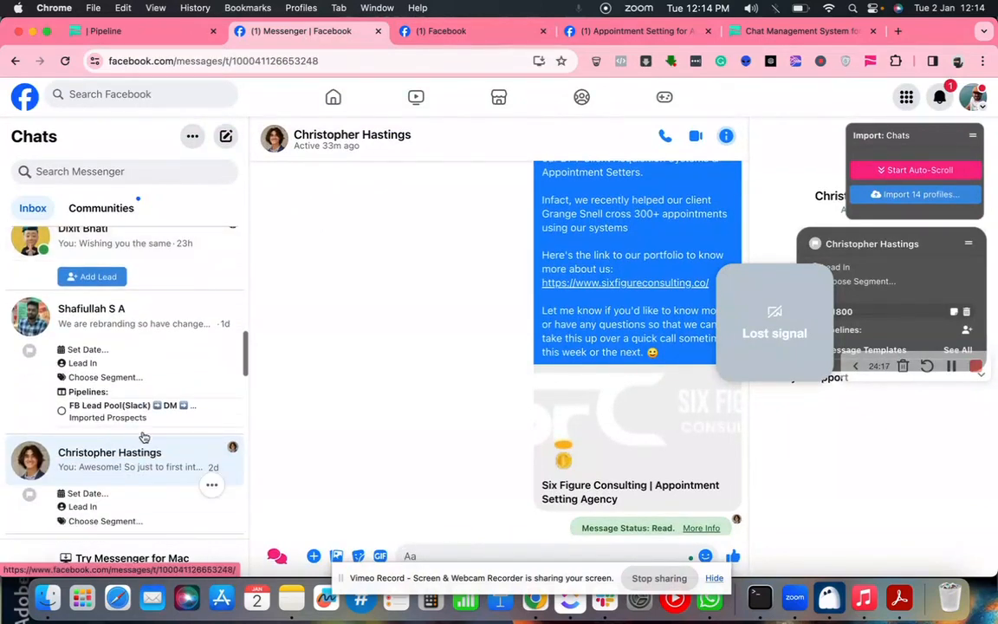
{"action": "scroll", "coordinate": [146, 393], "scroll_direction": "down", "scroll_amount": 2}
{"action": "scroll", "coordinate": [147, 393], "scroll_direction": "down", "scroll_amount": 2}
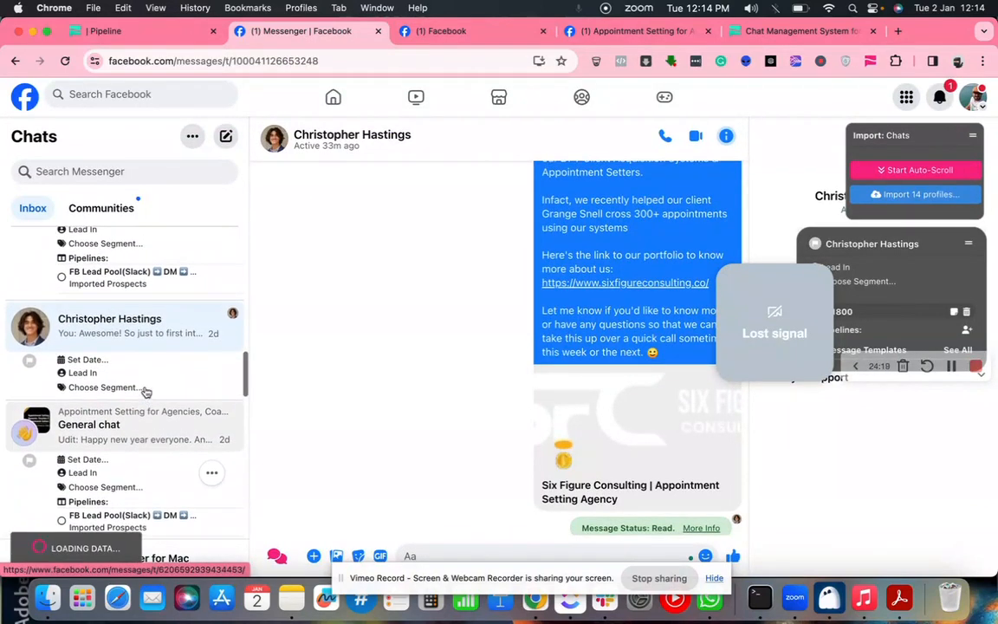
Return to the FlowChat pipeline board and clear the lead name search
{"action": "left_click", "coordinate": [156, 32]}
{"action": "double_click", "coordinate": [449, 145]}
{"action": "key", "text": "BackSpace"}
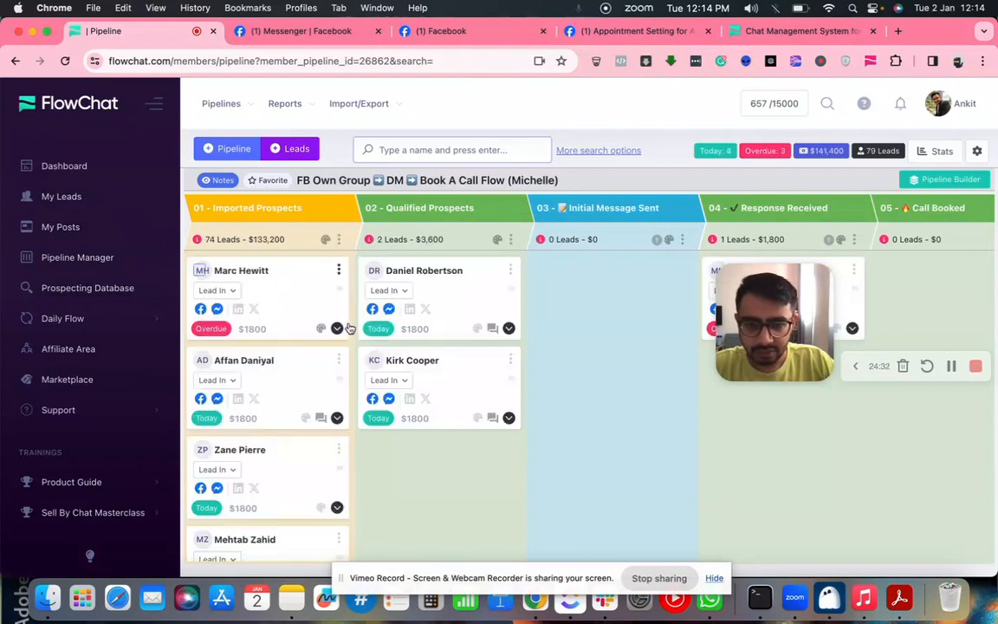
Find the chat contact in the My Leads list by first name and set the lead's status to Needs Follow Up
{"action": "scroll", "coordinate": [347, 322], "scroll_direction": "down", "scroll_amount": 3}
{"action": "scroll", "coordinate": [346, 323], "scroll_direction": "down", "scroll_amount": 10}
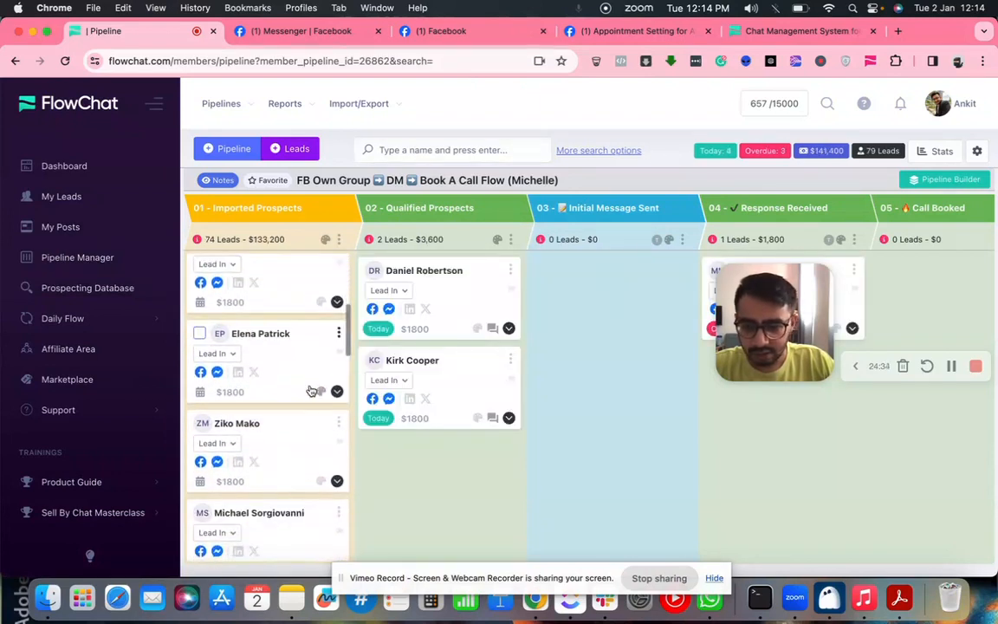
{"action": "scroll", "coordinate": [311, 391], "scroll_direction": "up", "scroll_amount": 10}
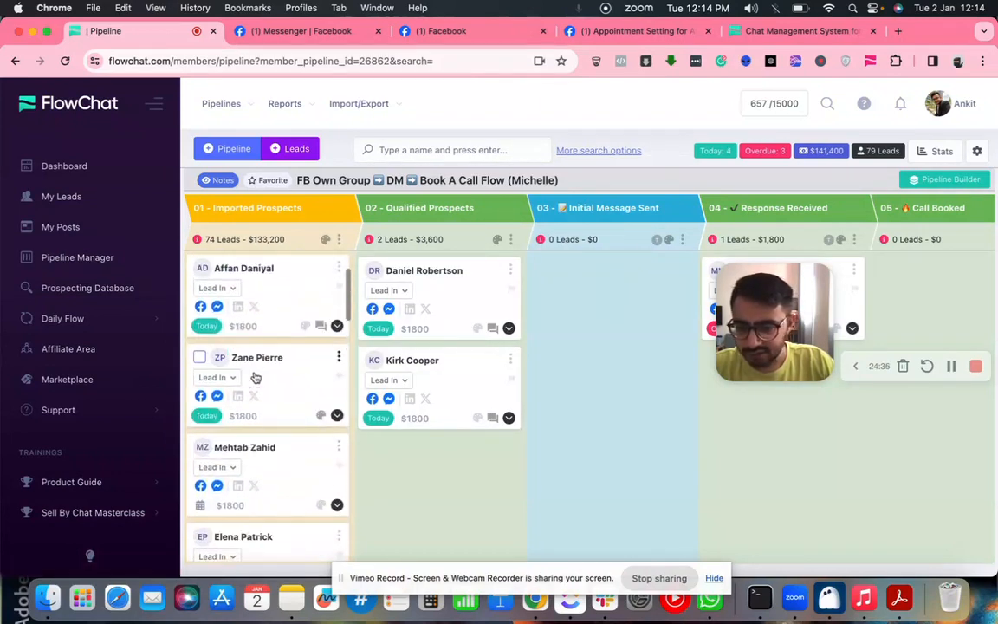
{"action": "left_click", "coordinate": [74, 197]}
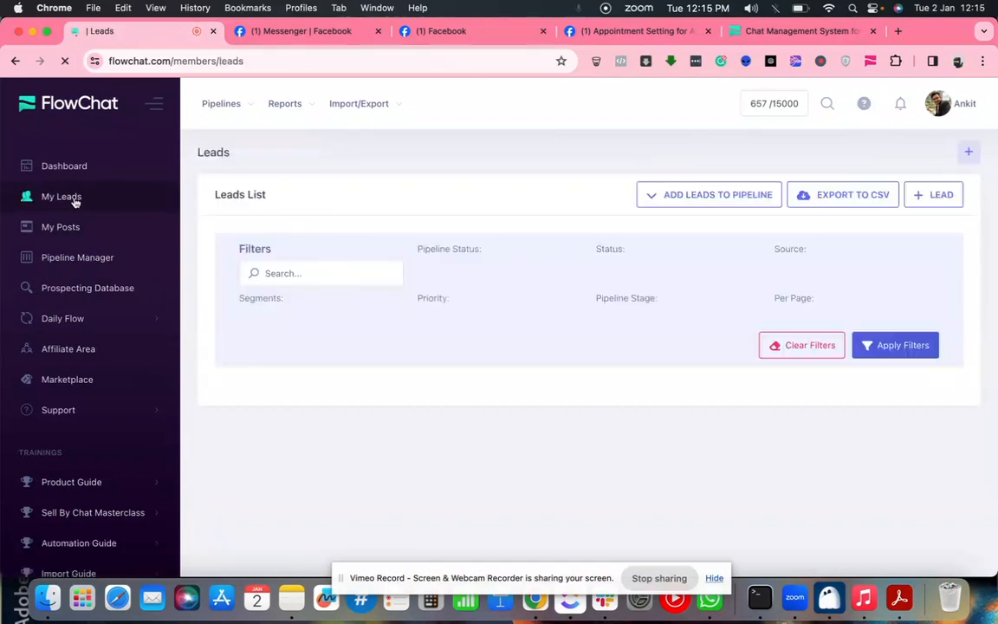
{"action": "left_click", "coordinate": [333, 274]}
{"action": "type", "text": "christopher"}
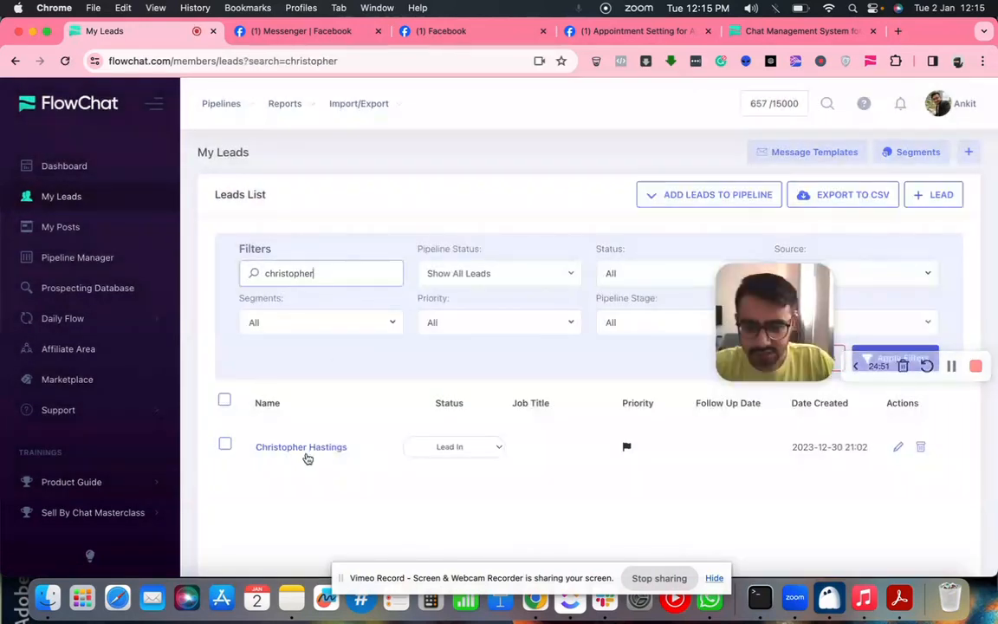
{"action": "left_click", "coordinate": [485, 448]}
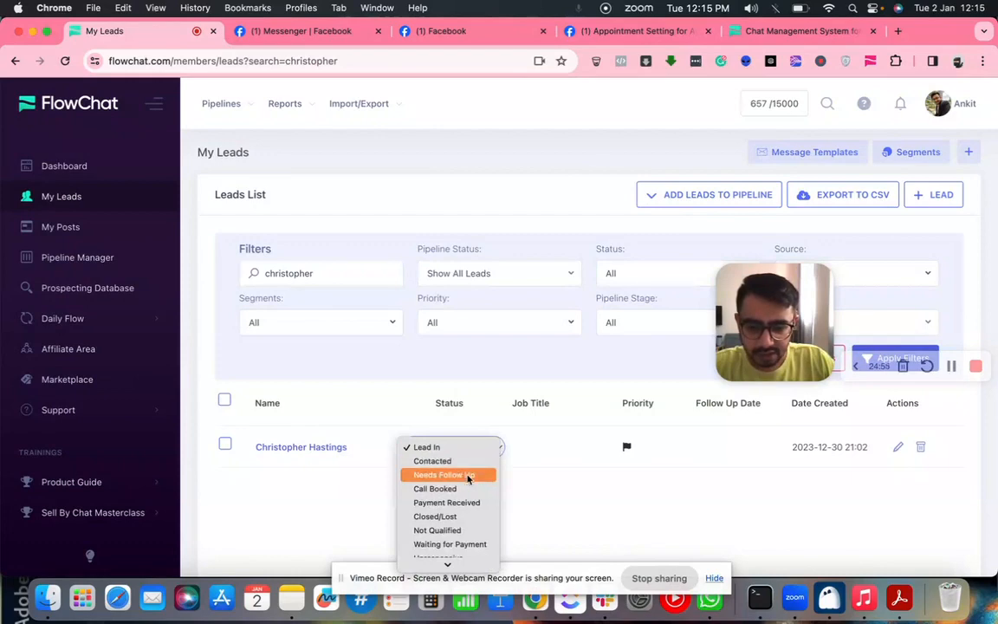
{"action": "left_click", "coordinate": [471, 475]}
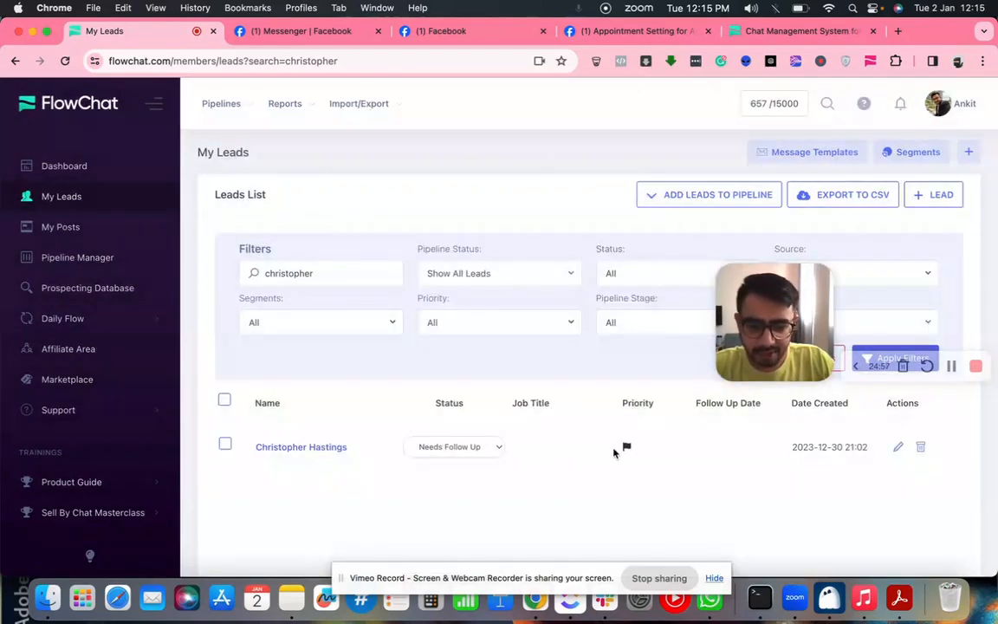
Assign the lead to the Initial Message Sent stage of the FB Own Group ➡ DM ➡ Book A Call Flow pipeline and save the lead details
{"action": "left_click", "coordinate": [898, 447]}
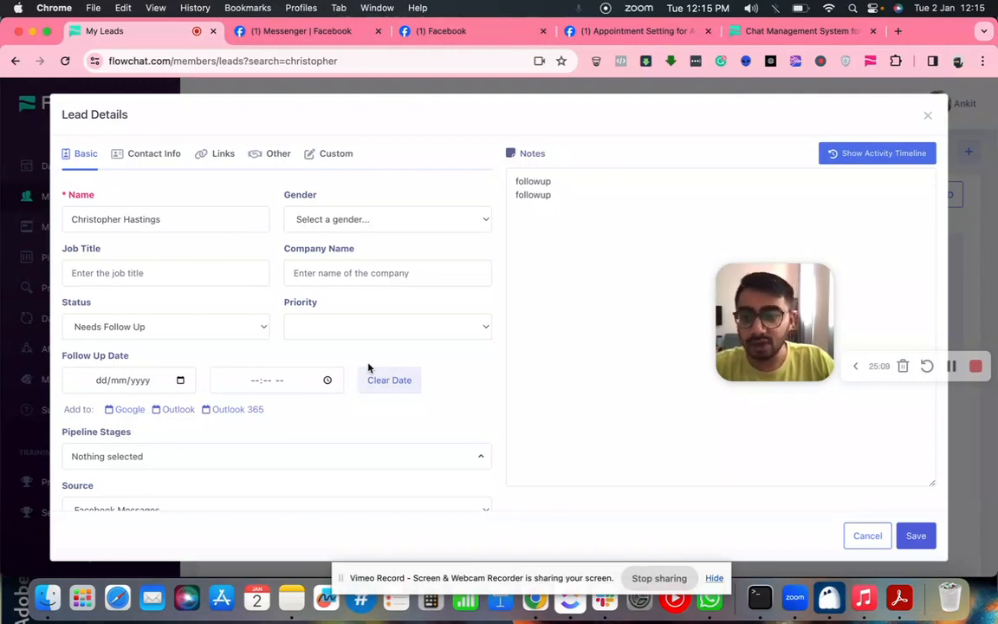
{"action": "scroll", "coordinate": [368, 369], "scroll_direction": "down", "scroll_amount": 2}
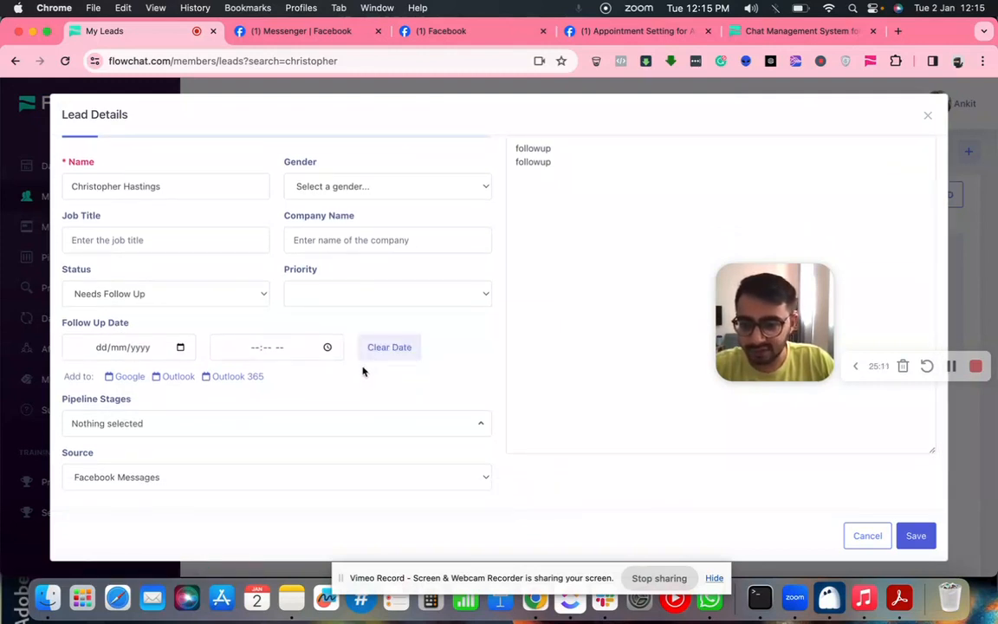
{"action": "scroll", "coordinate": [364, 371], "scroll_direction": "up", "scroll_amount": 1}
{"action": "scroll", "coordinate": [364, 372], "scroll_direction": "down", "scroll_amount": 1}
{"action": "left_click", "coordinate": [355, 421]}
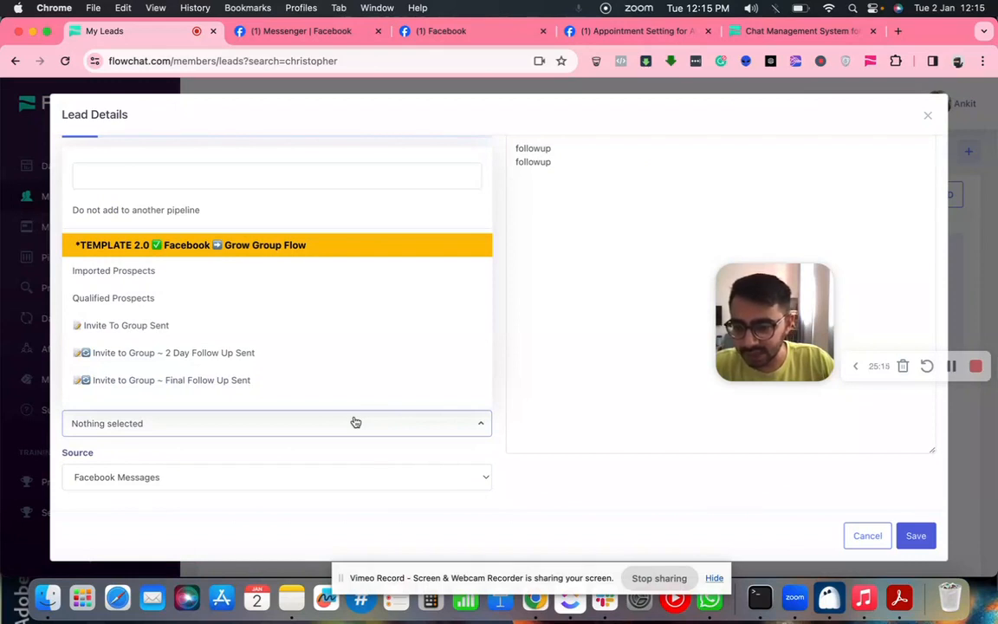
{"action": "scroll", "coordinate": [223, 339], "scroll_direction": "down", "scroll_amount": 4}
{"action": "scroll", "coordinate": [224, 338], "scroll_direction": "down", "scroll_amount": 7}
{"action": "scroll", "coordinate": [224, 339], "scroll_direction": "down", "scroll_amount": 10}
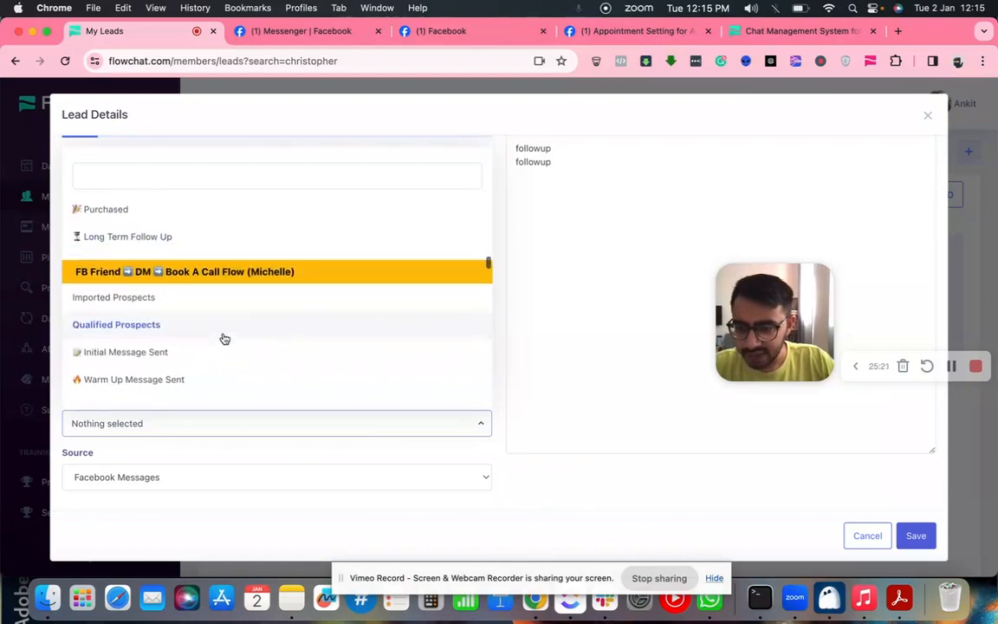
{"action": "scroll", "coordinate": [224, 339], "scroll_direction": "down", "scroll_amount": 10}
{"action": "scroll", "coordinate": [223, 339], "scroll_direction": "down", "scroll_amount": 5}
{"action": "scroll", "coordinate": [220, 370], "scroll_direction": "down", "scroll_amount": 3}
{"action": "scroll", "coordinate": [221, 369], "scroll_direction": "down", "scroll_amount": 10}
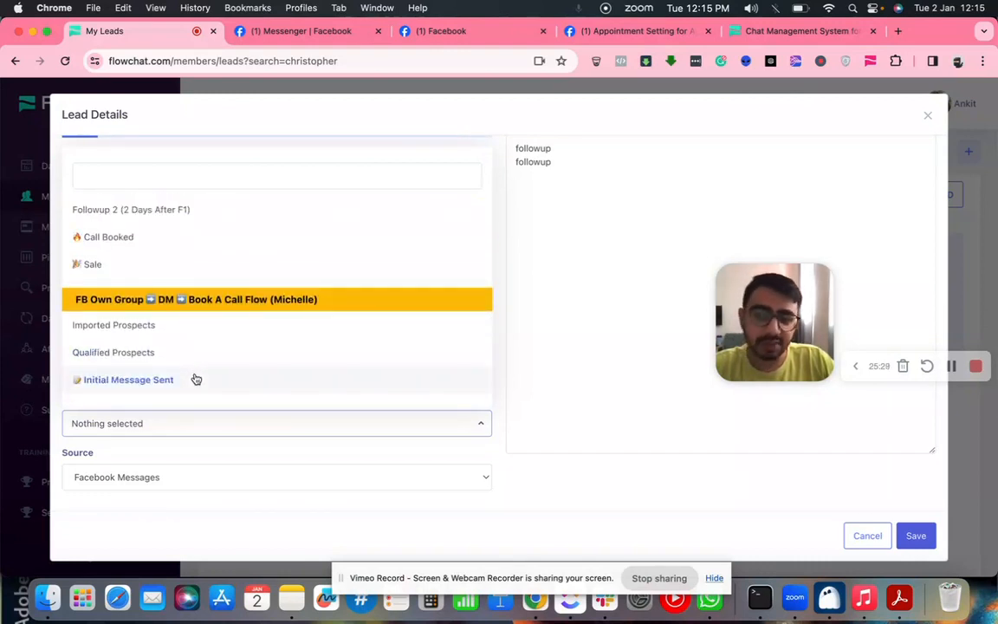
{"action": "left_click", "coordinate": [196, 380]}
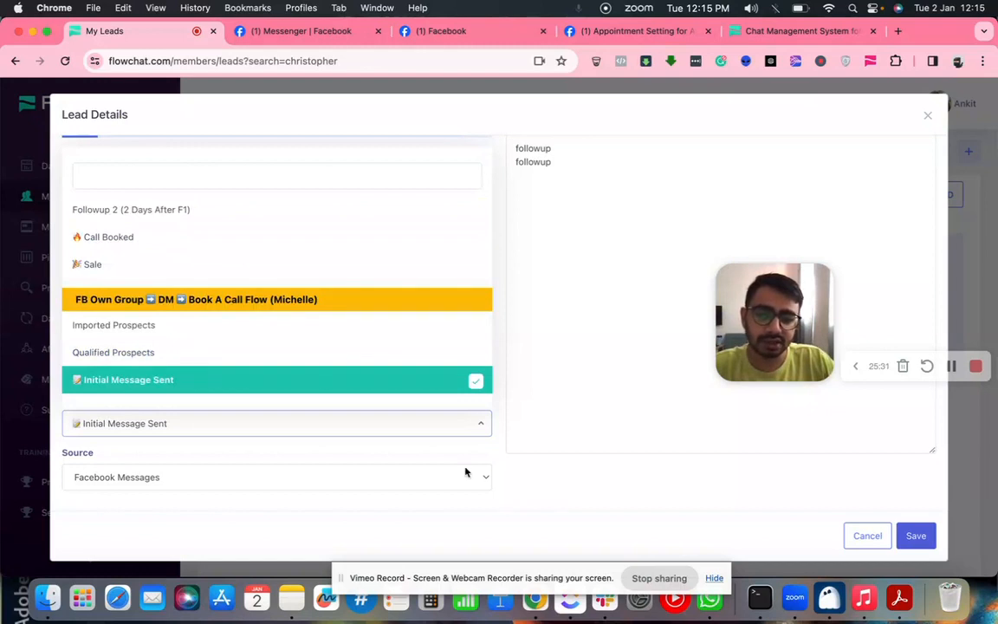
{"action": "left_click", "coordinate": [535, 459]}
{"action": "scroll", "coordinate": [391, 361], "scroll_direction": "up", "scroll_amount": 2}
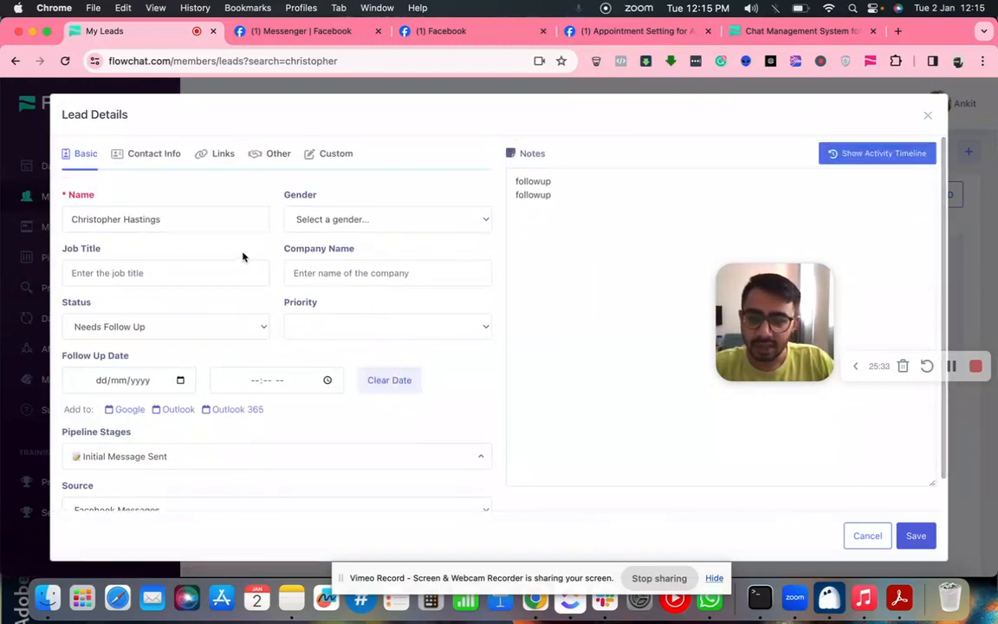
{"action": "left_click", "coordinate": [916, 537]}
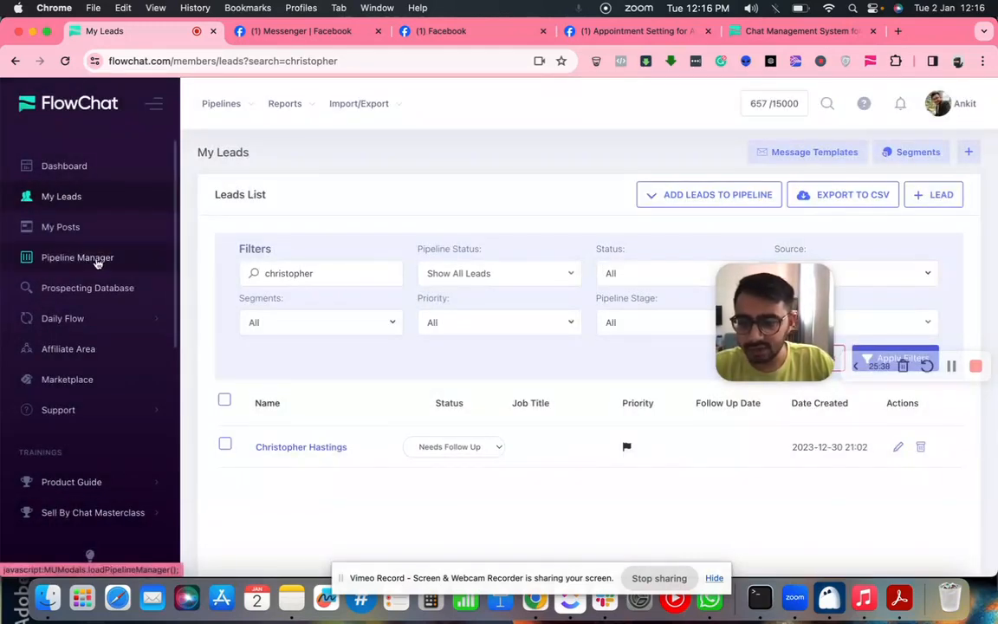
Open the FB Own Group ➡ DM ➡ Book A Call Flow pipeline board
{"action": "left_click", "coordinate": [97, 263]}
{"action": "left_click", "coordinate": [929, 116]}
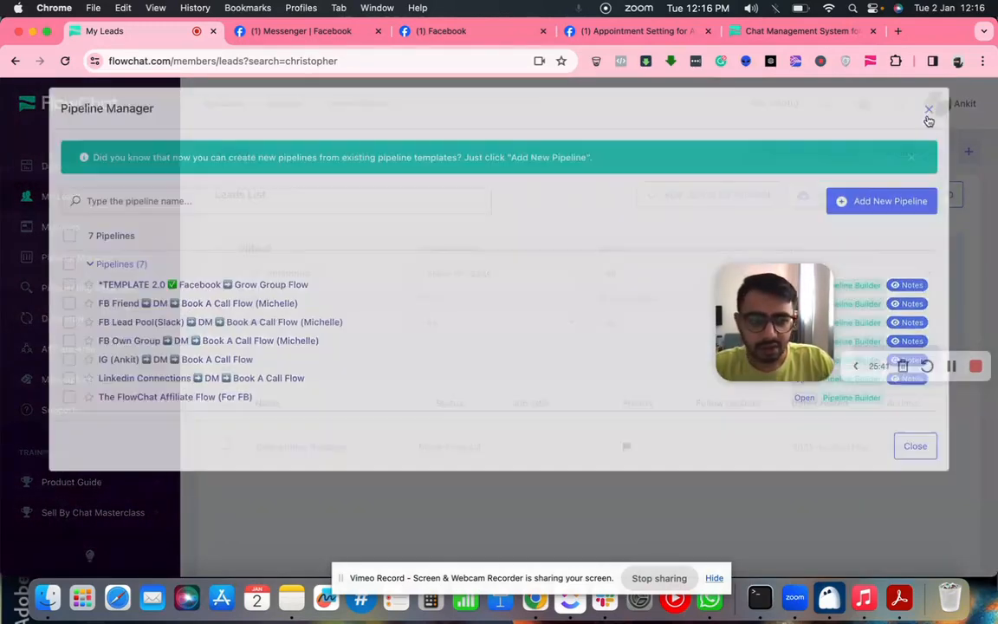
{"action": "left_click", "coordinate": [249, 104]}
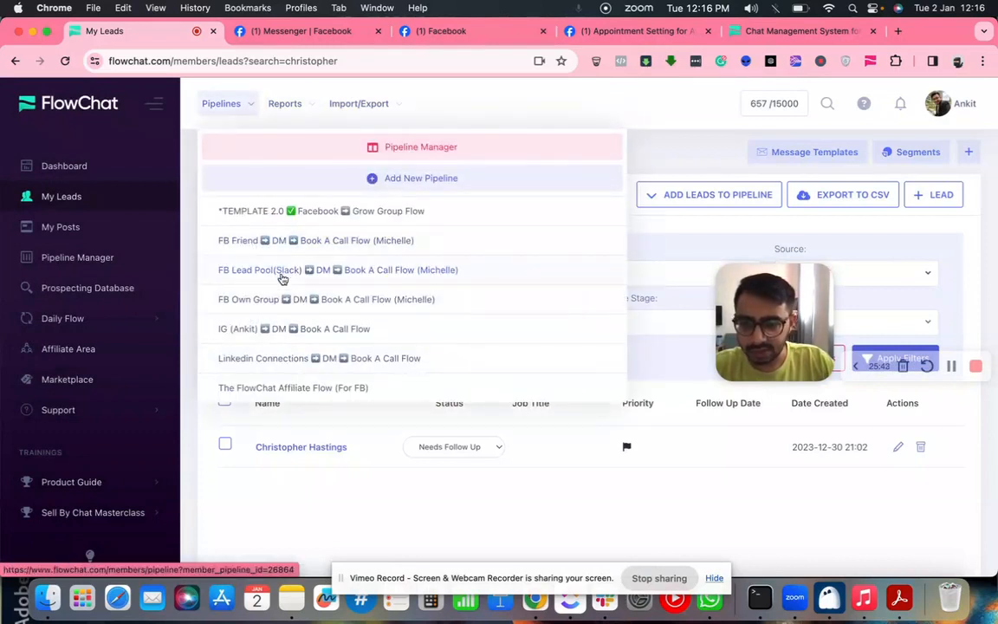
{"action": "left_click", "coordinate": [267, 306]}
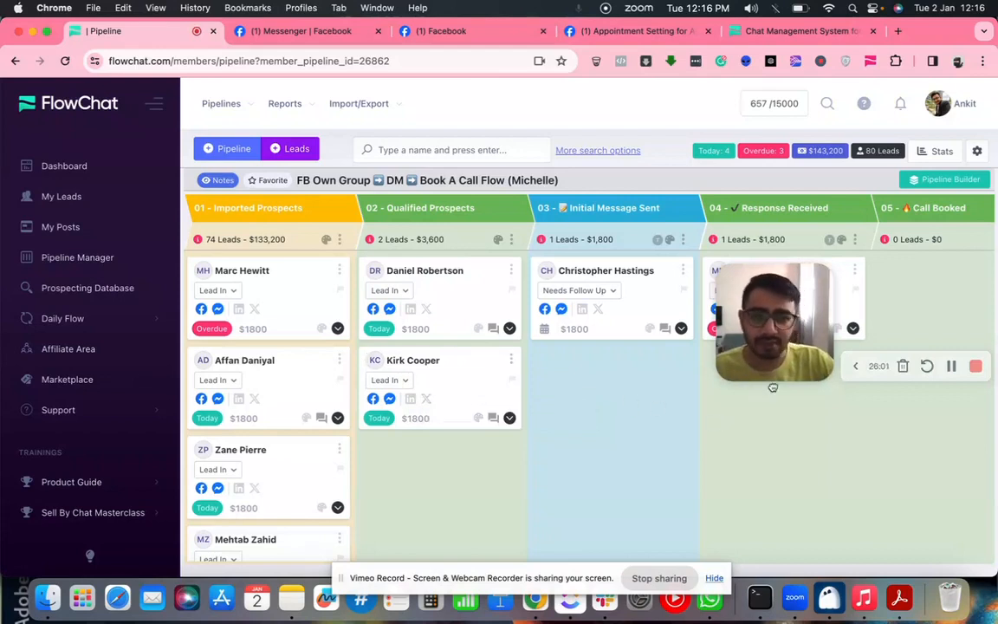
Examine the lead cards across the board's stages, from Imported Prospects through Initial Message Sent and Response Received to Sale
{"action": "left_click_drag", "start_coordinate": [773, 387], "coordinate": [857, 497]}
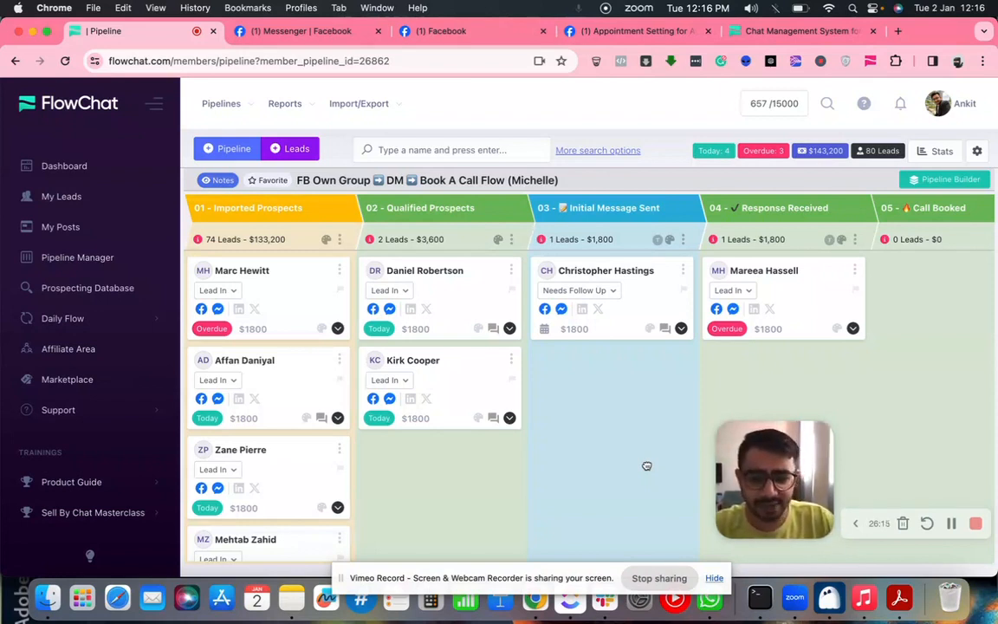
{"action": "scroll", "coordinate": [646, 466], "scroll_direction": "right", "scroll_amount": 5}
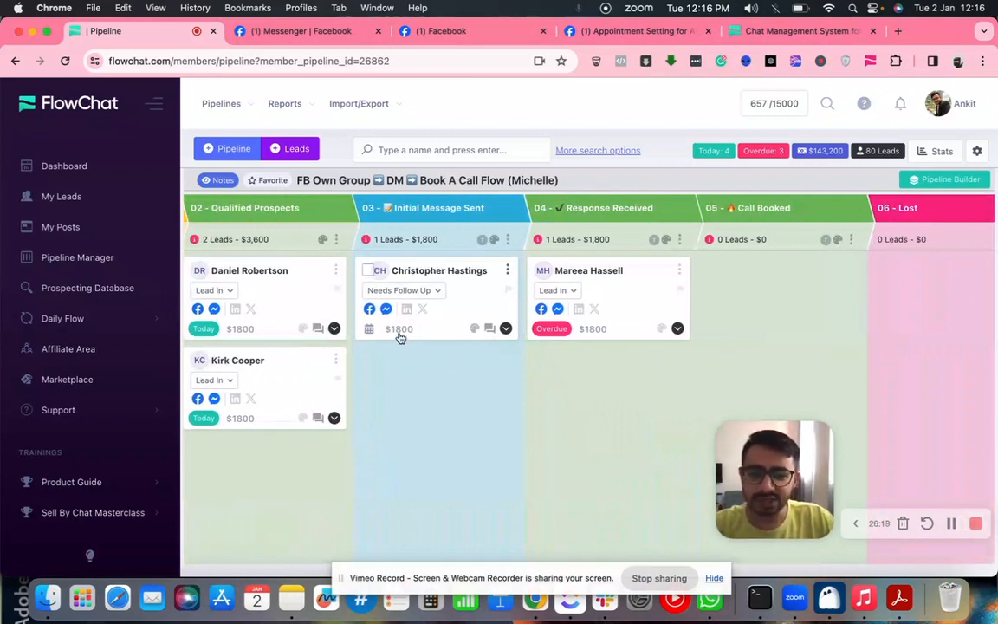
{"action": "scroll", "coordinate": [473, 389], "scroll_direction": "left", "scroll_amount": 5}
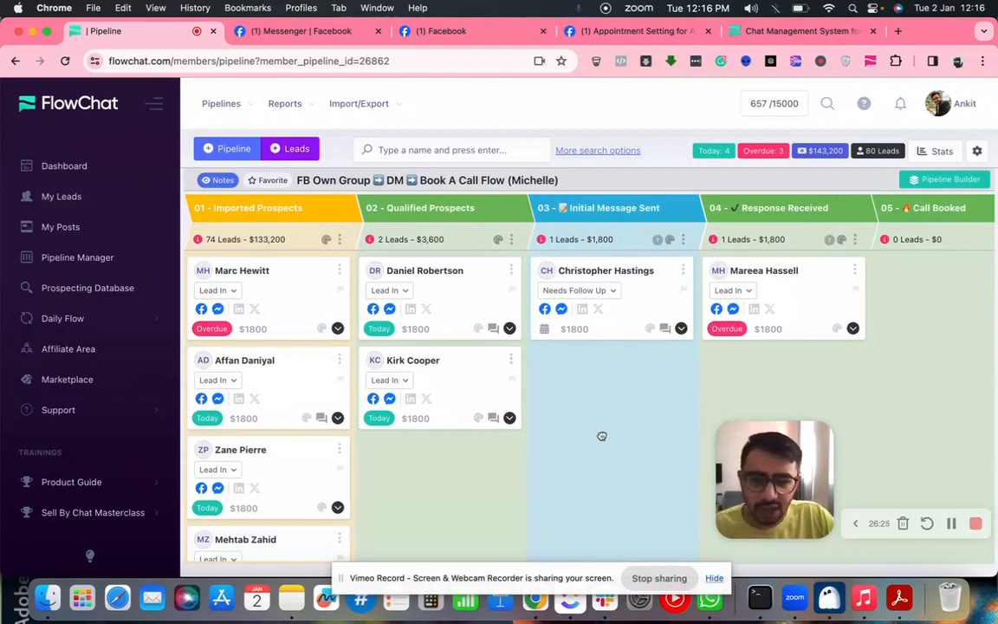
{"action": "scroll", "coordinate": [599, 434], "scroll_direction": "right", "scroll_amount": 2}
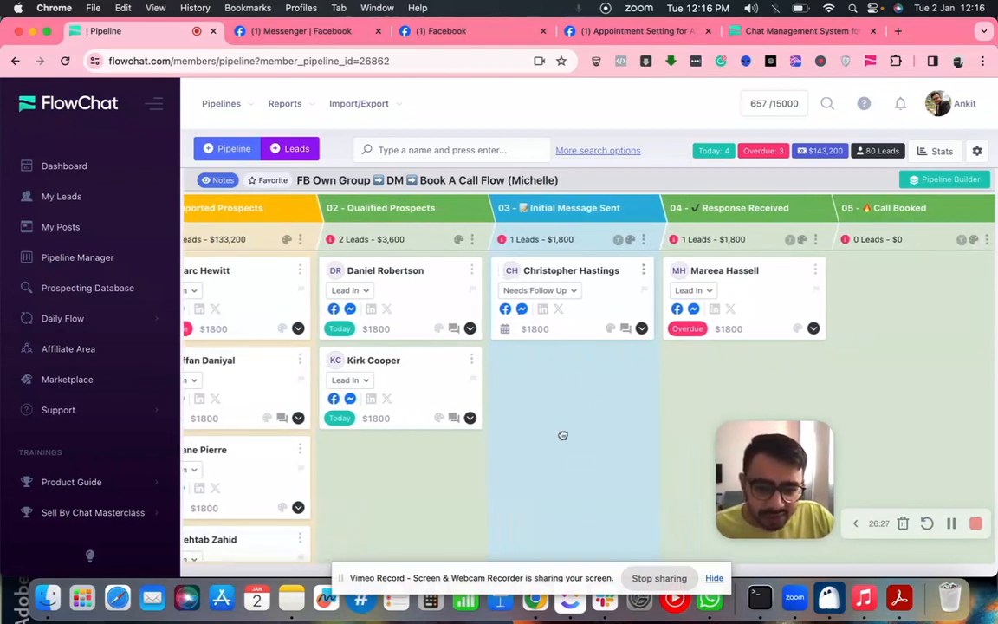
{"action": "scroll", "coordinate": [565, 422], "scroll_direction": "right", "scroll_amount": 5}
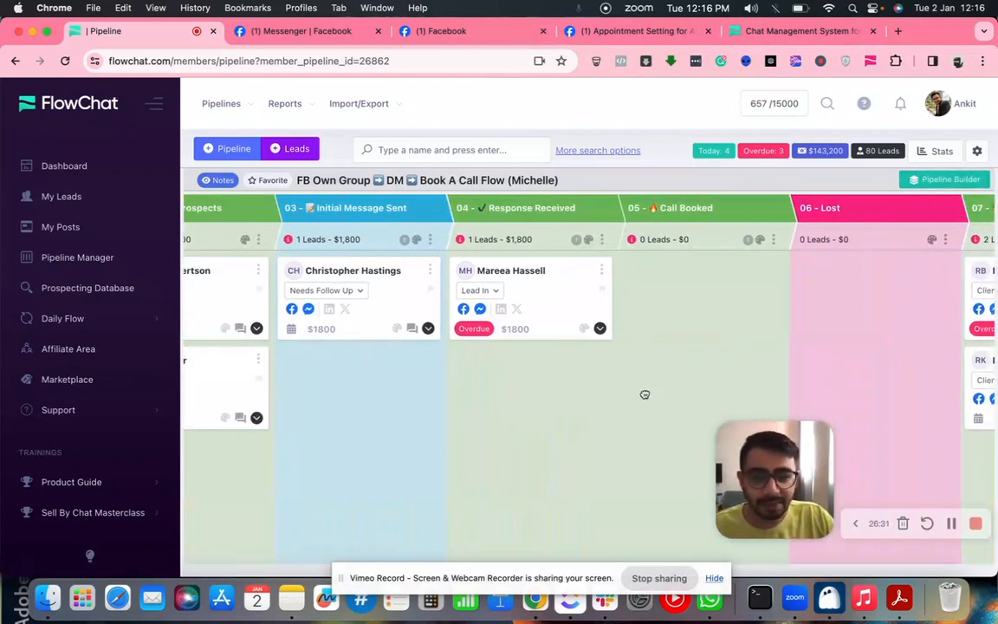
{"action": "scroll", "coordinate": [554, 352], "scroll_direction": "right", "scroll_amount": 1}
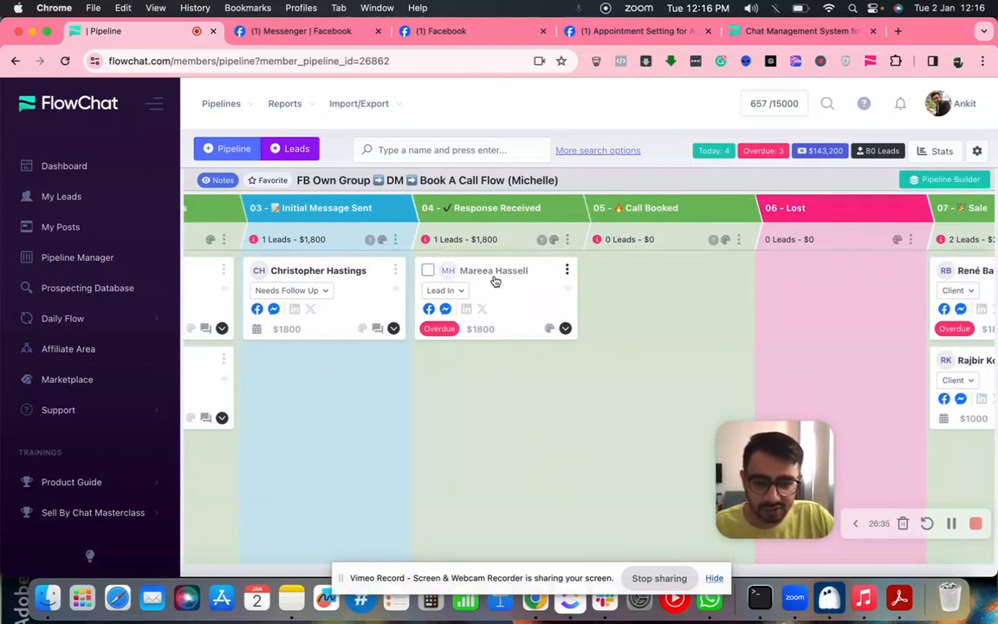
{"action": "scroll", "coordinate": [503, 431], "scroll_direction": "right", "scroll_amount": 2}
{"action": "scroll", "coordinate": [626, 354], "scroll_direction": "left", "scroll_amount": 8}
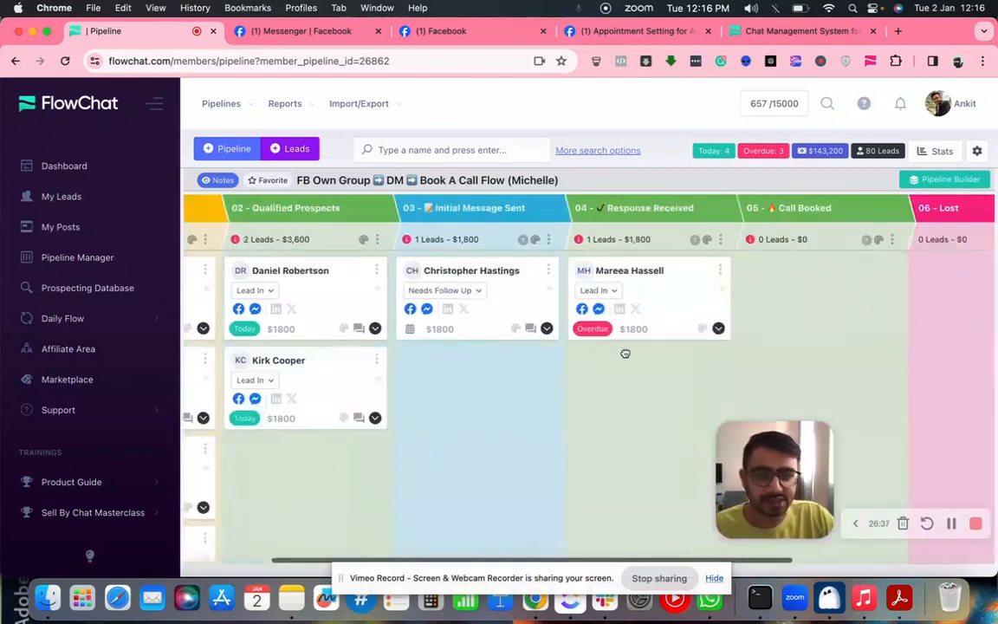